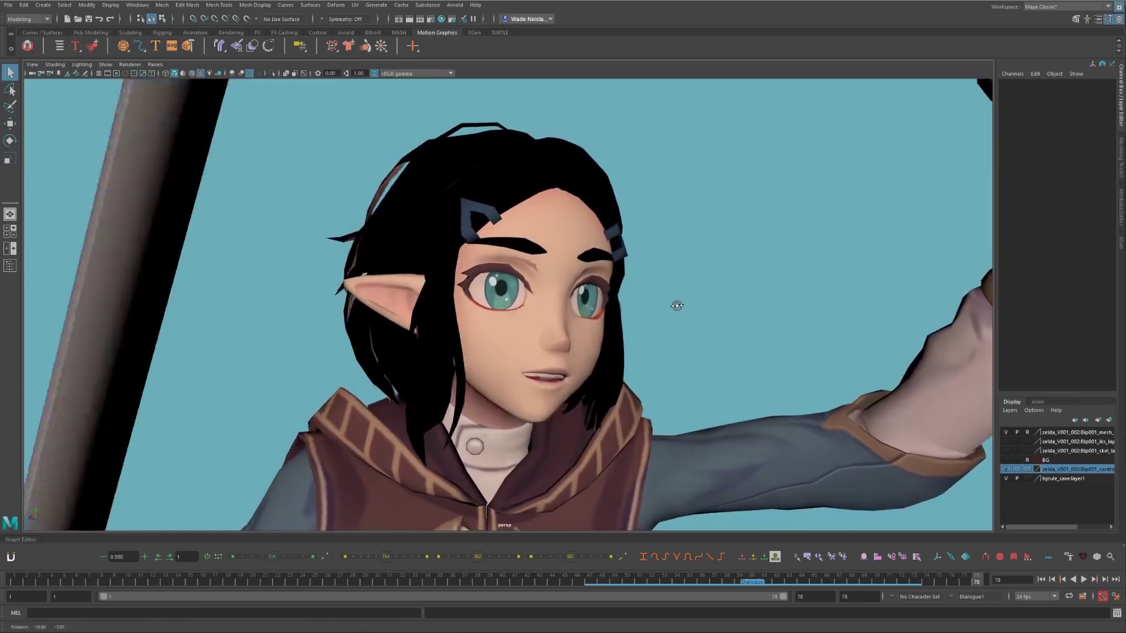
- Turn on two-sided lighting in the viewport to correct the black hair
{"action": "left_click", "coordinate": [82, 64]}
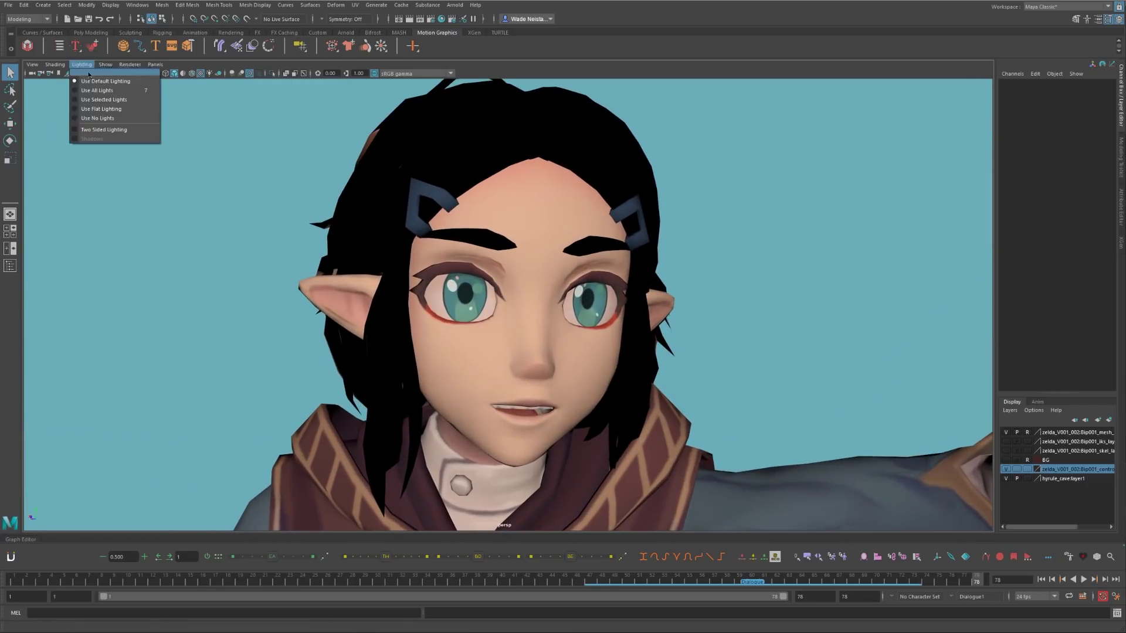
{"action": "left_click", "coordinate": [137, 135]}
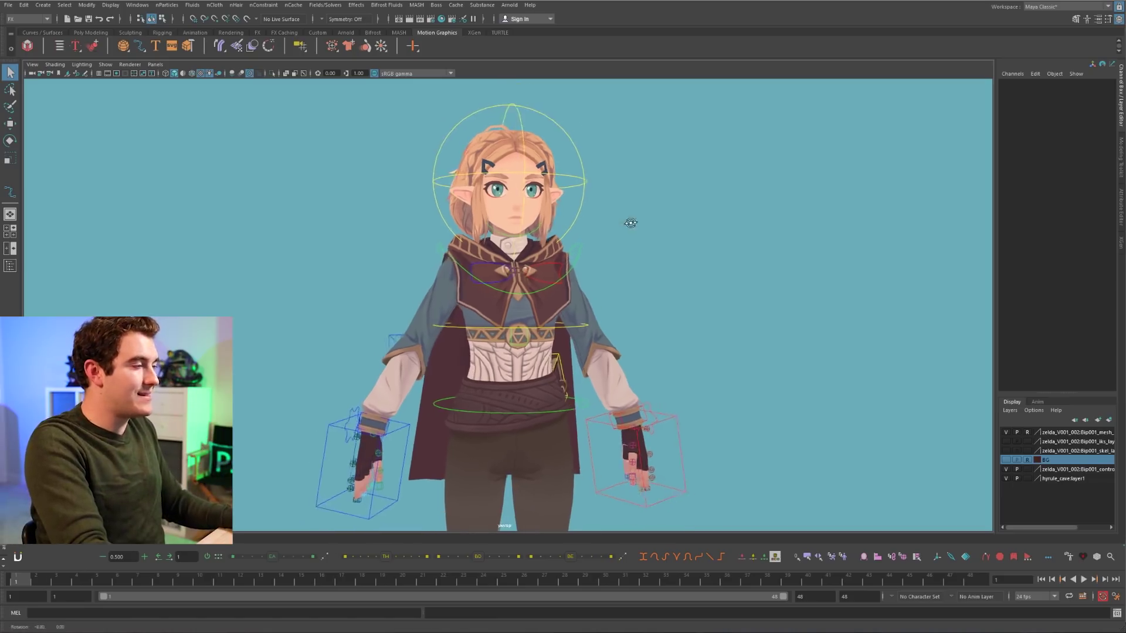
- Try rotating an upper-body control of the character rig, and undo the rotation
{"action": "left_click", "coordinate": [589, 231]}
{"action": "key", "text": "e"}
{"action": "left_click_drag", "start_coordinate": [579, 175], "coordinate": [539, 162]}
{"action": "key", "text": "ctrl+z"}
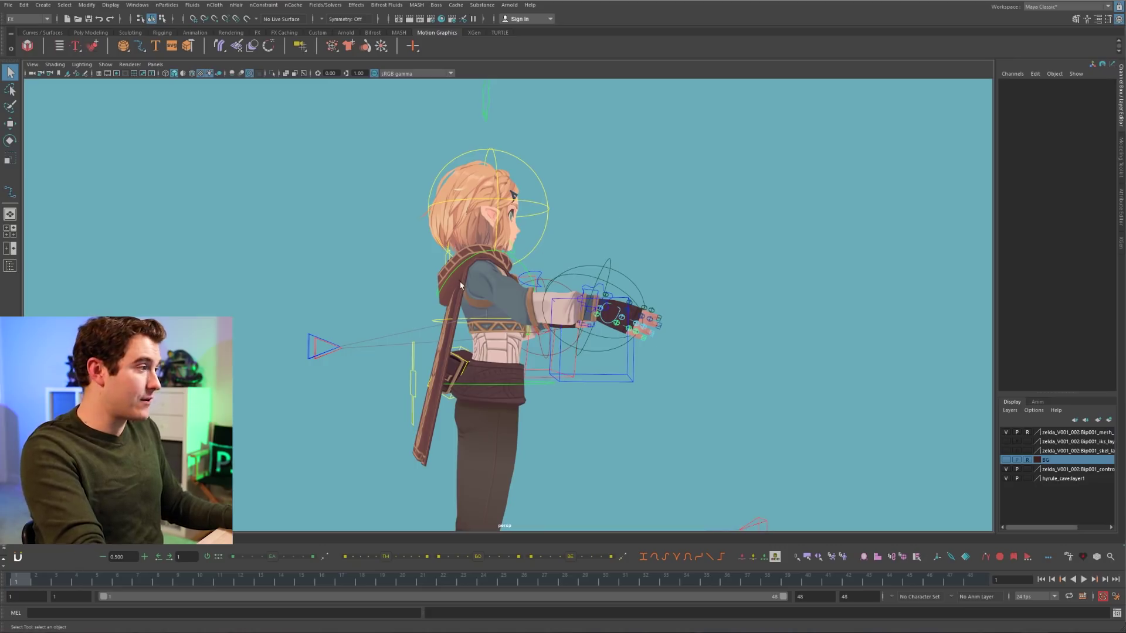
- Rotate the chest control backward to about -25.5 degrees in X so the torso arches
{"action": "left_click", "coordinate": [470, 321]}
{"action": "key", "text": "e"}
{"action": "left_click_drag", "start_coordinate": [433, 165], "coordinate": [395, 191]}
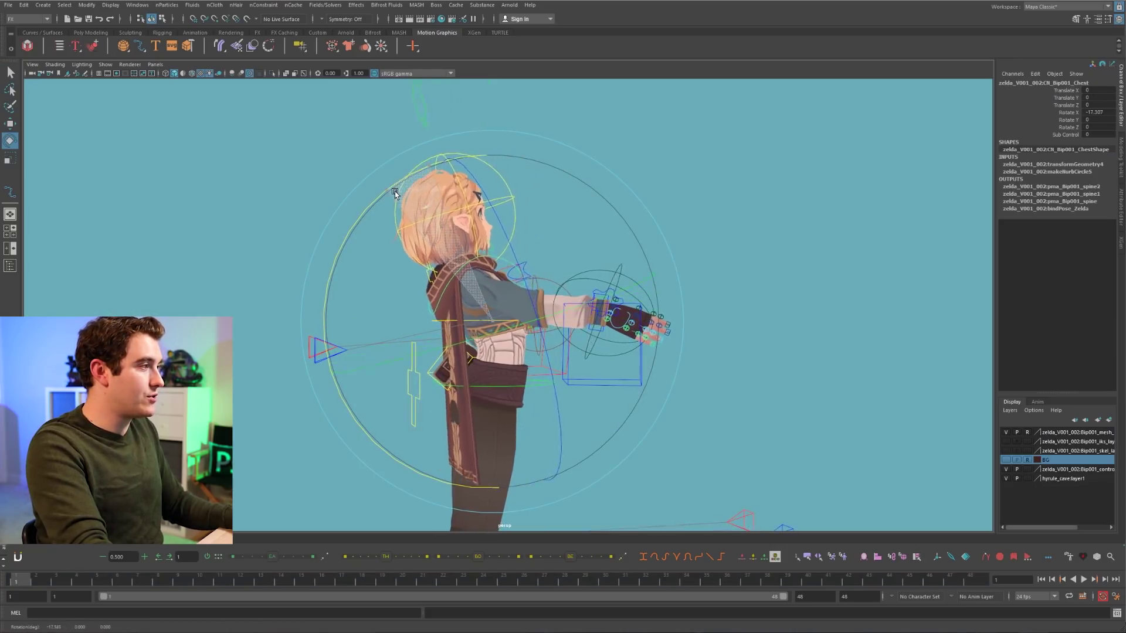
{"action": "left_click", "coordinate": [487, 154]}
{"action": "left_click_drag", "start_coordinate": [364, 133], "coordinate": [275, 251]}
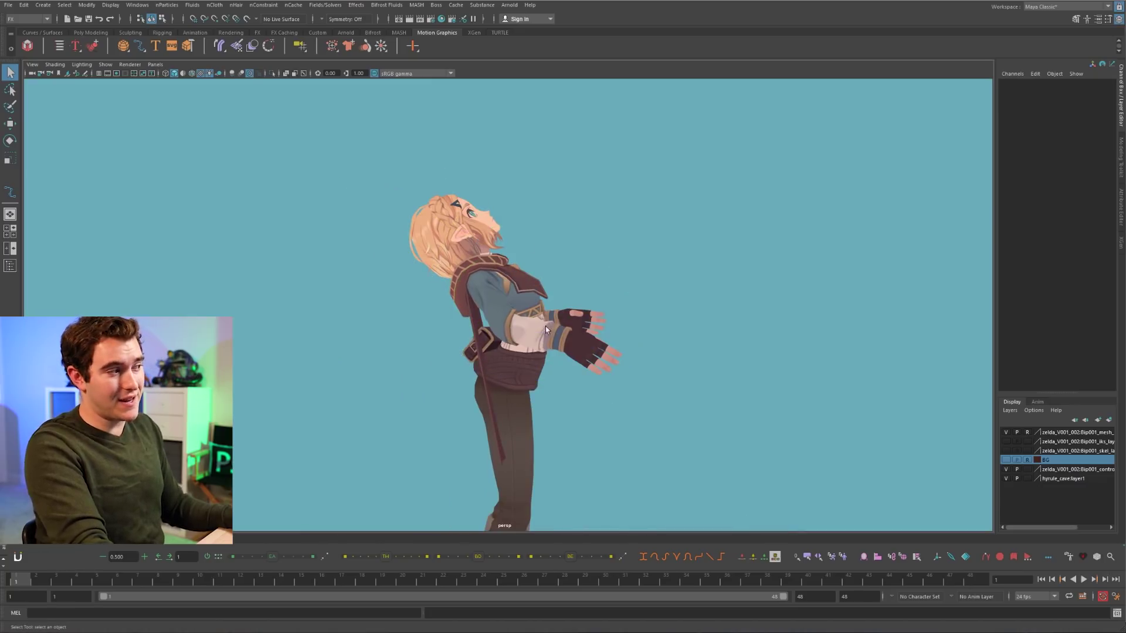
- Show the rig controls again and set the chest control's Sub Control to 1
{"action": "key", "text": "alt+1"}
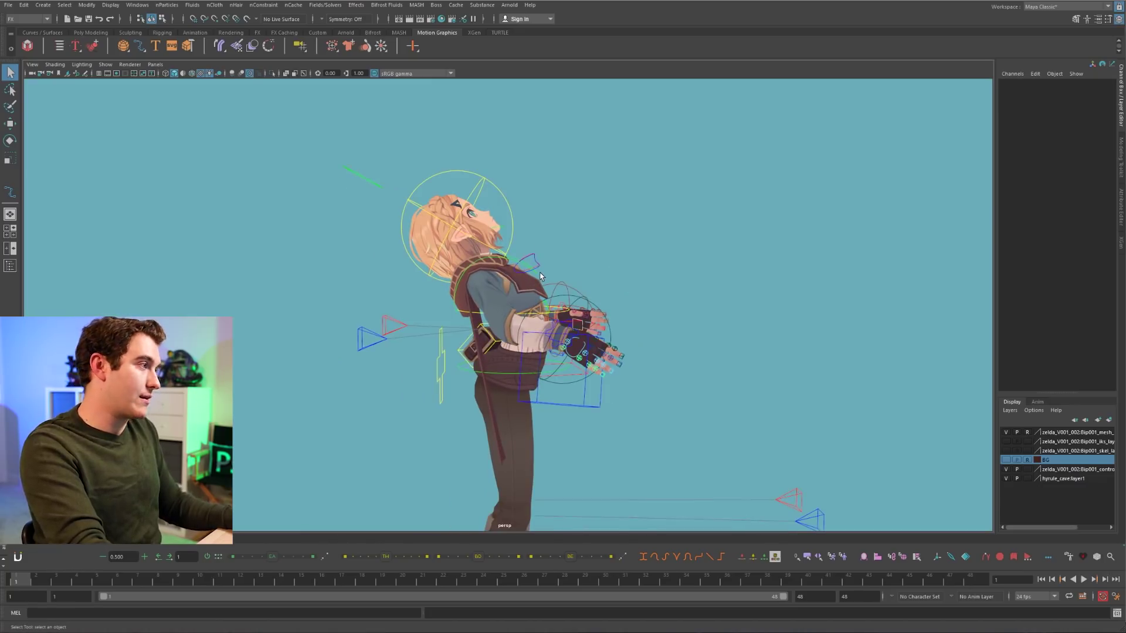
{"action": "left_click", "coordinate": [536, 271]}
{"action": "left_click", "coordinate": [632, 230]}
{"action": "left_click", "coordinate": [515, 266]}
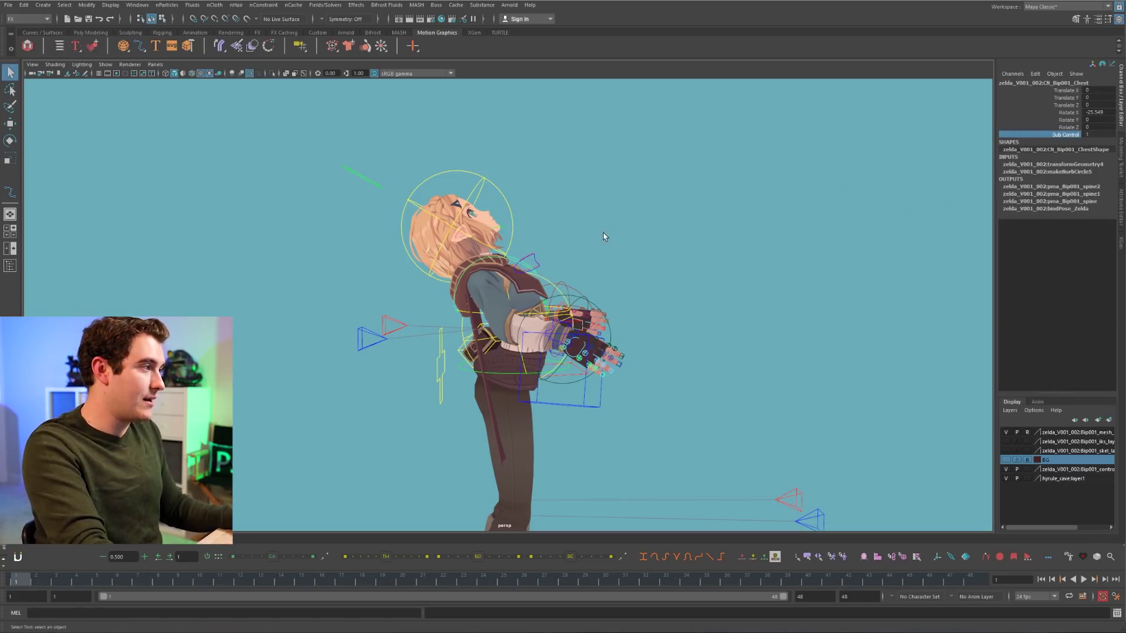
- Move the bendy spine sub-control down and slightly back, to about -1.2, -12 and -6.9 in X, Y and Z
{"action": "left_click", "coordinate": [547, 282]}
{"action": "left_click", "coordinate": [531, 301]}
{"action": "key", "text": "w"}
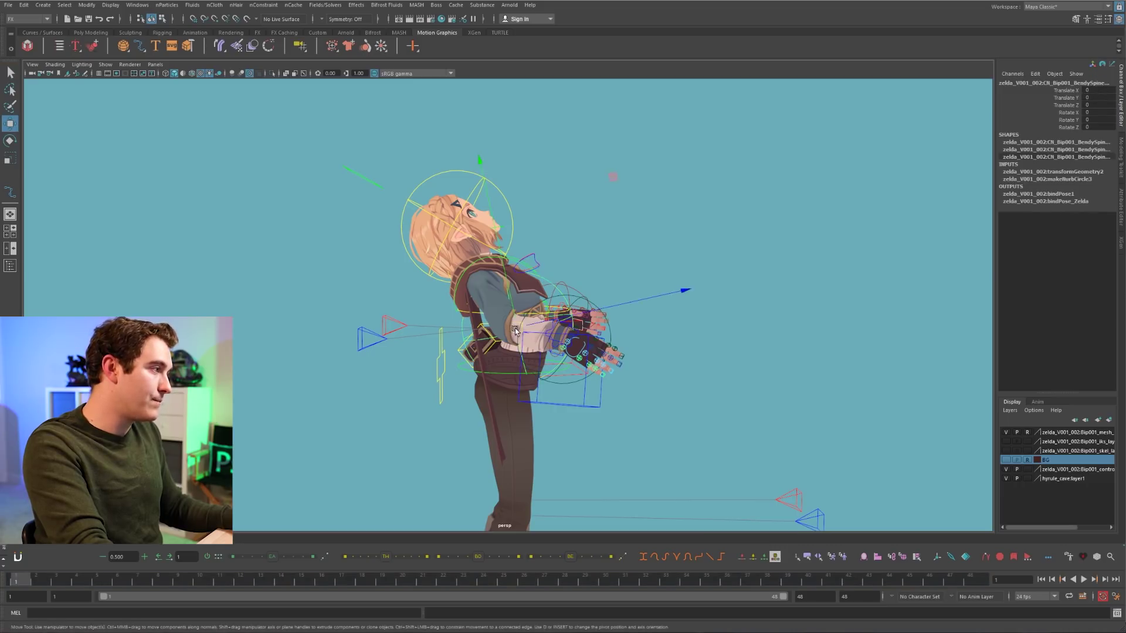
{"action": "left_click_drag", "start_coordinate": [515, 331], "coordinate": [505, 375]}
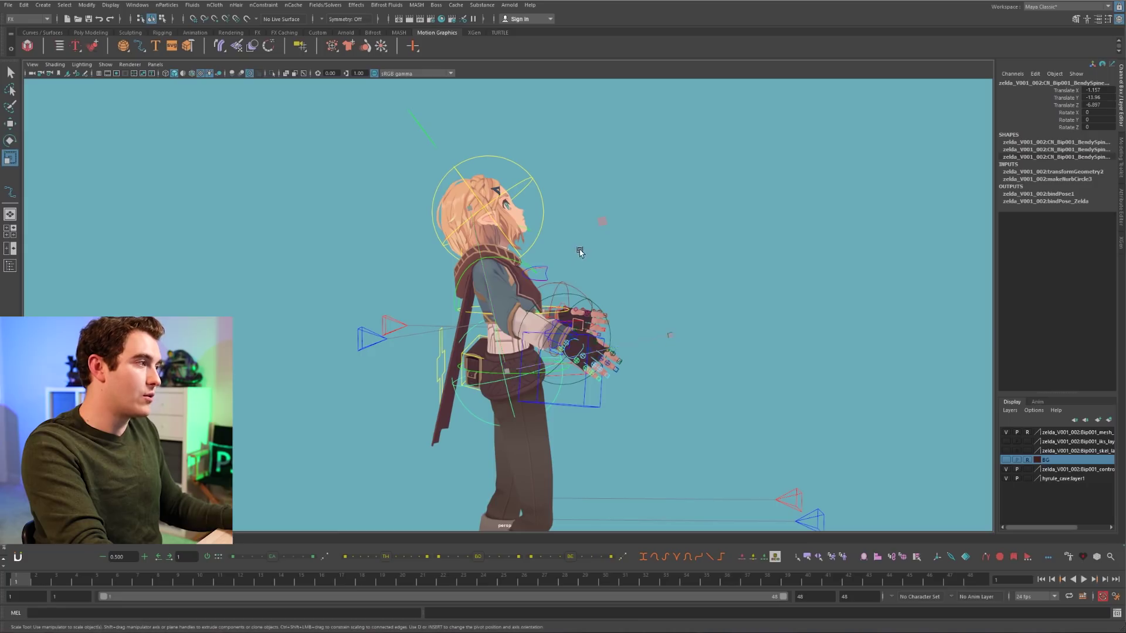
- Try rotating and moving the bendy spine sub-control further, undoing each change
{"action": "key", "text": "e"}
{"action": "left_click_drag", "start_coordinate": [610, 256], "coordinate": [564, 238]}
{"action": "key", "text": "ctrl+z"}
{"action": "key", "text": "w"}
{"action": "mouse_move", "coordinate": [506, 372]}
{"action": "left_mouse_down"}
{"action": "mouse_move", "coordinate": [511, 327]}
{"action": "mouse_move", "coordinate": [495, 334]}
{"action": "mouse_move", "coordinate": [506, 359]}
{"action": "left_mouse_up"}
{"action": "key", "text": "ctrl+z"}
- Try rotating the bendy spine sub-control about 4.5 degrees in X, and undo all changes made to it
{"action": "key", "text": "e"}
{"action": "left_click_drag", "start_coordinate": [579, 228], "coordinate": [591, 235]}
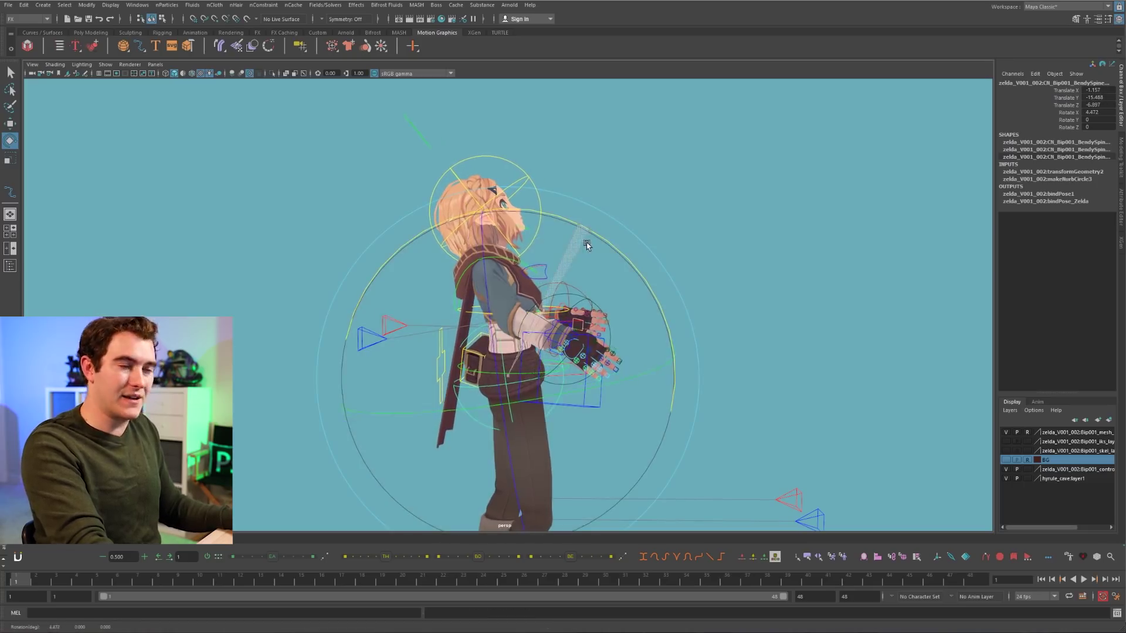
{"action": "key", "text": "ctrl+z"}
{"action": "key", "text": "ctrl+z"}
{"action": "key", "text": "ctrl+z"}
{"action": "key", "text": "ctrl+z"}
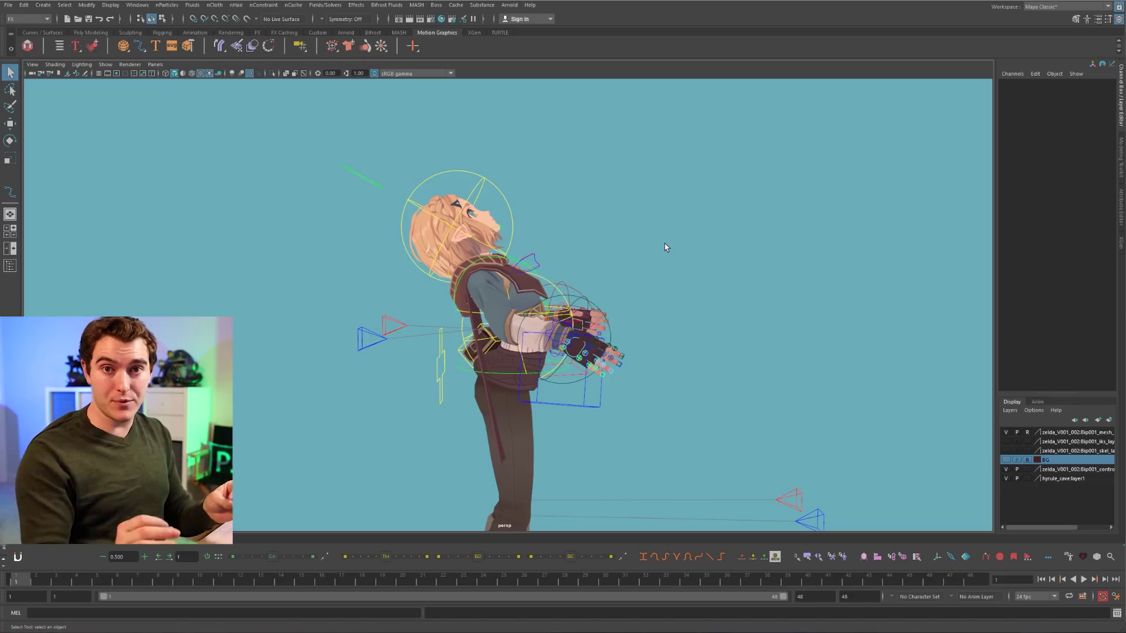
- Try moving the COG control forward in side view, and undo the move
{"action": "left_click_drag", "start_coordinate": [667, 246], "coordinate": [631, 361], "text": "alt"}
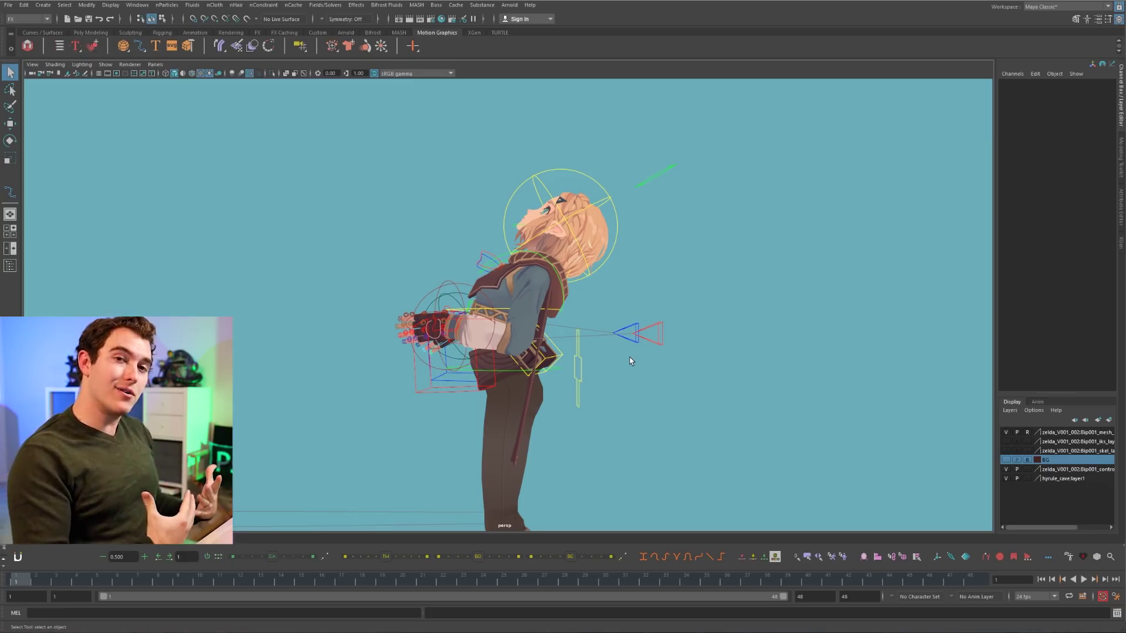
{"action": "left_click", "coordinate": [575, 398]}
{"action": "key", "text": "w"}
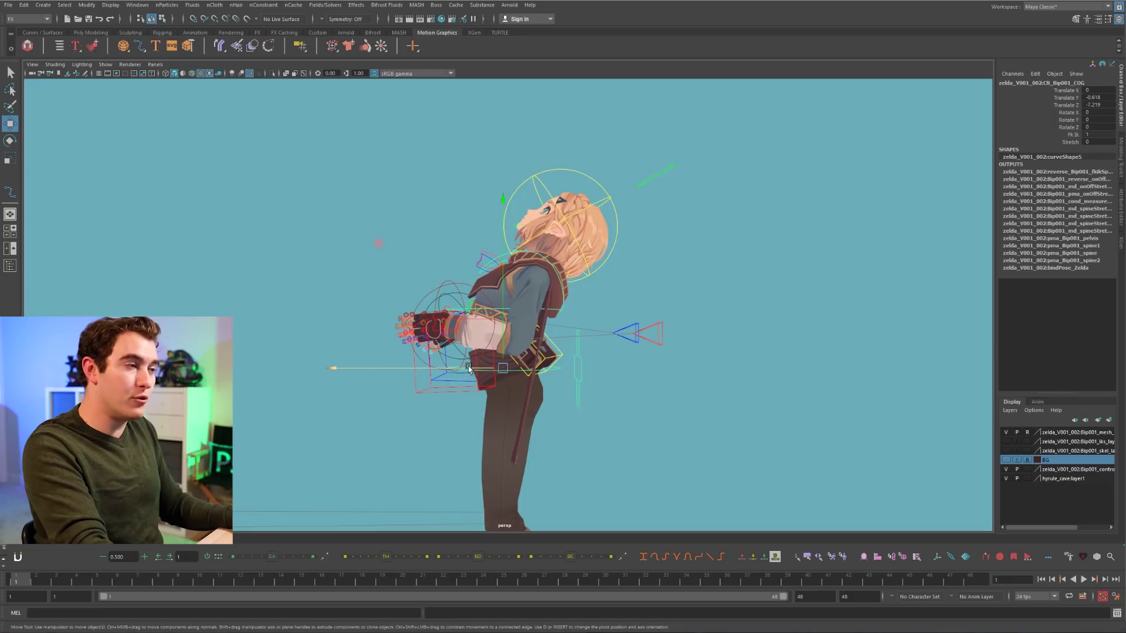
{"action": "left_click_drag", "start_coordinate": [469, 368], "coordinate": [342, 381]}
{"action": "key", "text": "ctrl+z"}
{"action": "key", "text": "q"}
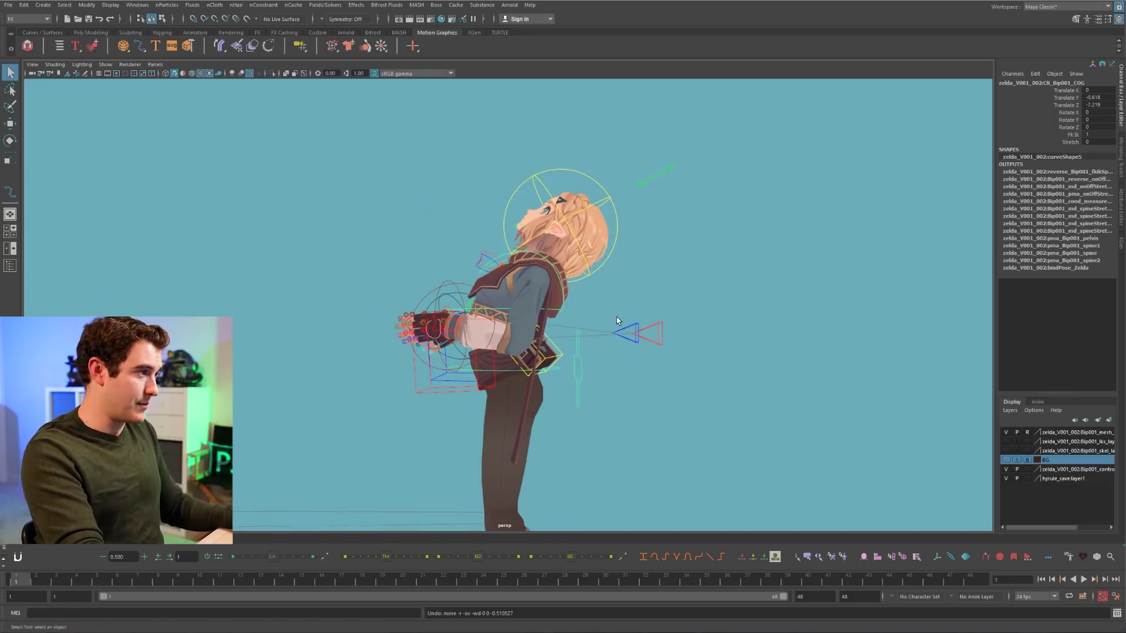
- Switch the spine to FK by setting the COG control's Fk Ik to 0
{"action": "left_click", "coordinate": [1071, 134]}
{"action": "middle_click_drag", "start_coordinate": [873, 228], "coordinate": [578, 253]}
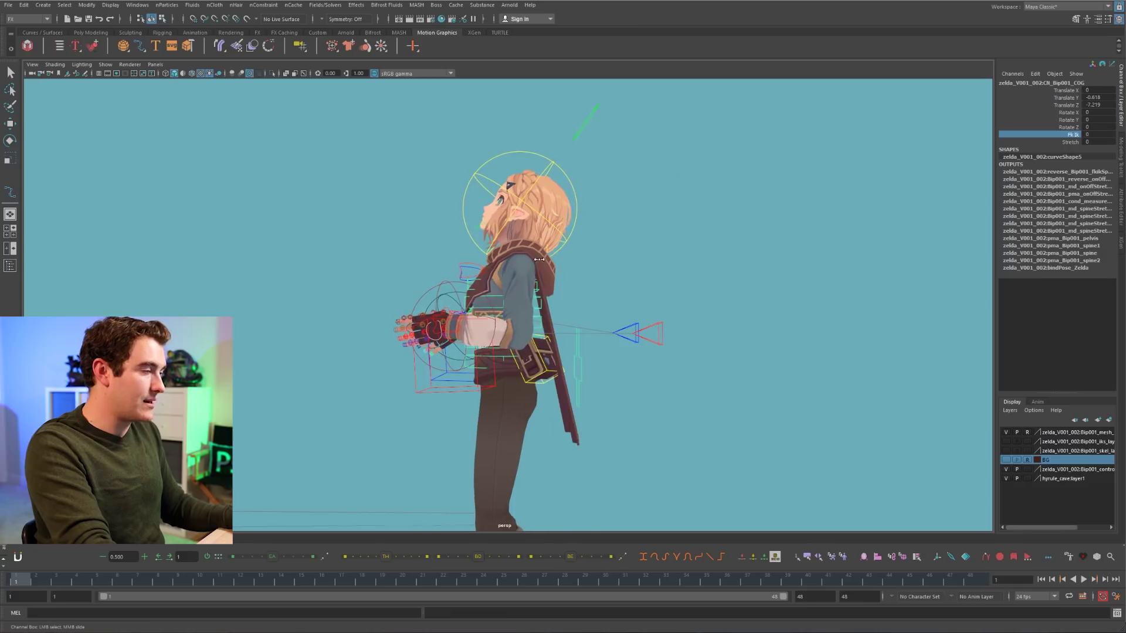
{"action": "left_click", "coordinate": [689, 228]}
- Try rotating the FK pelvis control at the character's waist, and undo the rotation
{"action": "left_click_drag", "start_coordinate": [499, 252], "coordinate": [686, 299], "text": "alt"}
{"action": "right_click_drag", "start_coordinate": [457, 348], "coordinate": [771, 322], "text": "alt"}
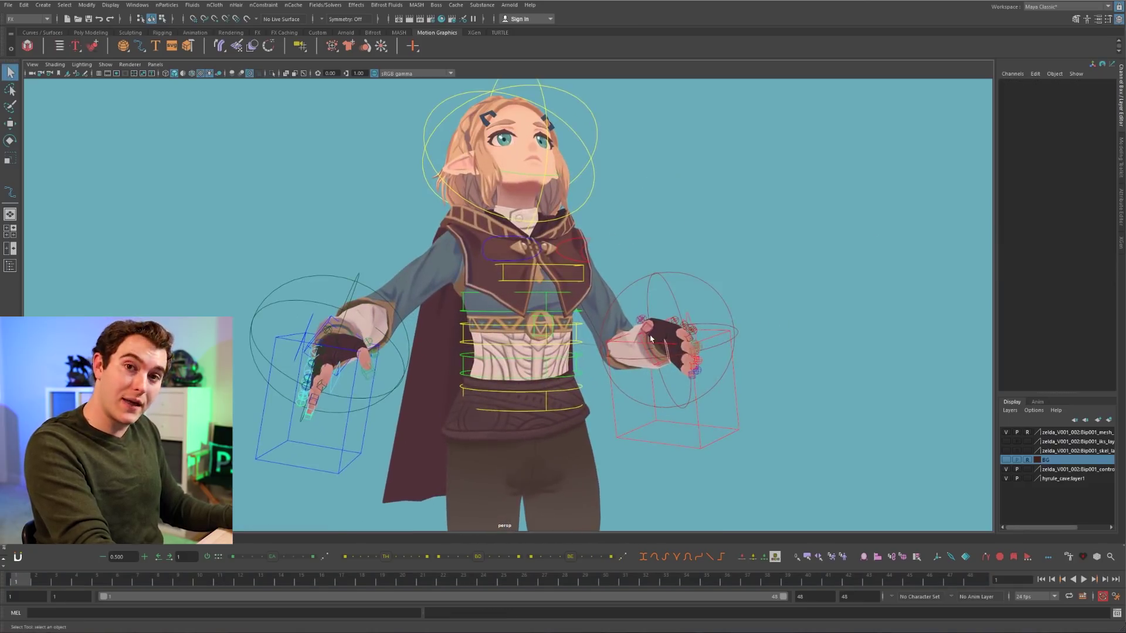
{"action": "left_click_drag", "start_coordinate": [651, 339], "coordinate": [540, 393], "text": "alt"}
{"action": "left_click", "coordinate": [554, 382]}
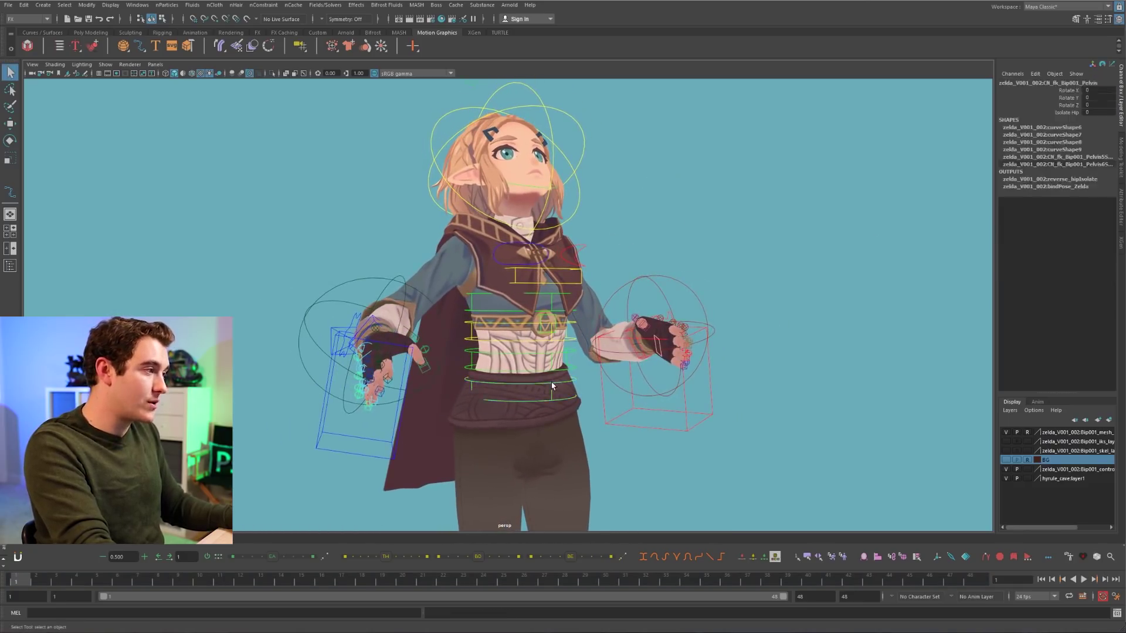
{"action": "key", "text": "e"}
{"action": "left_click_drag", "start_coordinate": [637, 366], "coordinate": [598, 354]}
{"action": "key", "text": "ctrl+z"}
{"action": "key", "text": "q"}
- Try rotating the FK Spine1 control at mid-torso, and undo the rotation
{"action": "left_click", "coordinate": [516, 350]}
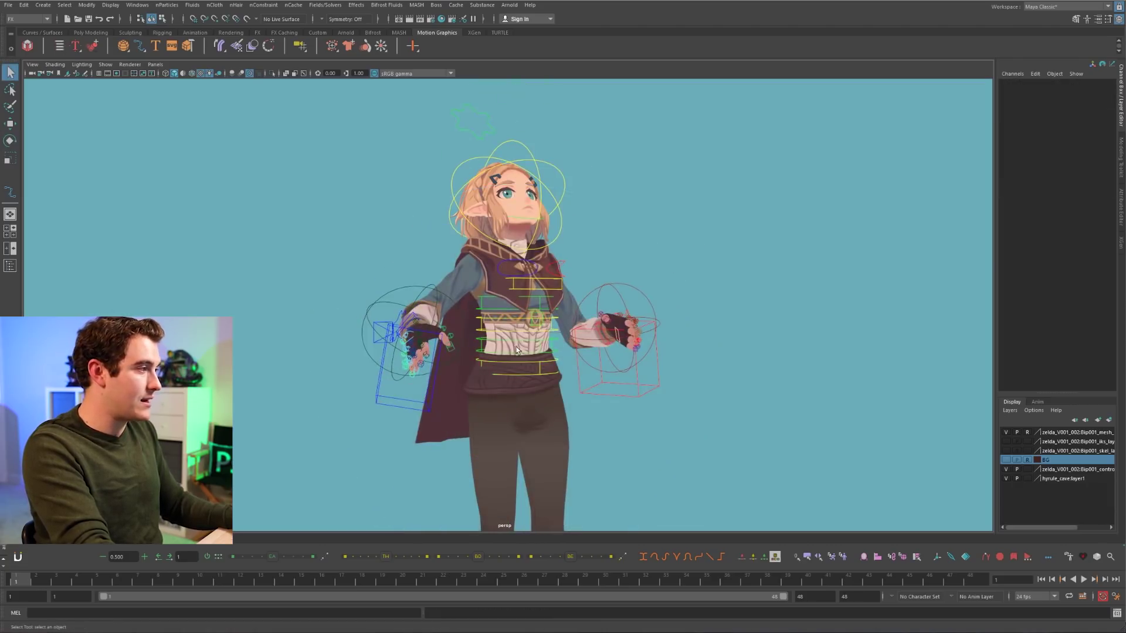
{"action": "left_click", "coordinate": [508, 334]}
{"action": "key", "text": "e"}
{"action": "left_click_drag", "start_coordinate": [607, 255], "coordinate": [579, 237]}
{"action": "key", "text": "ctrl+z"}
{"action": "key", "text": "q"}
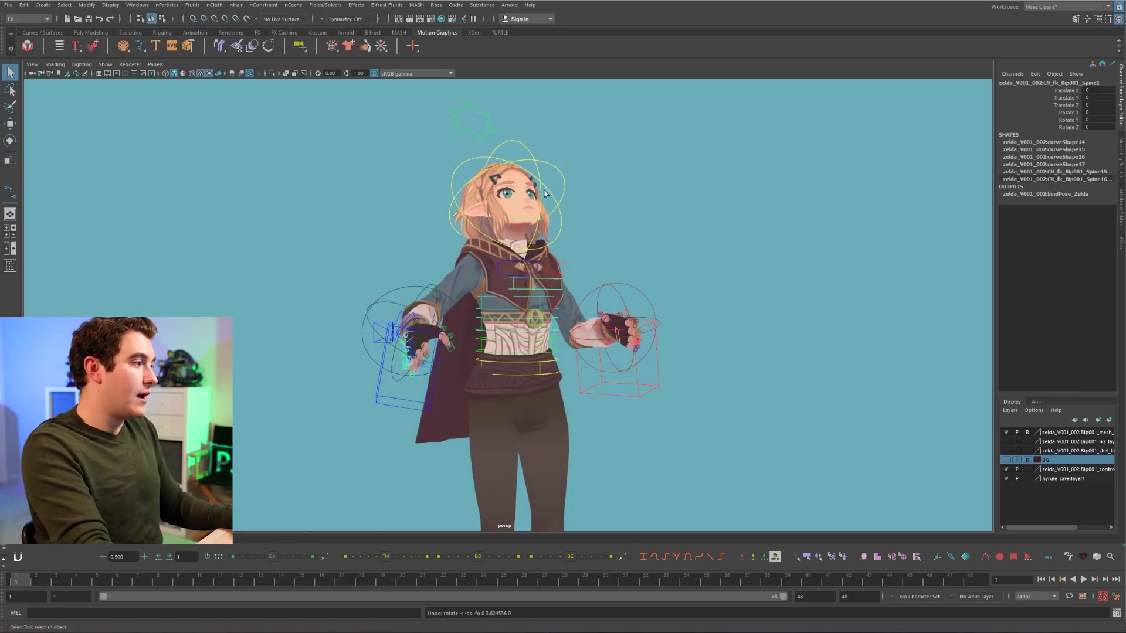
- Reselect the FK pelvis control, test rotating it once more, and undo the change
{"action": "left_click", "coordinate": [551, 346]}
{"action": "left_click", "coordinate": [540, 362]}
{"action": "key", "text": "e"}
{"action": "left_click_drag", "start_coordinate": [527, 330], "coordinate": [578, 335]}
{"action": "key", "text": "ctrl+z"}
{"action": "key", "text": "q"}
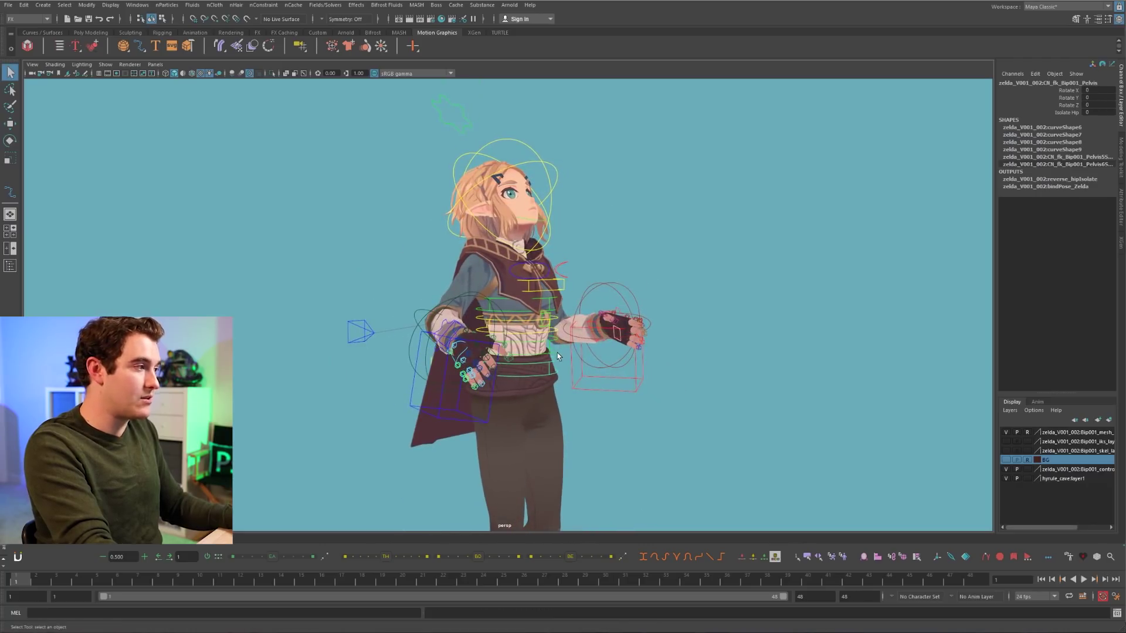
- Rotate the upper FK spine control at the chest to lean the upper body further back
{"action": "left_click", "coordinate": [530, 285]}
{"action": "key", "text": "e"}
{"action": "left_click_drag", "start_coordinate": [643, 239], "coordinate": [541, 375]}
{"action": "key", "text": "q"}
{"action": "left_click", "coordinate": [660, 201]}
- Try rotating the FK pelvis control to about -2.5, -13.6 and 10.6 degrees, and undo it
{"action": "left_click", "coordinate": [548, 360]}
{"action": "key", "text": "e"}
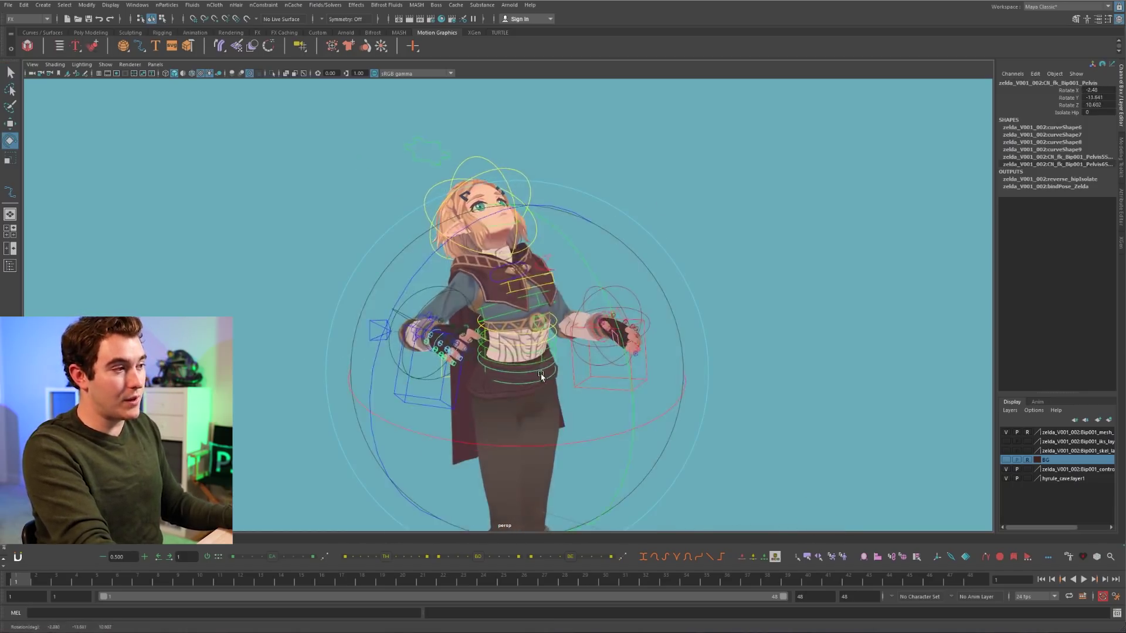
{"action": "key", "text": "ctrl+z"}
{"action": "key", "text": "q"}
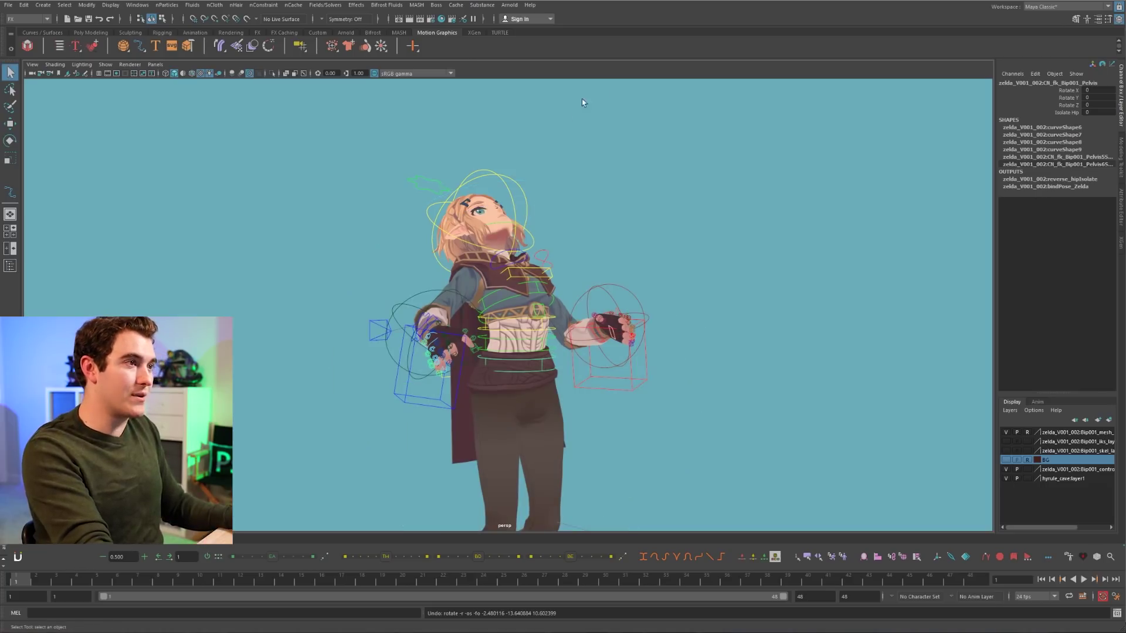
- Set the FK pelvis control's Isolate Hip to 1
{"action": "left_click", "coordinate": [1065, 113]}
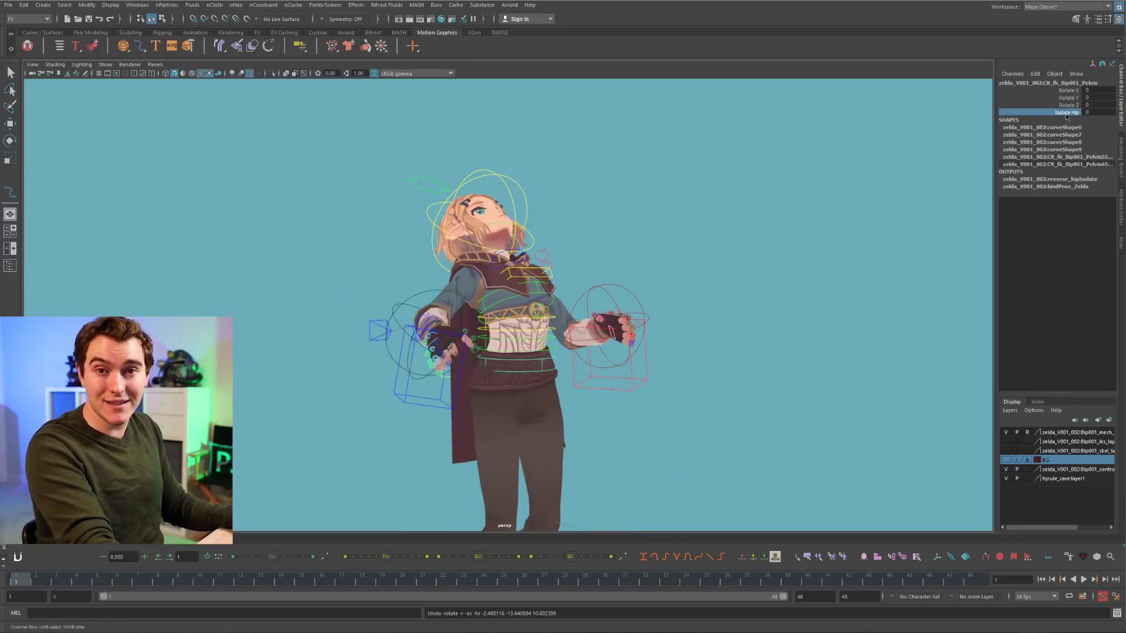
{"action": "left_click", "coordinate": [537, 381]}
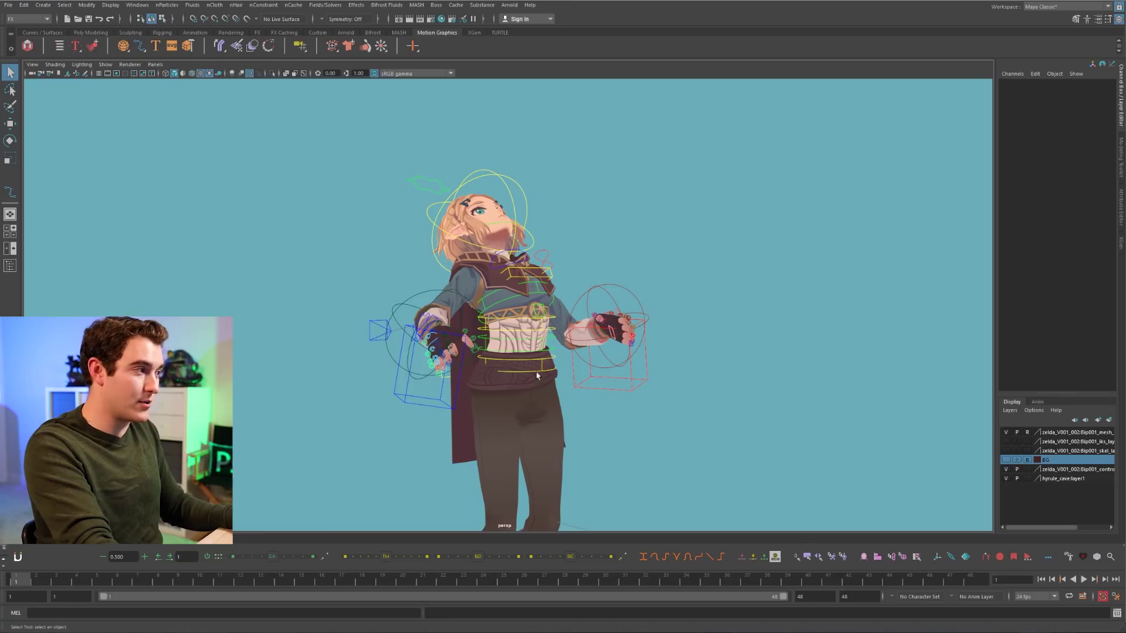
{"action": "left_click", "coordinate": [538, 374]}
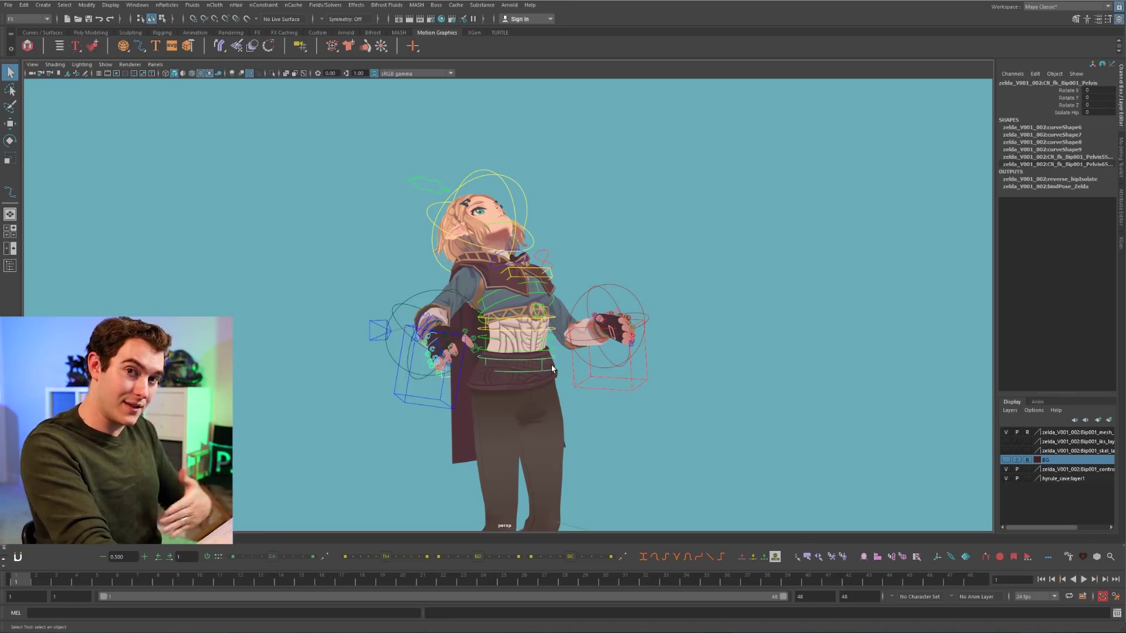
{"action": "left_click", "coordinate": [1073, 114]}
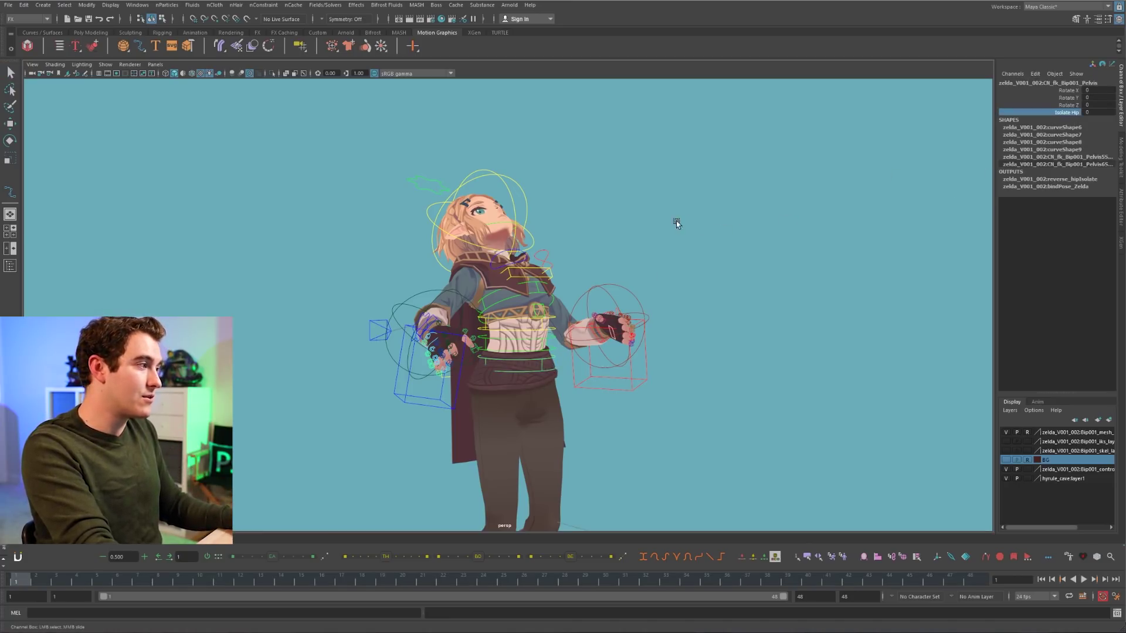
{"action": "left_click", "coordinate": [558, 359]}
- Try rotating the FK pelvis control with Isolate Hip turned on
{"action": "left_click", "coordinate": [541, 371]}
{"action": "key", "text": "e"}
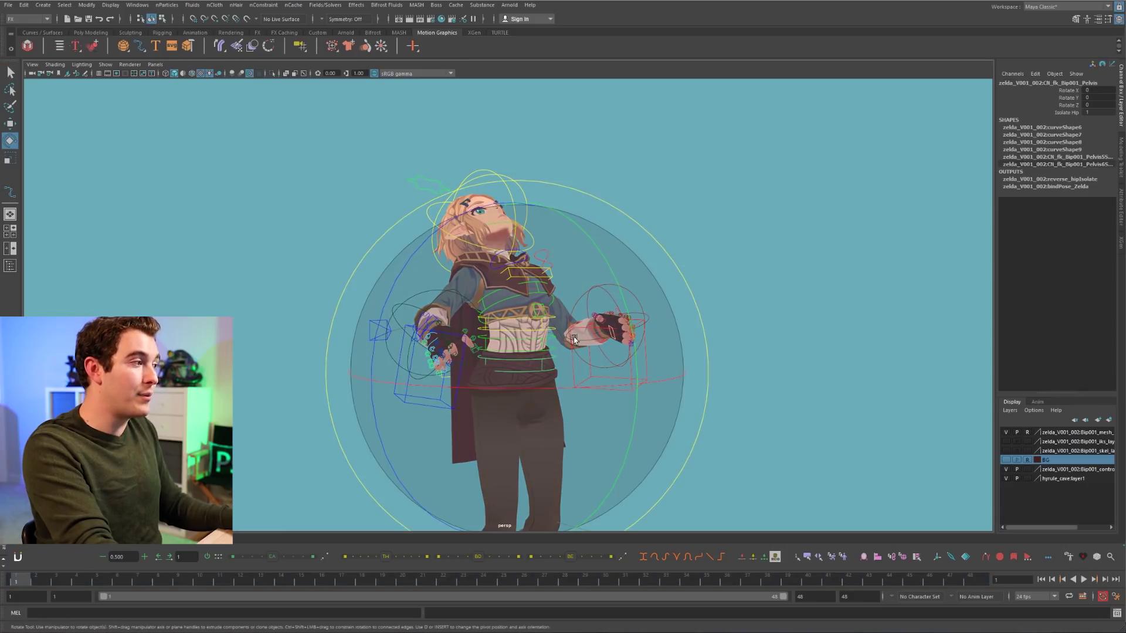
{"action": "left_click_drag", "start_coordinate": [614, 292], "coordinate": [624, 354]}
{"action": "key", "text": "q"}
- Try rotating the lowest FK spine control above the pelvis, and undo the rotation
{"action": "left_click", "coordinate": [562, 353]}
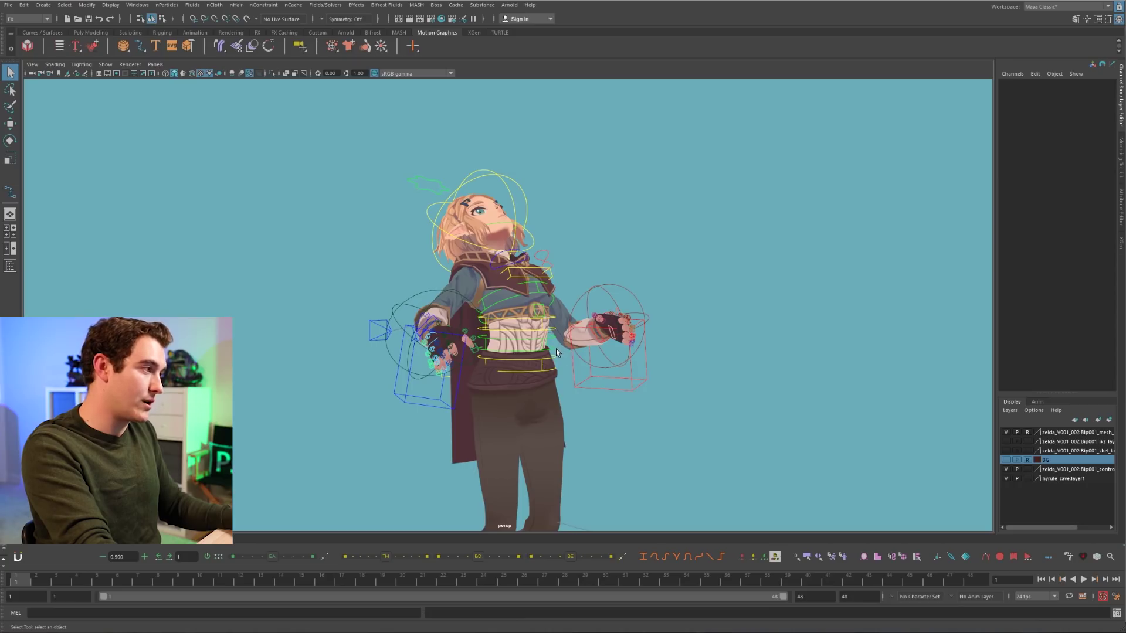
{"action": "left_click", "coordinate": [555, 349]}
{"action": "key", "text": "e"}
{"action": "left_click_drag", "start_coordinate": [576, 349], "coordinate": [604, 327]}
{"action": "key", "text": "ctrl+z"}
{"action": "key", "text": "q"}
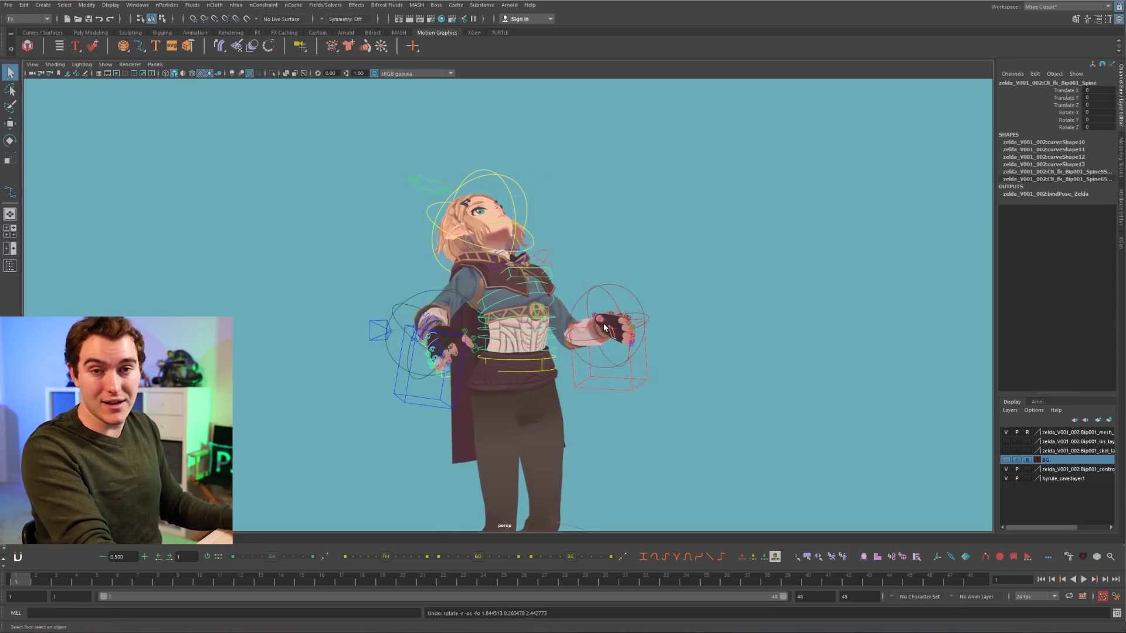
- Switch the character's right arm to FK by setting its arm settings control's Fk Ik to 0
{"action": "right_click_drag", "start_coordinate": [604, 327], "coordinate": [529, 321], "text": "alt"}
{"action": "left_click_drag", "start_coordinate": [529, 321], "coordinate": [584, 272], "text": "alt"}
{"action": "left_click", "coordinate": [584, 272]}
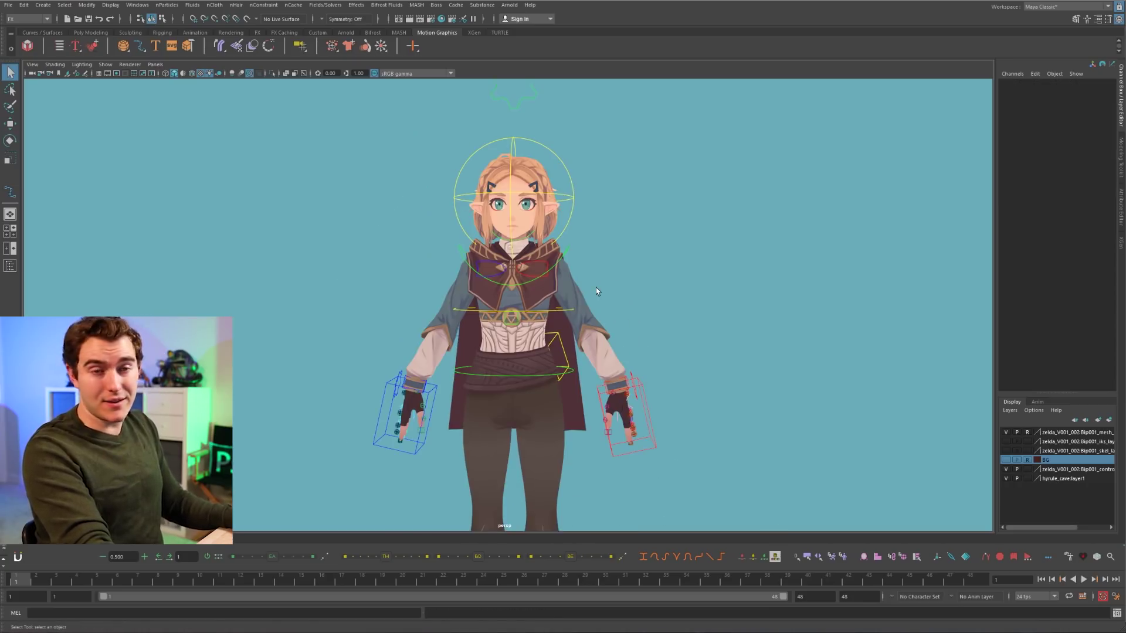
{"action": "right_click_drag", "start_coordinate": [615, 317], "coordinate": [629, 368], "text": "alt"}
{"action": "middle_click_drag", "start_coordinate": [630, 367], "coordinate": [631, 290], "text": "alt"}
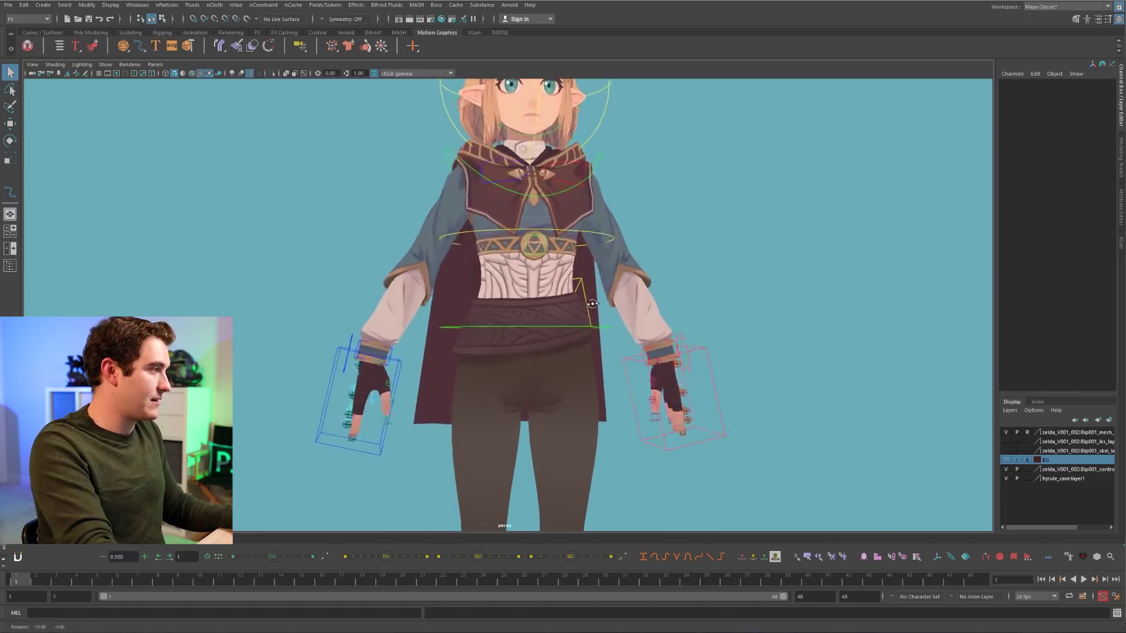
{"action": "left_click_drag", "start_coordinate": [527, 310], "coordinate": [610, 318], "text": "alt"}
{"action": "left_click_drag", "start_coordinate": [410, 322], "coordinate": [359, 324], "text": "alt"}
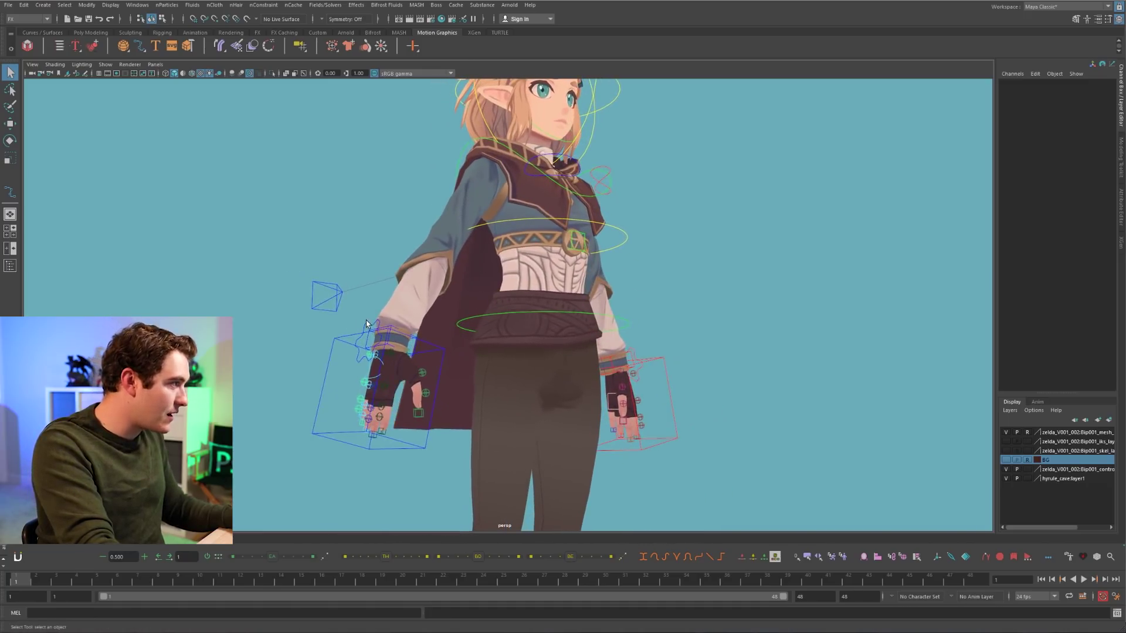
{"action": "left_click", "coordinate": [367, 323]}
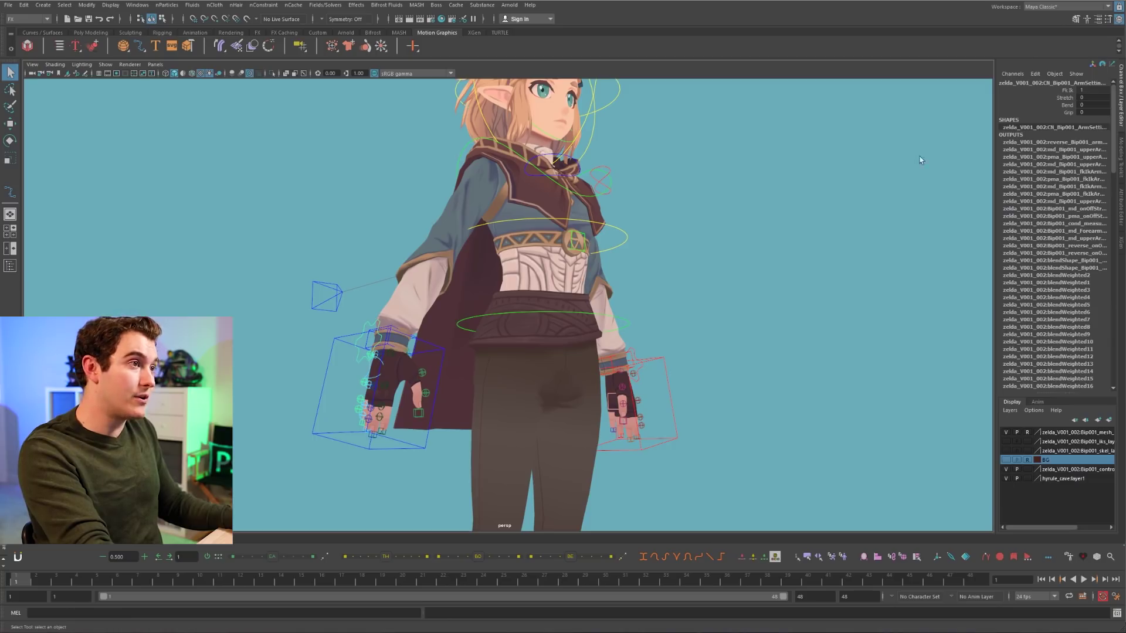
{"action": "left_click", "coordinate": [1065, 91]}
{"action": "middle_click_drag", "start_coordinate": [859, 167], "coordinate": [668, 193]}
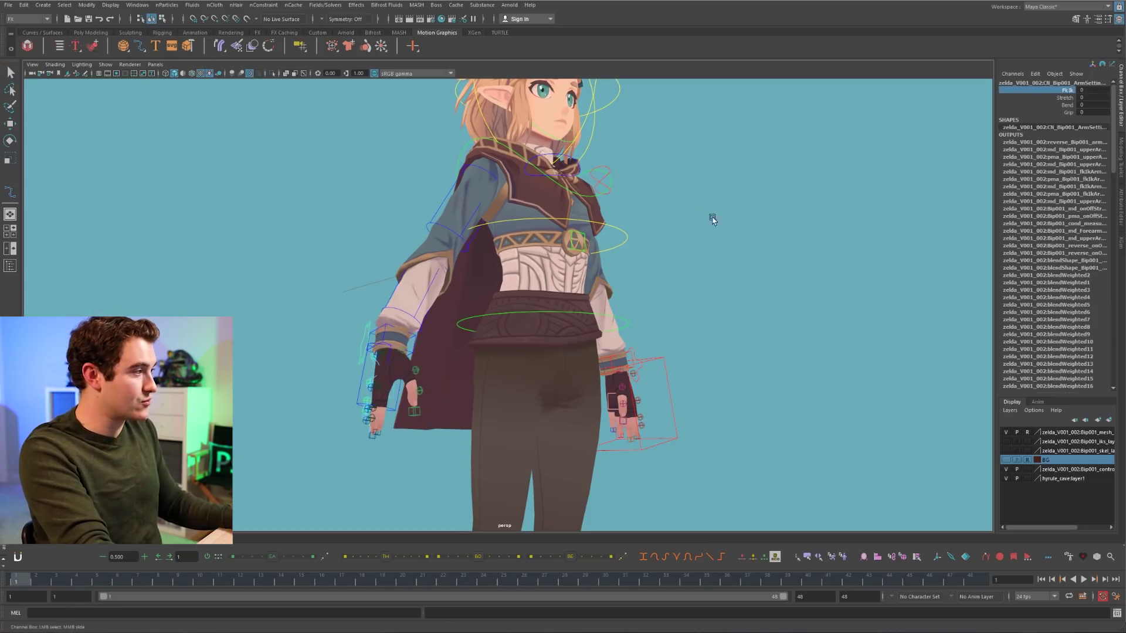
{"action": "left_click_drag", "start_coordinate": [712, 218], "coordinate": [657, 231], "text": "alt"}
{"action": "right_click_drag", "start_coordinate": [657, 232], "coordinate": [635, 251], "text": "alt"}
{"action": "left_click_drag", "start_coordinate": [686, 254], "coordinate": [638, 259], "text": "alt"}
{"action": "left_click", "coordinate": [670, 300]}
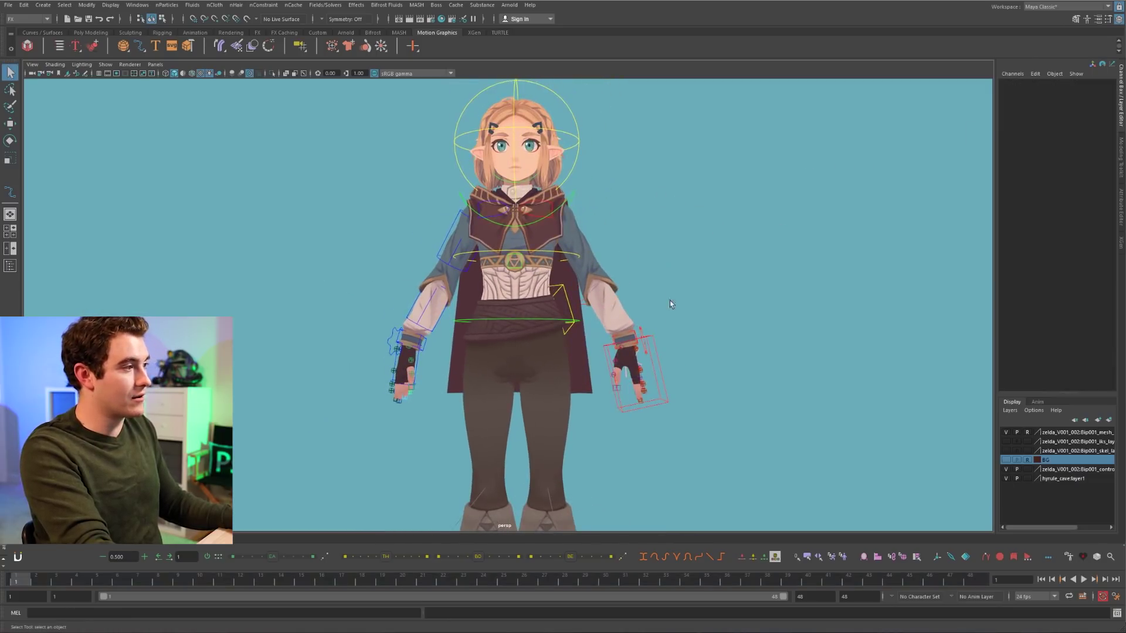
- Raise the character's left IK hand control out to the side, rotate the palm, and extend the arm farther outward
{"action": "left_click", "coordinate": [658, 360]}
{"action": "key", "text": "w"}
{"action": "left_click_drag", "start_coordinate": [628, 347], "coordinate": [700, 197]}
{"action": "key", "text": "e"}
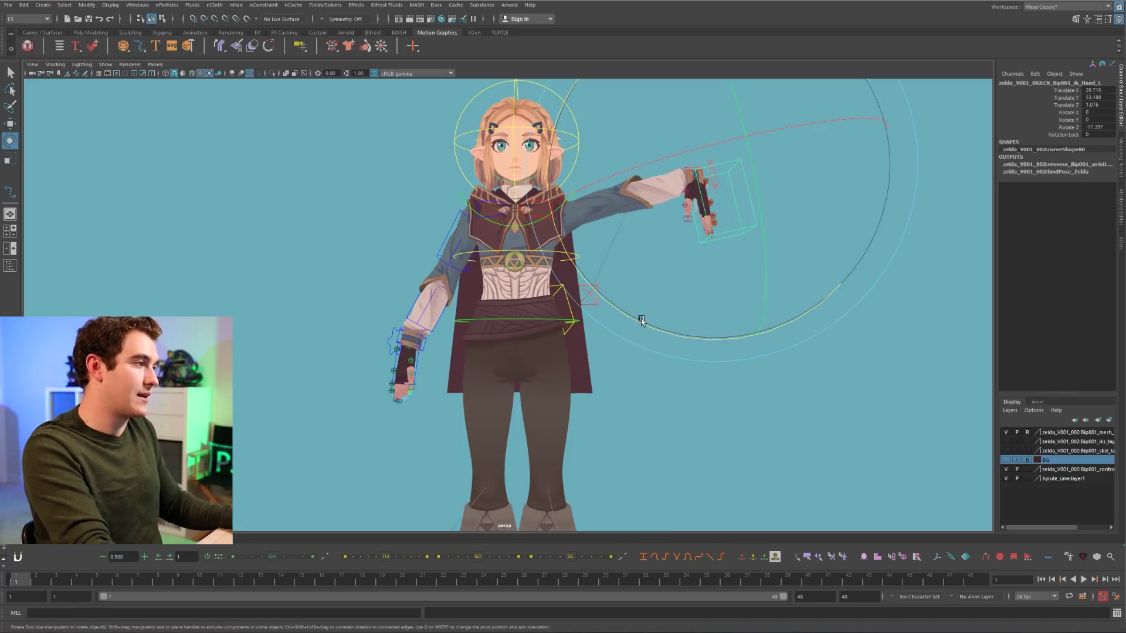
{"action": "left_click_drag", "start_coordinate": [639, 317], "coordinate": [813, 271]}
{"action": "key", "text": "w"}
{"action": "left_click_drag", "start_coordinate": [725, 184], "coordinate": [822, 182]}
{"action": "key", "text": "q"}
- Set Stretch to 1 on the left arm settings control and pull the left IK hand farther out
{"action": "left_click", "coordinate": [748, 164]}
{"action": "left_click", "coordinate": [719, 178]}
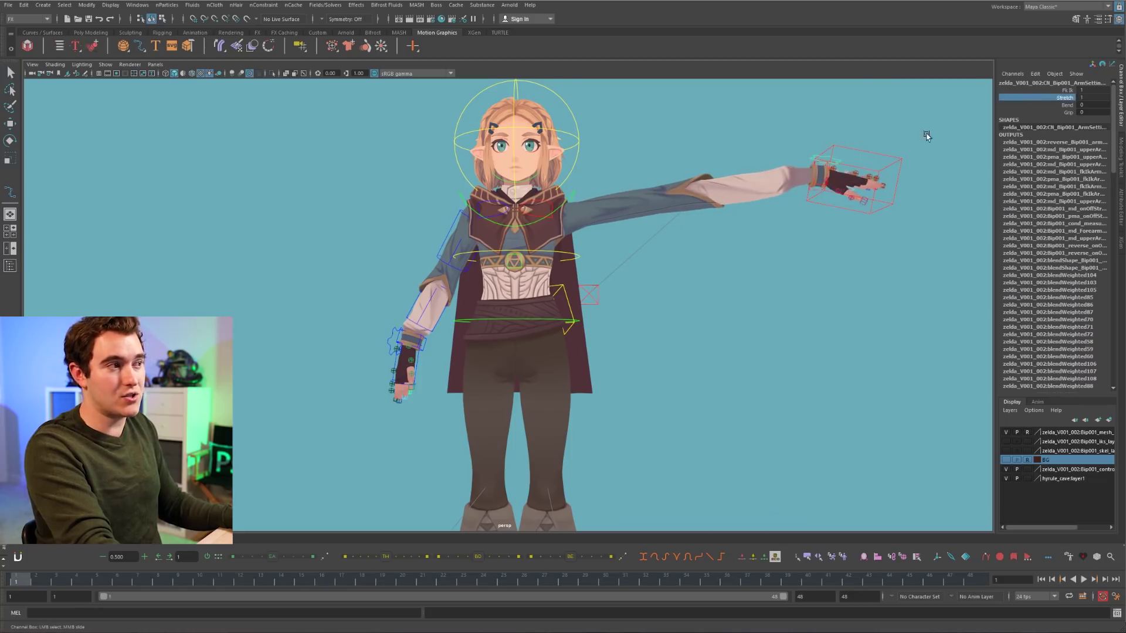
{"action": "left_click", "coordinate": [874, 171]}
{"action": "key", "text": "w"}
{"action": "left_click_drag", "start_coordinate": [835, 183], "coordinate": [924, 178]}
{"action": "key", "text": "q"}
- Set the left arm settings control's Bend to 1, try moving a bendy forearm sub-control, and undo that move
{"action": "left_click", "coordinate": [877, 137]}
{"action": "left_click", "coordinate": [911, 154]}
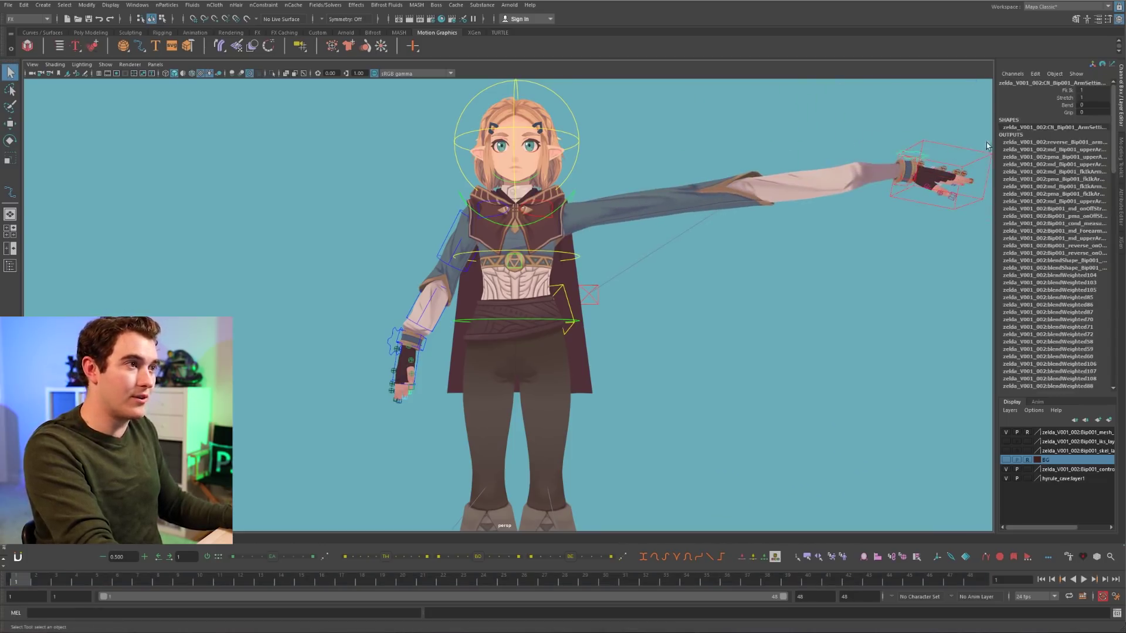
{"action": "left_click", "coordinate": [1054, 106]}
{"action": "left_click", "coordinate": [797, 171]}
{"action": "key", "text": "w"}
{"action": "left_click_drag", "start_coordinate": [797, 171], "coordinate": [858, 159]}
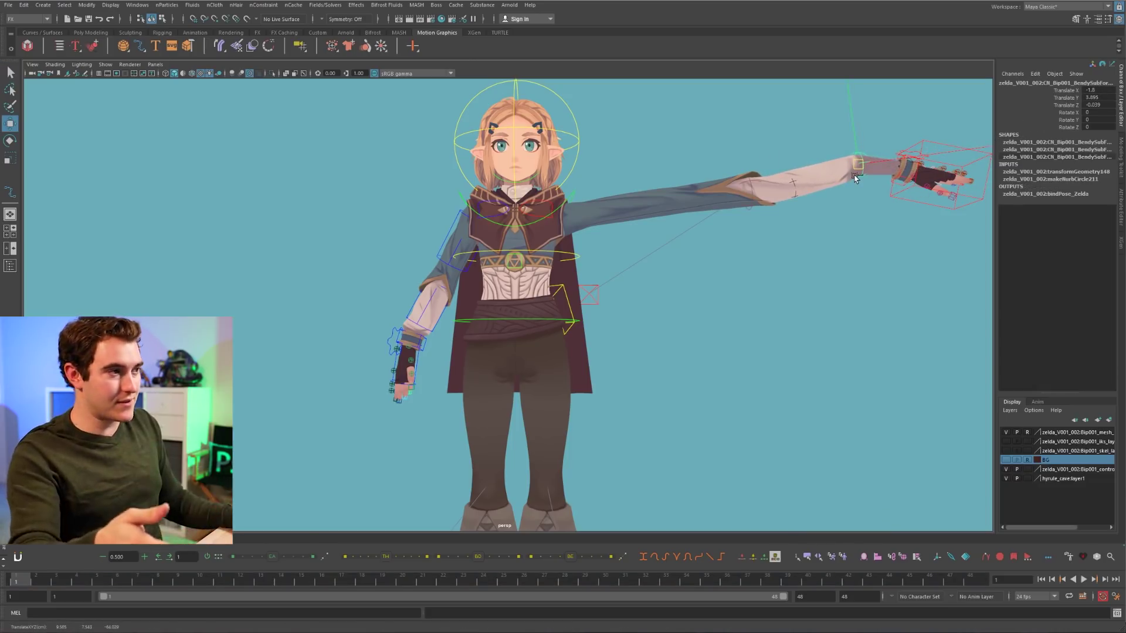
{"action": "key", "text": "ctrl+z"}
- Set the left arm settings control's Grip to 1
{"action": "left_click", "coordinate": [915, 154]}
{"action": "middle_click_drag", "start_coordinate": [942, 159], "coordinate": [624, 208], "text": "alt"}
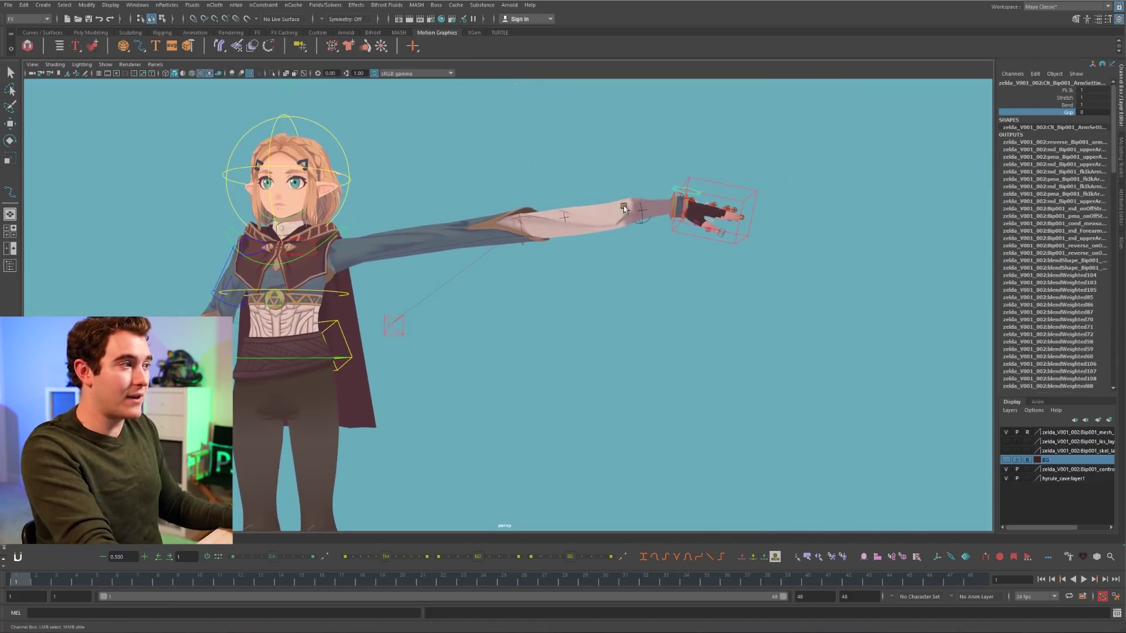
{"action": "left_click_drag", "start_coordinate": [882, 182], "coordinate": [816, 196], "text": "alt"}
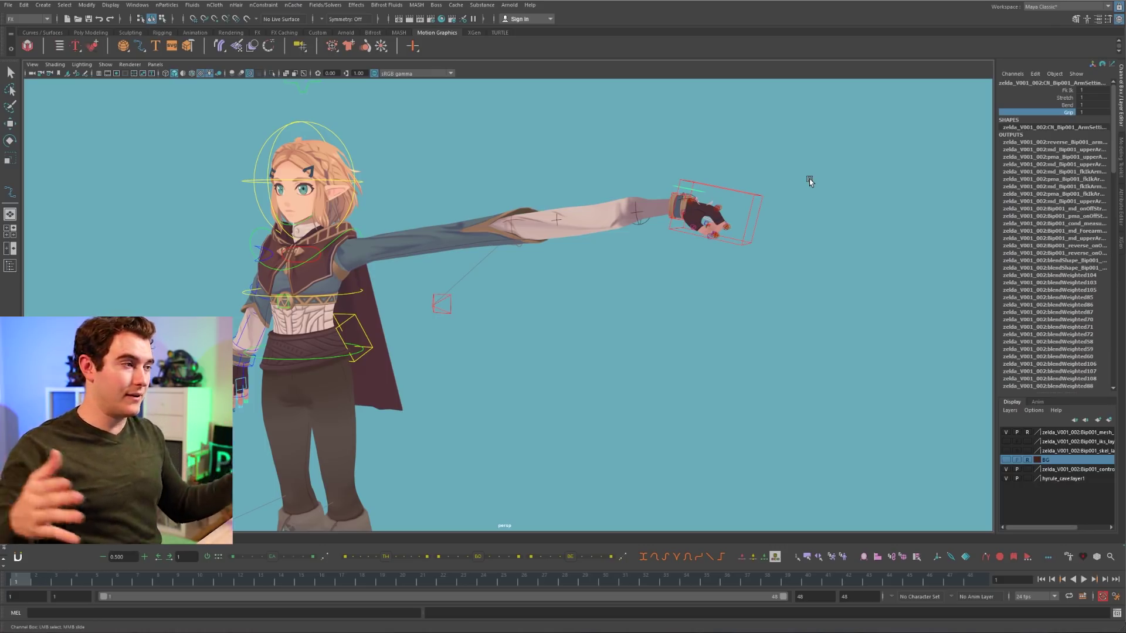
- Raise the left IK hand control in front of the body and rotate it
{"action": "left_click_drag", "start_coordinate": [495, 287], "coordinate": [733, 282], "text": "alt"}
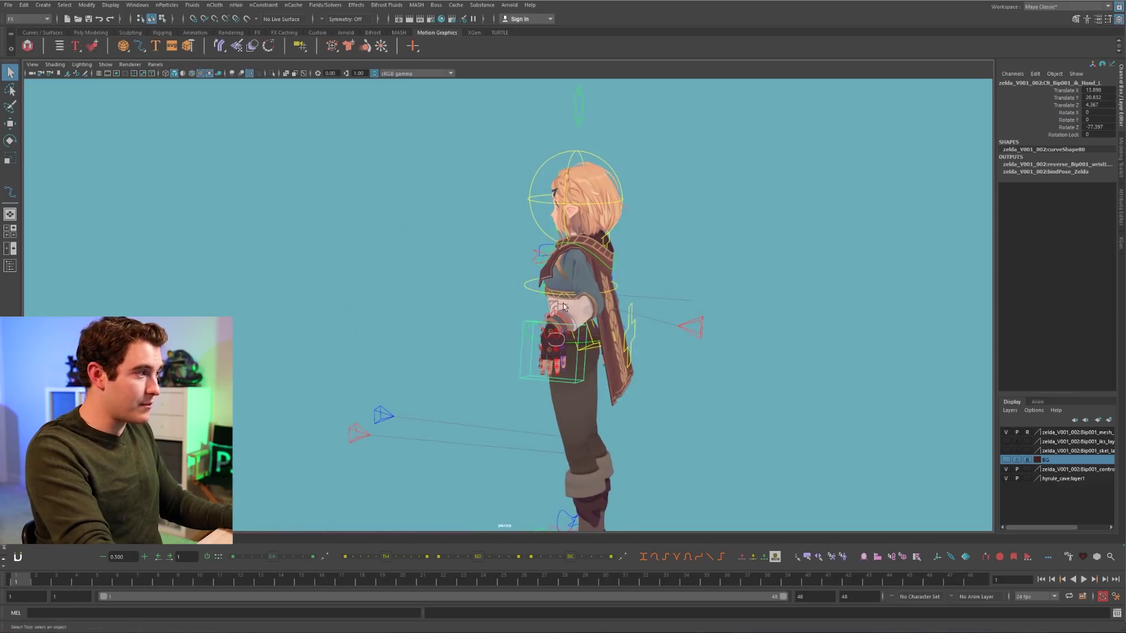
{"action": "key", "text": "w"}
{"action": "left_click_drag", "start_coordinate": [548, 327], "coordinate": [550, 246]}
{"action": "mouse_move", "coordinate": [550, 246]}
{"action": "left_mouse_down", "text": "alt"}
{"action": "mouse_move", "coordinate": [603, 296]}
{"action": "mouse_move", "coordinate": [561, 123]}
{"action": "mouse_move", "coordinate": [610, 248]}
{"action": "mouse_move", "coordinate": [592, 228]}
{"action": "mouse_move", "coordinate": [547, 228]}
{"action": "left_mouse_up", "text": "alt"}
{"action": "key", "text": "e"}
{"action": "key", "text": "q"}
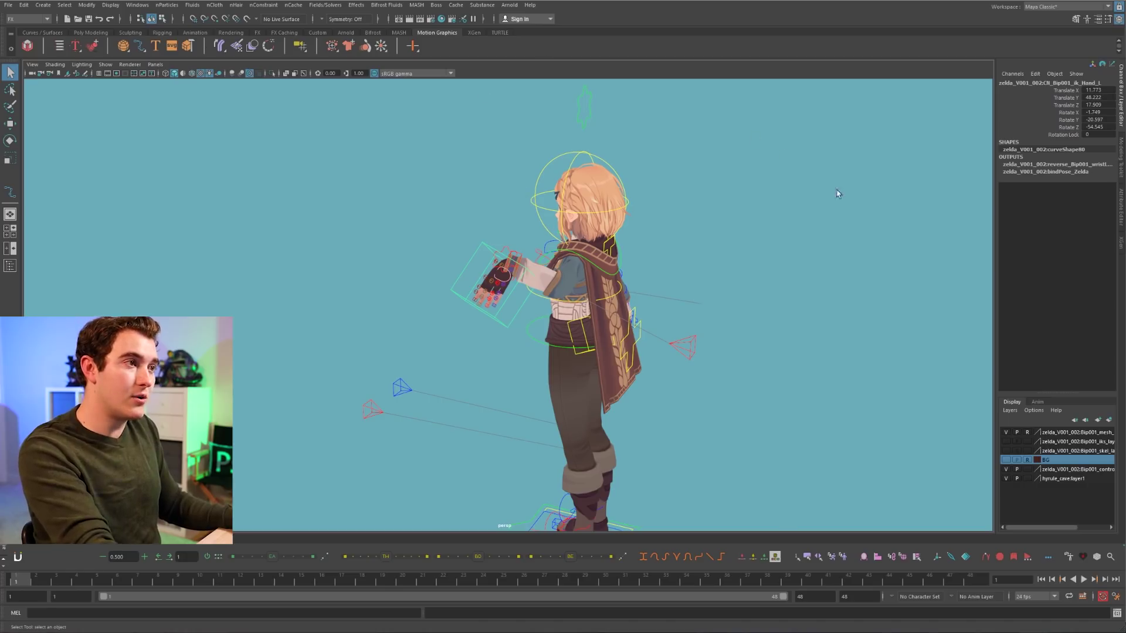
- Adjust the left IK hand control's Rotation Lock and test it by moving the hand
{"action": "left_click", "coordinate": [1045, 134]}
{"action": "middle_click_drag", "start_coordinate": [782, 191], "coordinate": [802, 181]}
{"action": "left_click_drag", "start_coordinate": [506, 264], "coordinate": [560, 289], "text": "alt"}
{"action": "key", "text": "w"}
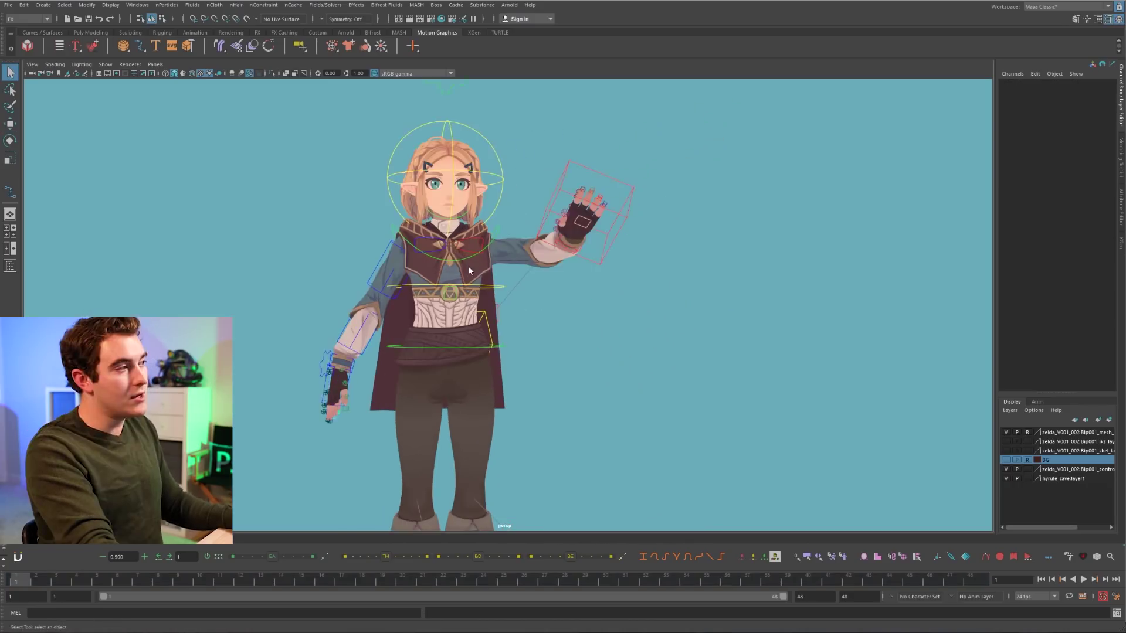
- Rotate the right FK upper arm outward and bend the right FK forearm upward
{"action": "middle_click_drag", "start_coordinate": [469, 271], "coordinate": [599, 286], "text": "alt"}
{"action": "scroll", "coordinate": [653, 252], "scroll_direction": "up", "scroll_amount": 3}
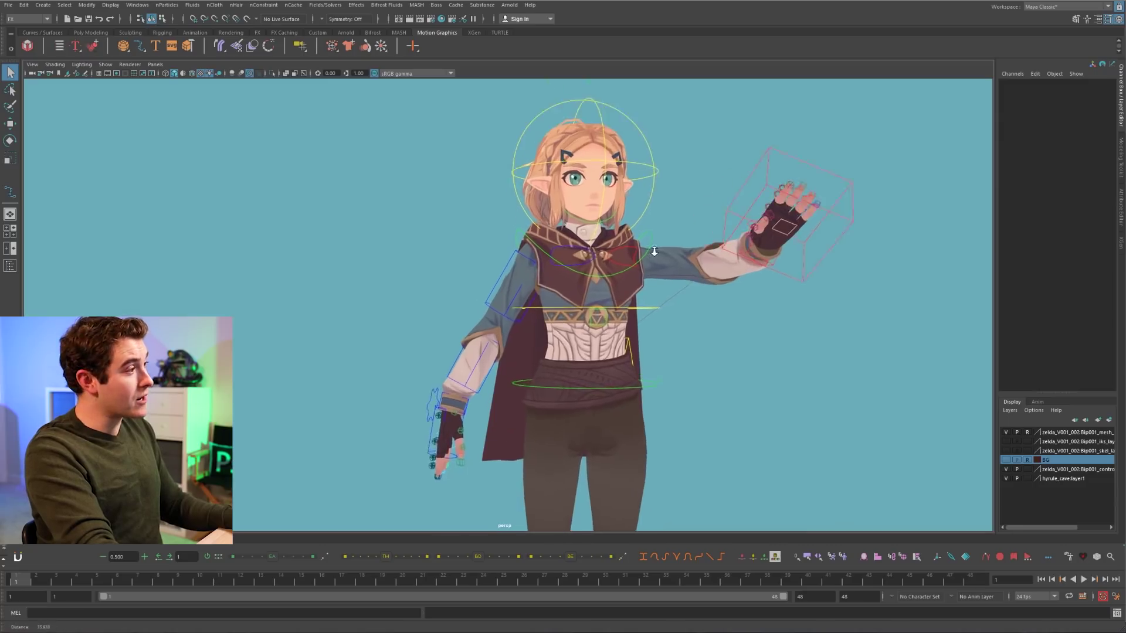
{"action": "key", "text": "e"}
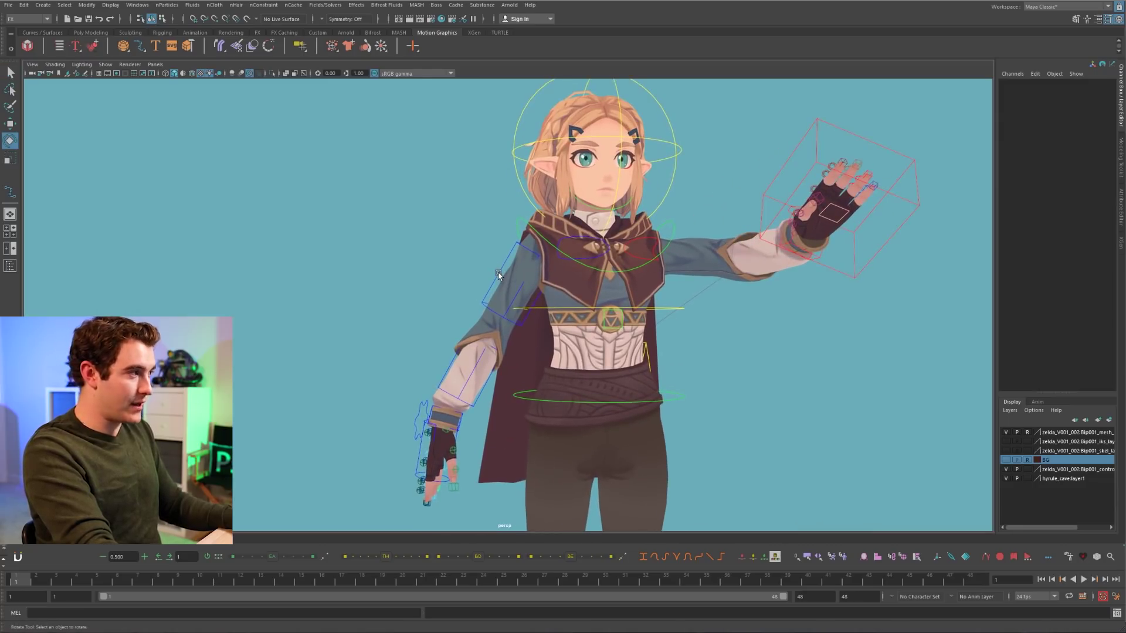
{"action": "left_click", "coordinate": [497, 276]}
{"action": "left_click_drag", "start_coordinate": [436, 307], "coordinate": [469, 164]}
{"action": "key", "text": "q"}
{"action": "left_click", "coordinate": [419, 311]}
{"action": "key", "text": "e"}
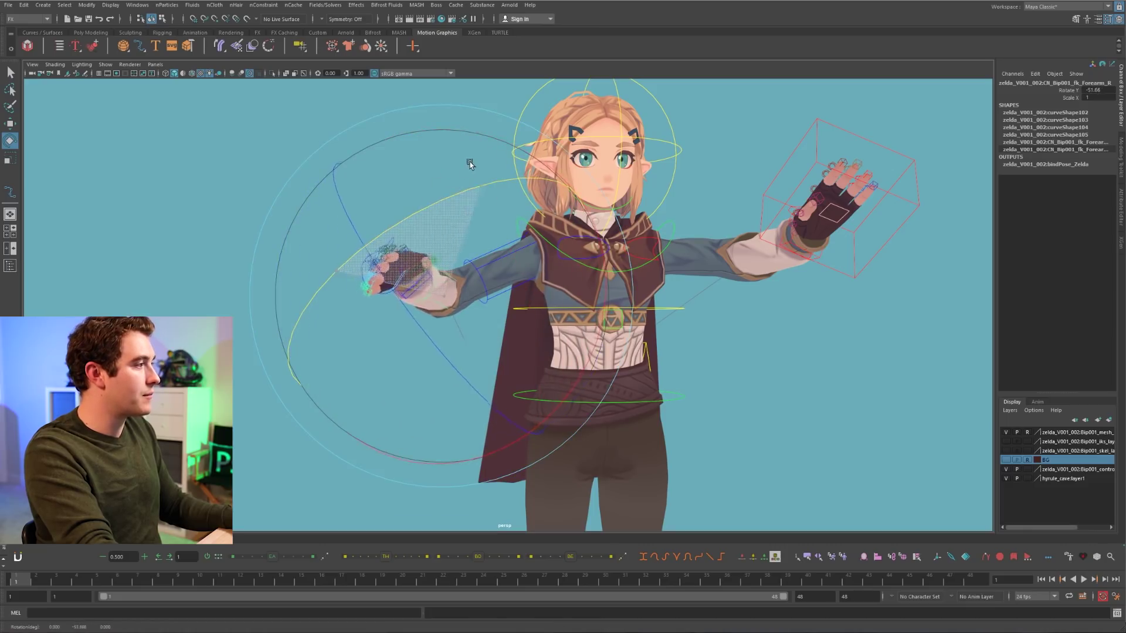
{"action": "key", "text": "q"}
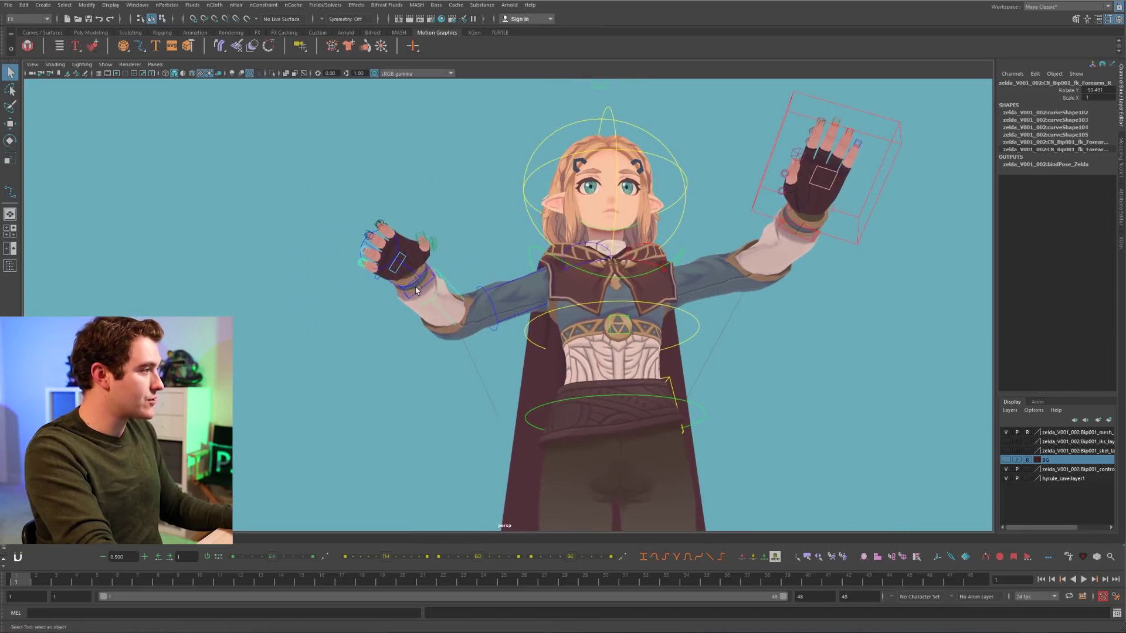
- Try moving the bracelet control on the character's right wrist, and undo the move
{"action": "left_click", "coordinate": [425, 287]}
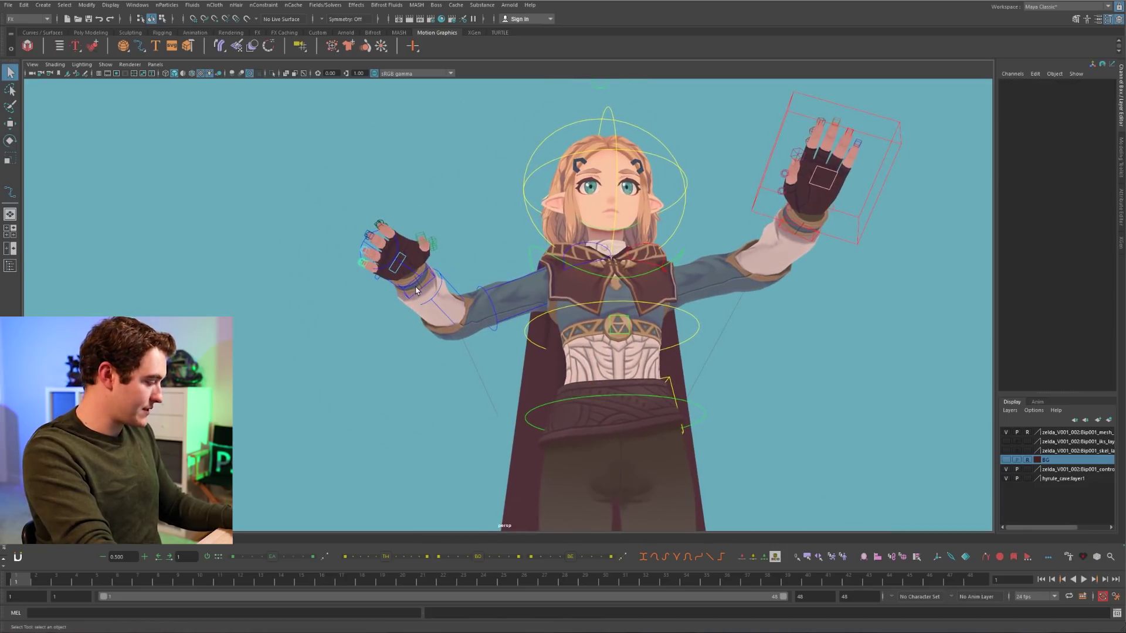
{"action": "scroll", "coordinate": [298, 325], "scroll_direction": "up", "scroll_amount": 10}
{"action": "scroll", "coordinate": [298, 326], "scroll_direction": "down", "scroll_amount": 6}
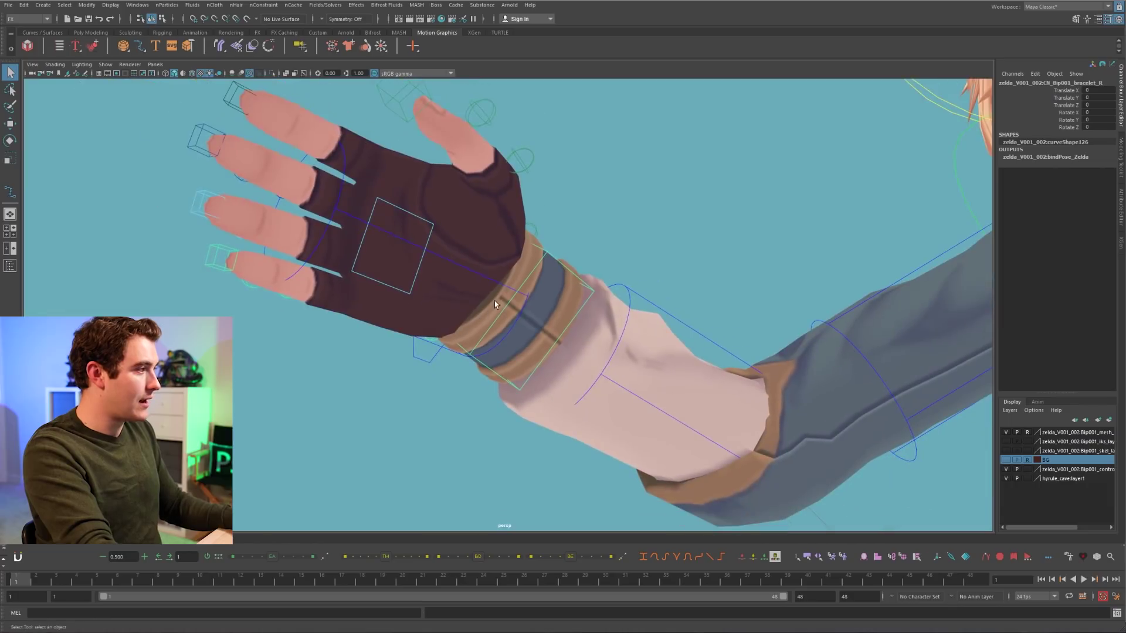
{"action": "key", "text": "w"}
{"action": "left_click_drag", "start_coordinate": [509, 309], "coordinate": [574, 231]}
{"action": "key", "text": "ctrl+z"}
{"action": "key", "text": "ctrl+z"}
- Test the right FK hand control and the left clavicle control by rotating each of them
{"action": "key", "text": "e"}
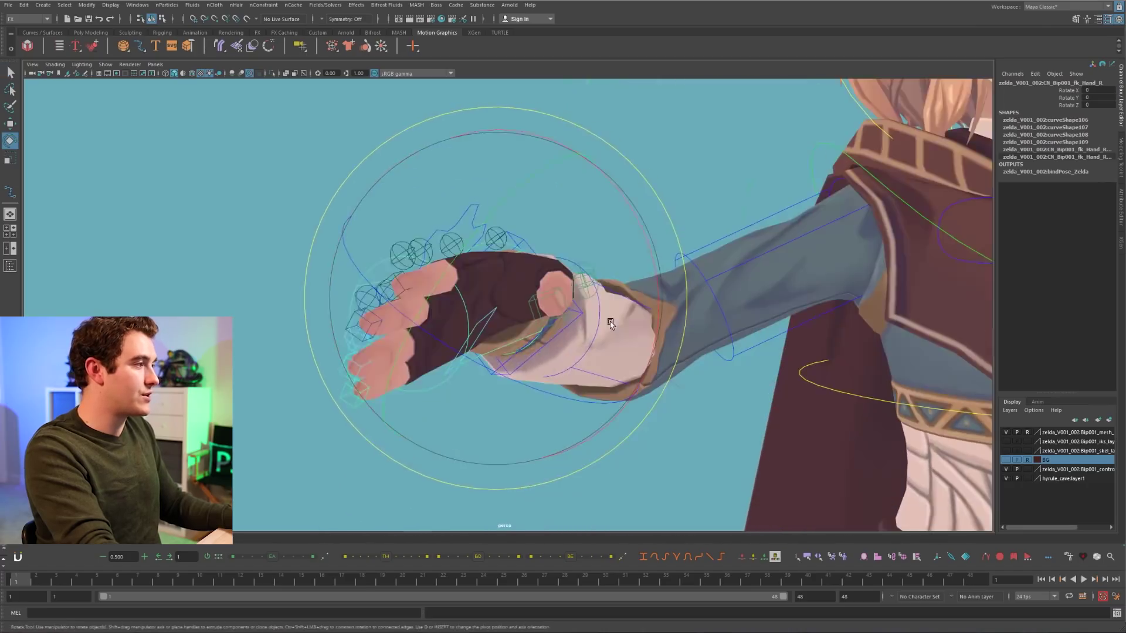
{"action": "left_click_drag", "start_coordinate": [507, 276], "coordinate": [495, 221]}
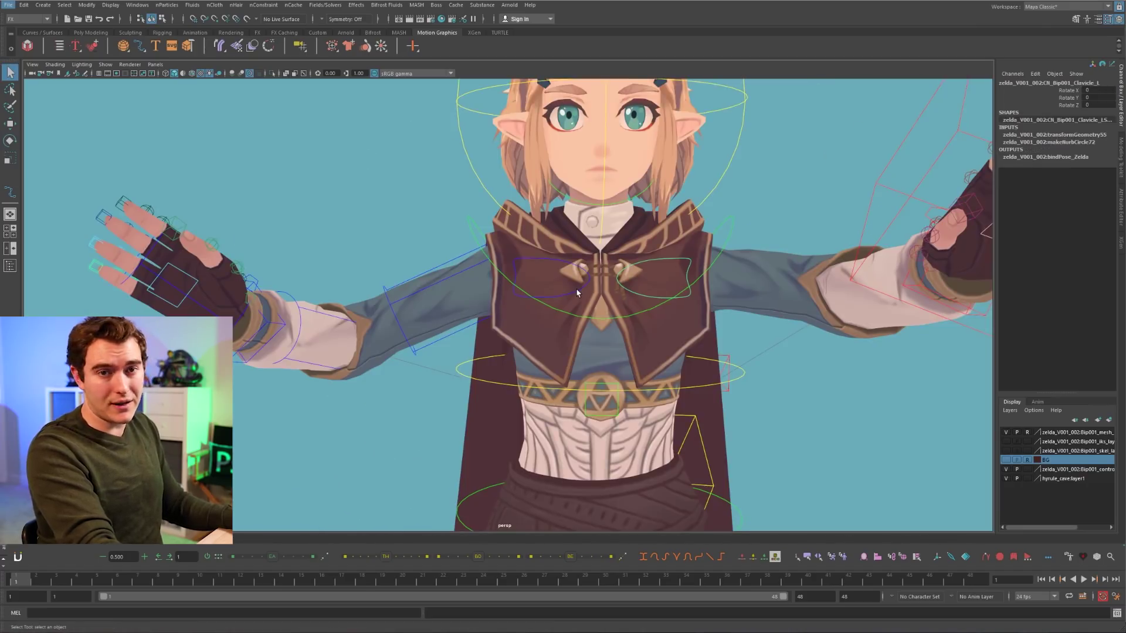
{"action": "left_click", "coordinate": [570, 290]}
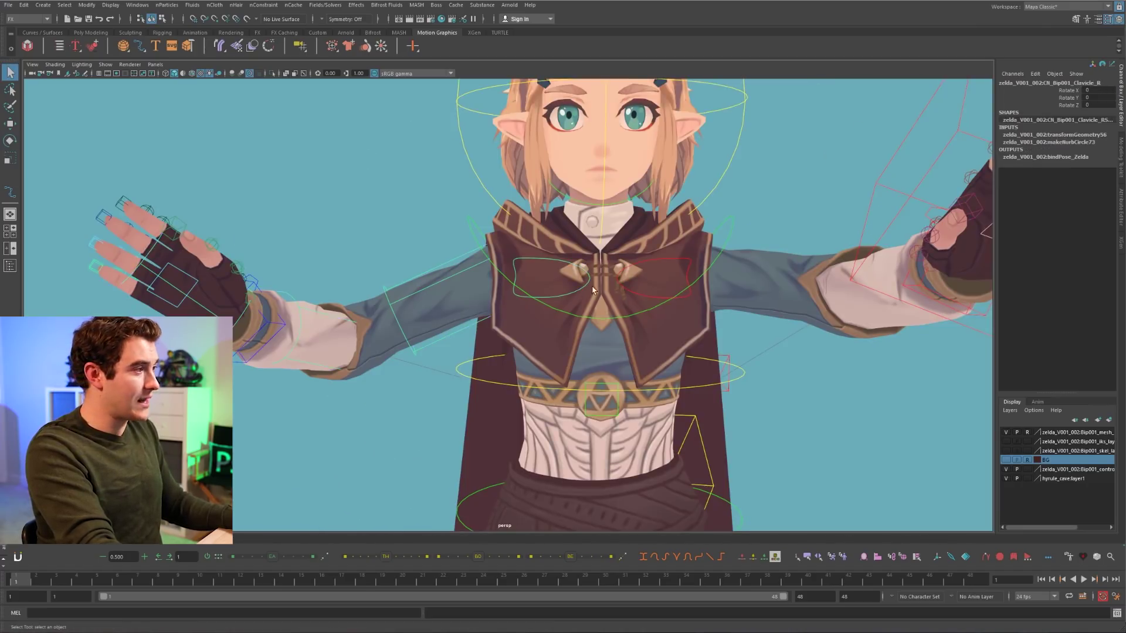
{"action": "left_click_drag", "start_coordinate": [569, 291], "coordinate": [408, 251], "text": "alt"}
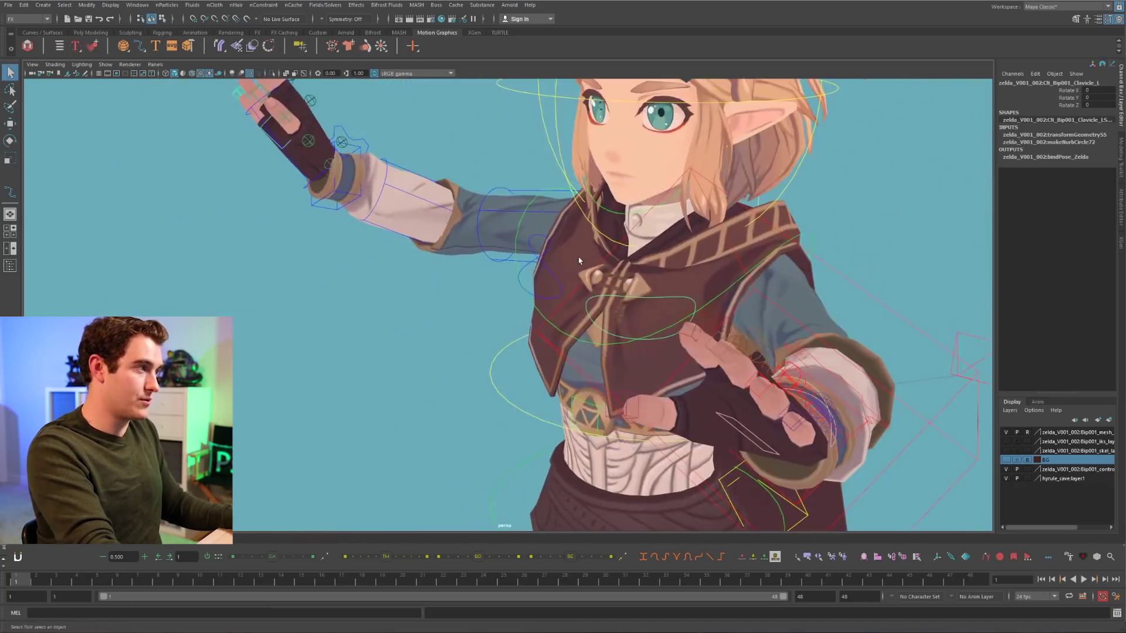
{"action": "key", "text": "e"}
{"action": "left_click_drag", "start_coordinate": [662, 281], "coordinate": [677, 290]}
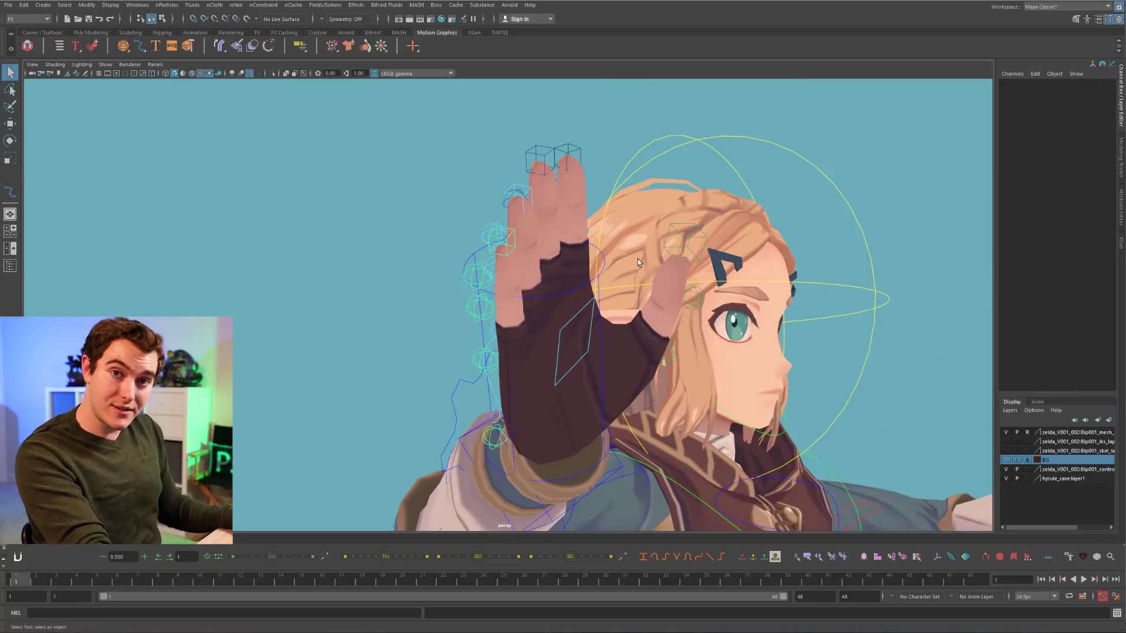
- Try curling the right hand's fingers by rotating several finger controls together, and undo the rotation
{"action": "left_click_drag", "start_coordinate": [614, 248], "coordinate": [579, 308], "text": "alt"}
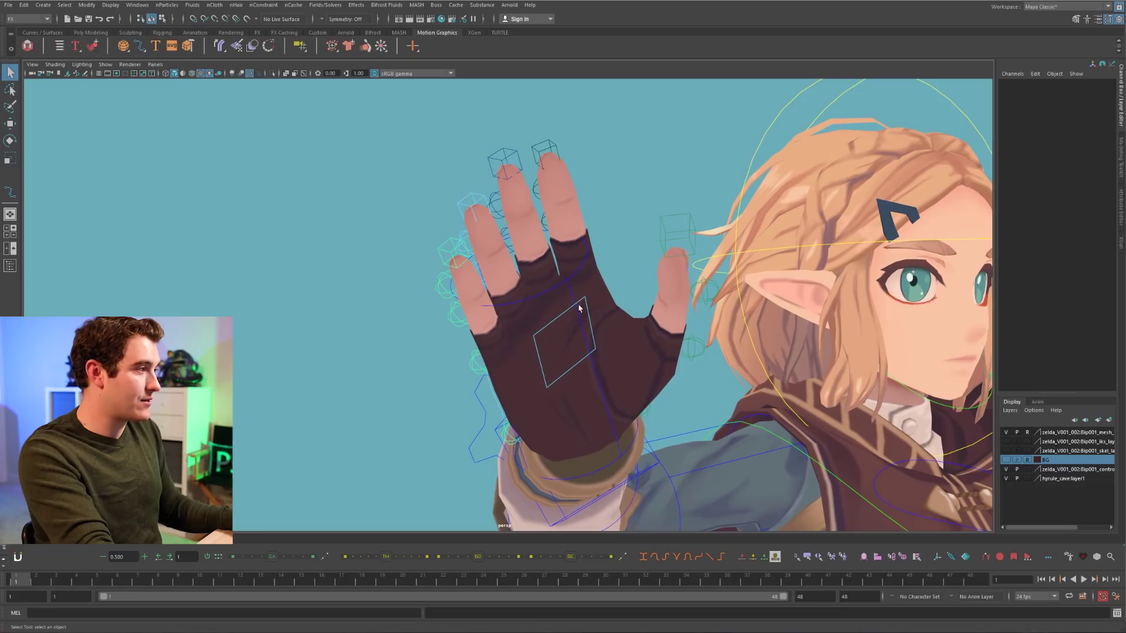
{"action": "left_click", "coordinate": [558, 322]}
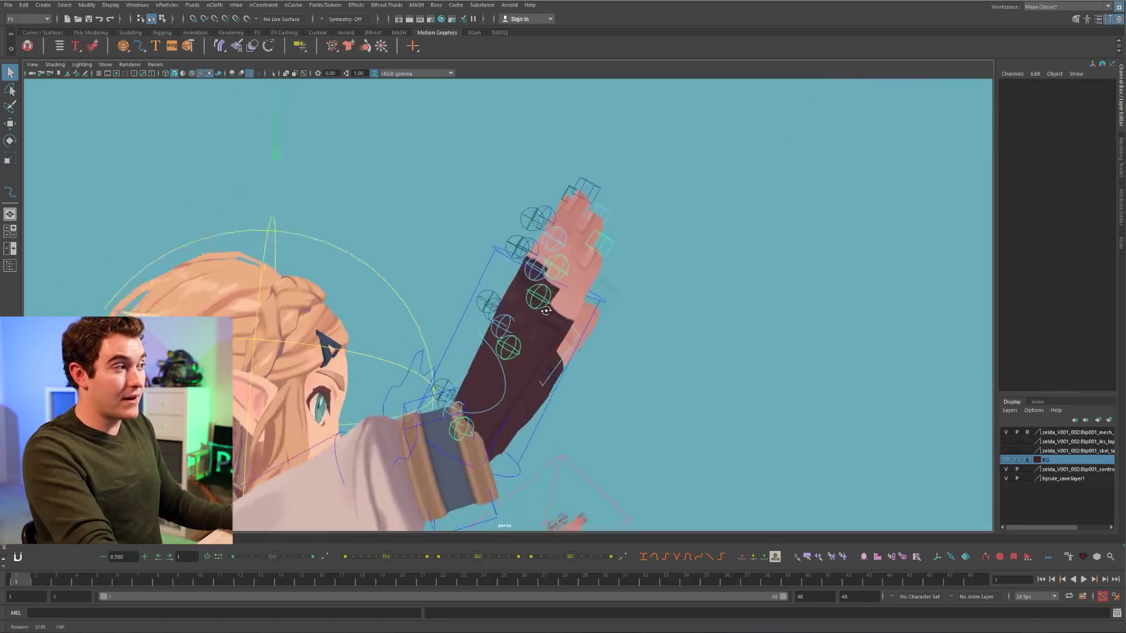
{"action": "left_click_drag", "start_coordinate": [504, 252], "coordinate": [545, 293], "text": "alt"}
{"action": "left_click", "coordinate": [479, 288], "text": "ctrl"}
{"action": "key", "text": "e"}
{"action": "left_click_drag", "start_coordinate": [575, 231], "coordinate": [637, 230], "text": "alt"}
{"action": "key", "text": "q"}
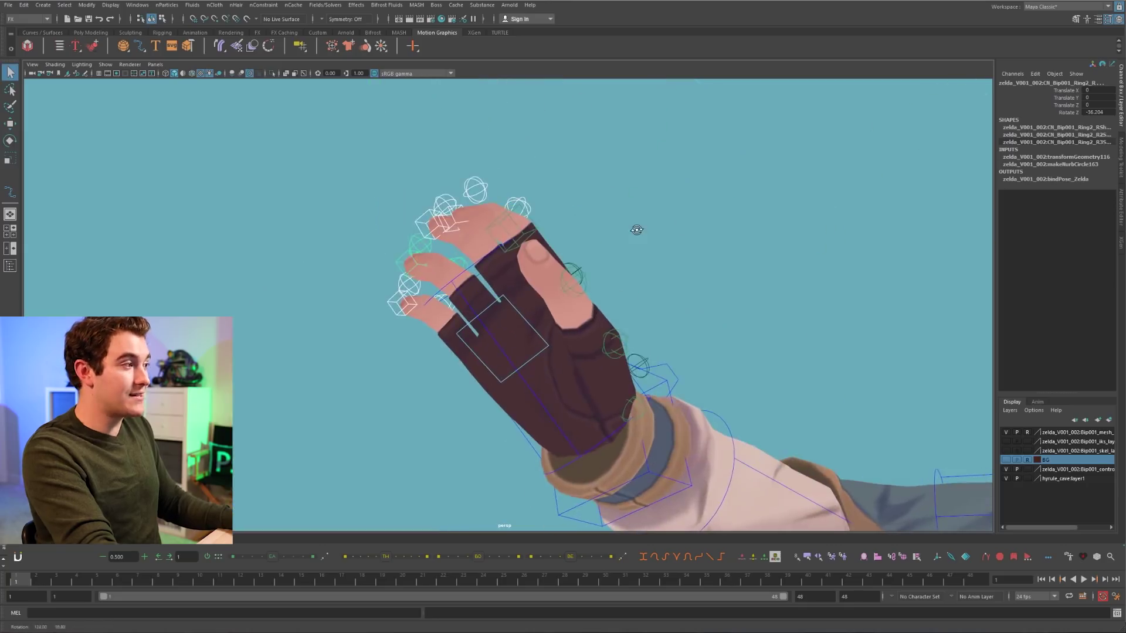
{"action": "key", "text": "ctrl+z"}
{"action": "left_click", "coordinate": [621, 219]}
- Examine the hand cup control on the outer edge of the right hand
{"action": "left_click_drag", "start_coordinate": [432, 274], "coordinate": [616, 371], "text": "alt"}
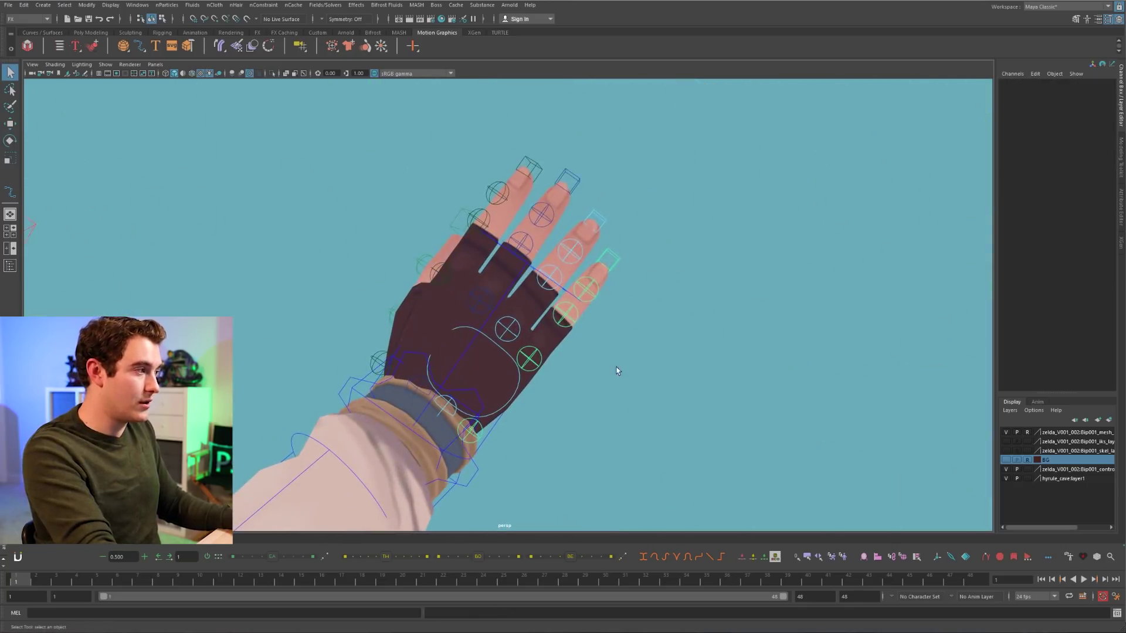
{"action": "left_click", "coordinate": [513, 400]}
{"action": "left_click_drag", "start_coordinate": [513, 400], "coordinate": [452, 388], "text": "alt"}
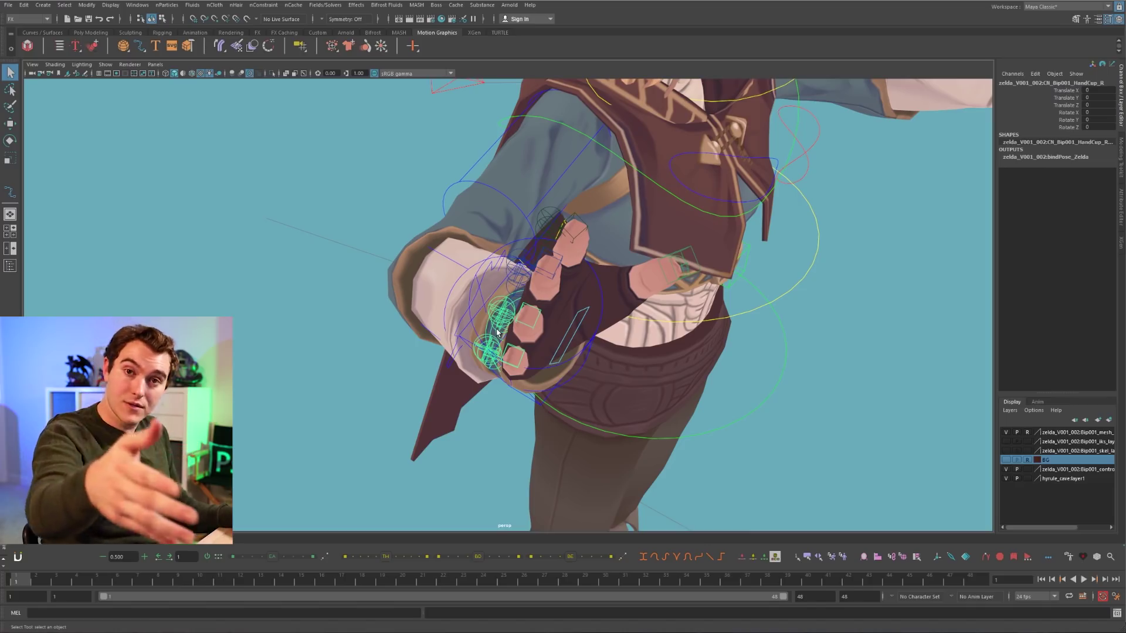
{"action": "left_click", "coordinate": [416, 344]}
{"action": "left_click_drag", "start_coordinate": [416, 344], "coordinate": [561, 342], "text": "alt"}
{"action": "left_click", "coordinate": [610, 316]}
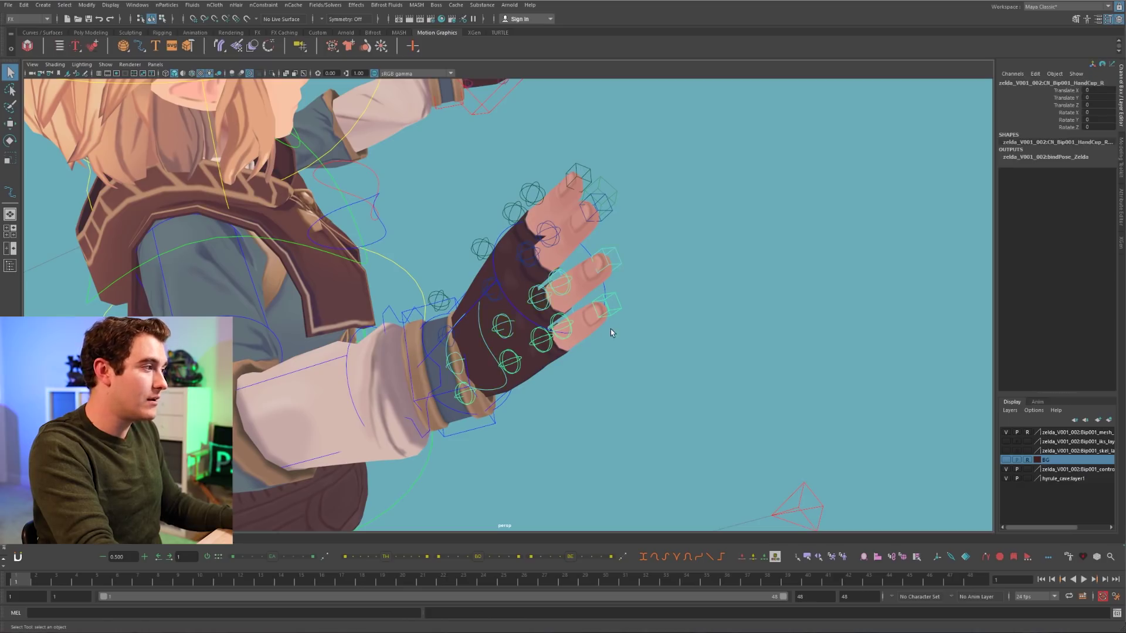
- Rotate the right hand cup control to fold the ring and pinky side of the palm
{"action": "left_click", "coordinate": [498, 361]}
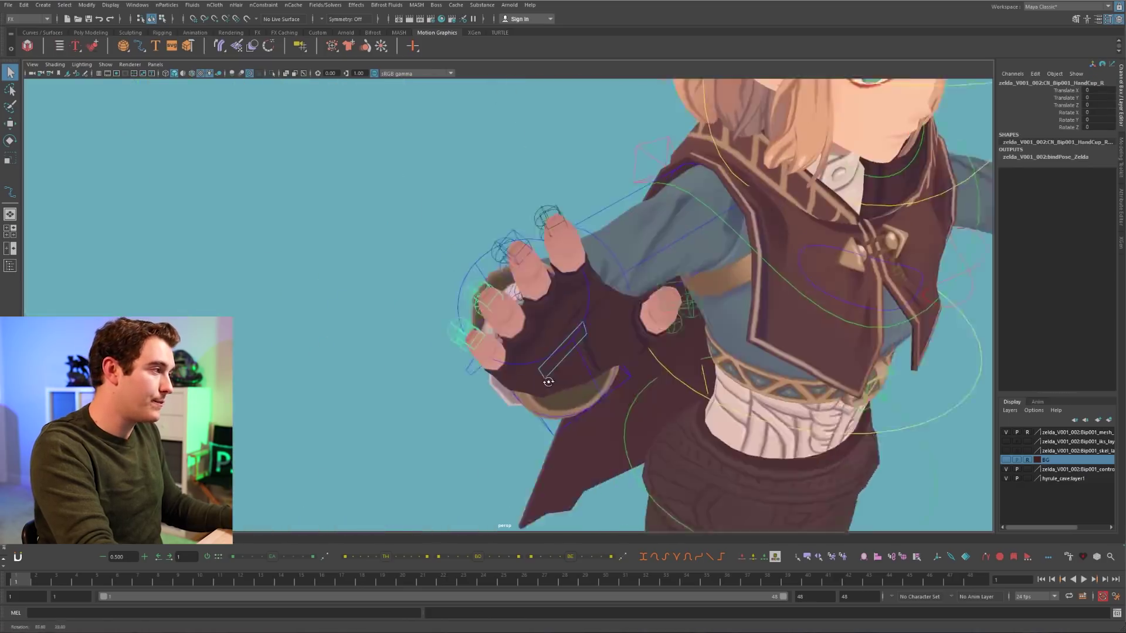
{"action": "left_click_drag", "start_coordinate": [543, 381], "coordinate": [563, 407], "text": "alt"}
{"action": "key", "text": "e"}
{"action": "left_click_drag", "start_coordinate": [584, 489], "coordinate": [586, 395]}
{"action": "key", "text": "q"}
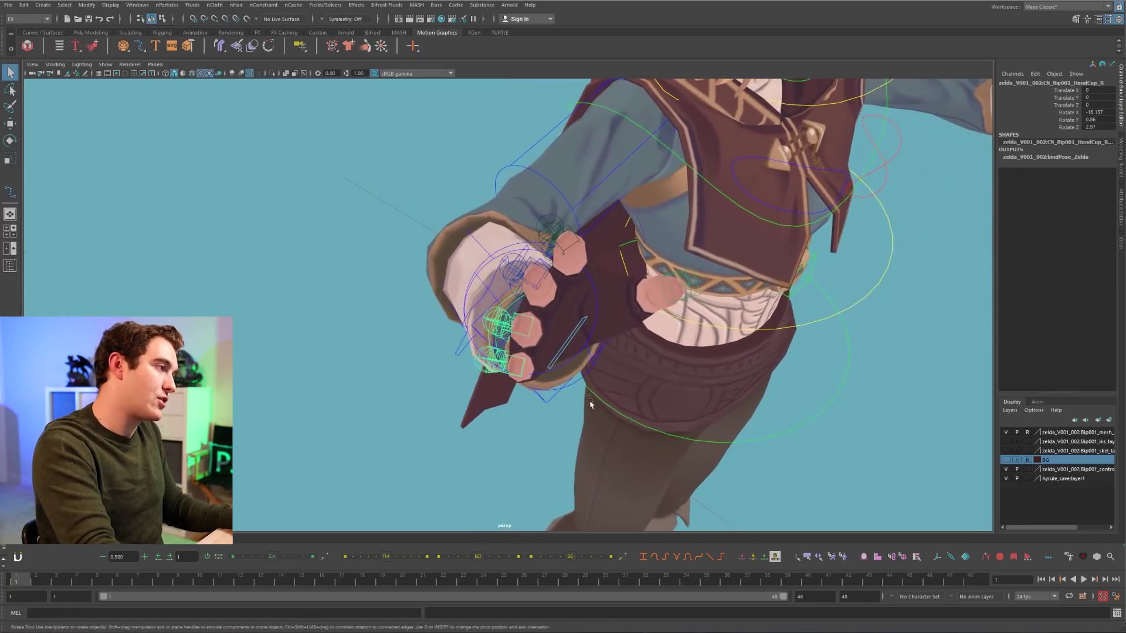
{"action": "key", "text": "e"}
{"action": "left_click_drag", "start_coordinate": [615, 480], "coordinate": [696, 315]}
{"action": "key", "text": "q"}
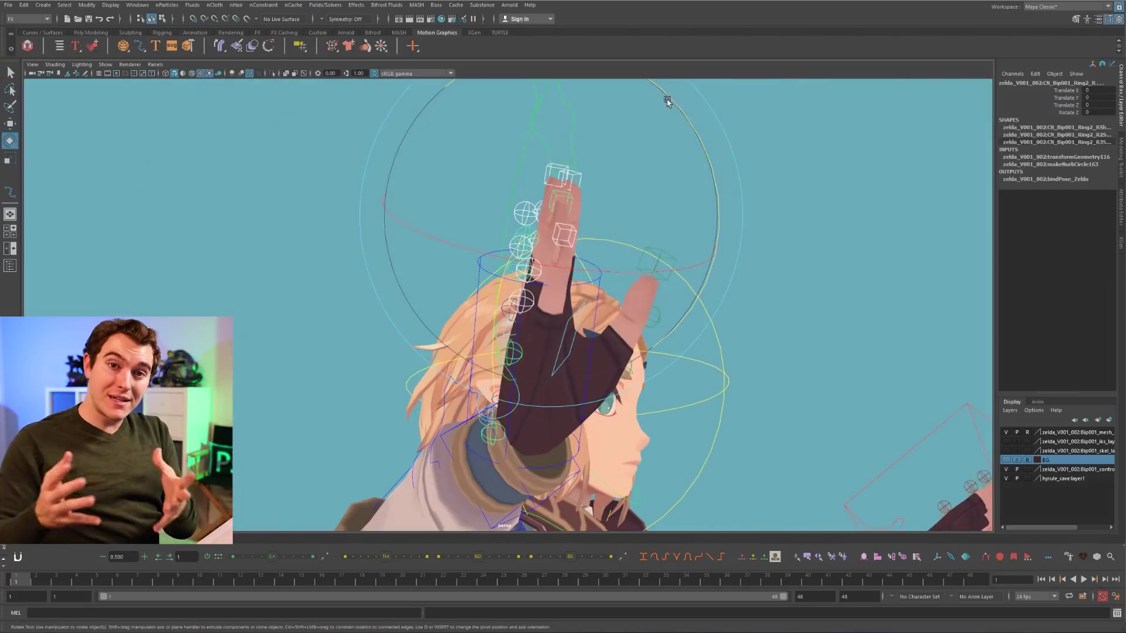
- Curl the right hand's fingers by rotating the selected finger controls together, and clear the selection
{"action": "left_click_drag", "start_coordinate": [666, 100], "coordinate": [751, 287]}
{"action": "left_click_drag", "start_coordinate": [730, 228], "coordinate": [528, 264], "text": "alt"}
{"action": "key", "text": "q"}
{"action": "left_click_drag", "start_coordinate": [486, 334], "coordinate": [487, 334], "text": "ctrl"}
{"action": "key", "text": "e"}
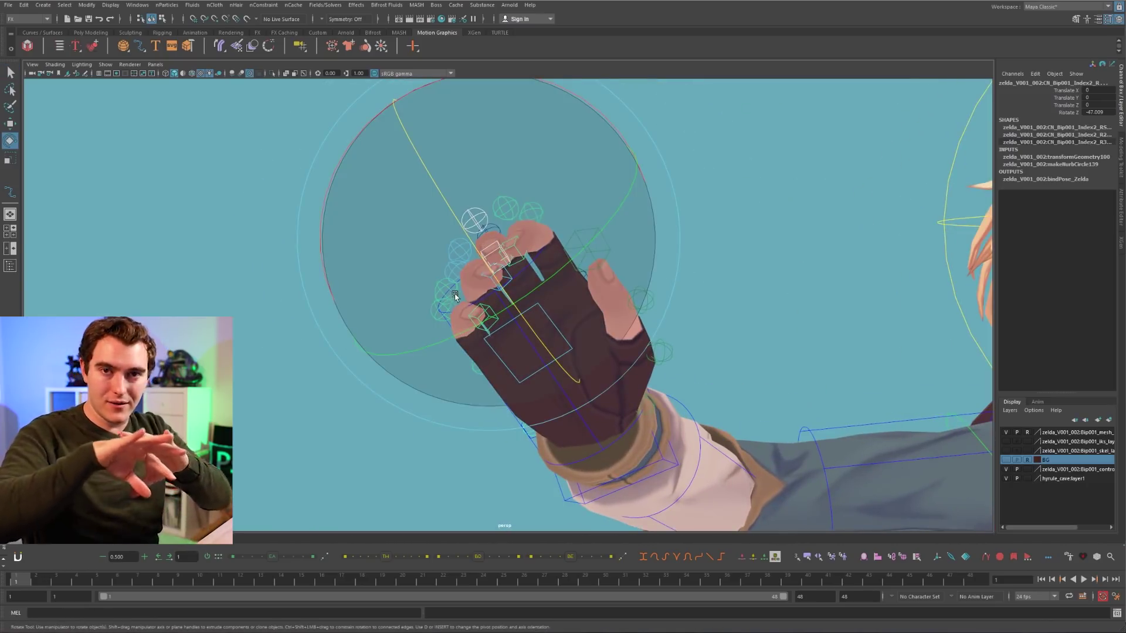
{"action": "left_click_drag", "start_coordinate": [488, 269], "coordinate": [645, 273]}
{"action": "key", "text": "q"}
{"action": "left_click", "coordinate": [551, 283]}
- Switch the character's left leg to FK by setting its leg settings control's Fk Ik to 0
{"action": "left_click_drag", "start_coordinate": [551, 284], "coordinate": [869, 266], "text": "alt"}
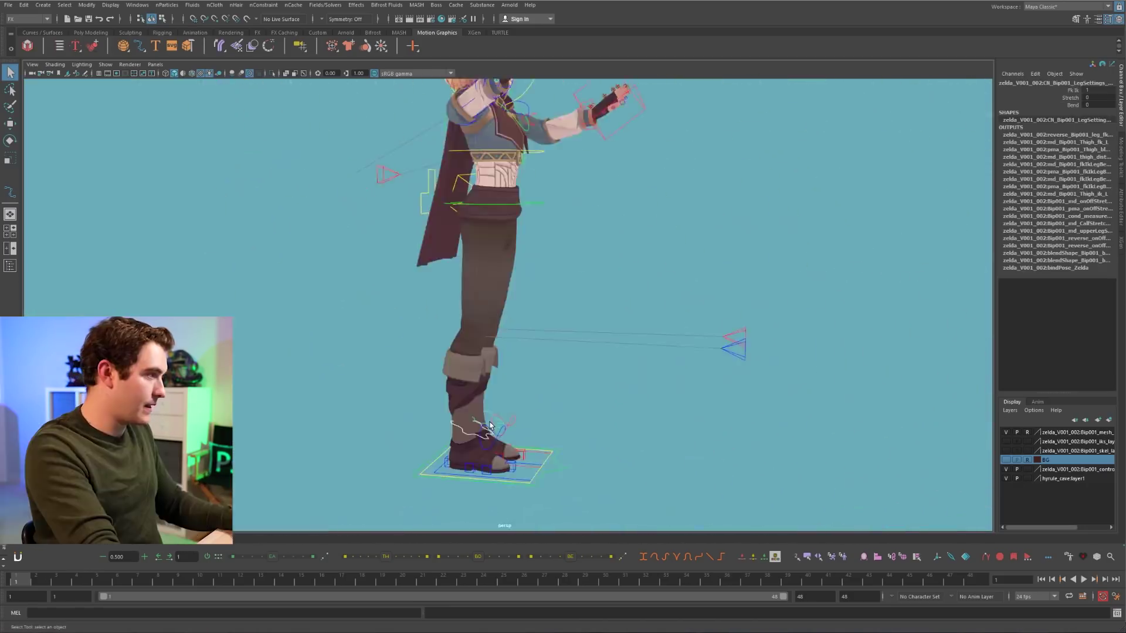
{"action": "key", "text": "f"}
{"action": "scroll", "coordinate": [634, 371], "scroll_direction": "down", "scroll_amount": 3}
{"action": "scroll", "coordinate": [634, 371], "scroll_direction": "down", "scroll_amount": 5}
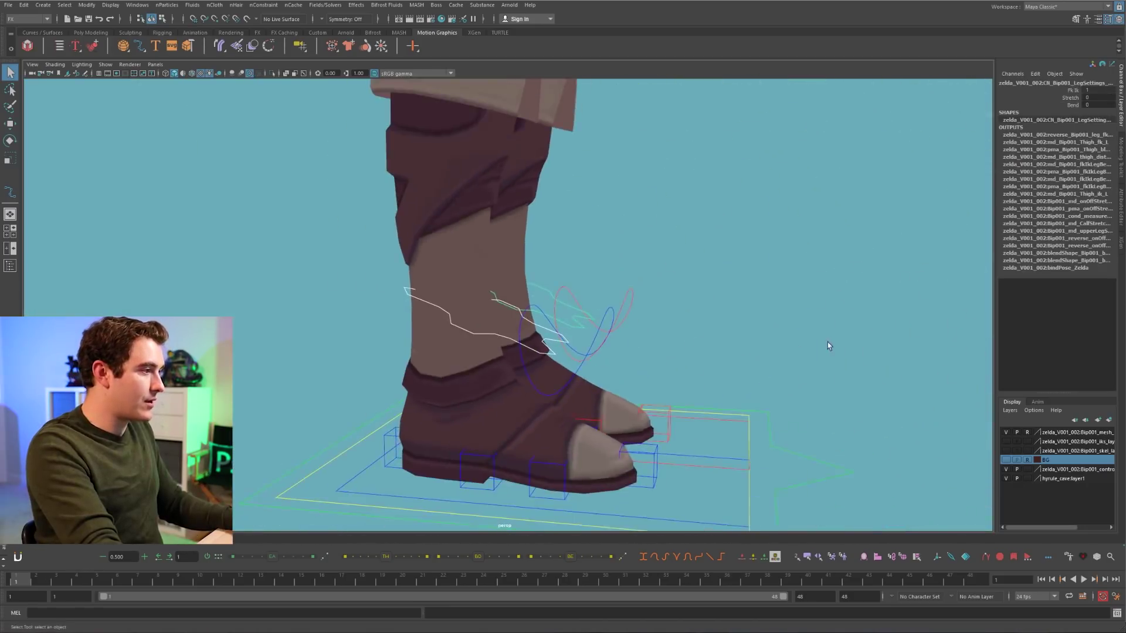
{"action": "left_click_drag", "start_coordinate": [828, 343], "coordinate": [653, 343], "text": "alt"}
{"action": "left_click", "coordinate": [653, 343]}
{"action": "left_click_drag", "start_coordinate": [563, 357], "coordinate": [606, 364], "text": "alt"}
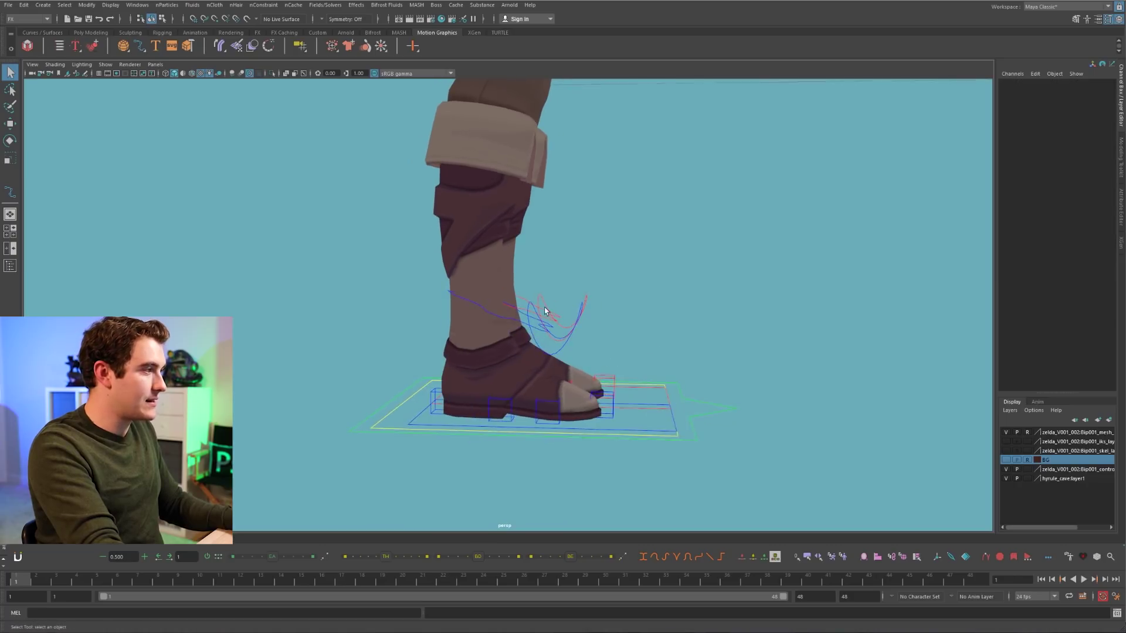
{"action": "left_click_drag", "start_coordinate": [545, 311], "coordinate": [577, 283], "text": "alt"}
{"action": "left_click", "coordinate": [575, 289]}
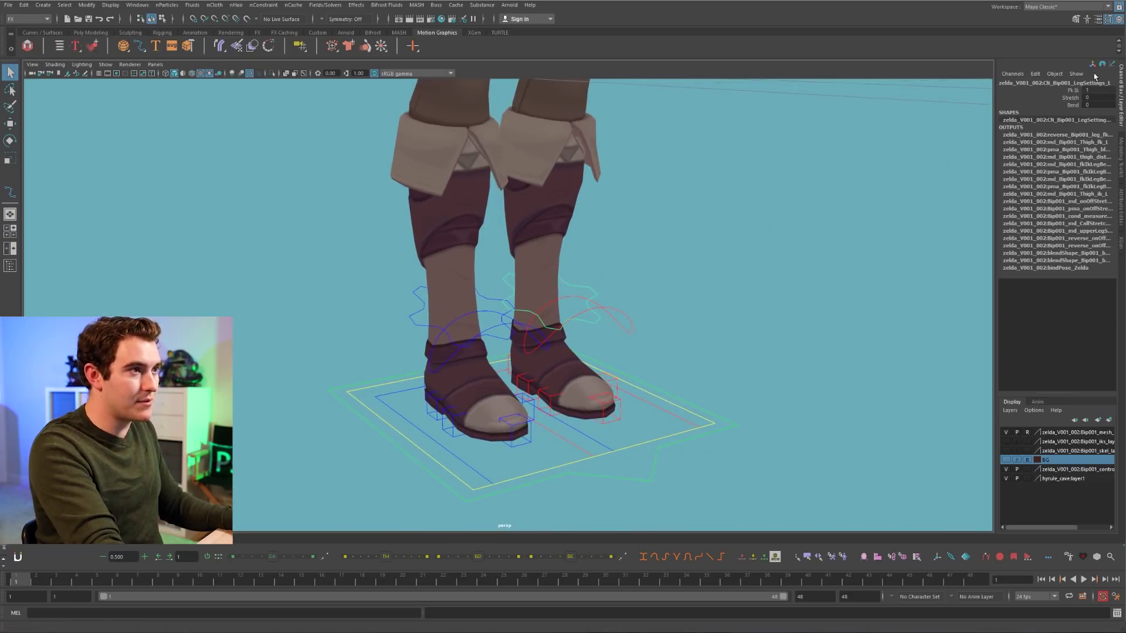
{"action": "left_click", "coordinate": [1072, 91]}
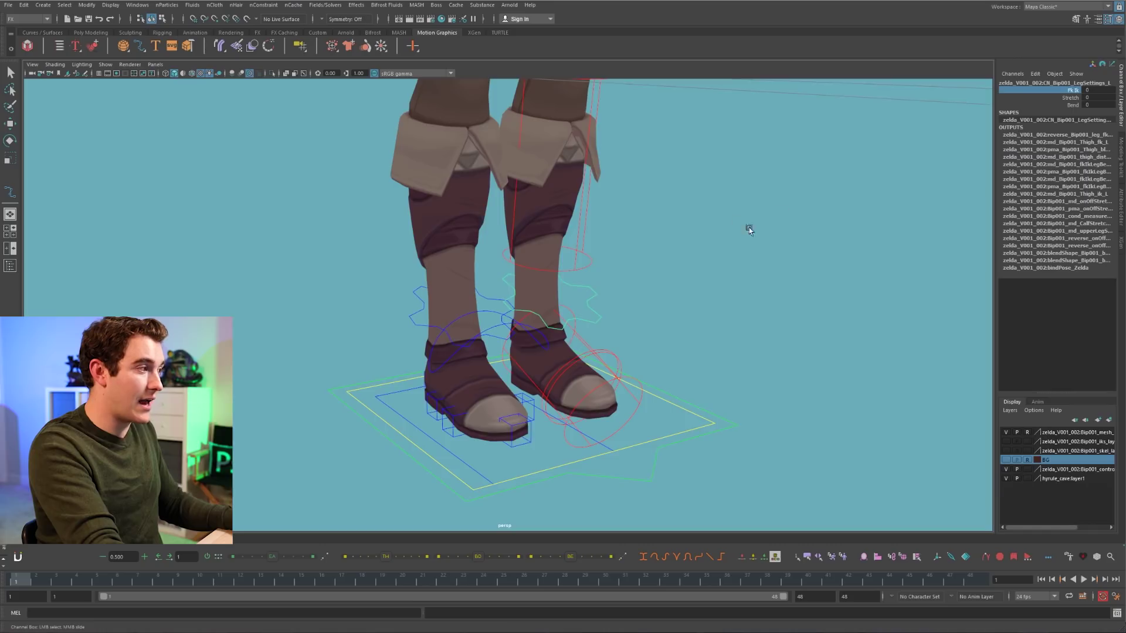
- Test the left foot's FK toe control by rotating it, and undo the rotation
{"action": "right_click_drag", "start_coordinate": [749, 230], "coordinate": [658, 267], "text": "alt"}
{"action": "left_click_drag", "start_coordinate": [658, 266], "coordinate": [566, 266], "text": "alt"}
{"action": "middle_click_drag", "start_coordinate": [566, 163], "coordinate": [567, 233], "text": "alt"}
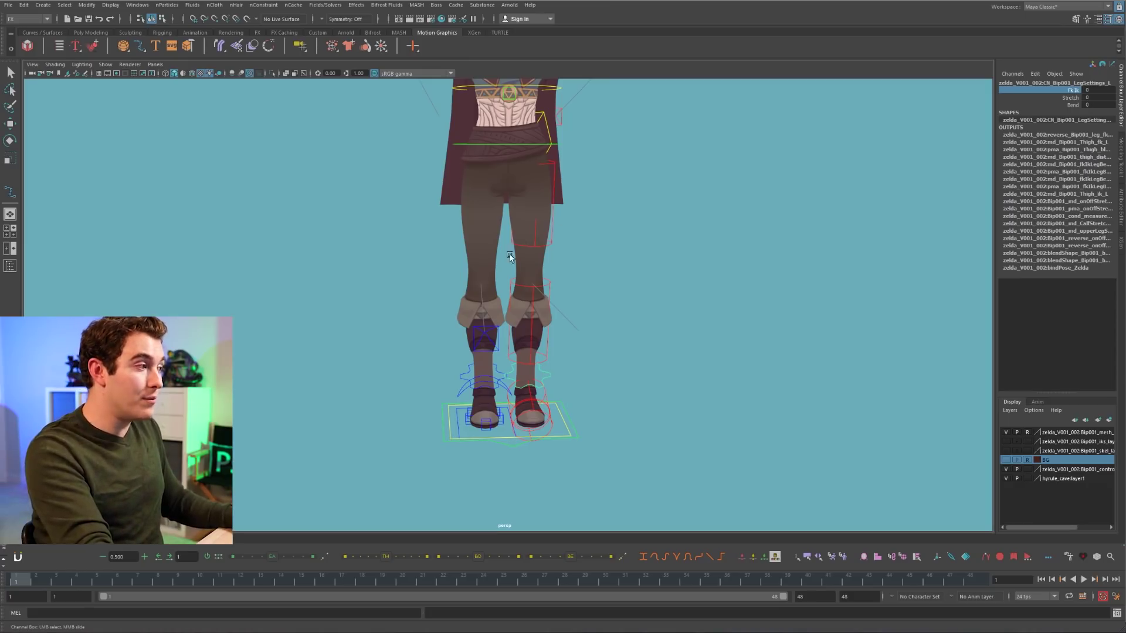
{"action": "right_click_drag", "start_coordinate": [510, 256], "coordinate": [716, 297], "text": "alt"}
{"action": "left_click_drag", "start_coordinate": [716, 296], "coordinate": [517, 359], "text": "alt"}
{"action": "middle_click_drag", "start_coordinate": [518, 360], "coordinate": [541, 269], "text": "alt"}
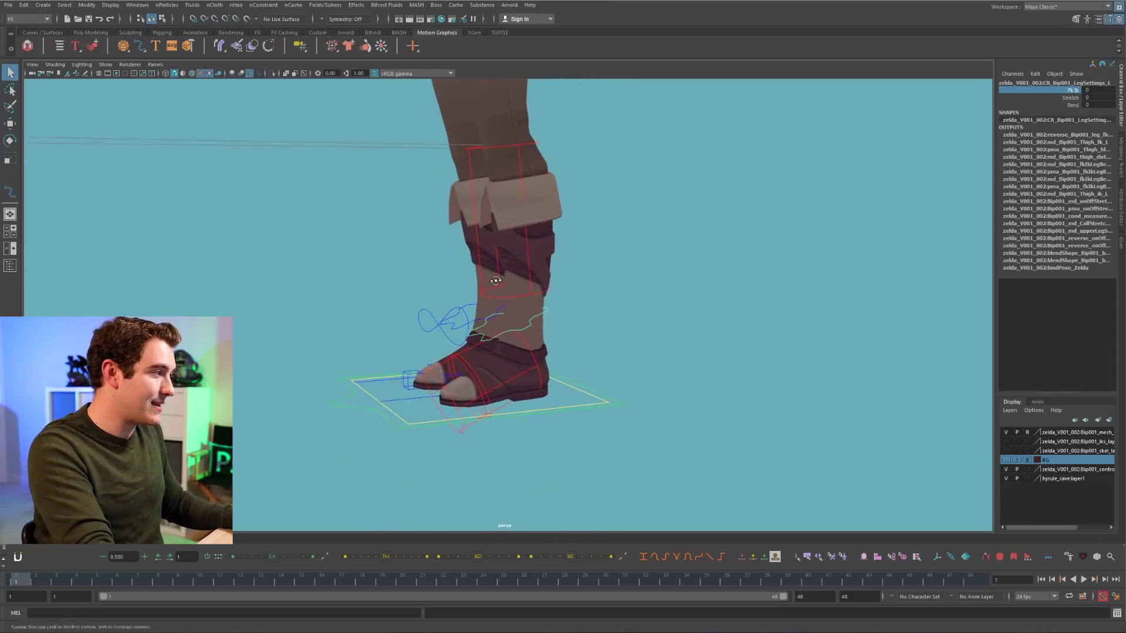
{"action": "left_click", "coordinate": [451, 403]}
{"action": "key", "text": "e"}
{"action": "left_click_drag", "start_coordinate": [327, 309], "coordinate": [458, 317]}
{"action": "key", "text": "ctrl+z"}
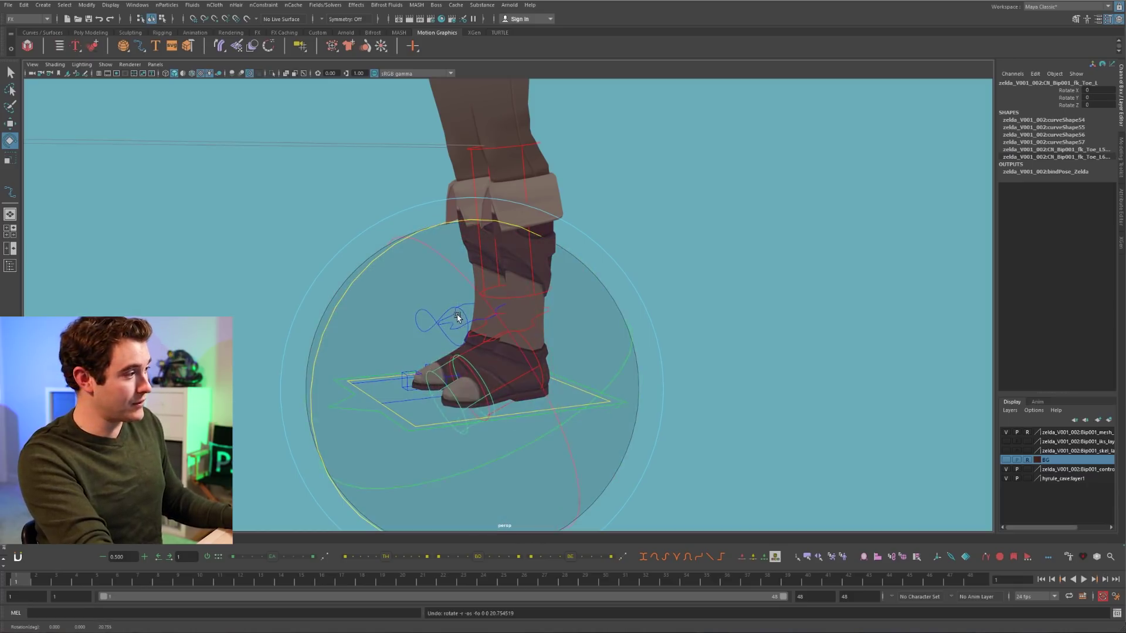
- Undo the left leg's switch to FK and clear the selection
{"action": "key", "text": "q"}
{"action": "left_click_drag", "start_coordinate": [314, 291], "coordinate": [433, 284], "text": "alt"}
{"action": "key", "text": "ctrl+z"}
{"action": "left_click", "coordinate": [475, 285]}
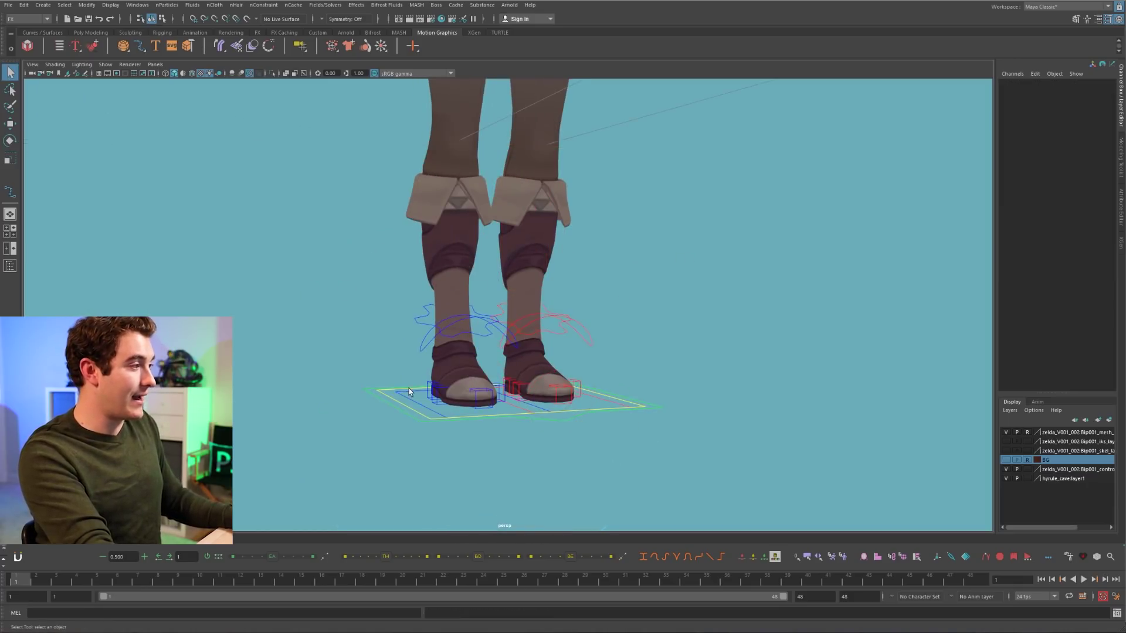
- Test the right foot's toe roll control by rotating it, undo the rotation and clear the selection
{"action": "left_click_drag", "start_coordinate": [409, 388], "coordinate": [530, 368], "text": "alt"}
{"action": "right_click_drag", "start_coordinate": [530, 367], "coordinate": [702, 330], "text": "alt"}
{"action": "middle_click_drag", "start_coordinate": [703, 329], "coordinate": [640, 254], "text": "alt"}
{"action": "left_click_drag", "start_coordinate": [639, 258], "coordinate": [571, 288], "text": "alt"}
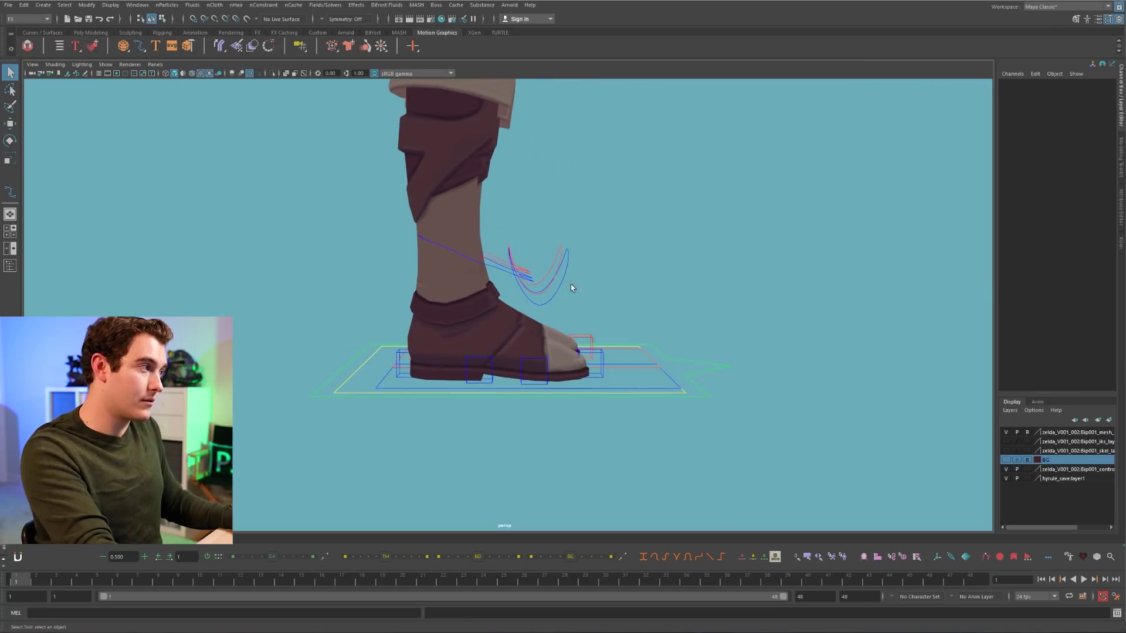
{"action": "left_click", "coordinate": [556, 296]}
{"action": "key", "text": "e"}
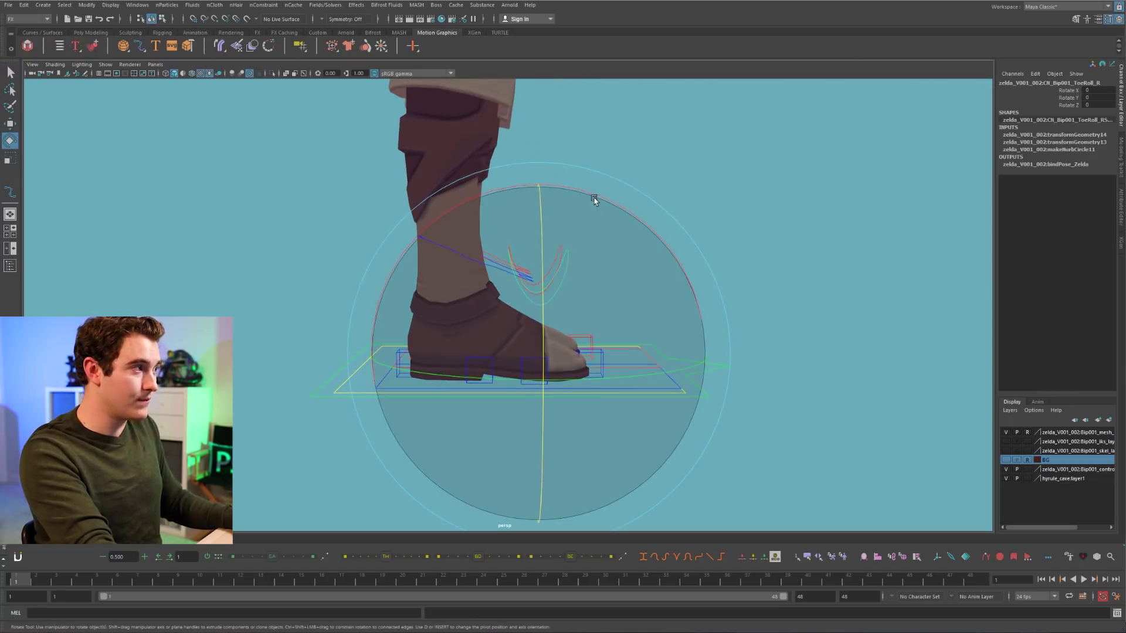
{"action": "left_click_drag", "start_coordinate": [595, 197], "coordinate": [628, 309]}
{"action": "key", "text": "ctrl+z"}
{"action": "key", "text": "q"}
{"action": "left_click", "coordinate": [655, 282]}
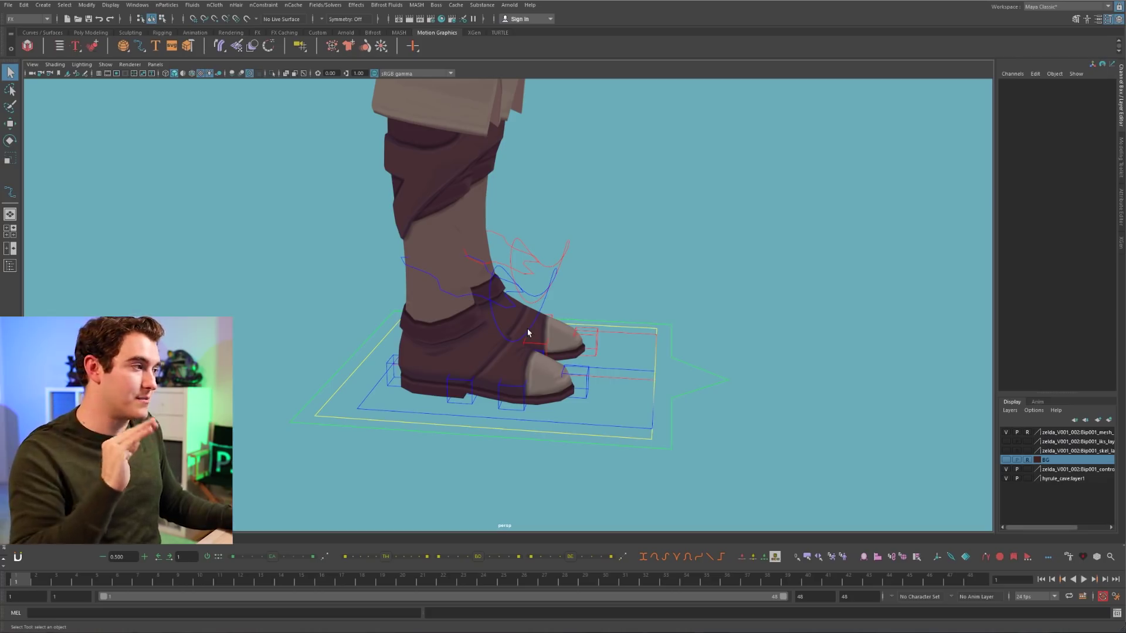
- Test the right foot's outer-edge roll control and its front roll control by rotating each and undoing the rotation
{"action": "left_click_drag", "start_coordinate": [526, 328], "coordinate": [402, 387], "text": "alt"}
{"action": "left_click", "coordinate": [394, 389]}
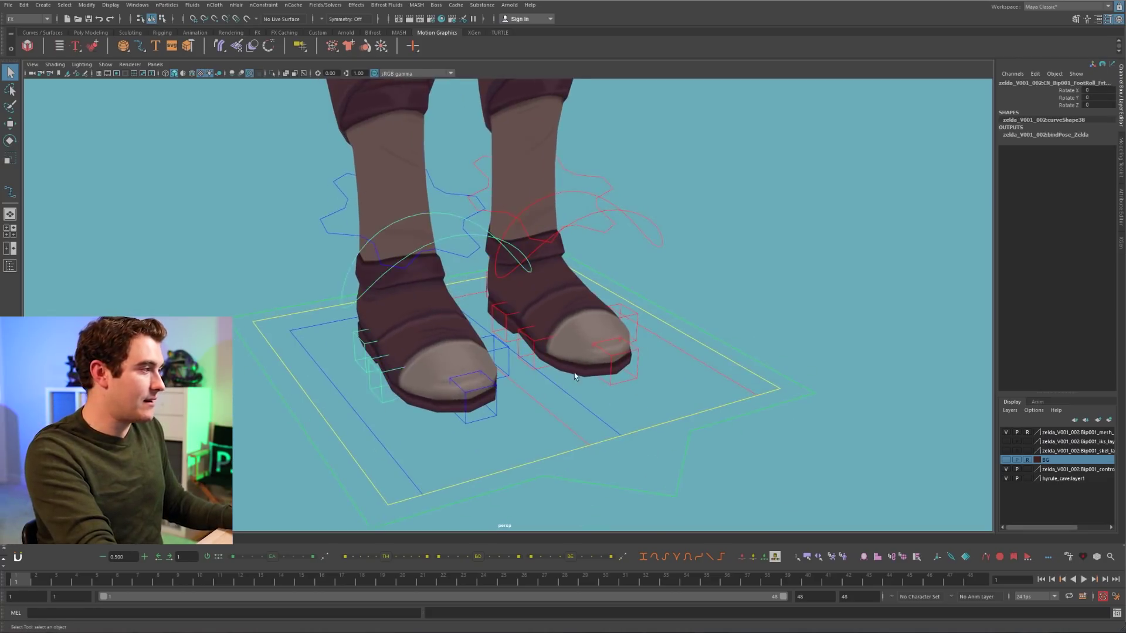
{"action": "scroll", "coordinate": [575, 377], "scroll_direction": "down", "scroll_amount": 2}
{"action": "key", "text": "e"}
{"action": "left_click_drag", "start_coordinate": [495, 453], "coordinate": [480, 414]}
{"action": "key", "text": "ctrl+z"}
{"action": "left_click", "coordinate": [469, 399]}
{"action": "left_click_drag", "start_coordinate": [535, 315], "coordinate": [733, 392]}
{"action": "key", "text": "ctrl+z"}
{"action": "key", "text": "q"}
- Test the remaining small box-shaped foot roll controls around the shoes, undo the changes and clear the selection
{"action": "left_click", "coordinate": [566, 356]}
{"action": "key", "text": "e"}
{"action": "left_click_drag", "start_coordinate": [537, 316], "coordinate": [351, 409], "text": "alt"}
{"action": "key", "text": "q"}
{"action": "key", "text": "ctrl+z"}
{"action": "left_click", "coordinate": [466, 339]}
{"action": "left_click_drag", "start_coordinate": [635, 321], "coordinate": [701, 259], "text": "alt"}
{"action": "left_click", "coordinate": [468, 341]}
{"action": "key", "text": "e"}
{"action": "key", "text": "q"}
{"action": "key", "text": "ctrl+z"}
{"action": "key", "text": "ctrl+z"}
{"action": "left_click", "coordinate": [441, 380]}
{"action": "left_click", "coordinate": [702, 259]}
- Move the right IK foot control below the ground and backward, to about -24.9 in Translate Y and -16.5 in Translate Z
{"action": "left_click", "coordinate": [388, 342]}
{"action": "key", "text": "w"}
{"action": "left_click_drag", "start_coordinate": [394, 265], "coordinate": [577, 230], "text": "alt"}
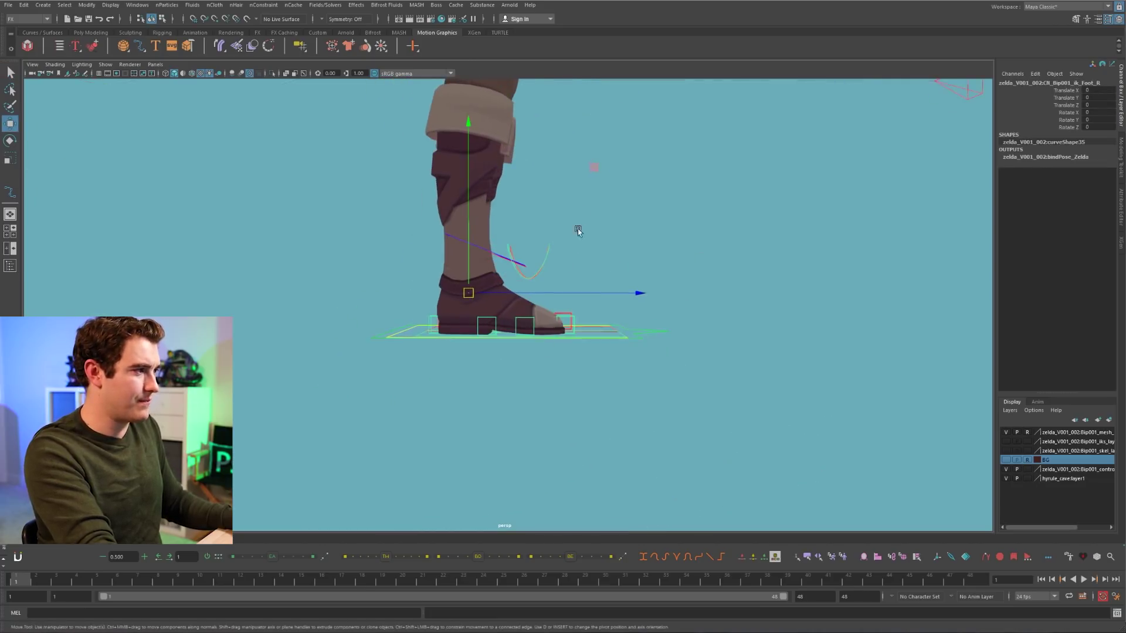
{"action": "middle_click_drag", "start_coordinate": [577, 231], "coordinate": [516, 265]}
{"action": "key", "text": "q"}
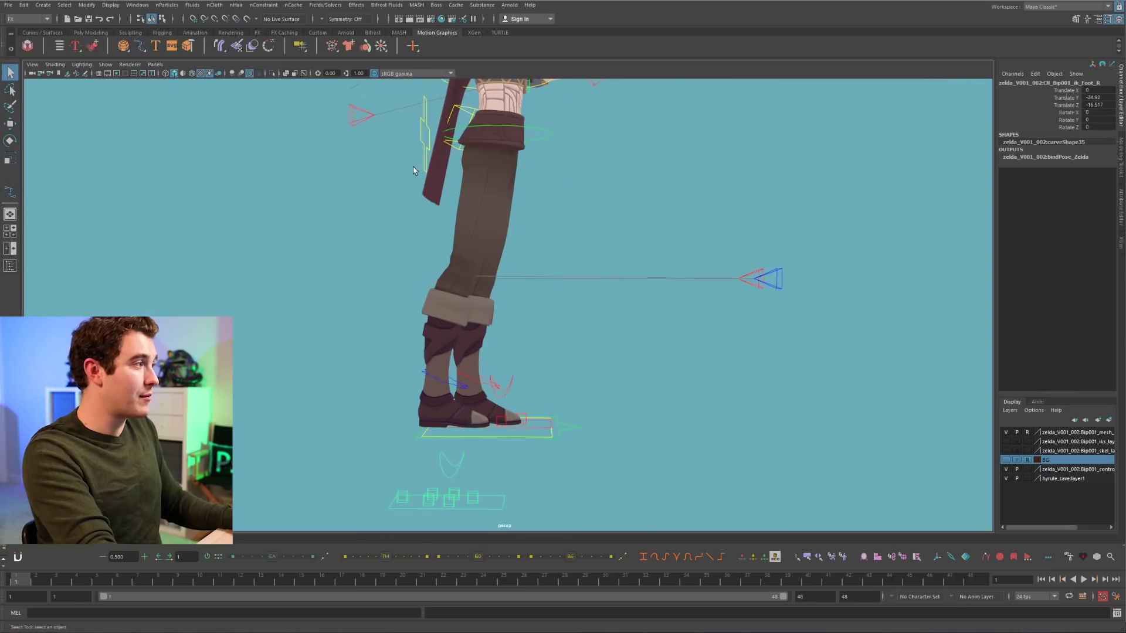
{"action": "left_click", "coordinate": [415, 168]}
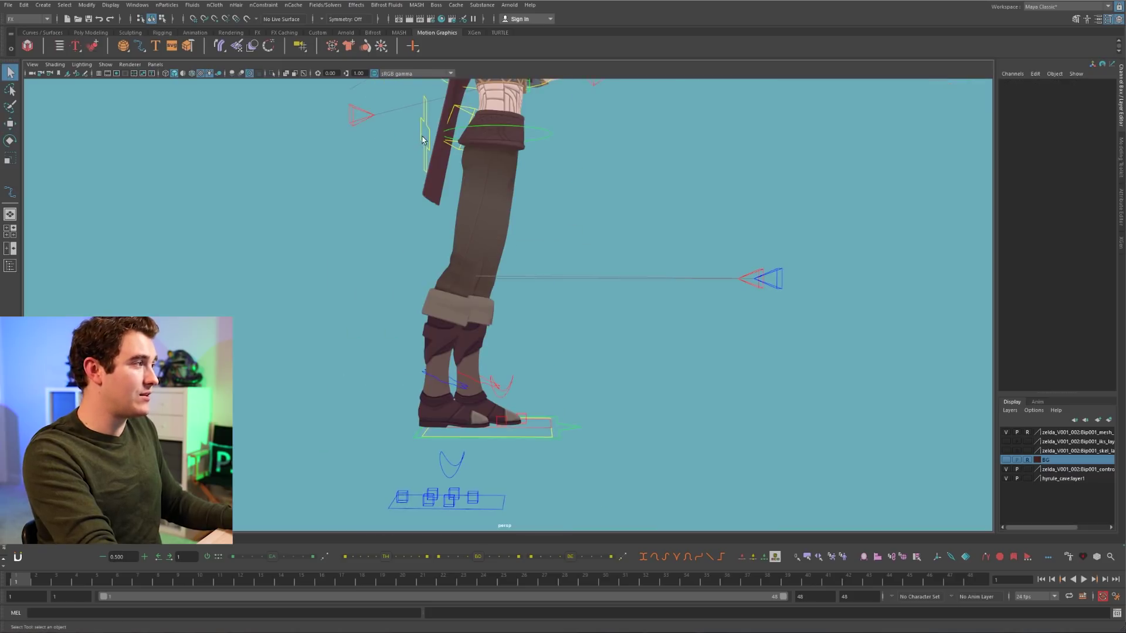
- Try moving the COG control behind the hips against the lowered right foot control, and undo the move
{"action": "left_click", "coordinate": [437, 120]}
{"action": "key", "text": "w"}
{"action": "left_click_drag", "start_coordinate": [498, 97], "coordinate": [569, 260]}
{"action": "key", "text": "ctrl+z"}
{"action": "key", "text": "q"}
{"action": "left_click", "coordinate": [624, 243]}
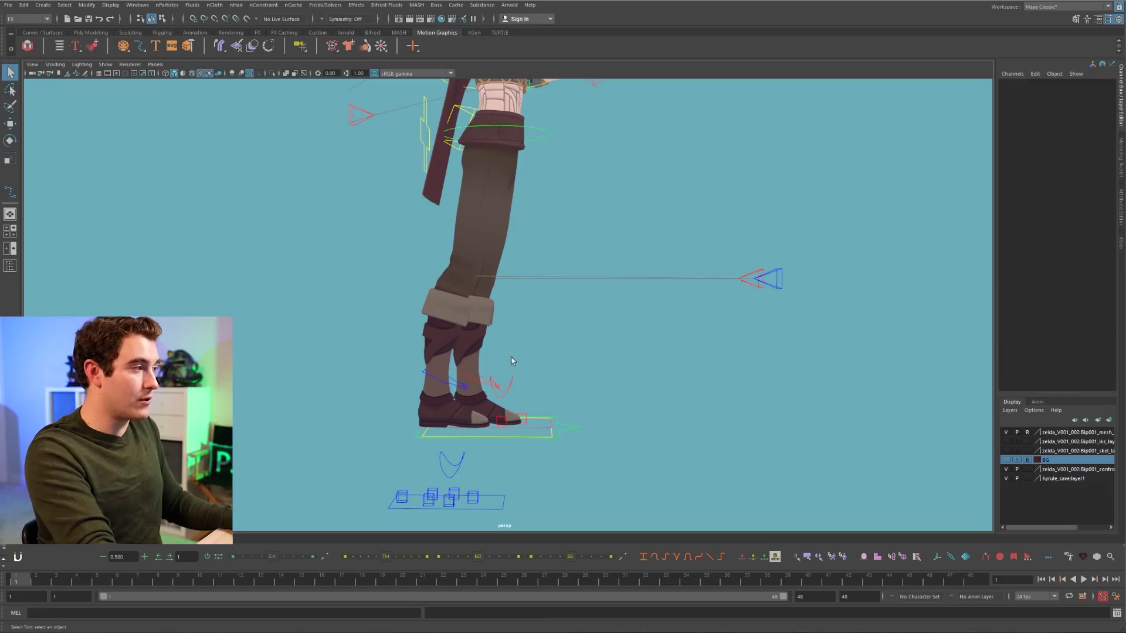
{"action": "left_click_drag", "start_coordinate": [460, 386], "coordinate": [448, 386], "text": "alt"}
{"action": "left_click", "coordinate": [449, 381]}
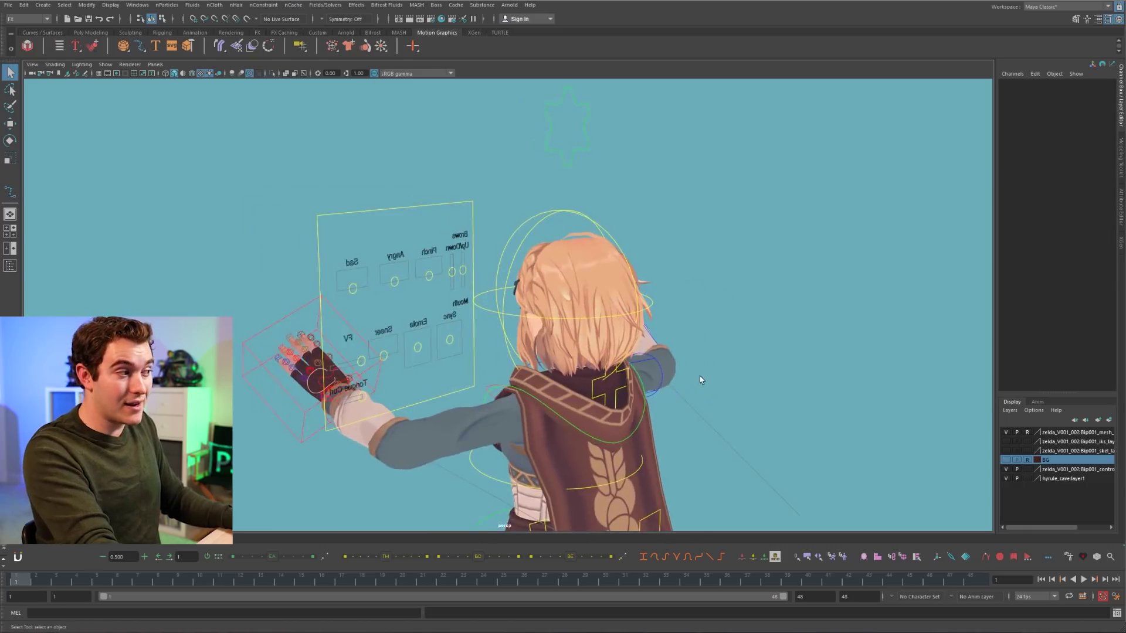
- Test the neck control at the back of the collar by rotating it, undo the rotations and clear the selection
{"action": "middle_click_drag", "start_coordinate": [700, 379], "coordinate": [560, 298], "text": "alt"}
{"action": "scroll", "coordinate": [477, 328], "scroll_direction": "up", "scroll_amount": 5}
{"action": "left_click_drag", "start_coordinate": [478, 329], "coordinate": [456, 340], "text": "alt"}
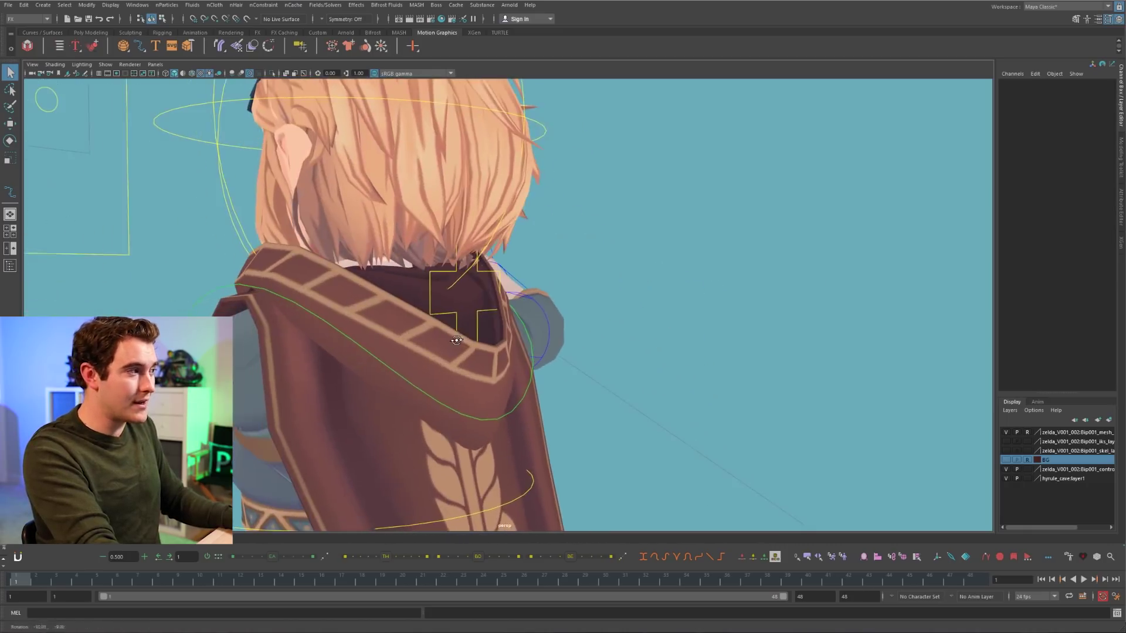
{"action": "left_click", "coordinate": [456, 323]}
{"action": "left_click_drag", "start_coordinate": [543, 310], "coordinate": [575, 228], "text": "alt"}
{"action": "key", "text": "e"}
{"action": "key", "text": "ctrl+z"}
{"action": "key", "text": "ctrl+z"}
{"action": "key", "text": "ctrl+z"}
{"action": "key", "text": "q"}
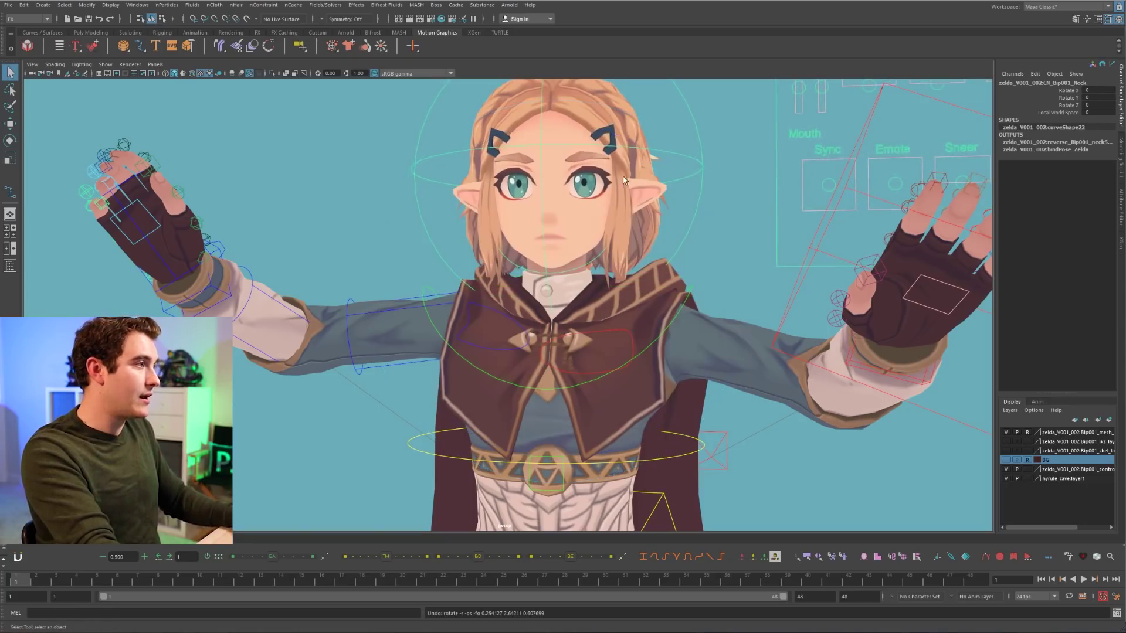
{"action": "left_click", "coordinate": [703, 112]}
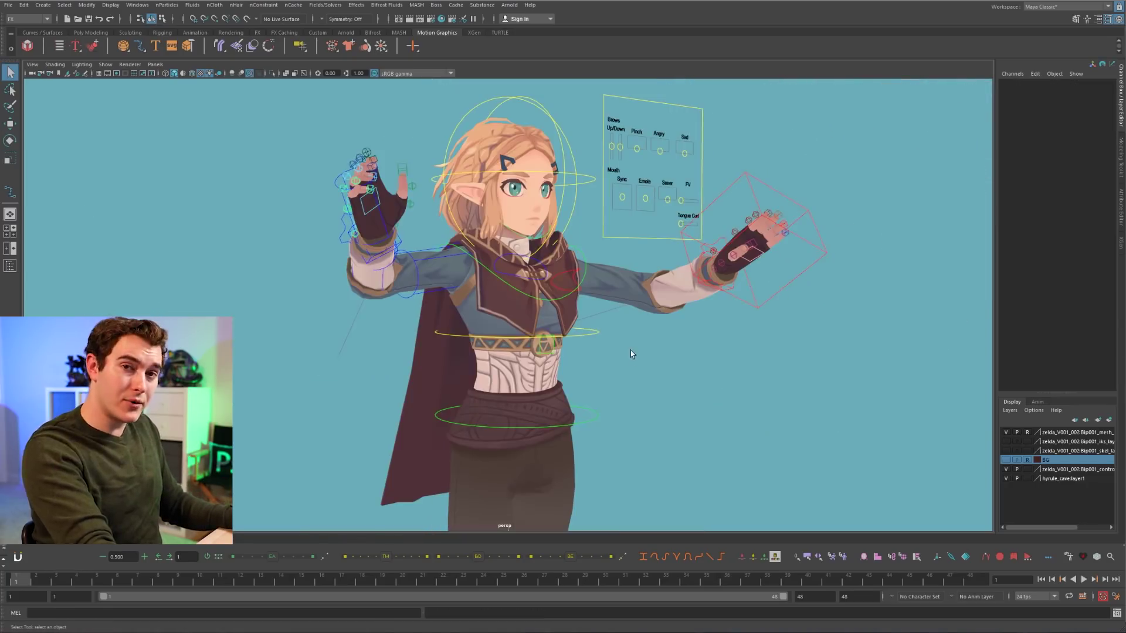
- Rotate the COG control about 58 degrees in X to bend the upper body forward
{"action": "left_click_drag", "start_coordinate": [632, 354], "coordinate": [439, 377], "text": "alt"}
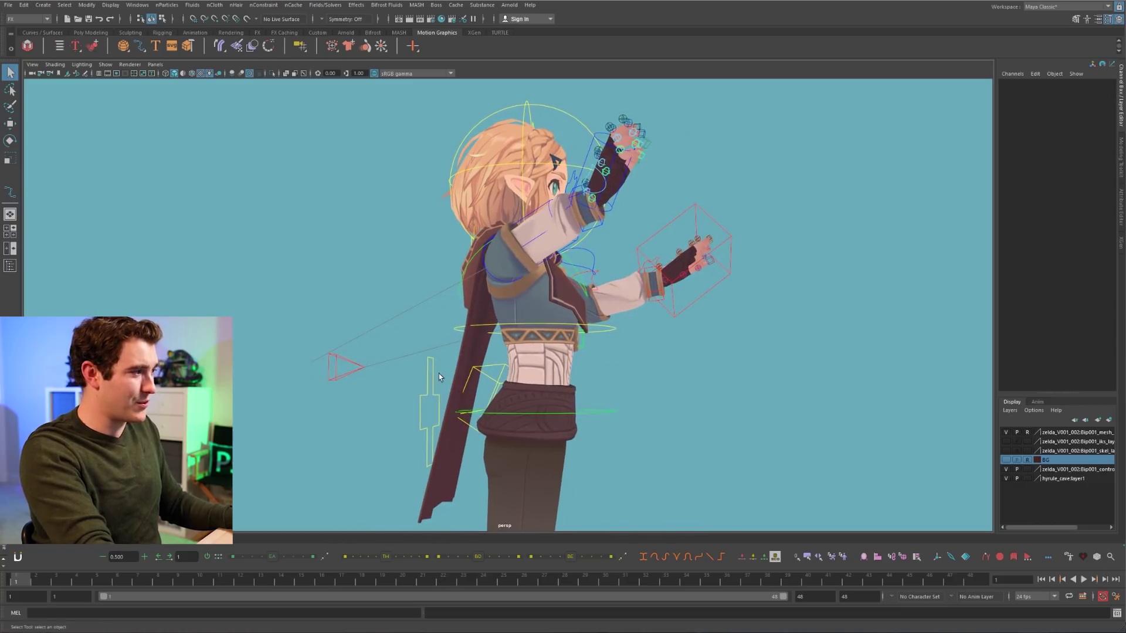
{"action": "left_click", "coordinate": [439, 376]}
{"action": "key", "text": "e"}
{"action": "left_click_drag", "start_coordinate": [610, 258], "coordinate": [723, 441]}
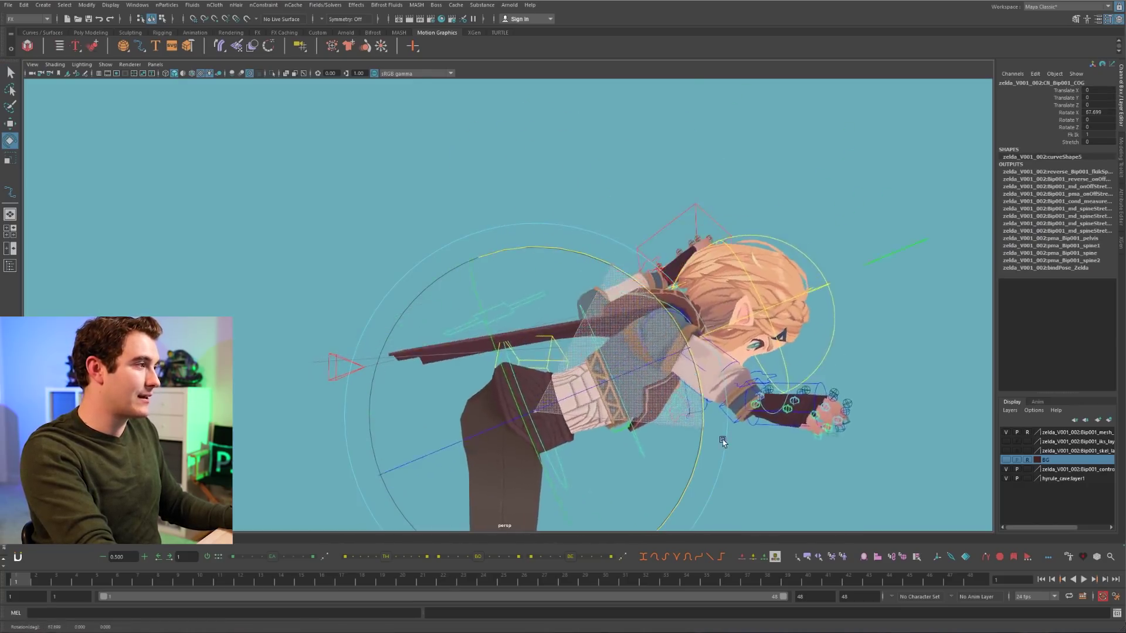
{"action": "key", "text": "q"}
- Try rotating the head control to lift the bent-over character's face, and undo the rotation
{"action": "left_click_drag", "start_coordinate": [780, 399], "coordinate": [734, 371], "text": "alt"}
{"action": "left_click", "coordinate": [740, 368]}
{"action": "key", "text": "e"}
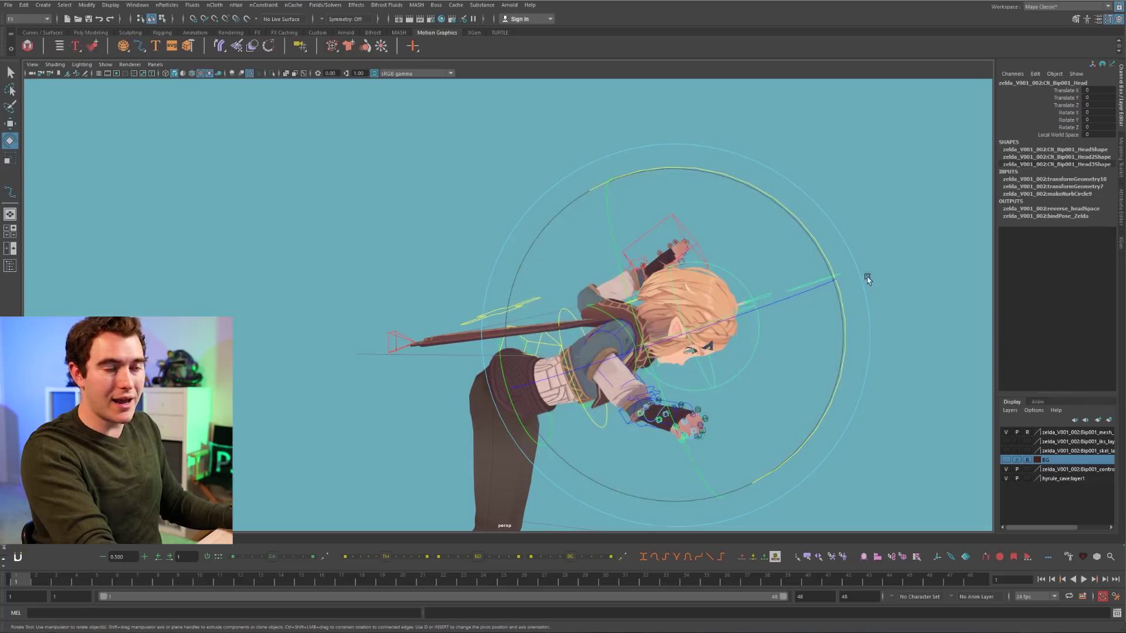
{"action": "left_click_drag", "start_coordinate": [839, 299], "coordinate": [747, 188]}
{"action": "key", "text": "ctrl+z"}
{"action": "key", "text": "ctrl+z"}
{"action": "key", "text": "ctrl+z"}
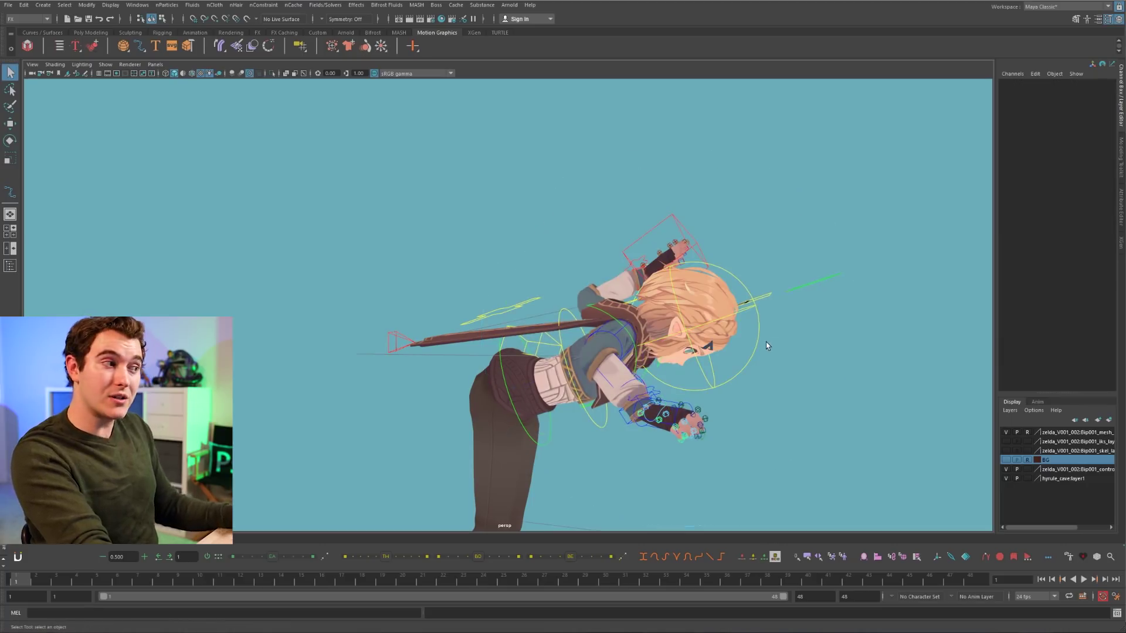
- Set the head control's Local World Space to 1
{"action": "left_click", "coordinate": [755, 344]}
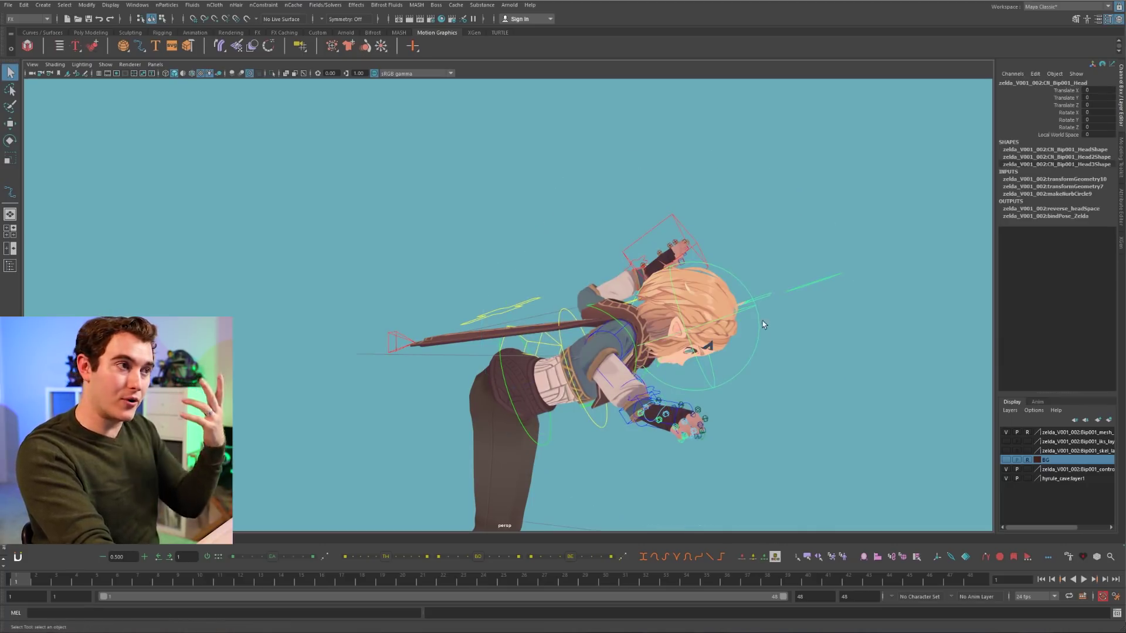
{"action": "left_click", "coordinate": [1051, 138]}
{"action": "middle_click_drag", "start_coordinate": [741, 221], "coordinate": [794, 221]}
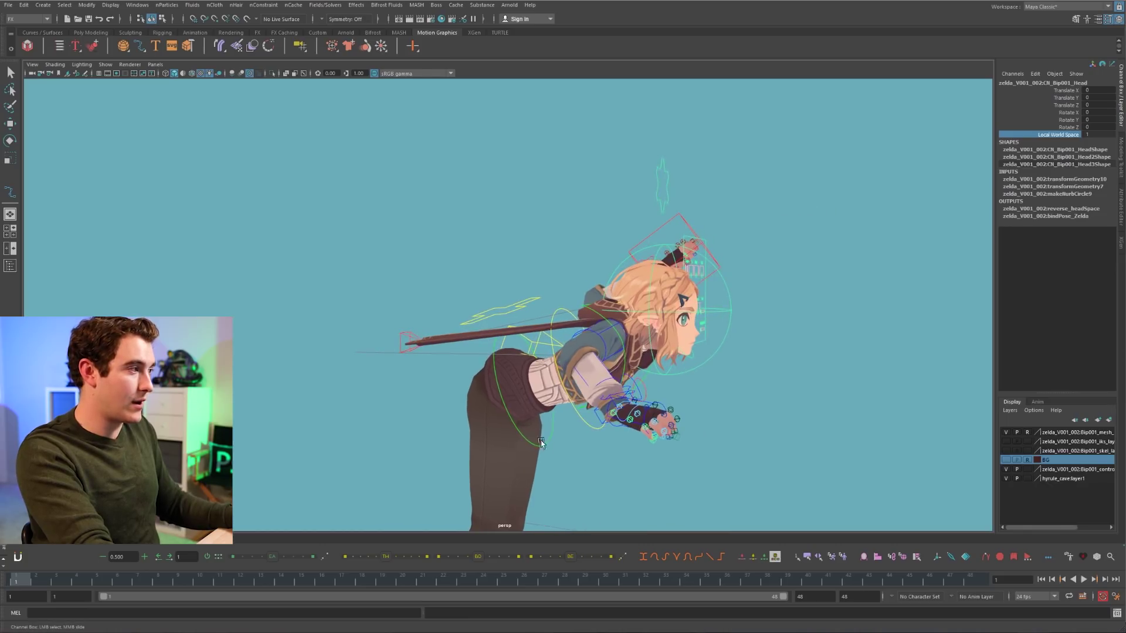
- Rotate the COG control to test how the head follows the body in world space
{"action": "left_click", "coordinate": [514, 309]}
{"action": "key", "text": "e"}
{"action": "left_click_drag", "start_coordinate": [514, 310], "coordinate": [502, 270]}
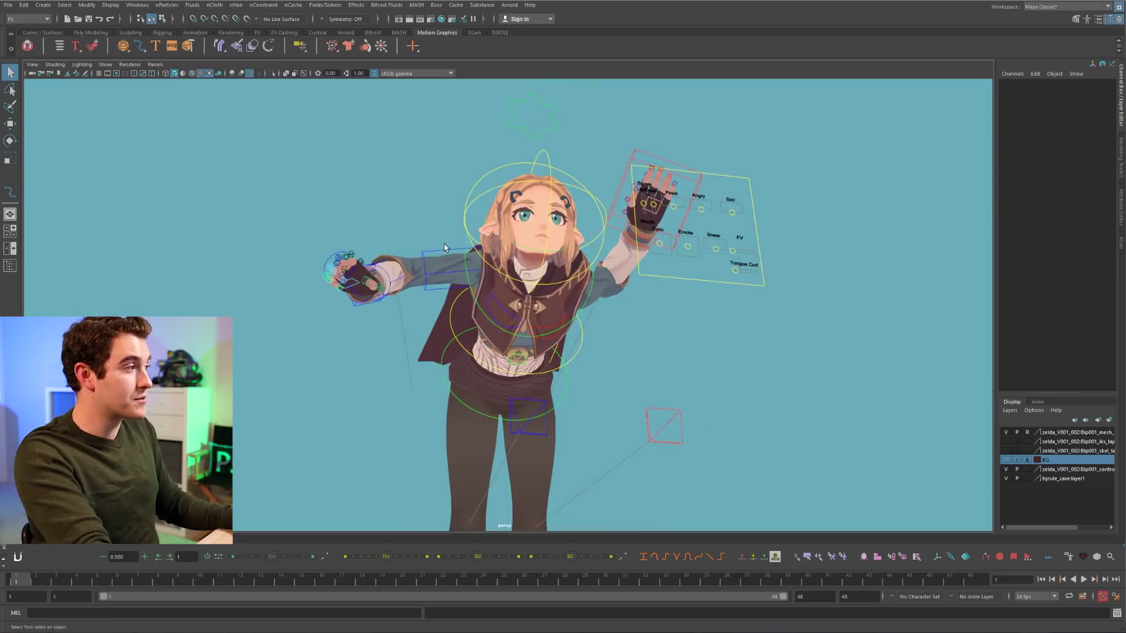
- Switch the right FK upper arm control's Space Local World setting to world space, and rotate the COG control to test it
{"action": "left_click", "coordinate": [440, 259]}
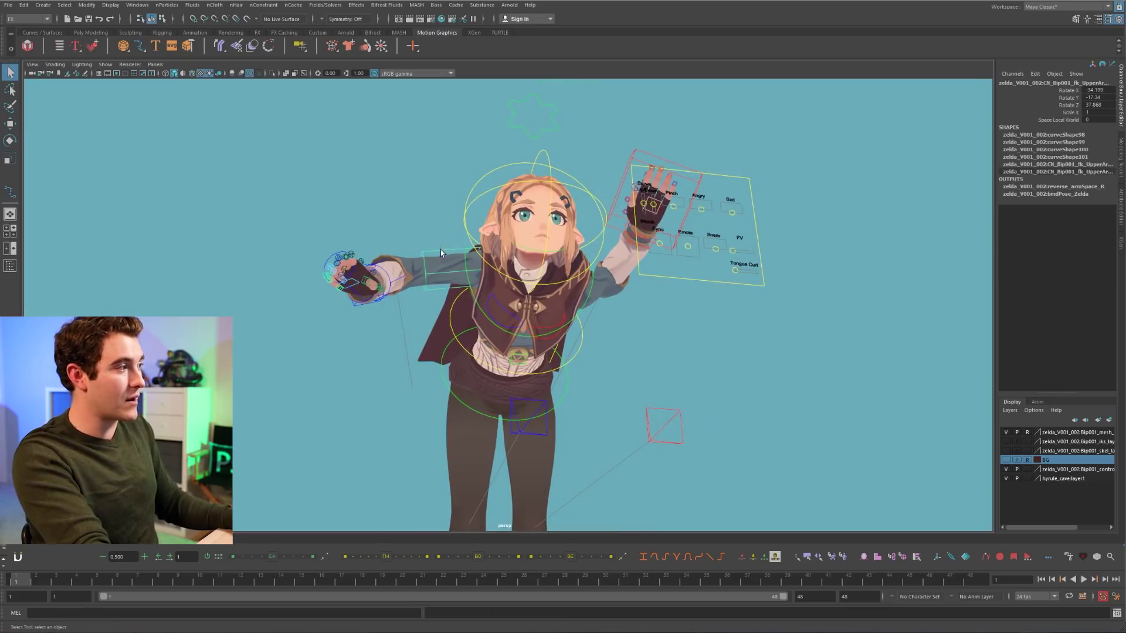
{"action": "left_click", "coordinate": [1058, 120]}
{"action": "middle_click_drag", "start_coordinate": [586, 254], "coordinate": [671, 248]}
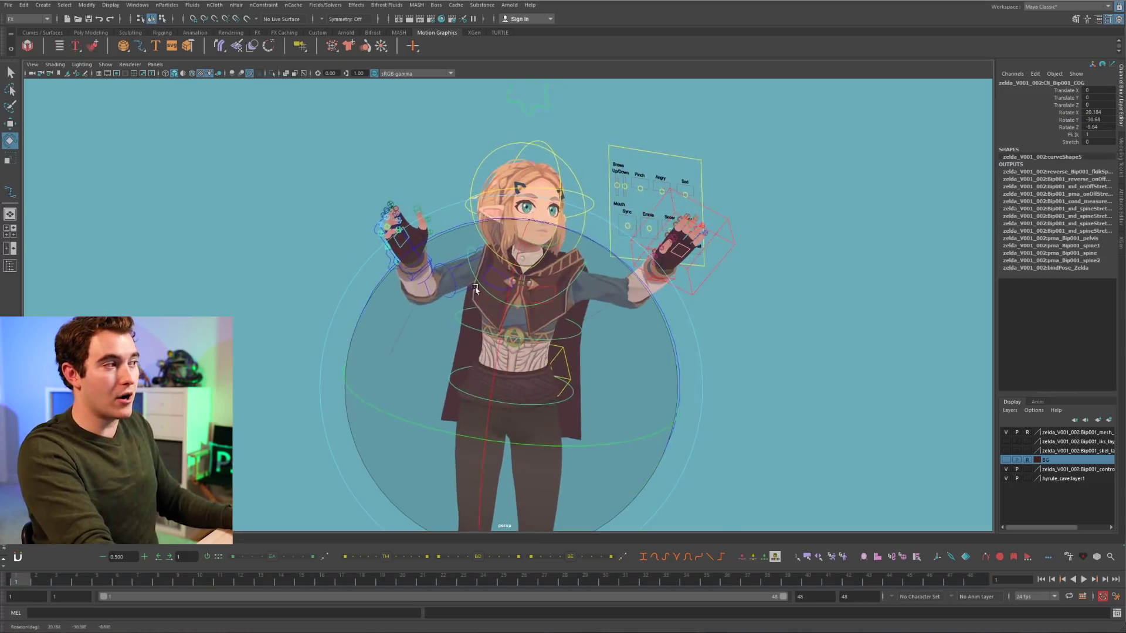
{"action": "left_click_drag", "start_coordinate": [517, 191], "coordinate": [513, 311]}
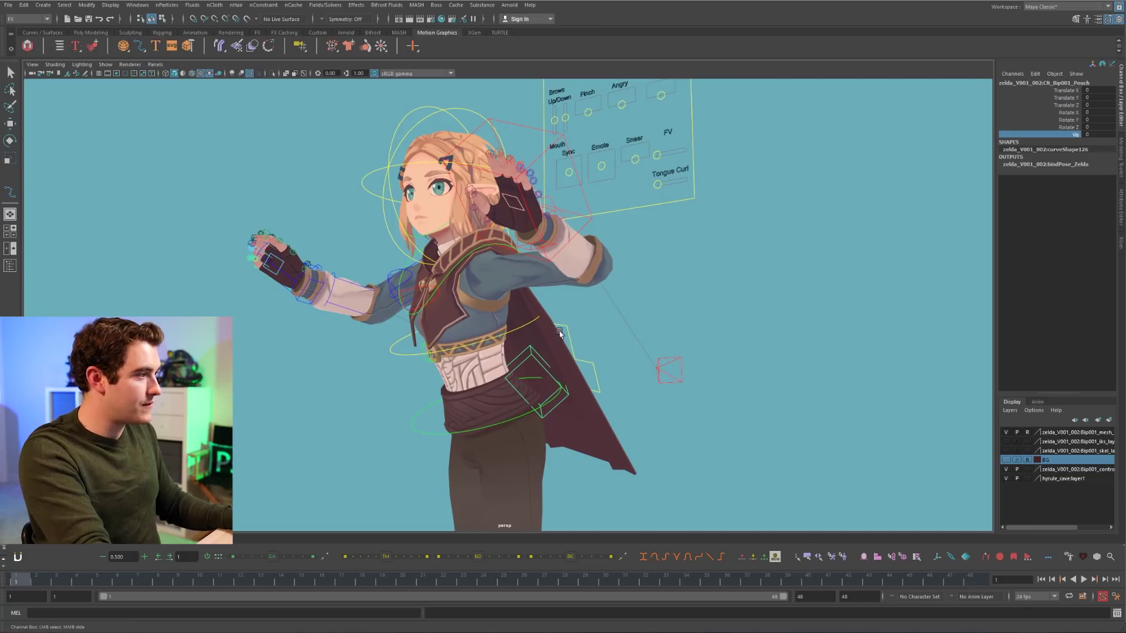
- Show the waist pouch by turning on the pouch control's Vis attribute
{"action": "middle_click_drag", "start_coordinate": [535, 343], "coordinate": [620, 295]}
{"action": "middle_click_drag", "start_coordinate": [457, 319], "coordinate": [689, 305]}
{"action": "left_click", "coordinate": [687, 298]}
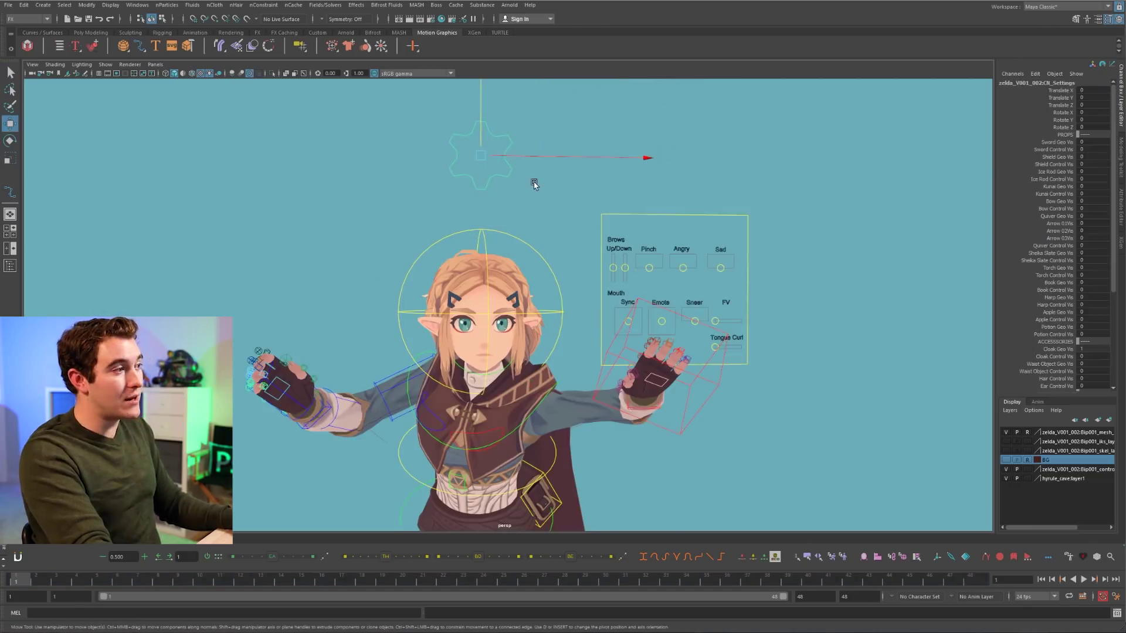
- Try moving the gear-shaped settings control above the head, and undo the move
{"action": "left_click_drag", "start_coordinate": [488, 159], "coordinate": [482, 170]}
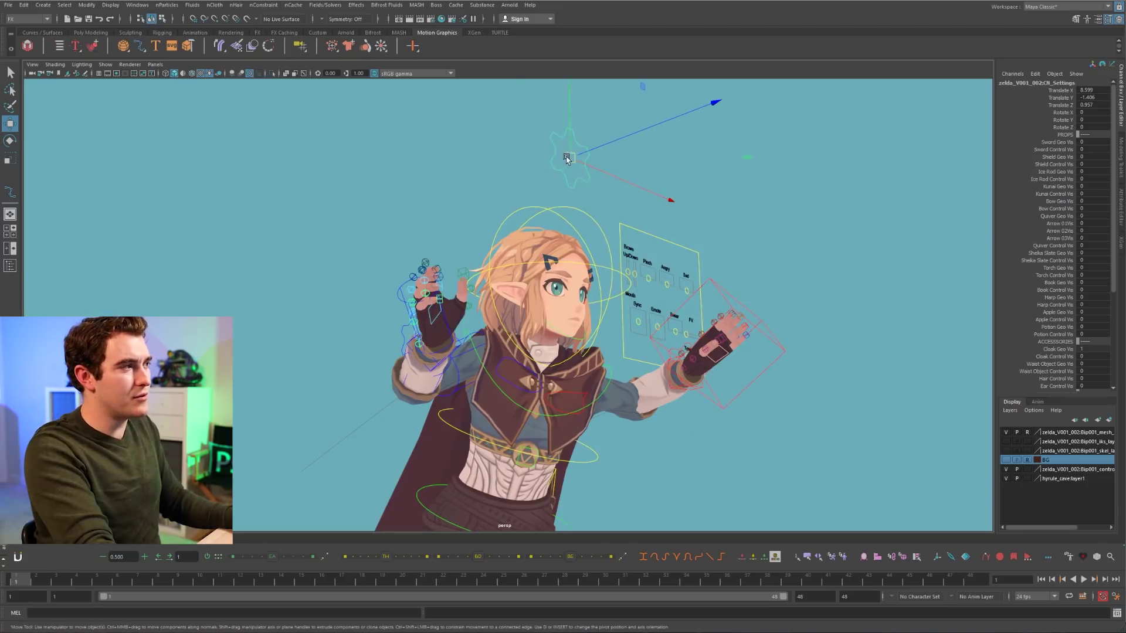
{"action": "left_click_drag", "start_coordinate": [570, 157], "coordinate": [408, 273]}
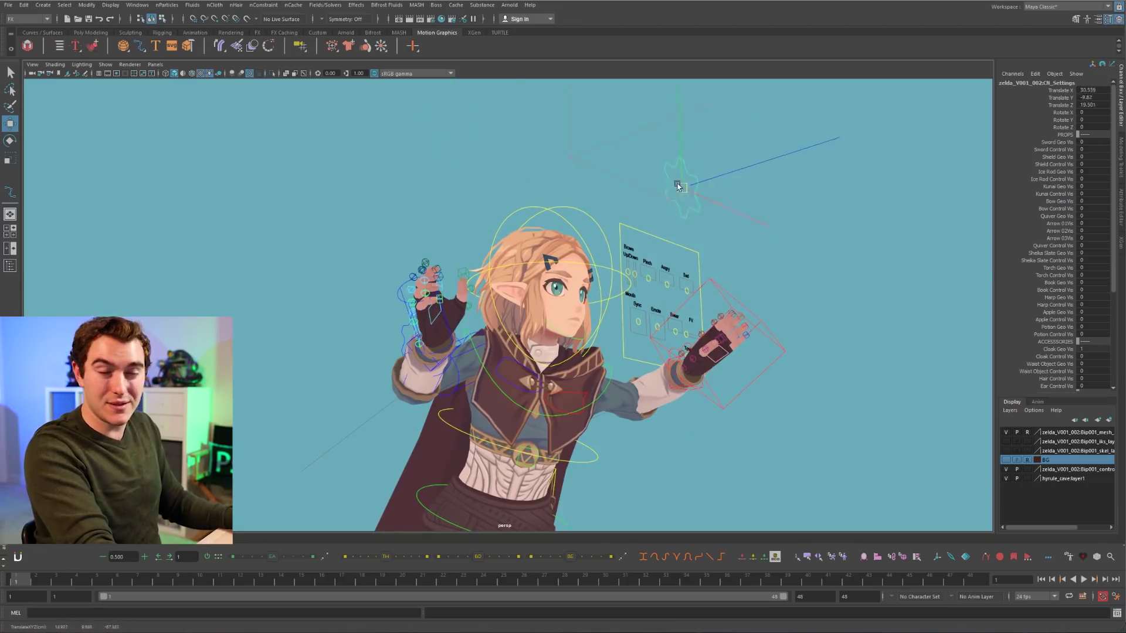
{"action": "key", "text": "ctrl+z"}
{"action": "key", "text": "q"}
- Lower the Brows Up/Down slider and raise the Pinch control to the upper part of its box
{"action": "left_click_drag", "start_coordinate": [625, 169], "coordinate": [545, 176], "text": "alt"}
{"action": "right_click_drag", "start_coordinate": [545, 176], "coordinate": [633, 176], "text": "alt"}
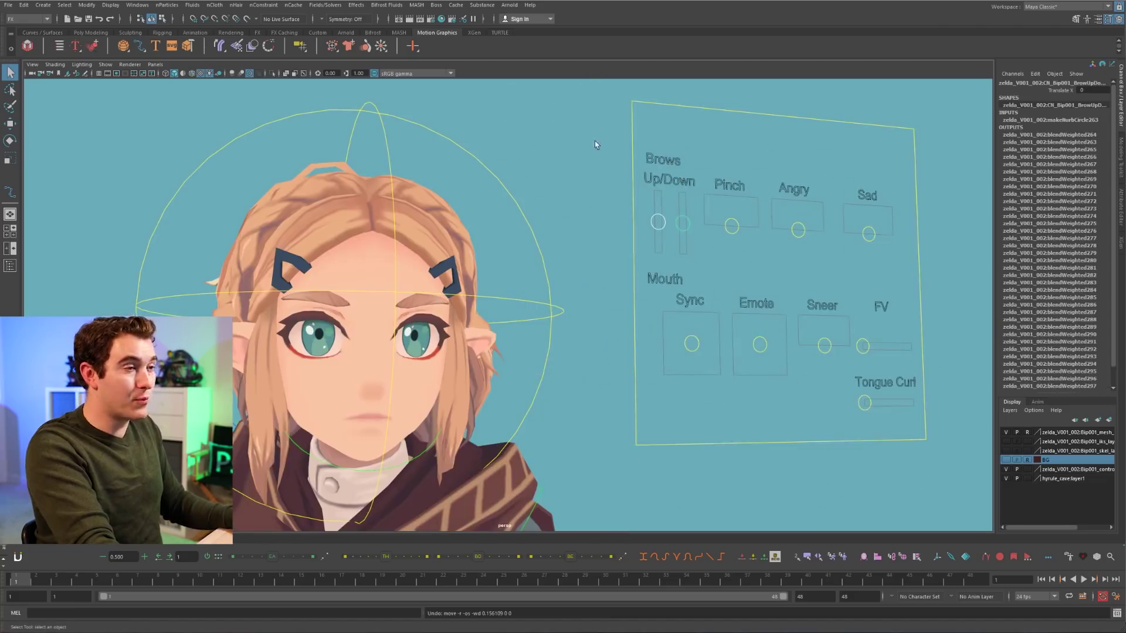
{"action": "key", "text": "w"}
{"action": "mouse_move", "coordinate": [659, 217]}
{"action": "left_mouse_down"}
{"action": "mouse_move", "coordinate": [659, 200]}
{"action": "mouse_move", "coordinate": [659, 229]}
{"action": "left_mouse_up"}
{"action": "left_click", "coordinate": [731, 226]}
{"action": "left_click_drag", "start_coordinate": [731, 226], "coordinate": [732, 206]}
- Raise the brows' Angry and Sad controls to the upper edges of their boxes
{"action": "left_click", "coordinate": [798, 230]}
{"action": "left_click_drag", "start_coordinate": [798, 229], "coordinate": [797, 201]}
{"action": "key", "text": "q"}
{"action": "left_click", "coordinate": [870, 236]}
{"action": "key", "text": "w"}
{"action": "left_click_drag", "start_coordinate": [869, 233], "coordinate": [866, 207]}
- Ease the Angry and Pinch controls back toward mid-box and raise both Brows Up/Down sliders together
{"action": "left_click", "coordinate": [796, 202]}
{"action": "left_click_drag", "start_coordinate": [796, 201], "coordinate": [731, 214]}
{"action": "left_click", "coordinate": [733, 208]}
{"action": "key", "text": "q"}
{"action": "left_click", "coordinate": [682, 231]}
{"action": "left_click", "coordinate": [658, 230], "text": "shift"}
{"action": "key", "text": "w"}
{"action": "left_click_drag", "start_coordinate": [658, 230], "coordinate": [658, 215]}
- Open the mouth by lowering the Sync control to about -0.5 in Translate Y, and lower the Emote control slightly
{"action": "left_click", "coordinate": [692, 337]}
{"action": "left_click_drag", "start_coordinate": [692, 344], "coordinate": [689, 358]}
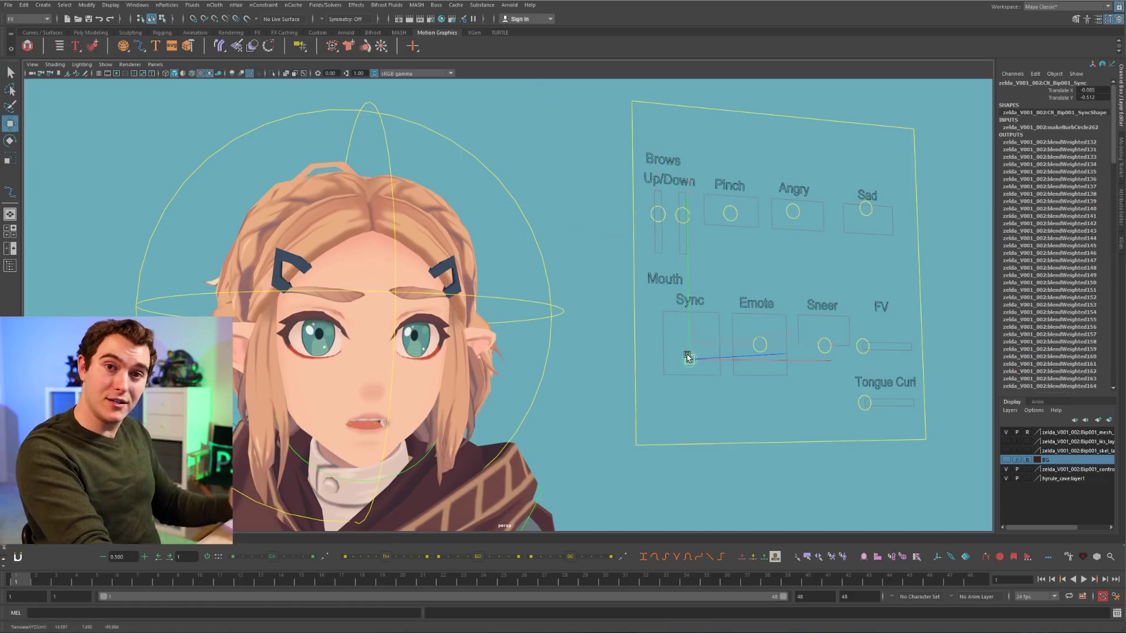
{"action": "left_click", "coordinate": [760, 344]}
{"action": "left_click_drag", "start_coordinate": [760, 344], "coordinate": [878, 344]}
- Raise the mouth's Sneer control, and slide FV to about 0.5 and Tongue Curl to about 0.25
{"action": "left_click", "coordinate": [822, 344]}
{"action": "left_click", "coordinate": [864, 346]}
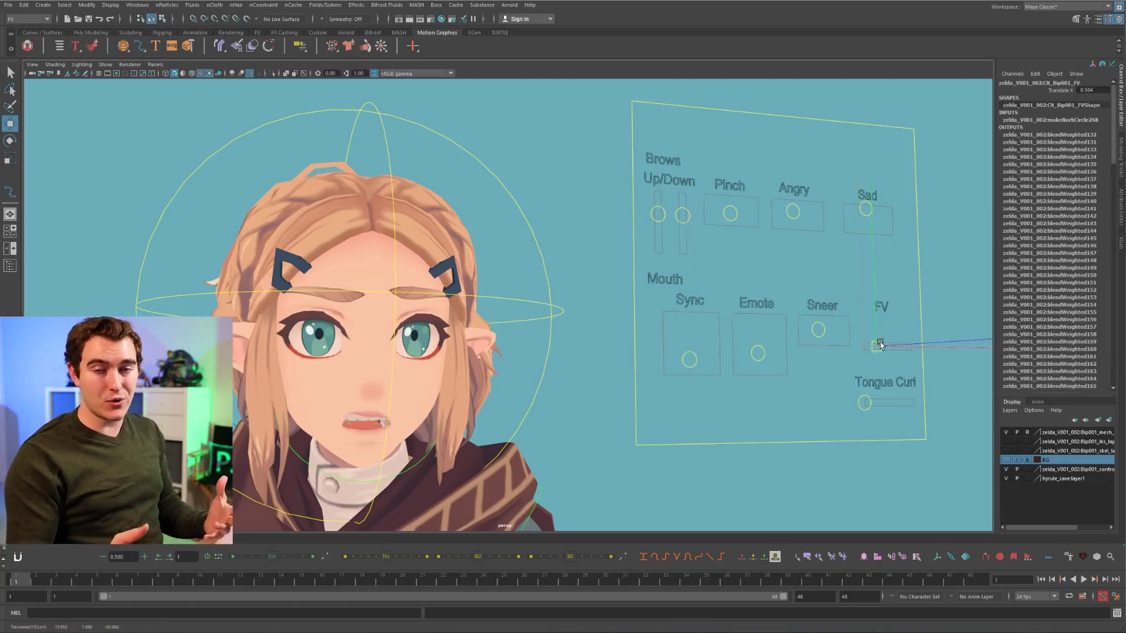
{"action": "left_click", "coordinate": [864, 401]}
{"action": "left_click_drag", "start_coordinate": [865, 400], "coordinate": [870, 398]}
{"action": "key", "text": "q"}
{"action": "left_click_drag", "start_coordinate": [675, 305], "coordinate": [704, 299], "text": "alt"}
{"action": "right_click_drag", "start_coordinate": [704, 299], "coordinate": [704, 241], "text": "alt"}
{"action": "middle_click_drag", "start_coordinate": [705, 241], "coordinate": [723, 246], "text": "alt"}
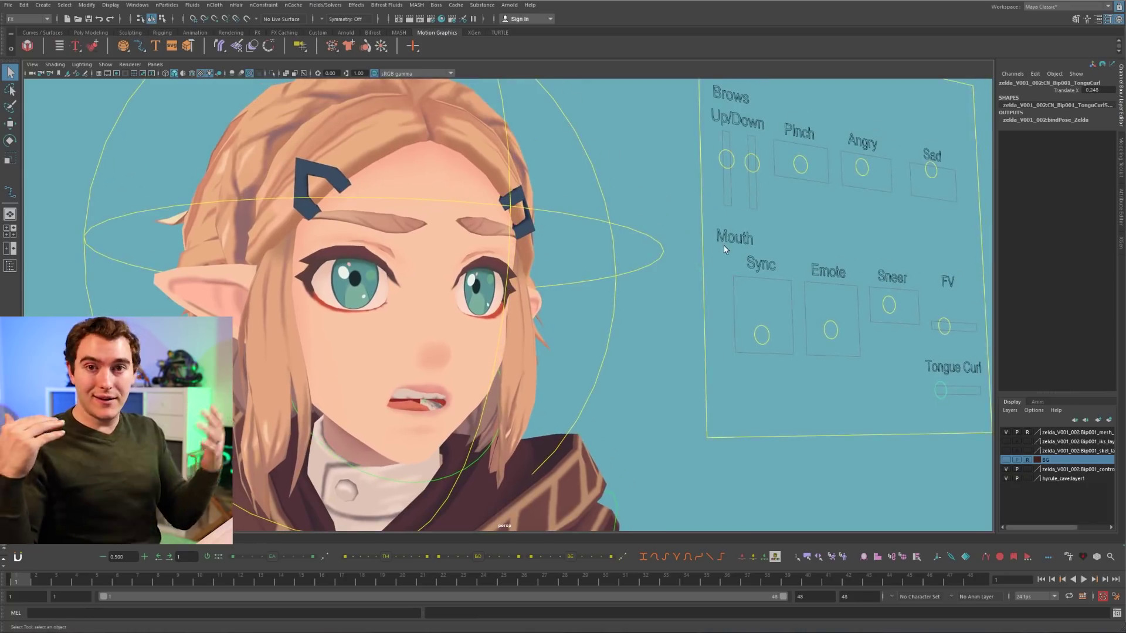
- Raise the Angry control above its box and lower the Brows Up/Down sliders slightly for a stronger frown
{"action": "left_click", "coordinate": [862, 168]}
{"action": "key", "text": "w"}
{"action": "left_click_drag", "start_coordinate": [861, 168], "coordinate": [866, 144]}
{"action": "left_click", "coordinate": [727, 159]}
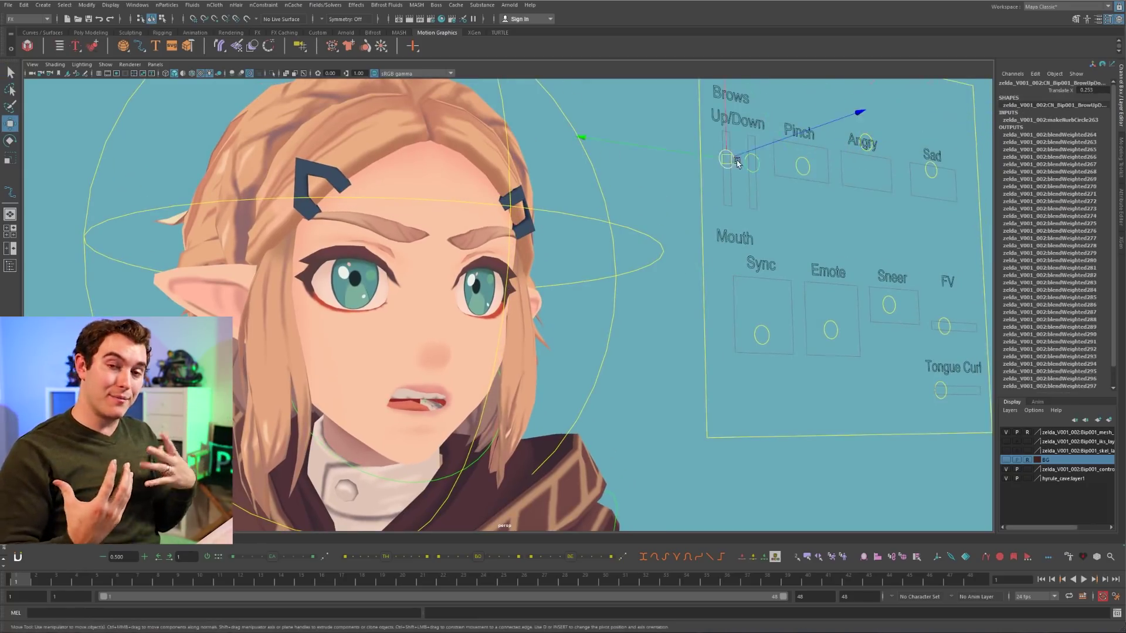
{"action": "left_click_drag", "start_coordinate": [728, 159], "coordinate": [727, 169]}
- Nudge the Sad brow control slightly and raise the mouth's Emote control to the upper edge of its box
{"action": "left_click", "coordinate": [930, 171]}
{"action": "left_click_drag", "start_coordinate": [931, 172], "coordinate": [936, 175]}
{"action": "left_click", "coordinate": [831, 330]}
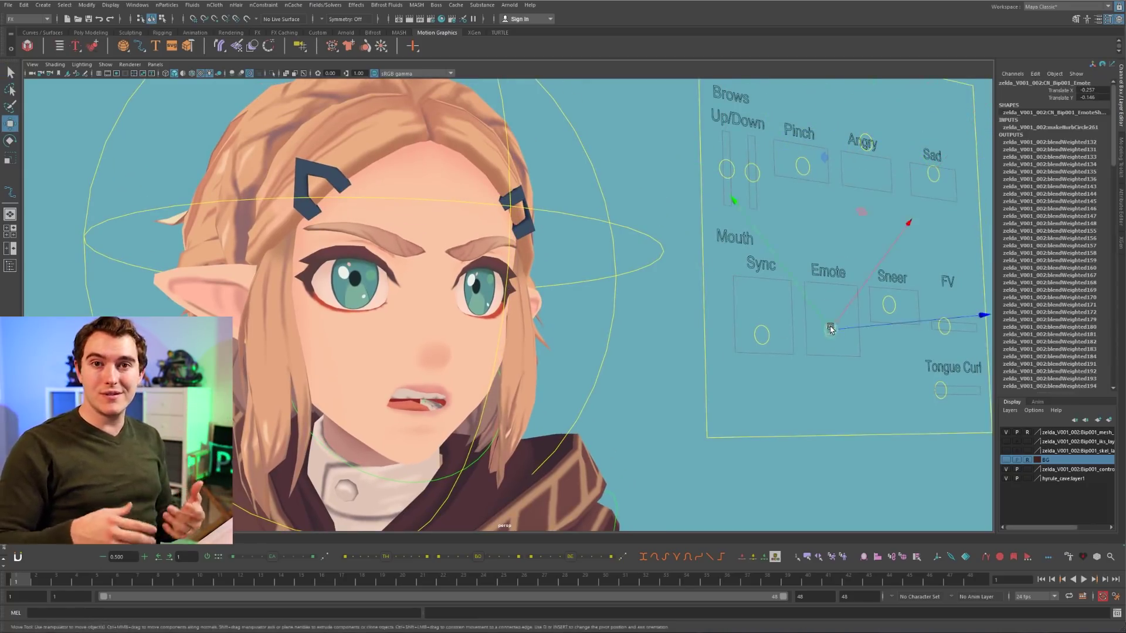
{"action": "left_click_drag", "start_coordinate": [831, 330], "coordinate": [893, 322]}
- Close the mouth by bringing the Sync control back to about the centre of its box and lowering the Sneer control
{"action": "left_click", "coordinate": [889, 305]}
{"action": "left_click", "coordinate": [762, 335]}
{"action": "mouse_move", "coordinate": [761, 335]}
{"action": "left_mouse_down"}
{"action": "mouse_move", "coordinate": [750, 330]}
{"action": "mouse_move", "coordinate": [763, 333]}
{"action": "mouse_move", "coordinate": [763, 315]}
{"action": "left_mouse_up"}
{"action": "key", "text": "q"}
{"action": "left_click", "coordinate": [890, 315]}
{"action": "key", "text": "w"}
{"action": "left_click_drag", "start_coordinate": [891, 317], "coordinate": [894, 326]}
{"action": "key", "text": "q"}
{"action": "left_click", "coordinate": [763, 317]}
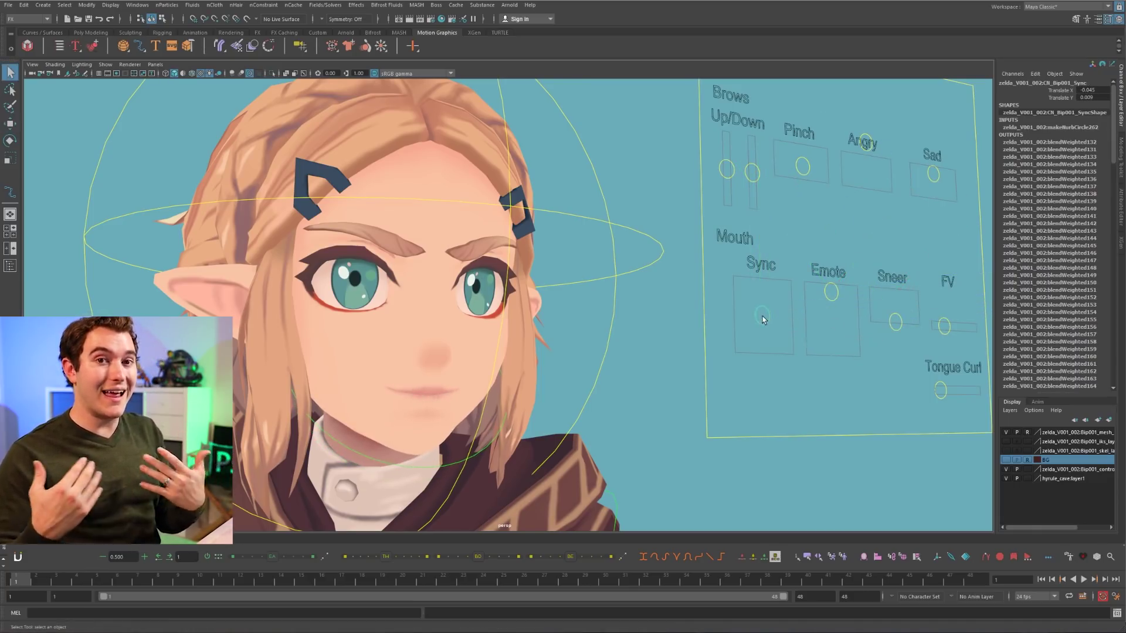
{"action": "mouse_move", "coordinate": [756, 308]}
{"action": "left_mouse_down"}
{"action": "mouse_move", "coordinate": [759, 329]}
{"action": "mouse_move", "coordinate": [757, 316]}
{"action": "left_mouse_up"}
- Lower the Angry control back inside its box to relax the frown
{"action": "key", "text": "q"}
{"action": "left_click", "coordinate": [866, 143]}
{"action": "key", "text": "w"}
{"action": "left_click_drag", "start_coordinate": [866, 143], "coordinate": [864, 162]}
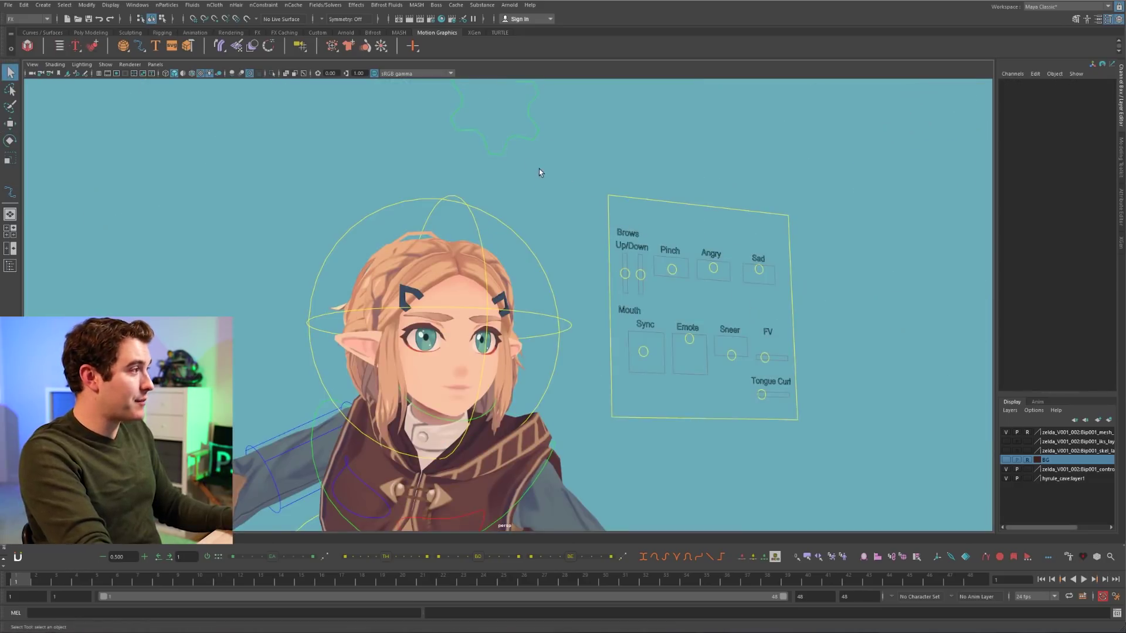
- Select the gear-shaped settings control above the head and hide the cloak by setting Cloak Geo Vis to 0
{"action": "left_click", "coordinate": [533, 138]}
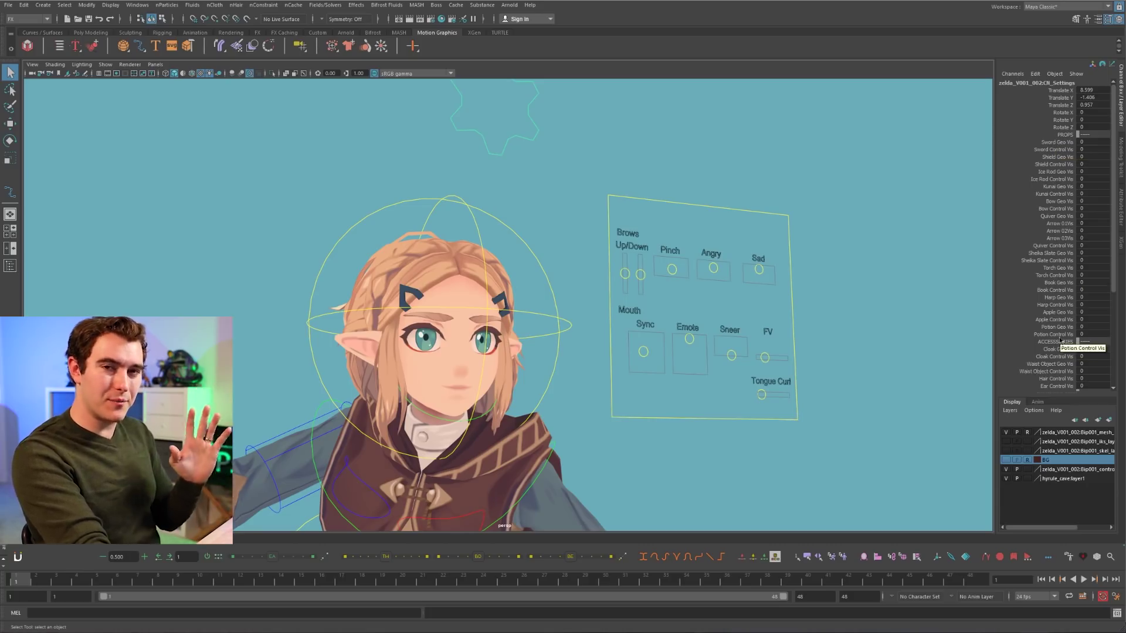
{"action": "scroll", "coordinate": [1044, 286], "scroll_direction": "down", "scroll_amount": 5}
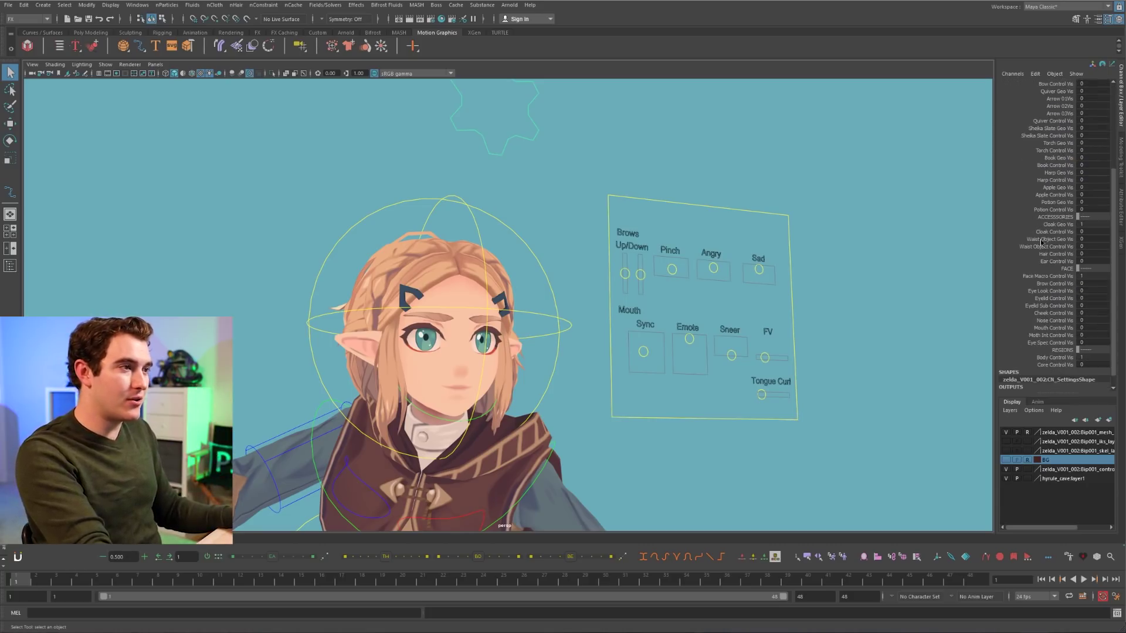
{"action": "left_click", "coordinate": [1052, 228]}
{"action": "right_click_drag", "start_coordinate": [613, 334], "coordinate": [431, 381], "text": "alt"}
{"action": "left_click_drag", "start_coordinate": [431, 381], "coordinate": [463, 381], "text": "alt"}
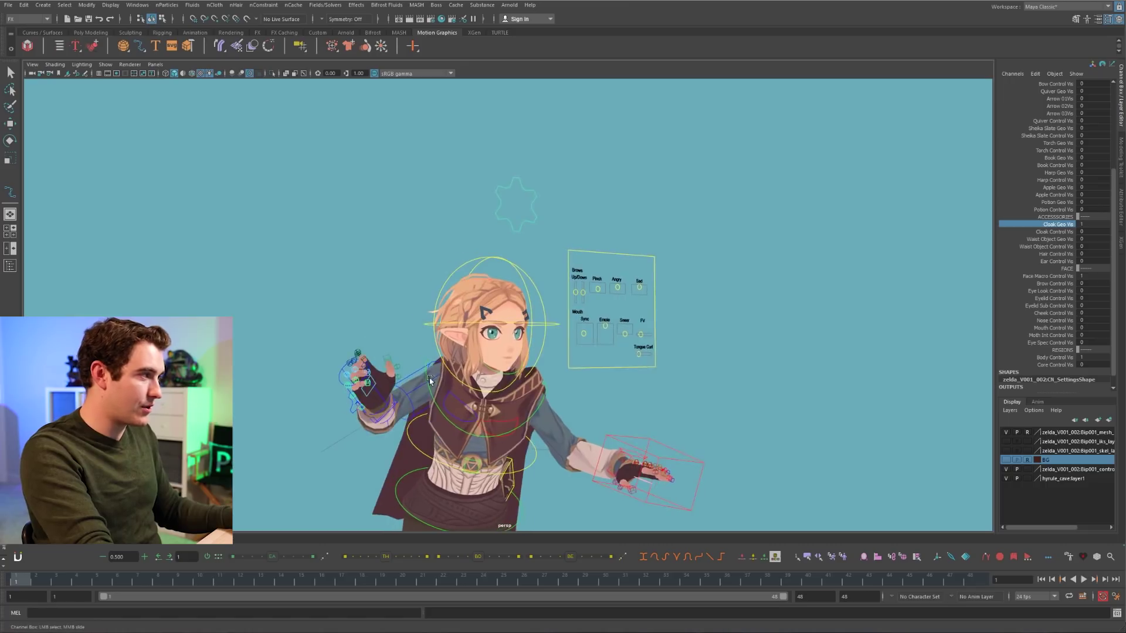
{"action": "middle_click_drag", "start_coordinate": [565, 347], "coordinate": [436, 260]}
{"action": "middle_click_drag", "start_coordinate": [436, 259], "coordinate": [436, 236], "text": "alt"}
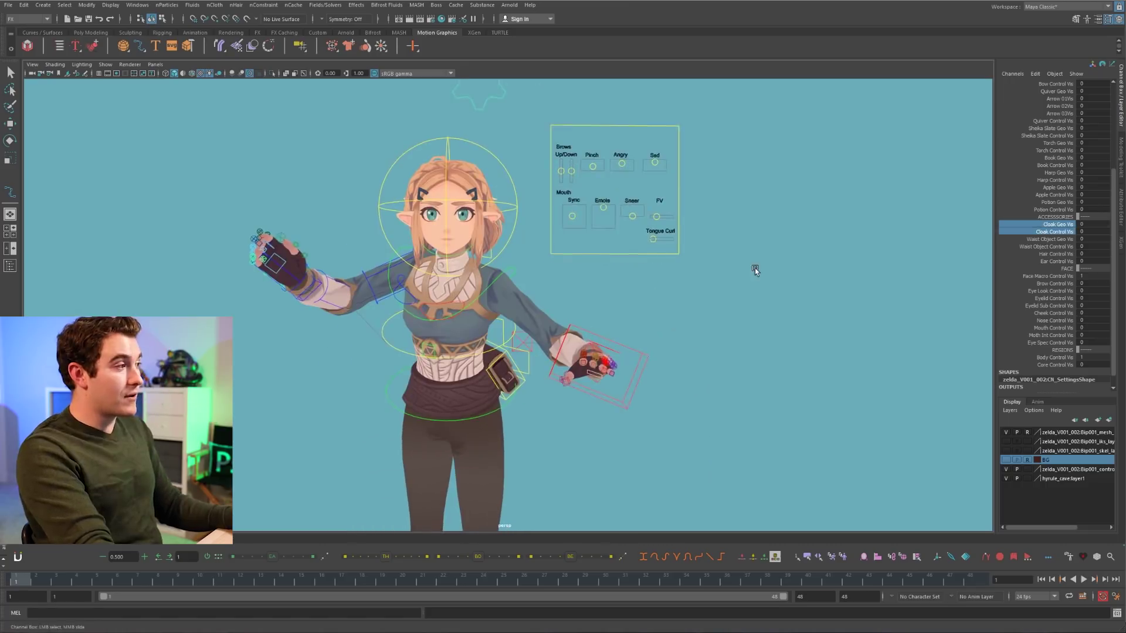
{"action": "right_click_drag", "start_coordinate": [754, 268], "coordinate": [731, 279], "text": "alt"}
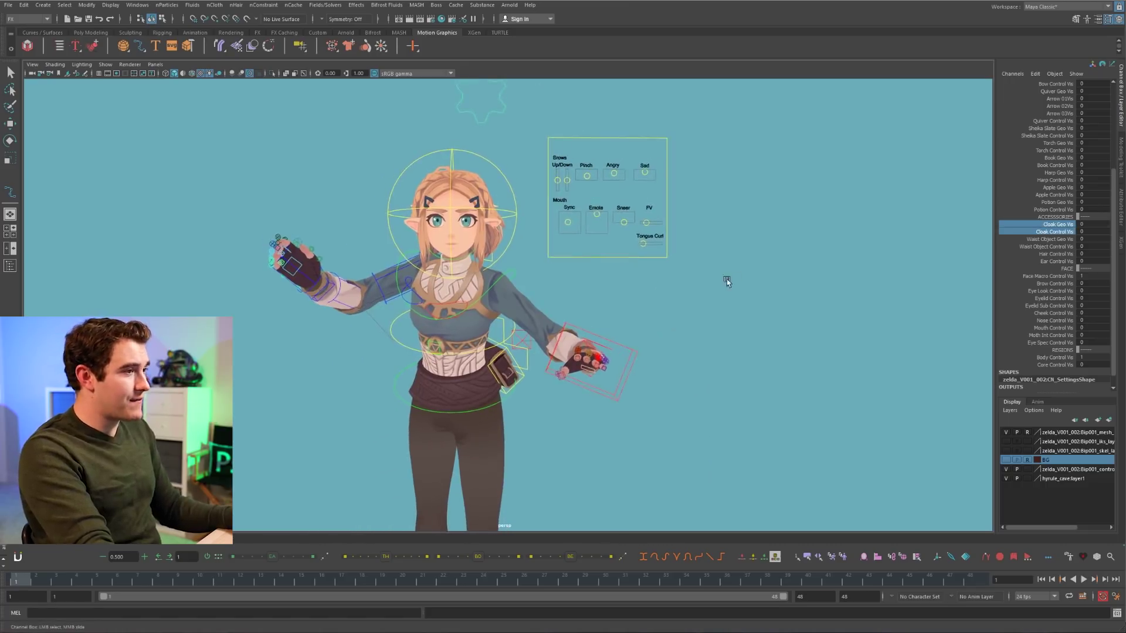
{"action": "left_click_drag", "start_coordinate": [731, 279], "coordinate": [748, 281], "text": "alt"}
- Set Core Control Vis to 1, and switch Body Control Vis off and back on
{"action": "scroll", "coordinate": [1054, 231], "scroll_direction": "down", "scroll_amount": 1}
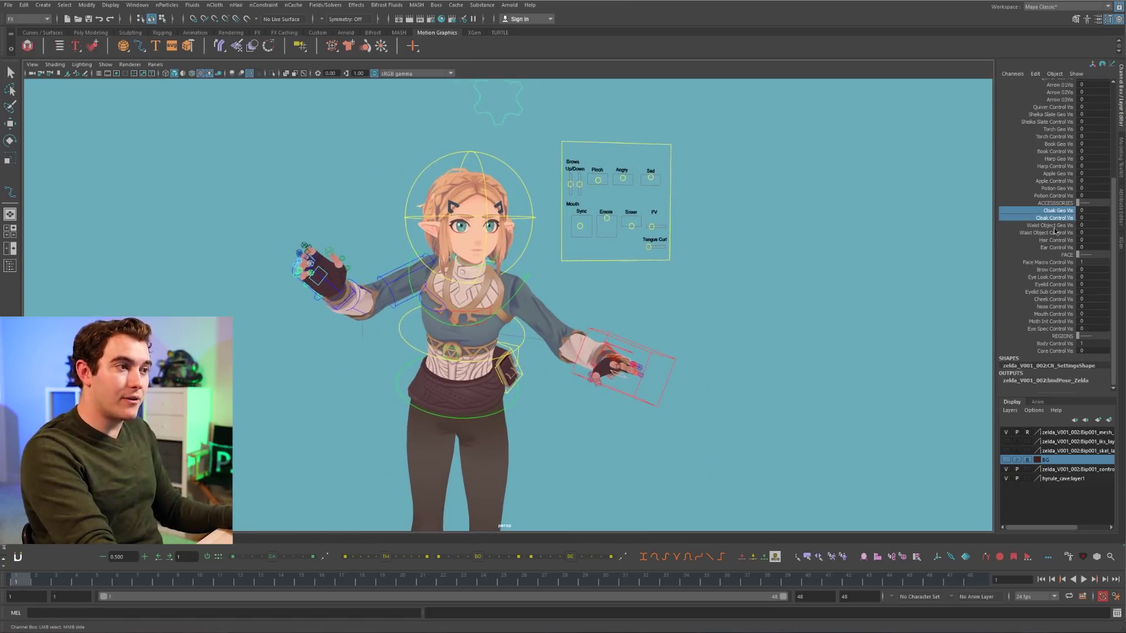
{"action": "left_click", "coordinate": [1060, 346]}
{"action": "middle_click_drag", "start_coordinate": [763, 316], "coordinate": [612, 329]}
{"action": "left_click_drag", "start_coordinate": [612, 330], "coordinate": [625, 329], "text": "alt"}
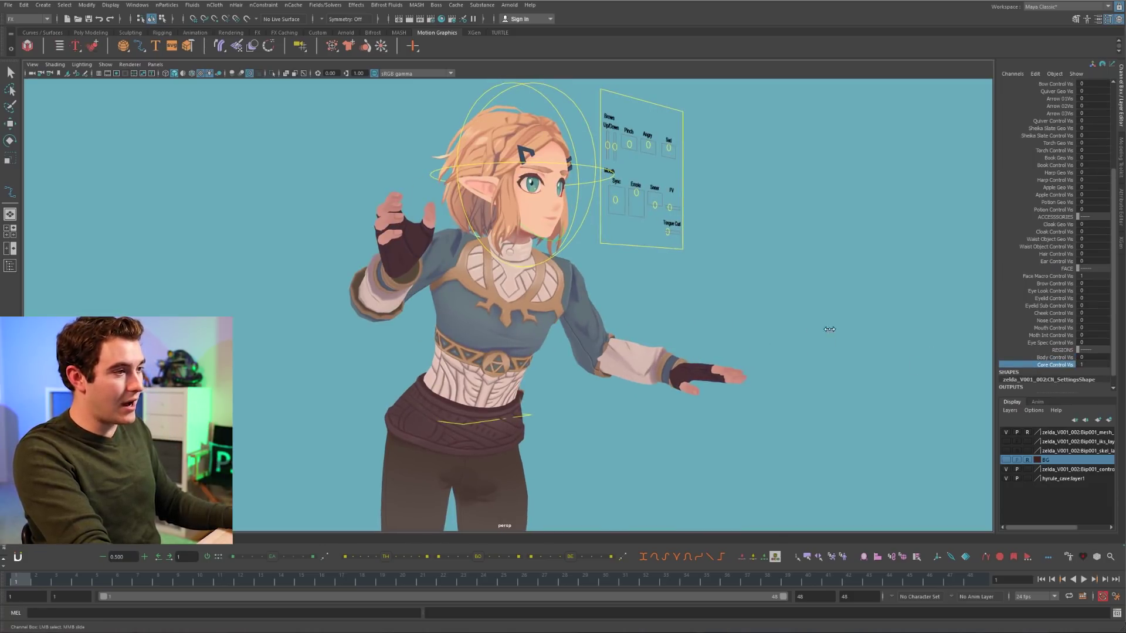
{"action": "left_click", "coordinate": [1053, 357]}
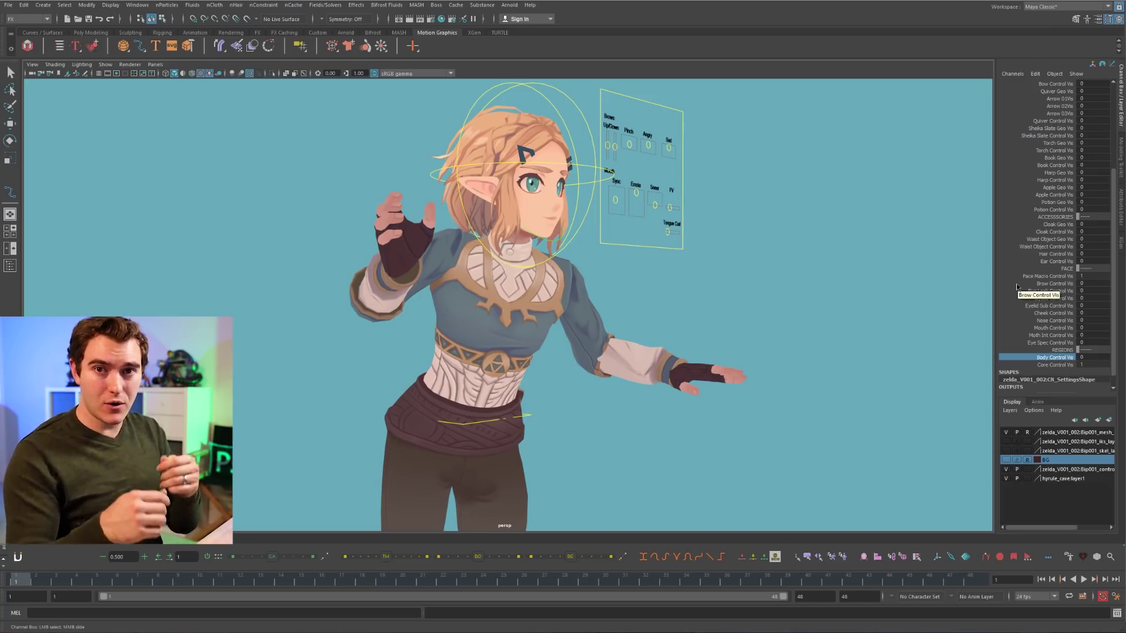
{"action": "middle_click_drag", "start_coordinate": [727, 236], "coordinate": [756, 237]}
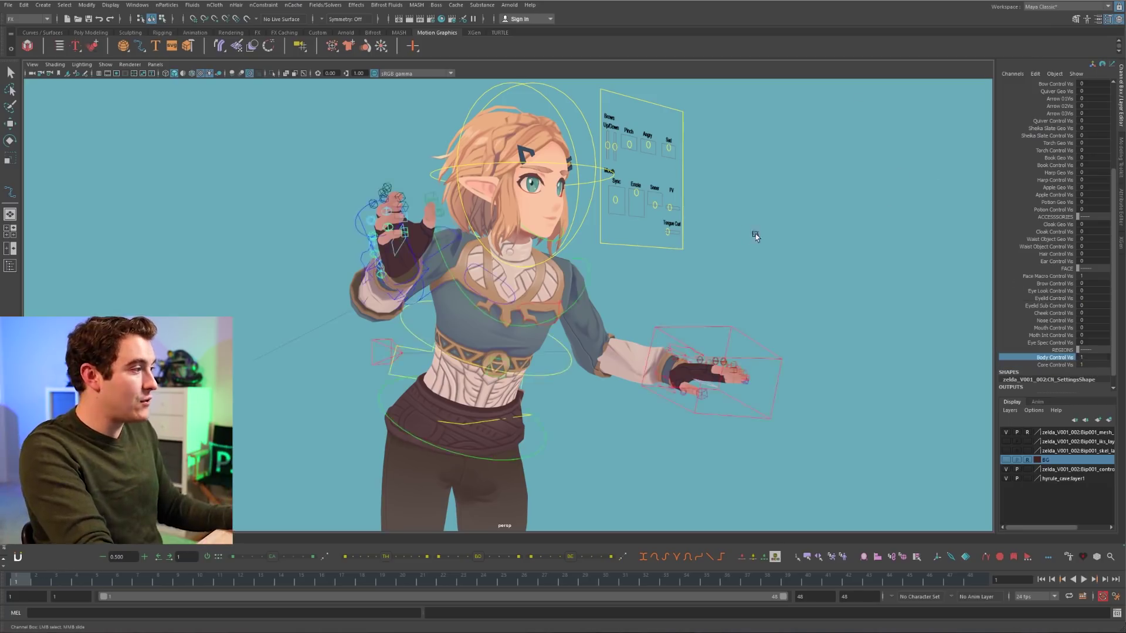
- Select the COG control behind the waist and set its Fk Ik attribute to 0
{"action": "left_click_drag", "start_coordinate": [491, 415], "coordinate": [427, 376], "text": "alt"}
{"action": "left_click", "coordinate": [406, 350]}
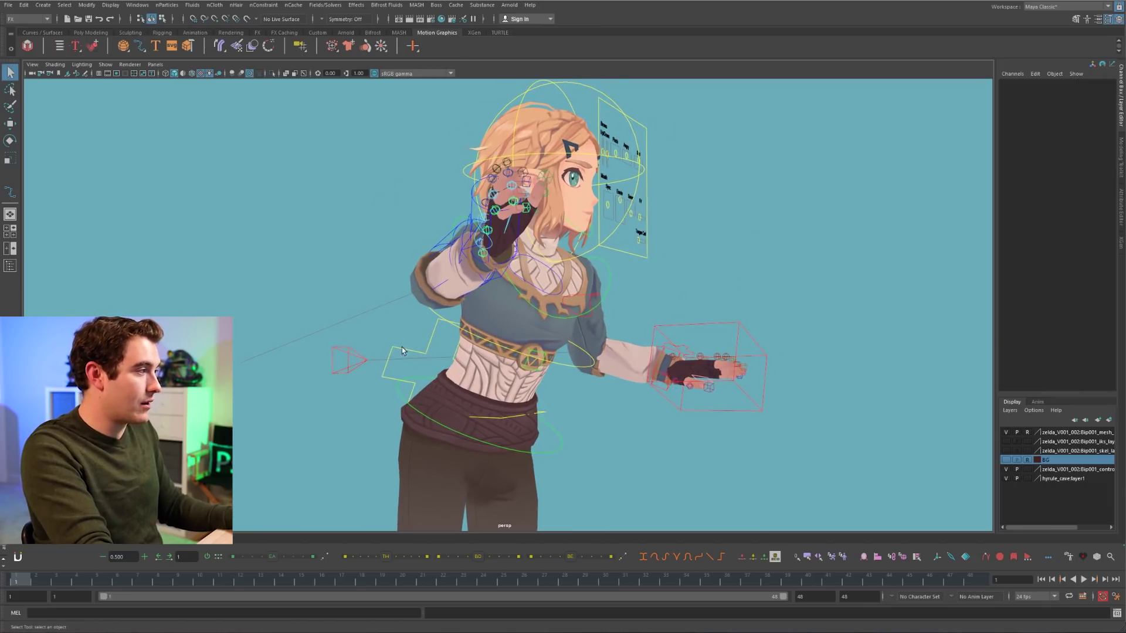
{"action": "left_click", "coordinate": [1072, 135]}
{"action": "middle_click_drag", "start_coordinate": [758, 207], "coordinate": [646, 229]}
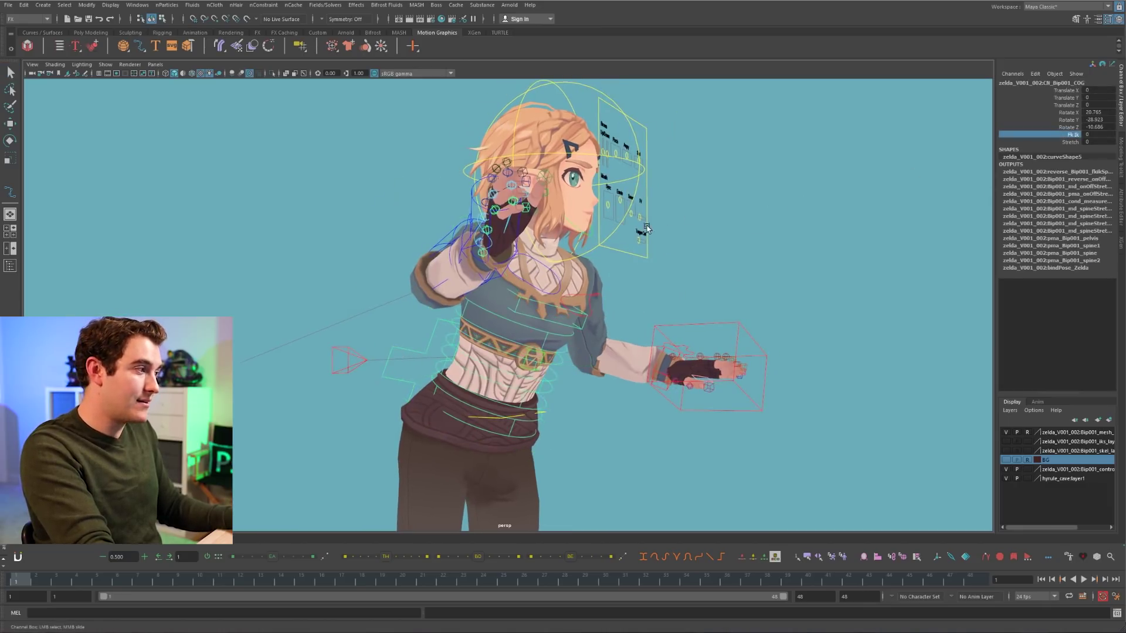
{"action": "left_click", "coordinate": [782, 249]}
- Try rotating and moving the whole character with the Core control at the hips
{"action": "right_click_drag", "start_coordinate": [598, 357], "coordinate": [673, 358], "text": "alt"}
{"action": "middle_click_drag", "start_coordinate": [673, 357], "coordinate": [680, 259], "text": "alt"}
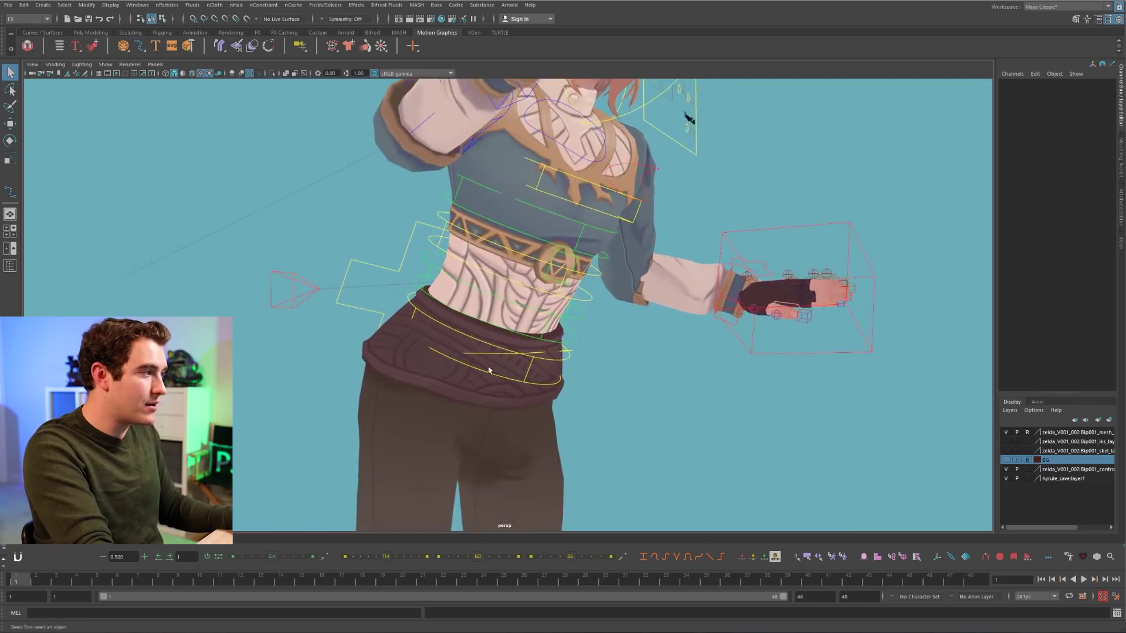
{"action": "mouse_move", "coordinate": [489, 369]}
{"action": "right_mouse_down", "text": "alt"}
{"action": "mouse_move", "coordinate": [561, 367]}
{"action": "mouse_move", "coordinate": [492, 357]}
{"action": "mouse_move", "coordinate": [480, 377]}
{"action": "right_mouse_up", "text": "alt"}
{"action": "left_click", "coordinate": [541, 371]}
{"action": "key", "text": "e"}
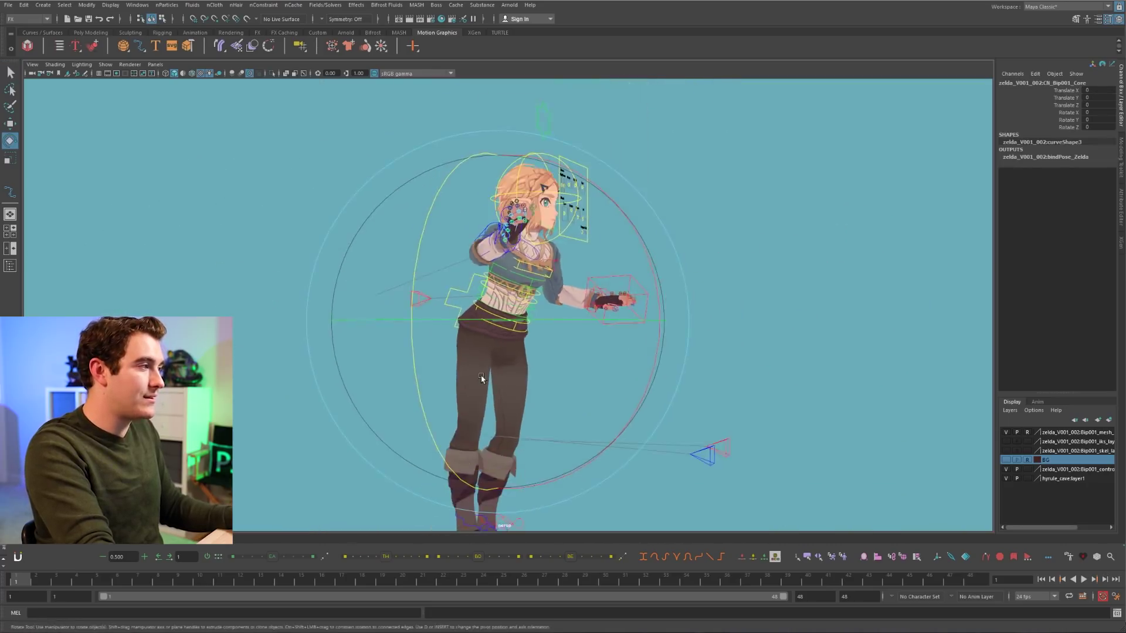
{"action": "left_click_drag", "start_coordinate": [480, 377], "coordinate": [514, 383], "text": "alt"}
{"action": "left_click_drag", "start_coordinate": [590, 402], "coordinate": [568, 354]}
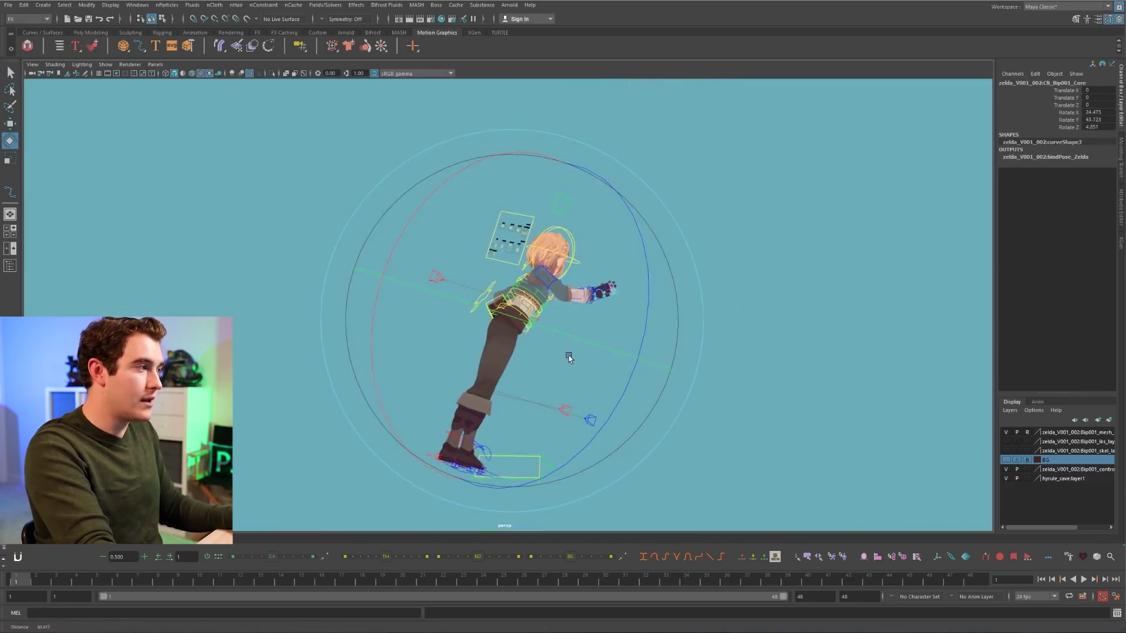
{"action": "key", "text": "w"}
{"action": "left_click_drag", "start_coordinate": [508, 332], "coordinate": [527, 290]}
{"action": "key", "text": "e"}
- Undo the Core control's test rotation and movement
{"action": "key", "text": "ctrl+z"}
{"action": "key", "text": "ctrl+z"}
{"action": "key", "text": "ctrl+z"}
{"action": "key", "text": "ctrl+z"}
{"action": "key", "text": "ctrl+z"}
{"action": "key", "text": "ctrl+z"}
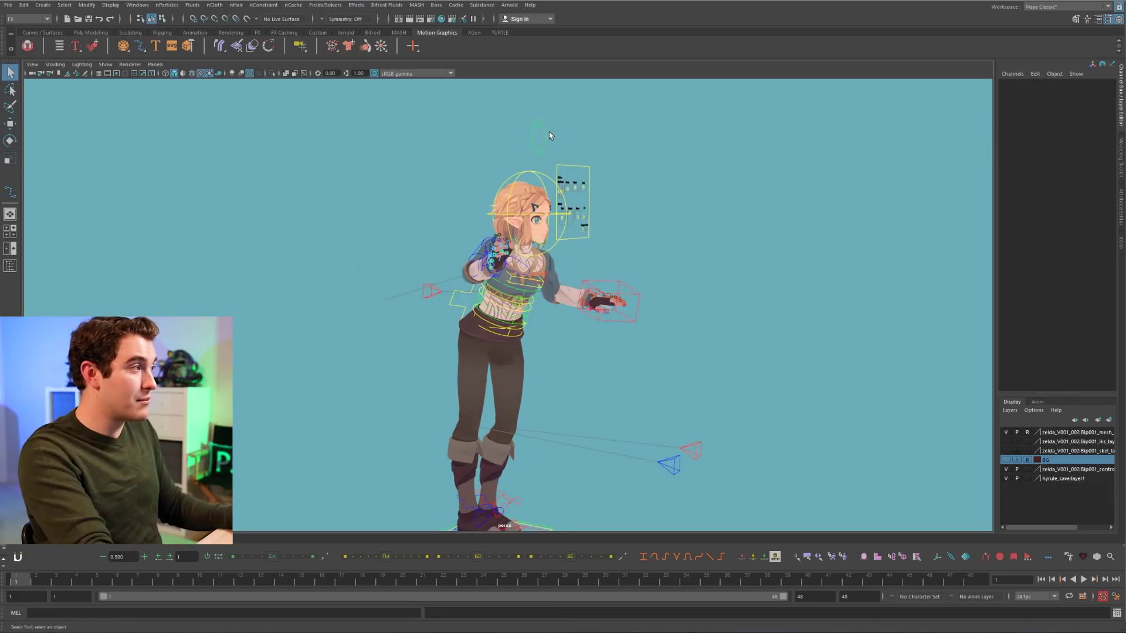
- Select the settings control again and set both Core Control Vis and Body Control Vis to 0
{"action": "left_click", "coordinate": [546, 134]}
{"action": "left_click_drag", "start_coordinate": [460, 188], "coordinate": [410, 193], "text": "alt"}
{"action": "right_click_drag", "start_coordinate": [411, 193], "coordinate": [645, 223], "text": "alt"}
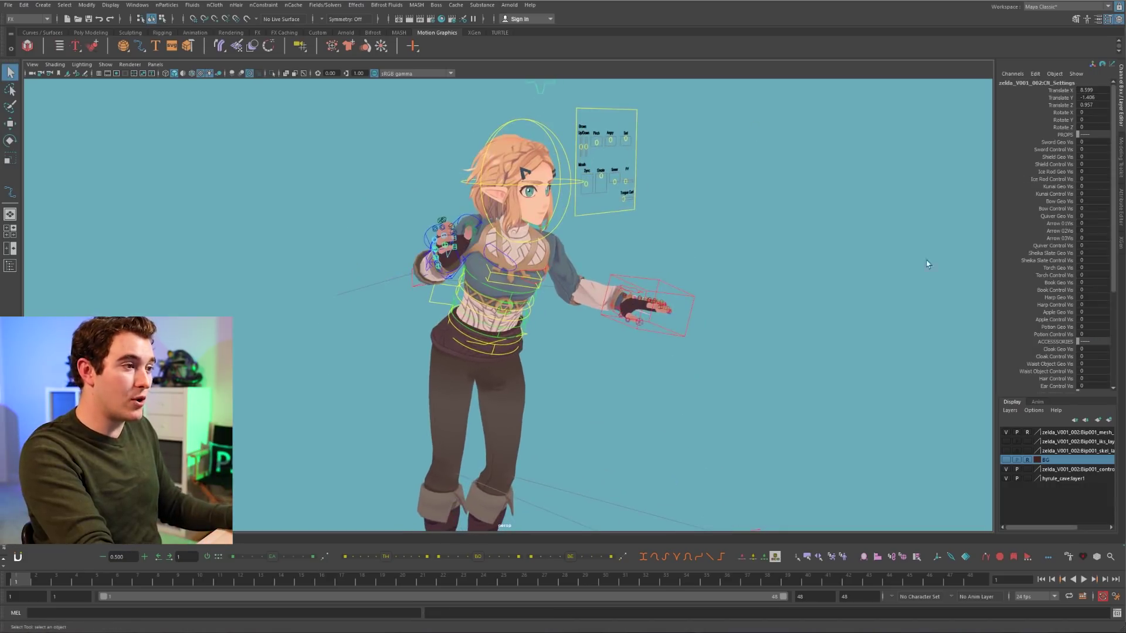
{"action": "scroll", "coordinate": [1094, 334], "scroll_direction": "down", "scroll_amount": 6}
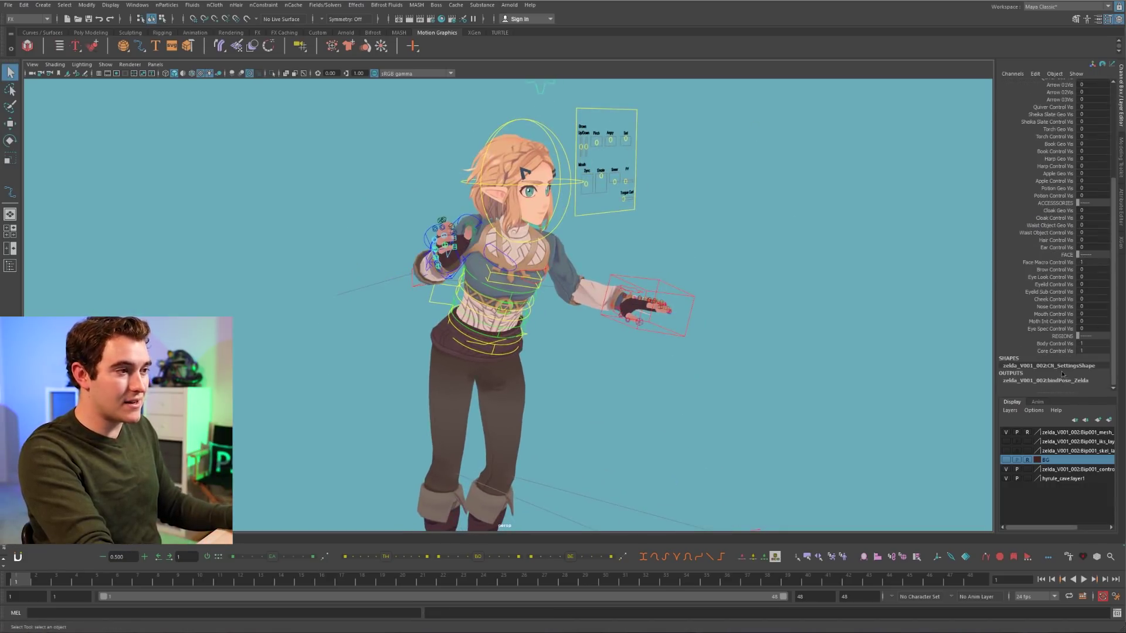
{"action": "left_click", "coordinate": [1053, 350]}
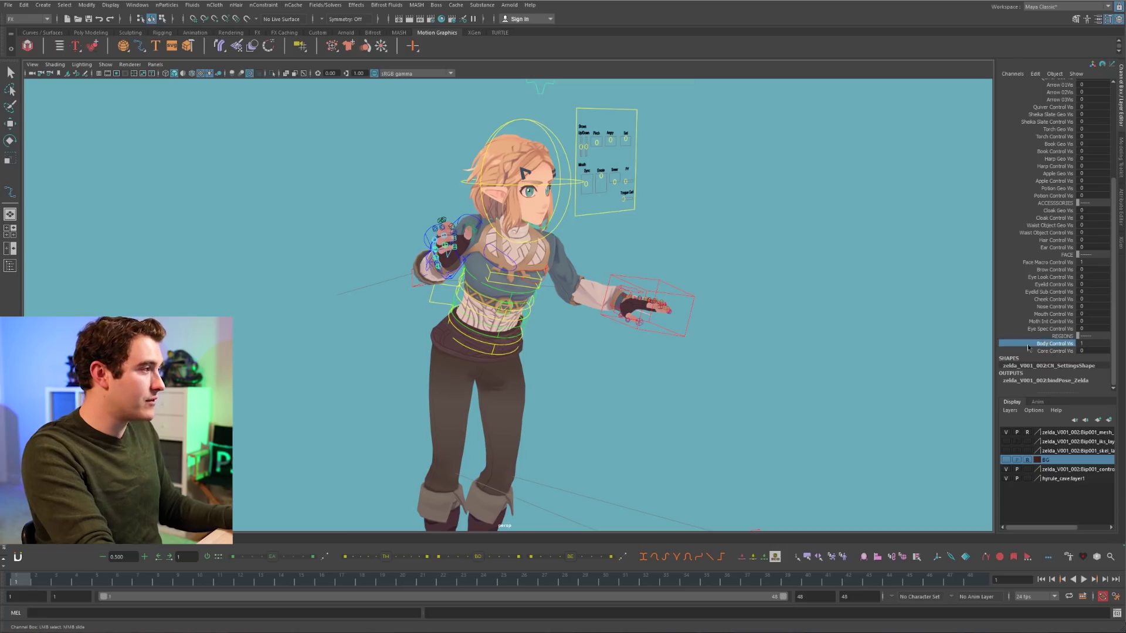
{"action": "middle_click_drag", "start_coordinate": [968, 328], "coordinate": [915, 317]}
{"action": "left_click_drag", "start_coordinate": [915, 293], "coordinate": [809, 276], "text": "alt"}
{"action": "middle_click_drag", "start_coordinate": [809, 252], "coordinate": [873, 273], "text": "alt"}
{"action": "right_click_drag", "start_coordinate": [879, 263], "coordinate": [926, 263], "text": "alt"}
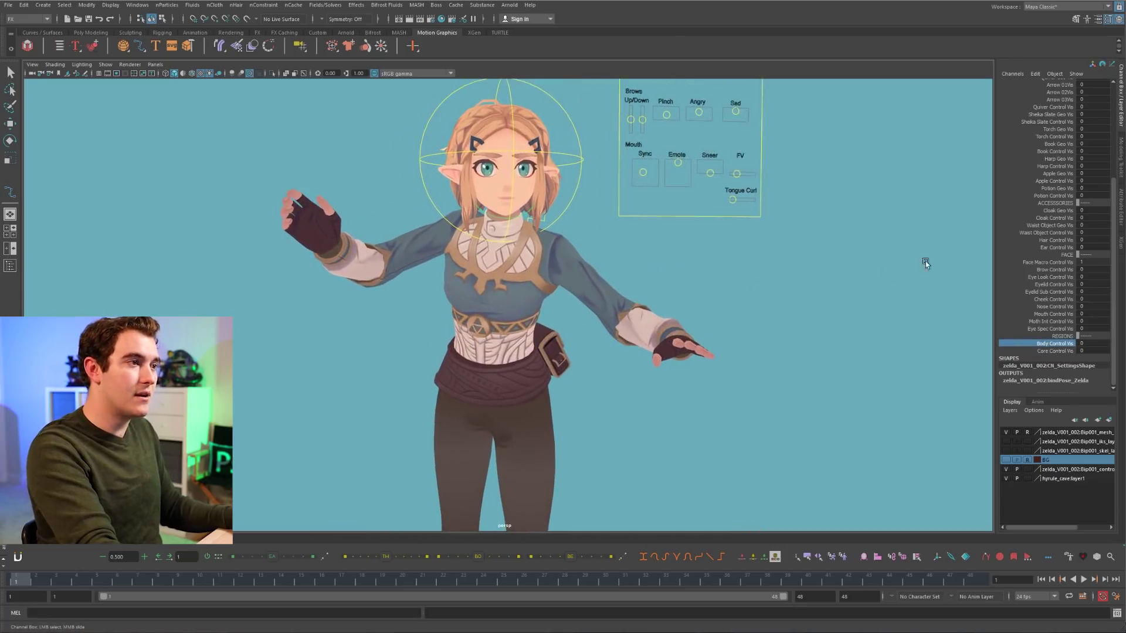
- Set Cloak Geo Vis and Cloak Control Vis to 1
{"action": "left_click_drag", "start_coordinate": [1059, 211], "coordinate": [1058, 218]}
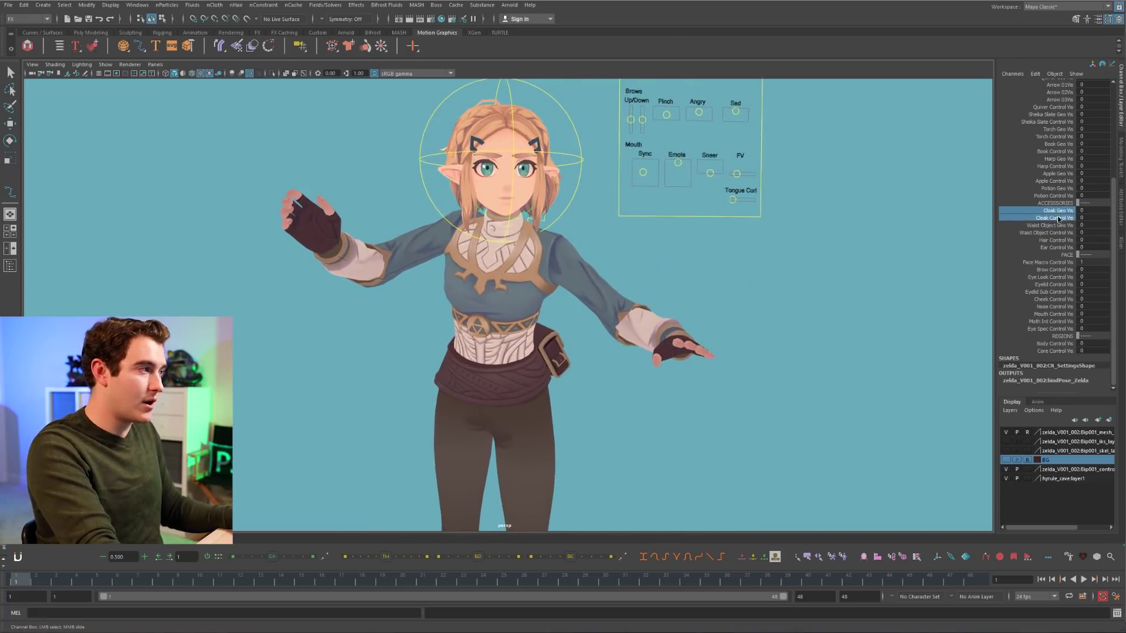
{"action": "type", "text": "1"}
{"action": "key", "text": "Return"}
- Select the cape controls down the back and rotate them about 13° in Rotate Z to swing the cape away
{"action": "left_click_drag", "start_coordinate": [674, 302], "coordinate": [646, 353], "text": "alt"}
{"action": "left_click", "coordinate": [622, 326]}
{"action": "left_click_drag", "start_coordinate": [649, 283], "coordinate": [507, 380]}
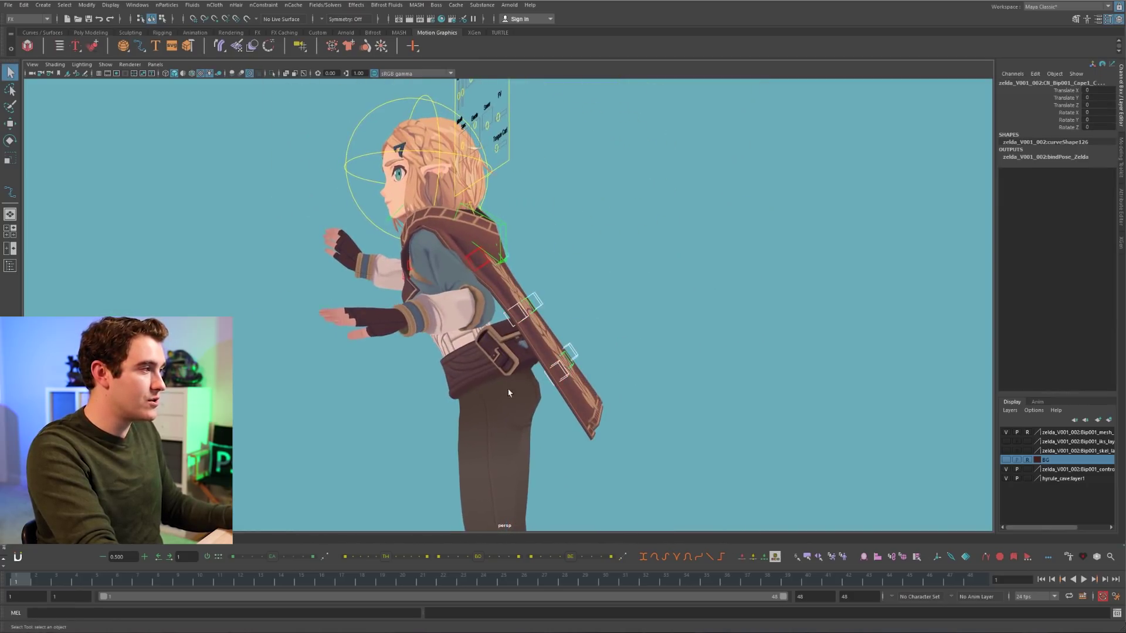
{"action": "key", "text": "e"}
{"action": "left_click_drag", "start_coordinate": [718, 334], "coordinate": [679, 334], "text": "alt"}
{"action": "left_click_drag", "start_coordinate": [685, 287], "coordinate": [680, 256]}
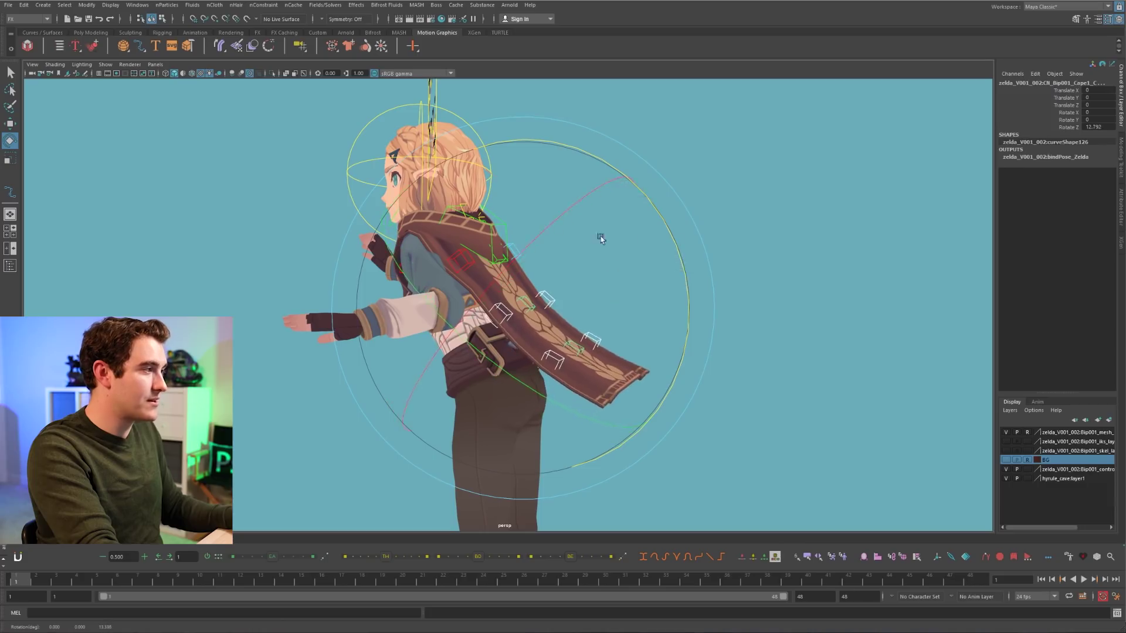
- Rotate the central shawl control slightly at the back of the neck
{"action": "left_click", "coordinate": [511, 258]}
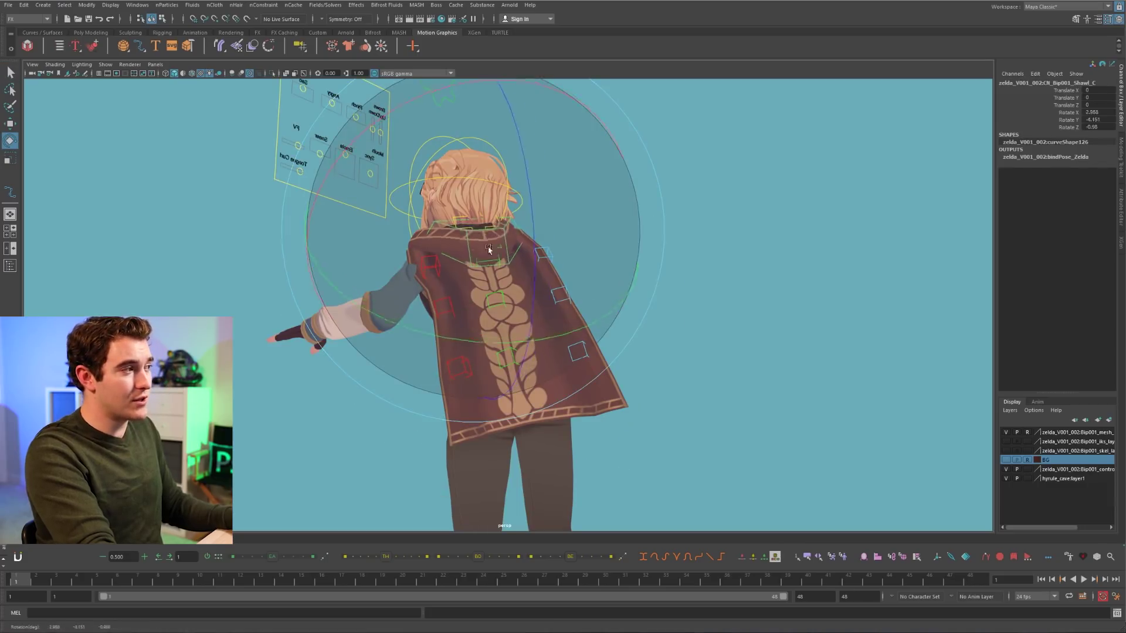
{"action": "key", "text": "q"}
{"action": "left_click_drag", "start_coordinate": [511, 259], "coordinate": [553, 271], "text": "alt"}
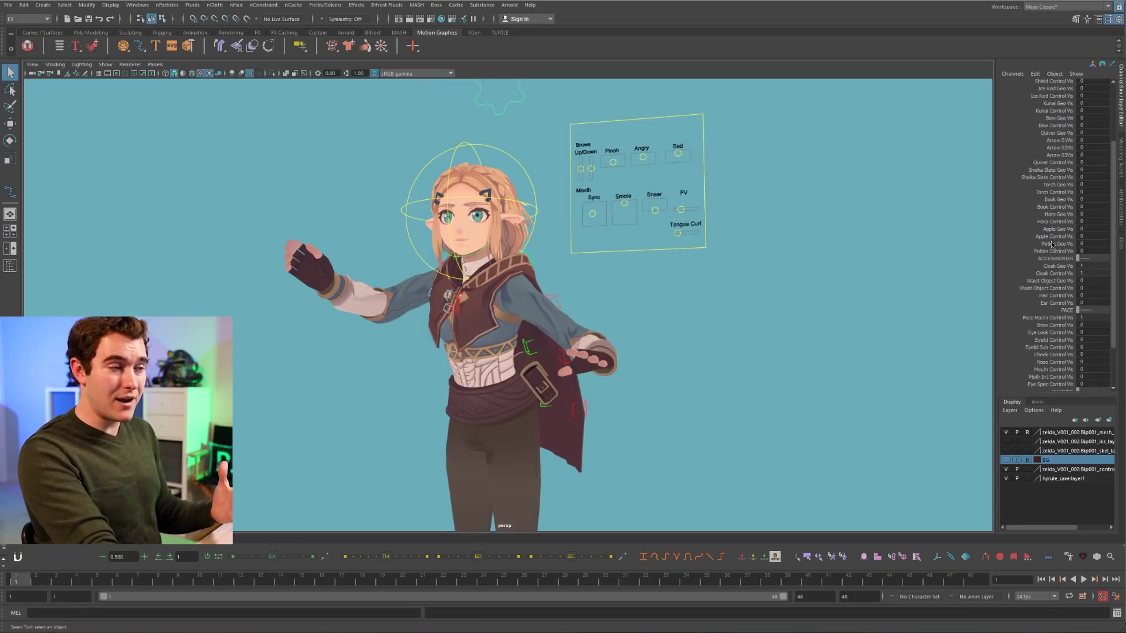
- Turn on Hair Control Vis, and test rotating and moving the front hair strand control on the character's right side
{"action": "left_click", "coordinate": [1056, 296]}
{"action": "left_click", "coordinate": [449, 320]}
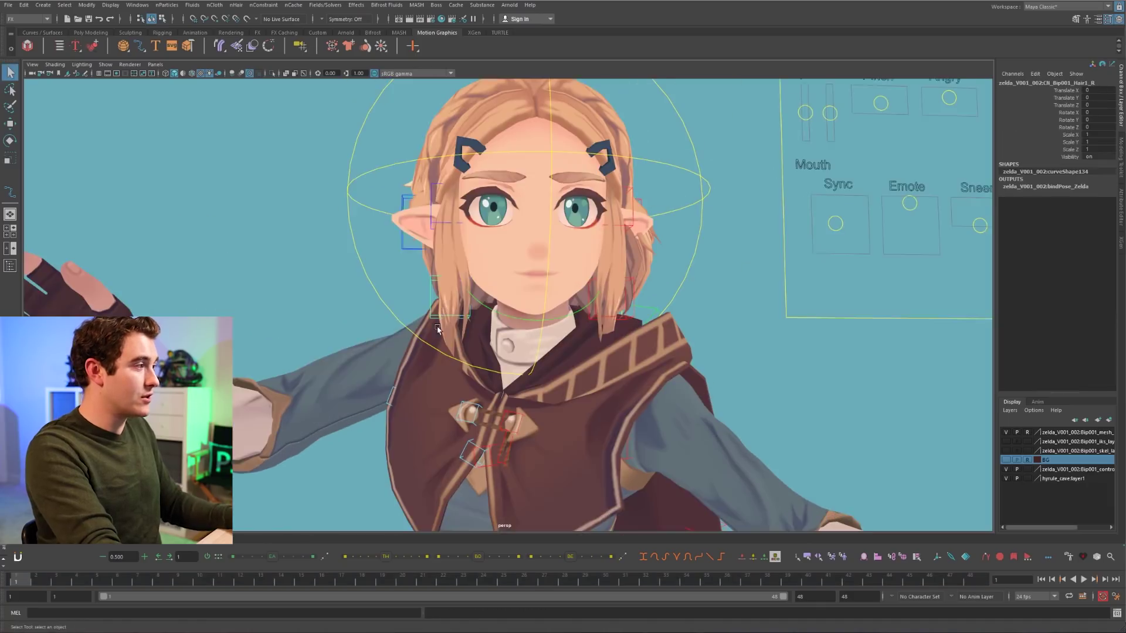
{"action": "key", "text": "e"}
{"action": "middle_click_drag", "start_coordinate": [416, 363], "coordinate": [414, 372], "text": "alt"}
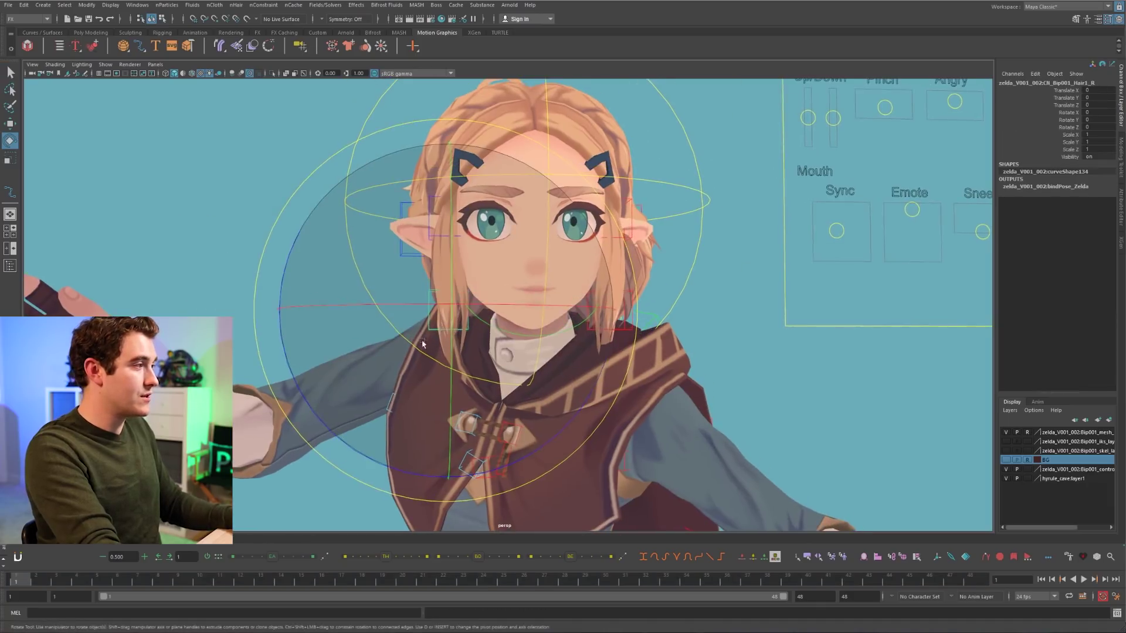
{"action": "left_click_drag", "start_coordinate": [414, 372], "coordinate": [428, 375]}
{"action": "key", "text": "w"}
{"action": "left_click_drag", "start_coordinate": [447, 318], "coordinate": [443, 323]}
{"action": "key", "text": "q"}
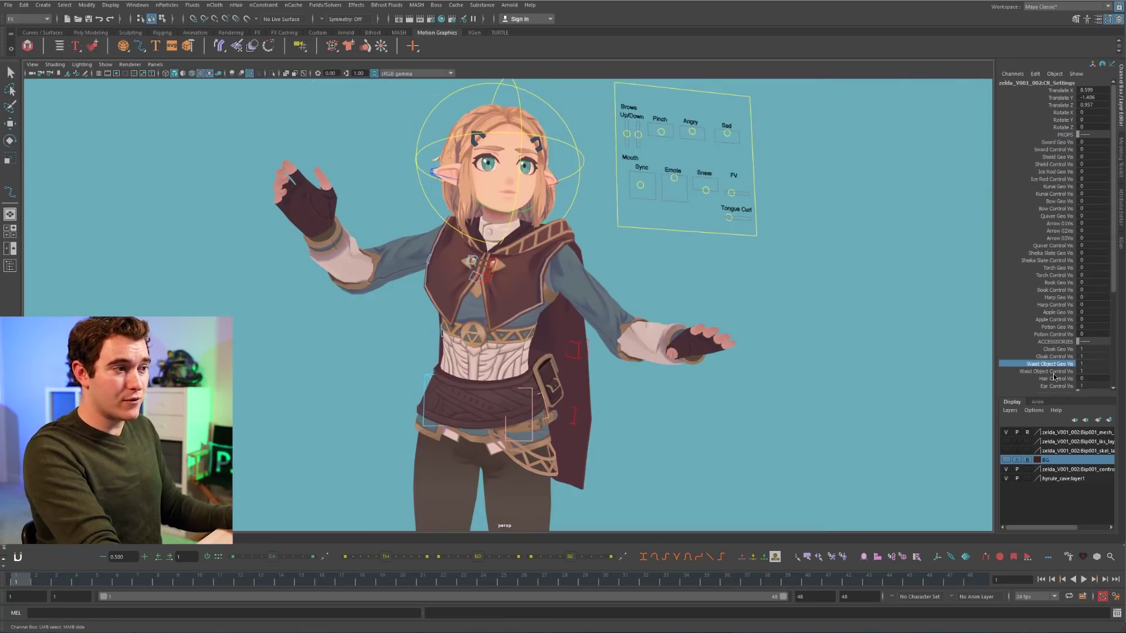
- Set Waist Object Control Vis to 1 and rotate one of the waist object's controls
{"action": "left_click", "coordinate": [1053, 371]}
{"action": "left_click_drag", "start_coordinate": [584, 433], "coordinate": [479, 433], "text": "alt"}
{"action": "middle_click_drag", "start_coordinate": [480, 433], "coordinate": [496, 392], "text": "alt"}
{"action": "right_click_drag", "start_coordinate": [496, 393], "coordinate": [589, 422], "text": "alt"}
{"action": "middle_click_drag", "start_coordinate": [544, 427], "coordinate": [542, 417], "text": "alt"}
{"action": "left_click", "coordinate": [514, 400]}
{"action": "key", "text": "e"}
{"action": "mouse_move", "coordinate": [512, 394]}
{"action": "left_mouse_down"}
{"action": "mouse_move", "coordinate": [473, 392]}
{"action": "mouse_move", "coordinate": [496, 384]}
{"action": "left_mouse_up"}
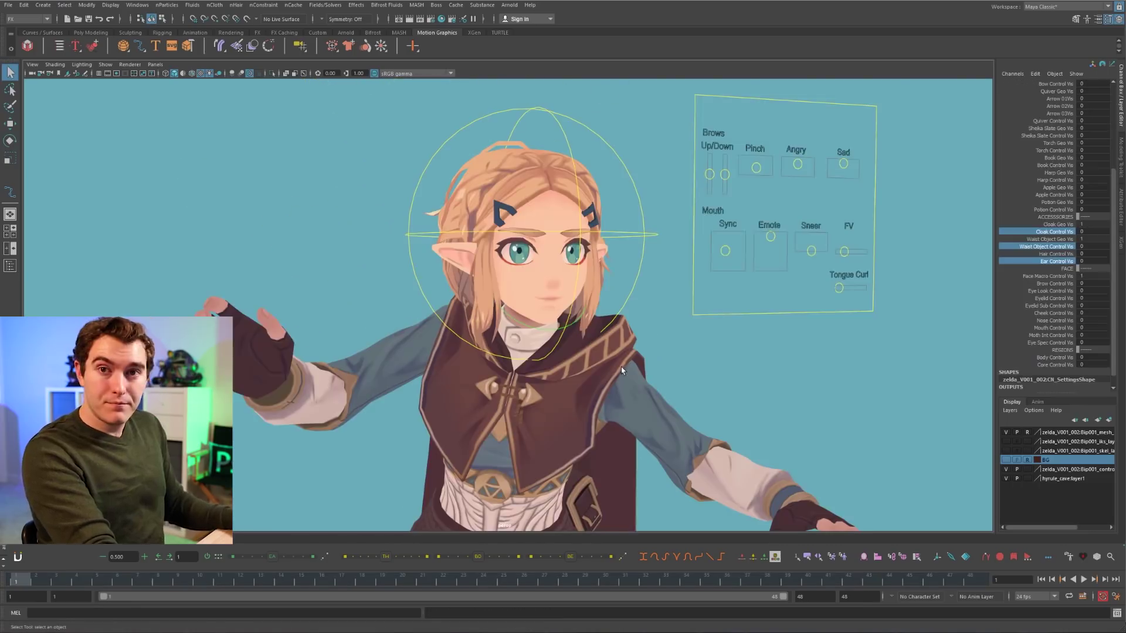
- Hide the facial control board by setting Face Macro Control Vis to 0
{"action": "right_click_drag", "start_coordinate": [439, 318], "coordinate": [696, 295], "text": "alt"}
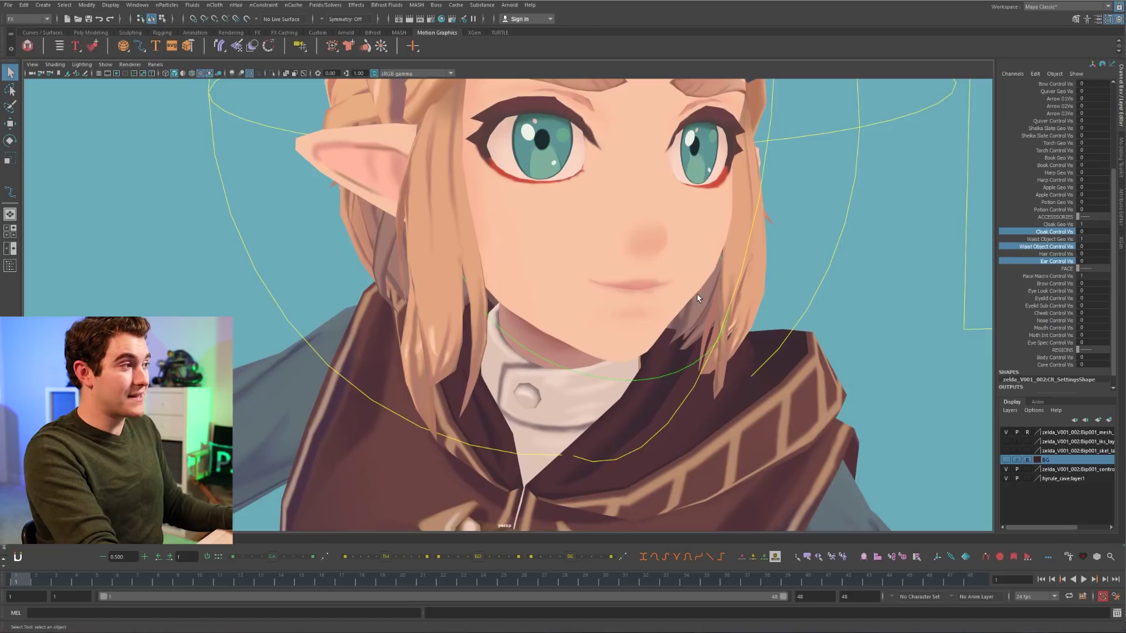
{"action": "middle_click_drag", "start_coordinate": [696, 295], "coordinate": [685, 379], "text": "alt"}
{"action": "left_click_drag", "start_coordinate": [684, 379], "coordinate": [815, 346], "text": "alt"}
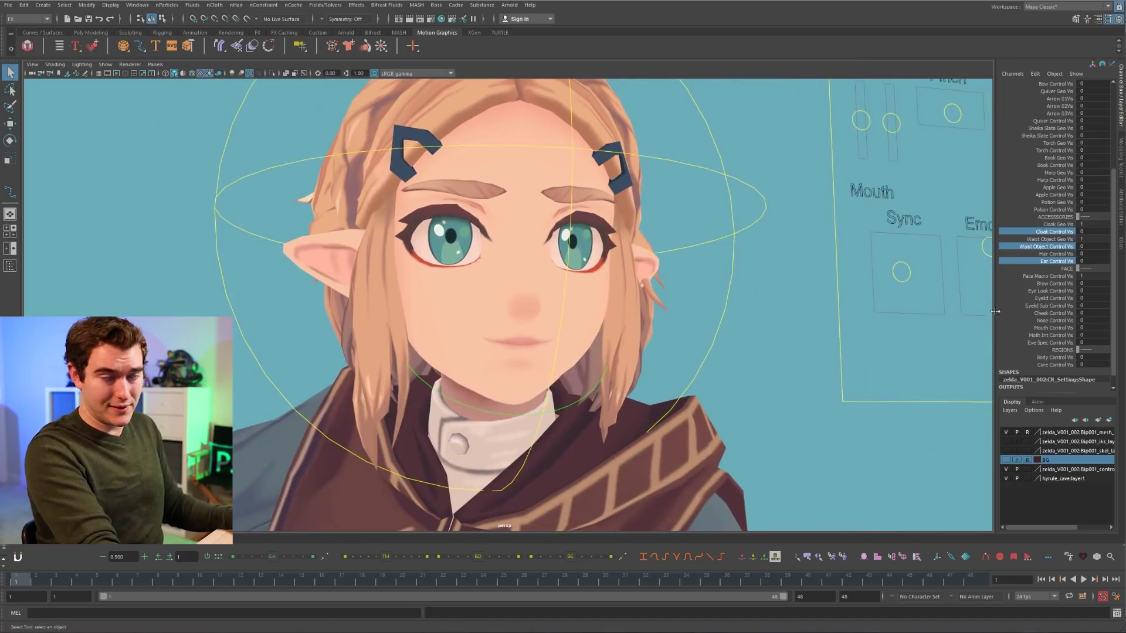
{"action": "left_click", "coordinate": [1048, 275]}
{"action": "scroll", "coordinate": [567, 380], "scroll_direction": "down", "scroll_amount": 3}
{"action": "middle_click_drag", "start_coordinate": [750, 380], "coordinate": [943, 336]}
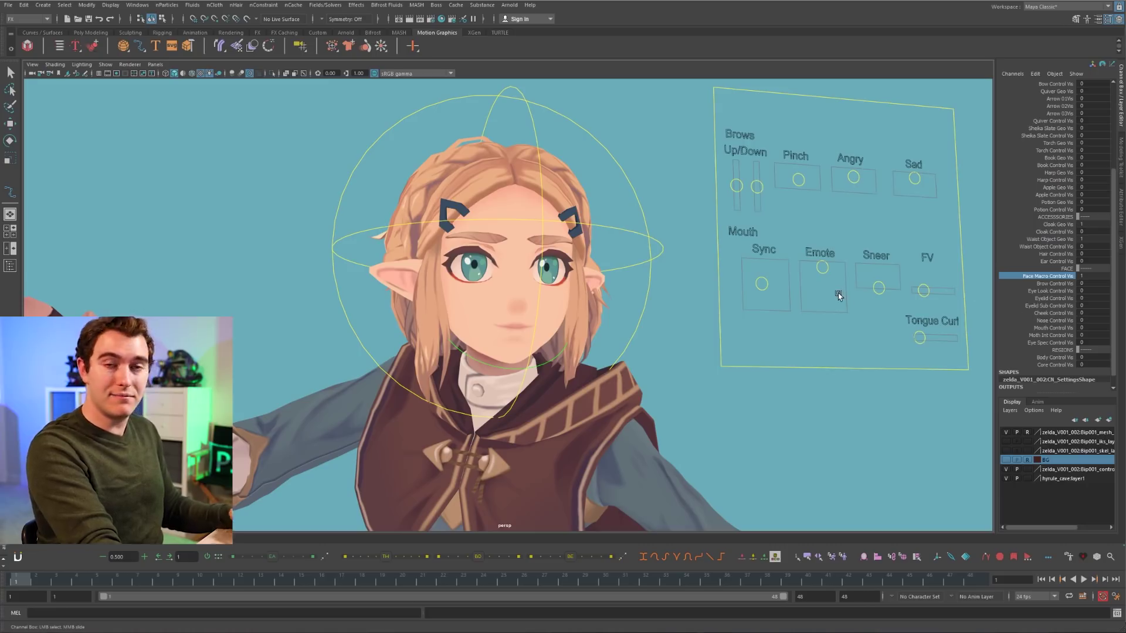
{"action": "middle_click_drag", "start_coordinate": [766, 274], "coordinate": [695, 287]}
{"action": "scroll", "coordinate": [695, 286], "scroll_direction": "down", "scroll_amount": 2}
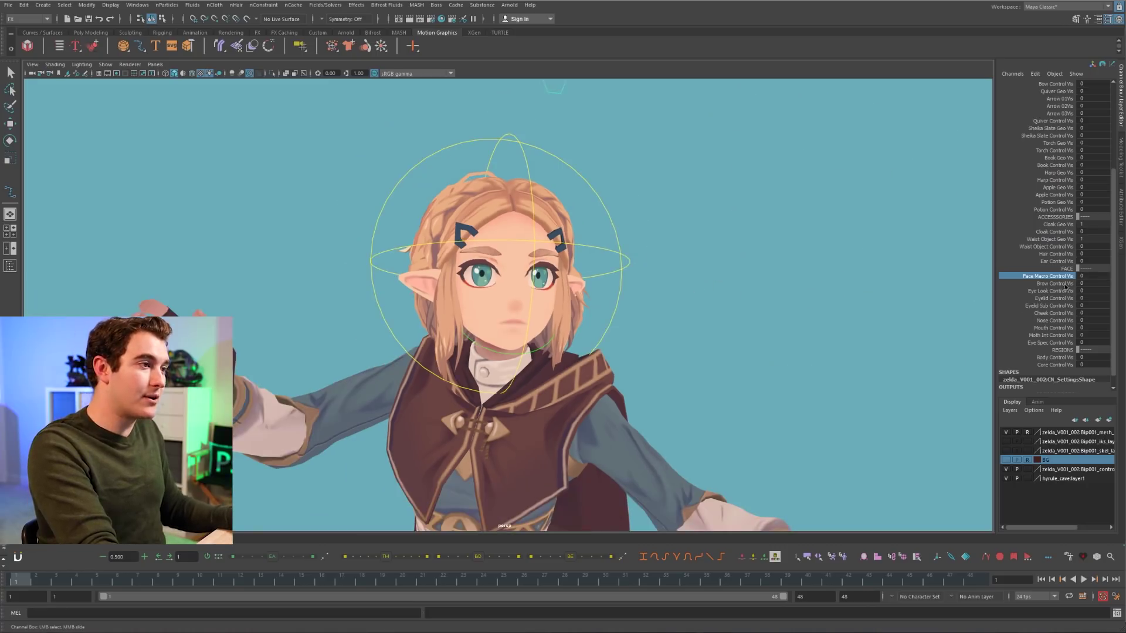
- Set Brow Control Vis, Eye Look Control Vis, Eyelid Control Vis and Eyelid Sub Control Vis to 1
{"action": "left_click", "coordinate": [1062, 284]}
{"action": "left_click", "coordinate": [1037, 292]}
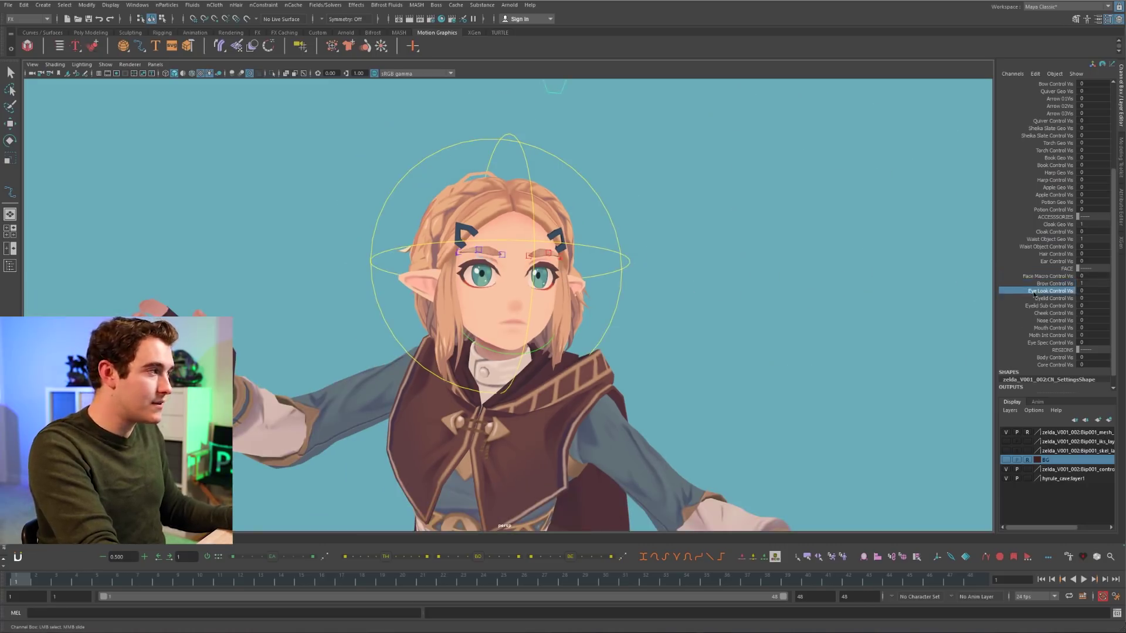
{"action": "scroll", "coordinate": [503, 291], "scroll_direction": "up", "scroll_amount": 2}
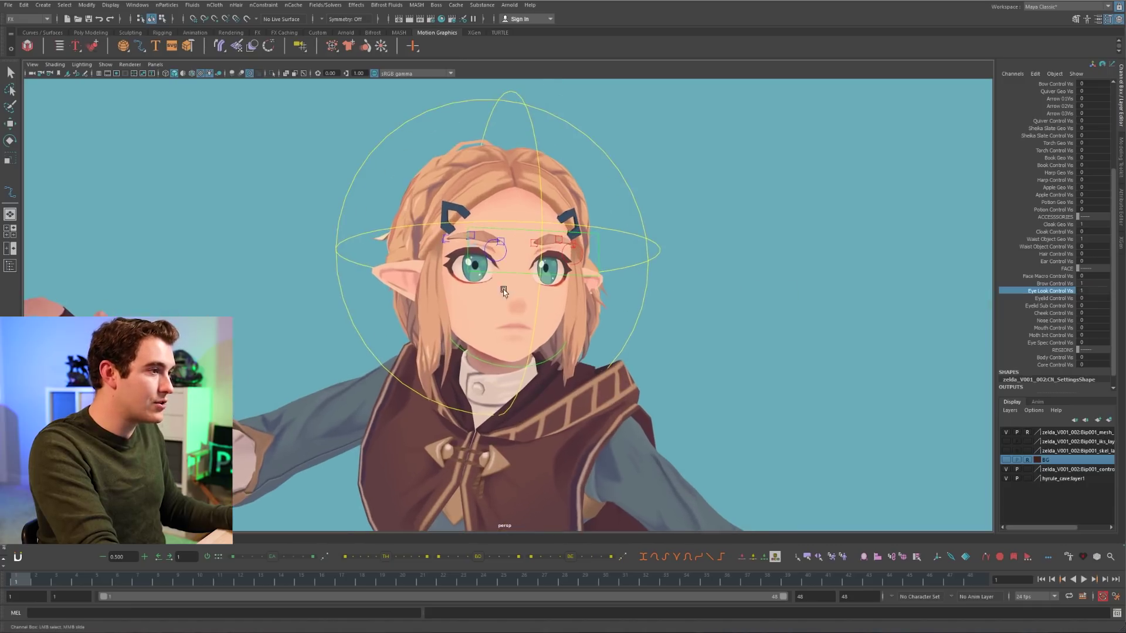
{"action": "left_click", "coordinate": [1053, 298]}
{"action": "right_click_drag", "start_coordinate": [779, 300], "coordinate": [681, 308], "text": "alt"}
{"action": "key", "text": "q"}
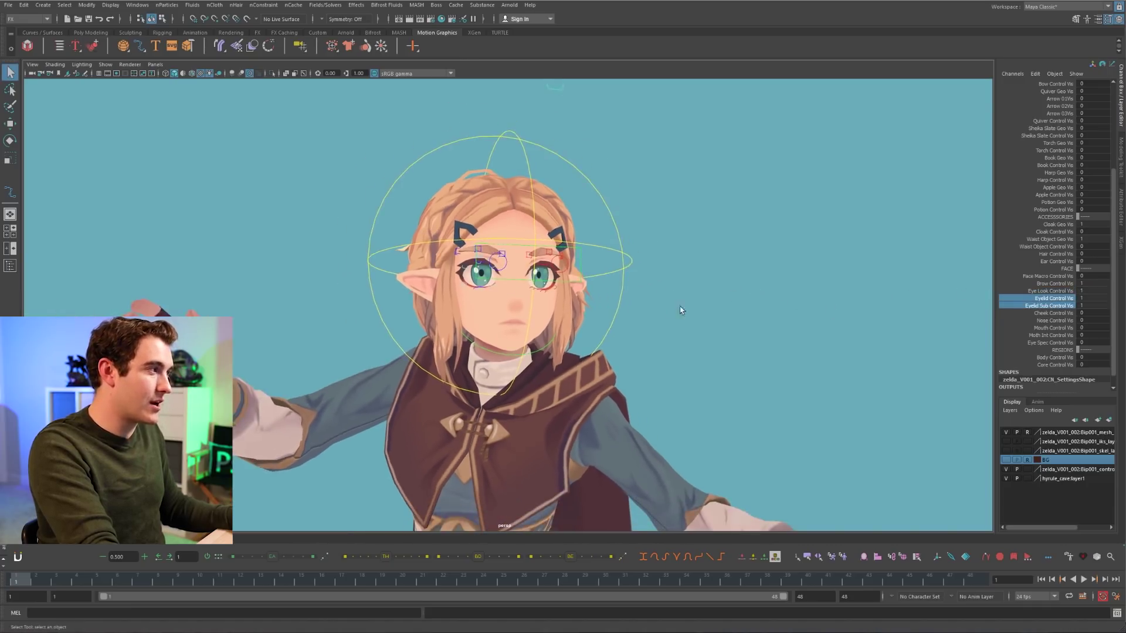
- Select the eye look control in front of the face and move it around to test the gaze direction
{"action": "left_click_drag", "start_coordinate": [681, 309], "coordinate": [733, 308], "text": "alt"}
{"action": "middle_click_drag", "start_coordinate": [770, 294], "coordinate": [633, 278], "text": "alt"}
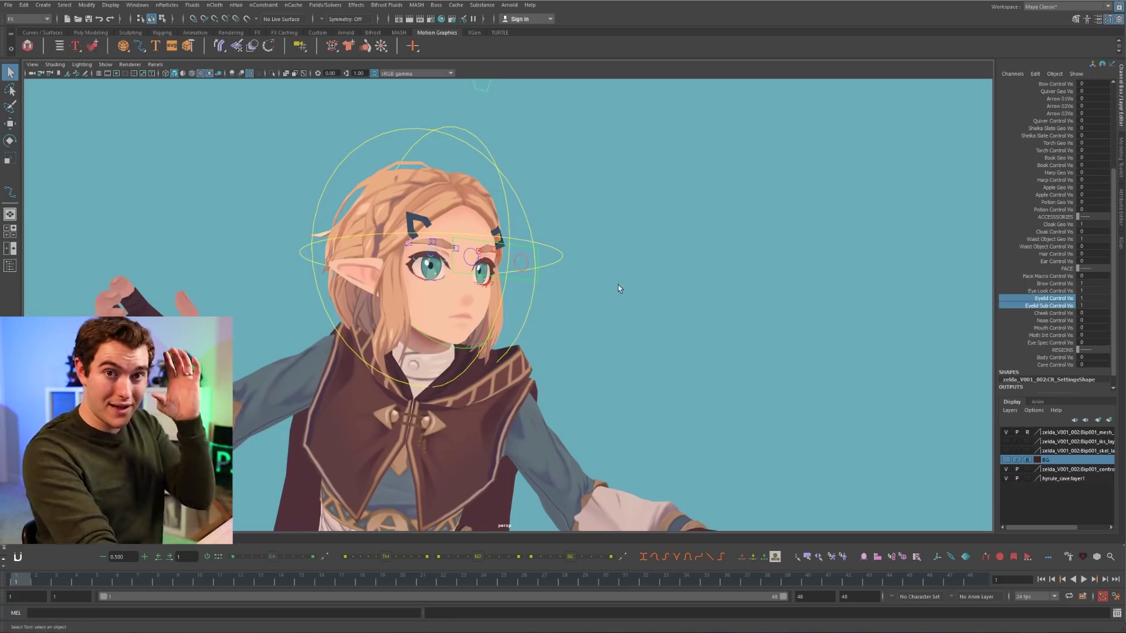
{"action": "left_click", "coordinate": [497, 271]}
{"action": "key", "text": "w"}
{"action": "left_click_drag", "start_coordinate": [586, 268], "coordinate": [722, 220], "text": "alt"}
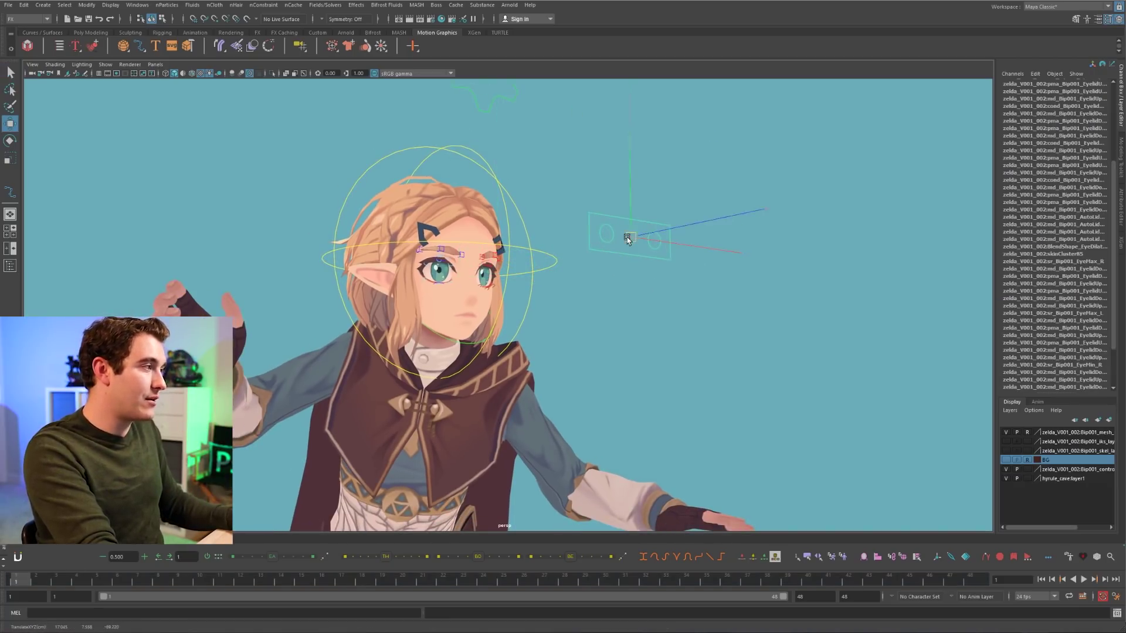
{"action": "left_click_drag", "start_coordinate": [627, 239], "coordinate": [661, 258]}
- Set Auto Lids to 1 on the eye look control and move the control up and down to test the eyelids
{"action": "left_click", "coordinate": [1063, 149]}
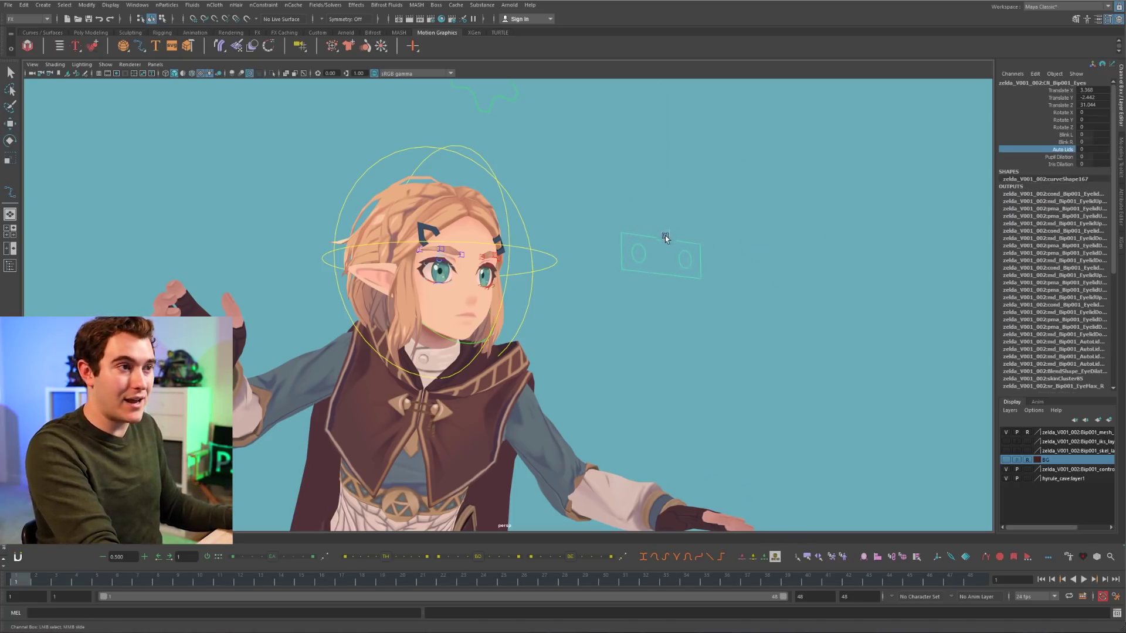
{"action": "key", "text": "w"}
{"action": "left_click_drag", "start_coordinate": [664, 248], "coordinate": [655, 179]}
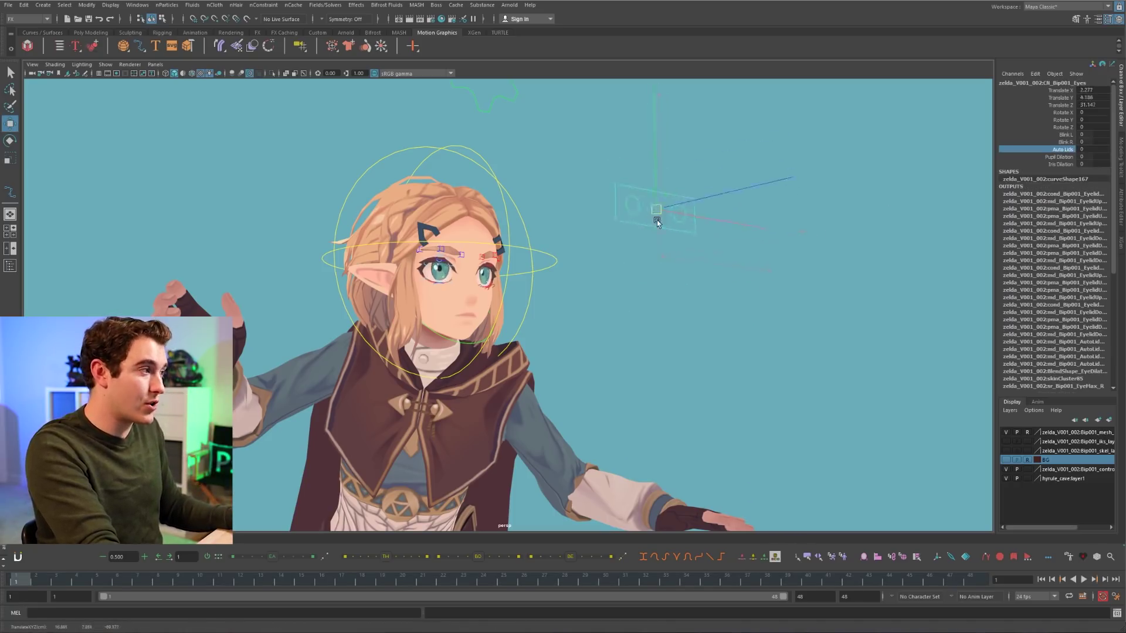
{"action": "left_click_drag", "start_coordinate": [656, 220], "coordinate": [665, 243]}
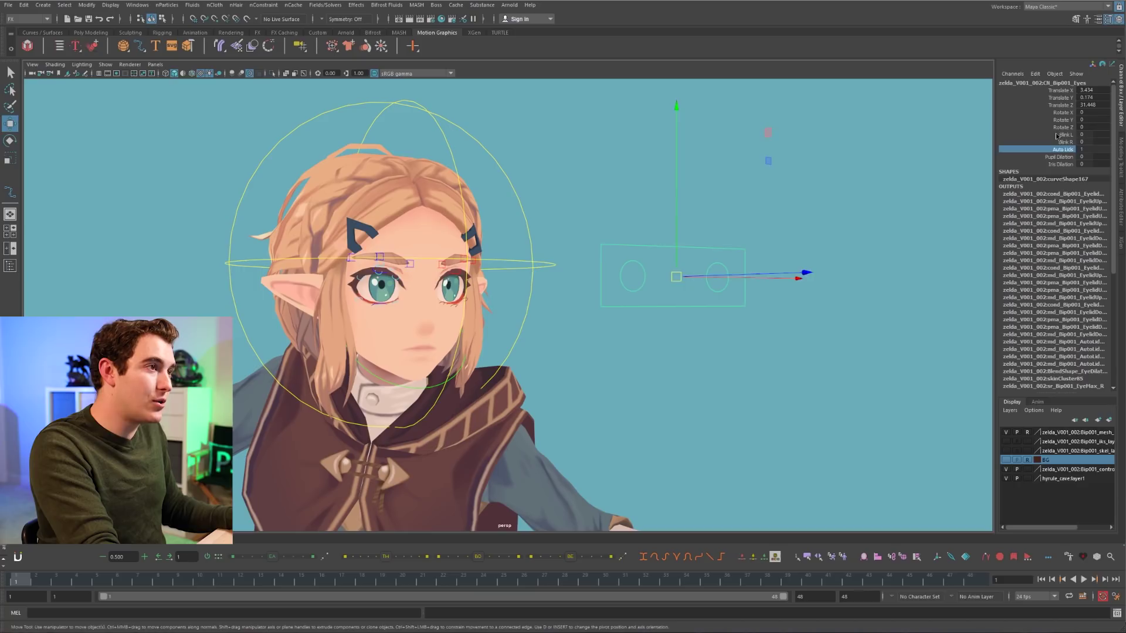
- Scrub Blink L and Blink R together down to -1, and test the Pupil Dilation and Iris Dilation attributes
{"action": "left_click_drag", "start_coordinate": [1056, 135], "coordinate": [1056, 142]}
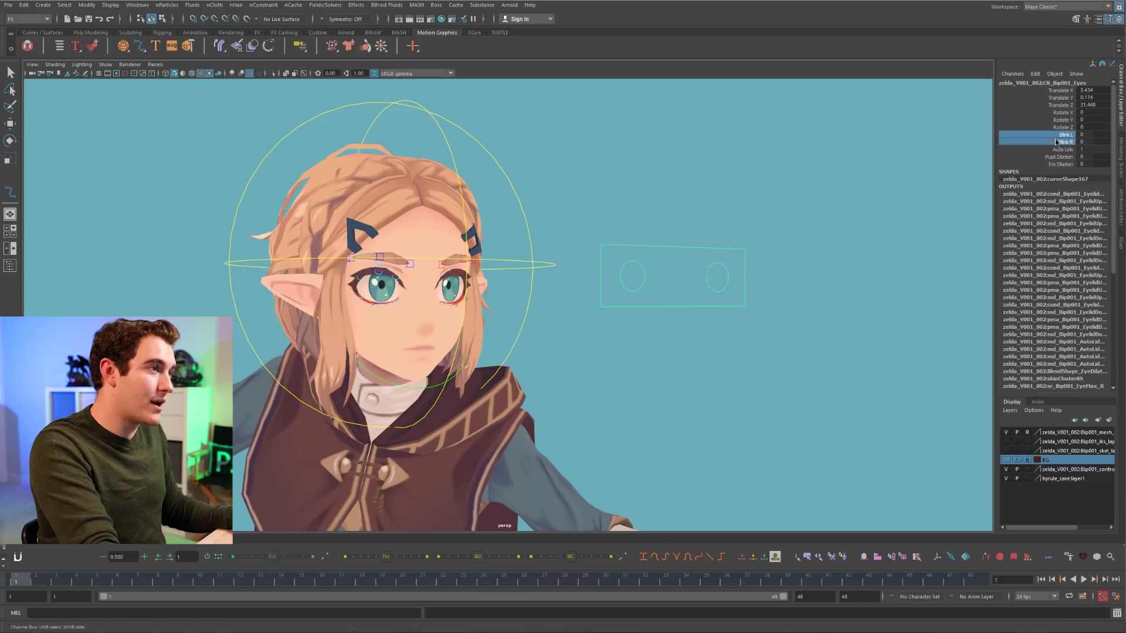
{"action": "mouse_move", "coordinate": [783, 190]}
{"action": "middle_mouse_down"}
{"action": "mouse_move", "coordinate": [799, 178]}
{"action": "mouse_move", "coordinate": [764, 186]}
{"action": "middle_mouse_up"}
{"action": "left_click", "coordinate": [1051, 157]}
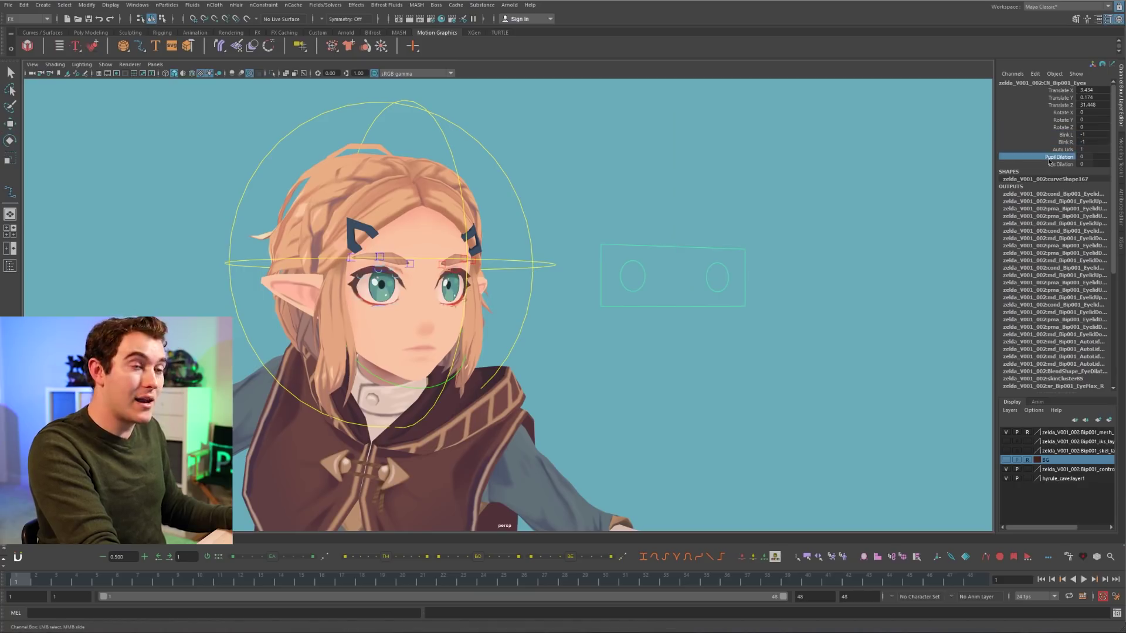
{"action": "scroll", "coordinate": [597, 216], "scroll_direction": "up", "scroll_amount": 2}
{"action": "middle_click_drag", "start_coordinate": [610, 203], "coordinate": [576, 223]}
{"action": "left_click", "coordinate": [1050, 164]}
{"action": "middle_click_drag", "start_coordinate": [659, 242], "coordinate": [612, 246]}
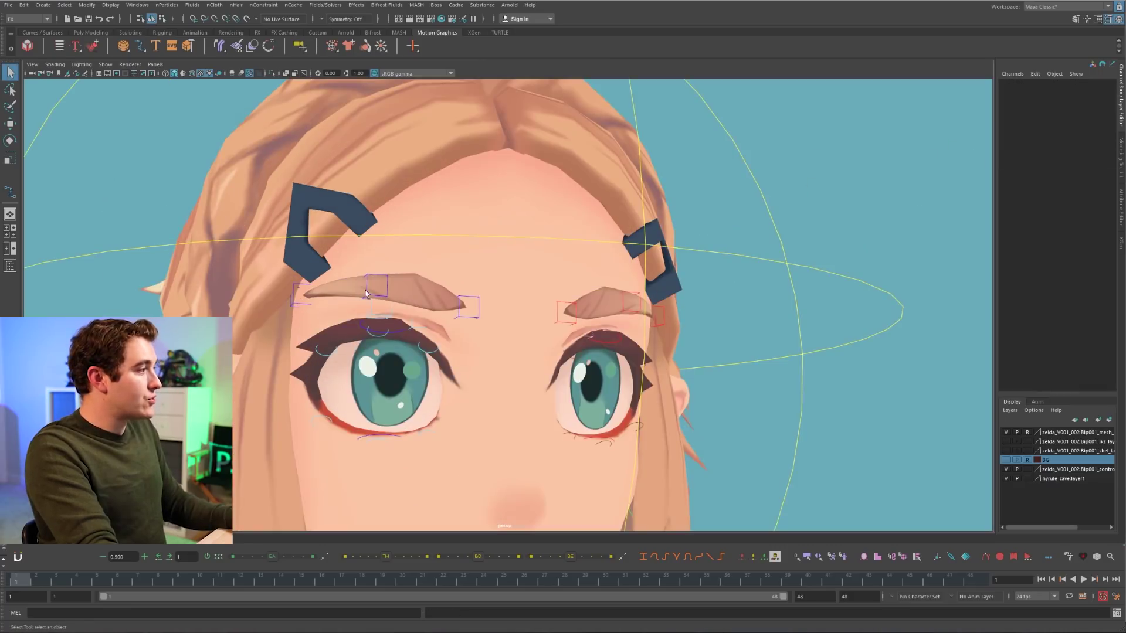
- Try moving the brow controls on the character's right eyebrow, and undo the changes
{"action": "left_click", "coordinate": [381, 297]}
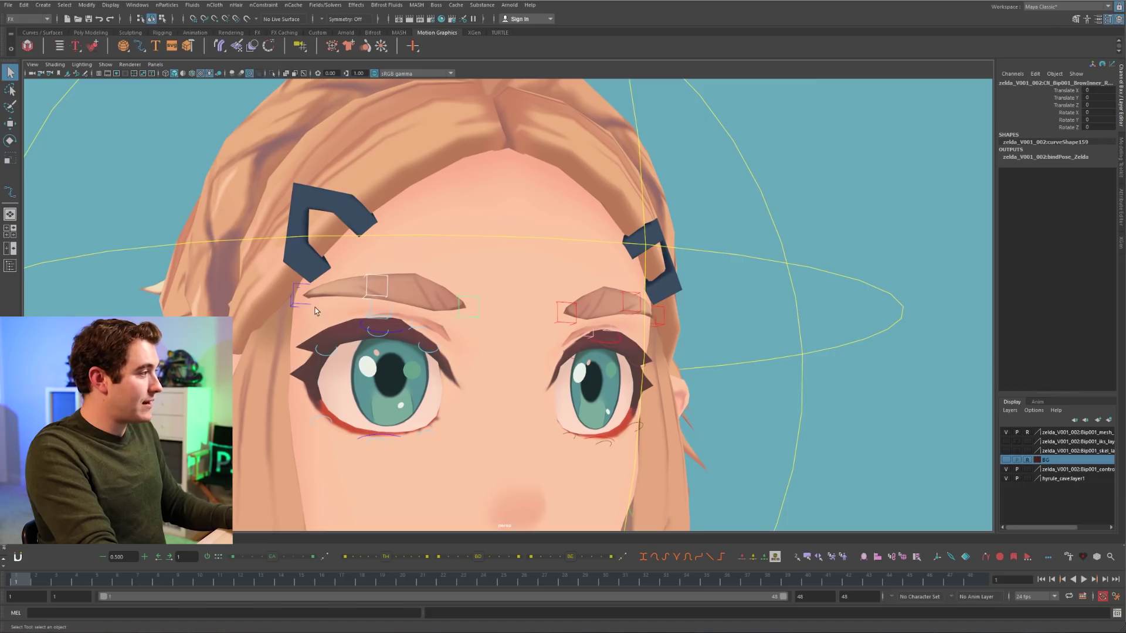
{"action": "key", "text": "w"}
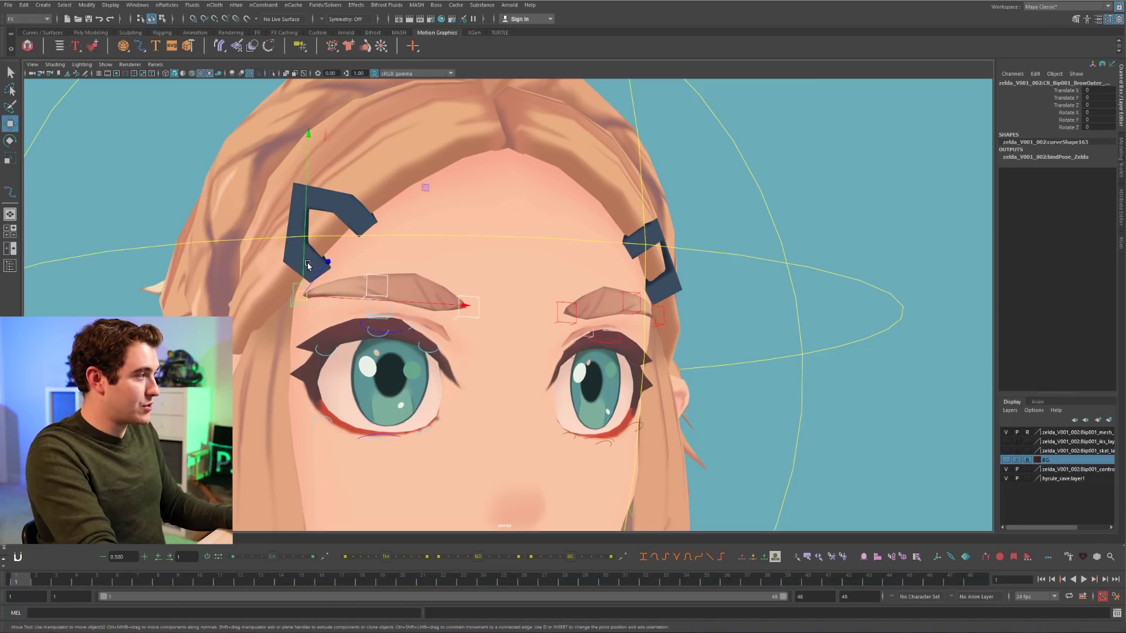
{"action": "left_click_drag", "start_coordinate": [307, 263], "coordinate": [340, 233]}
{"action": "left_click_drag", "start_coordinate": [305, 200], "coordinate": [440, 206]}
{"action": "left_click_drag", "start_coordinate": [470, 226], "coordinate": [363, 241], "text": "alt"}
{"action": "key", "text": "ctrl+z"}
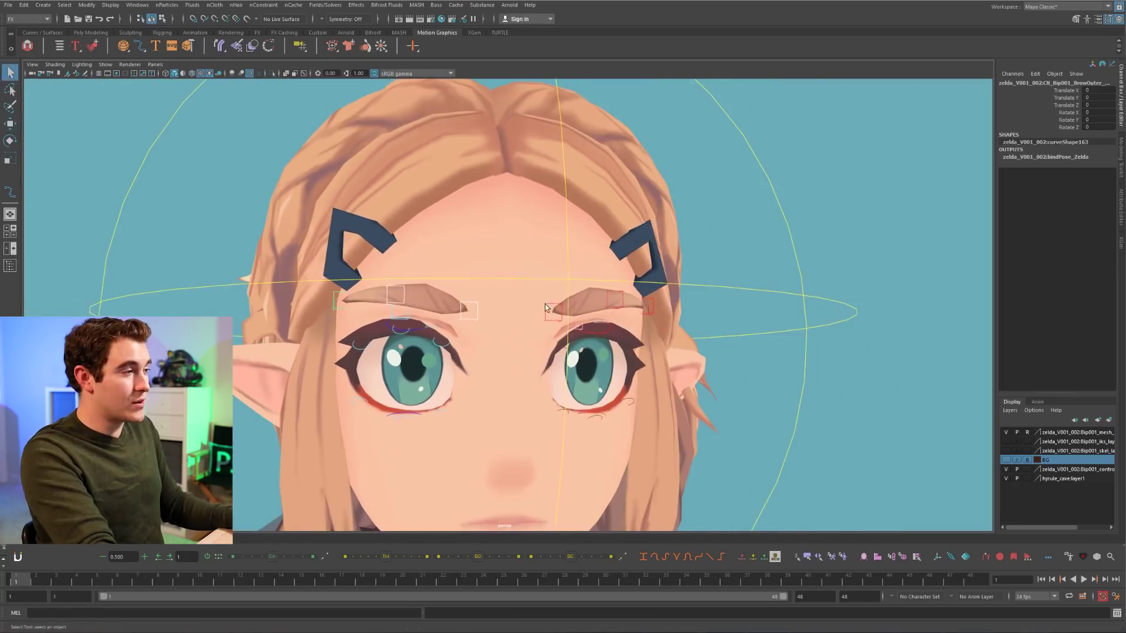
- Raise the brow controls on both sides together and pull them slightly forward, to about Translate Y 1.447 and Translate Z 0.425
{"action": "left_click_drag", "start_coordinate": [641, 147], "coordinate": [641, 114]}
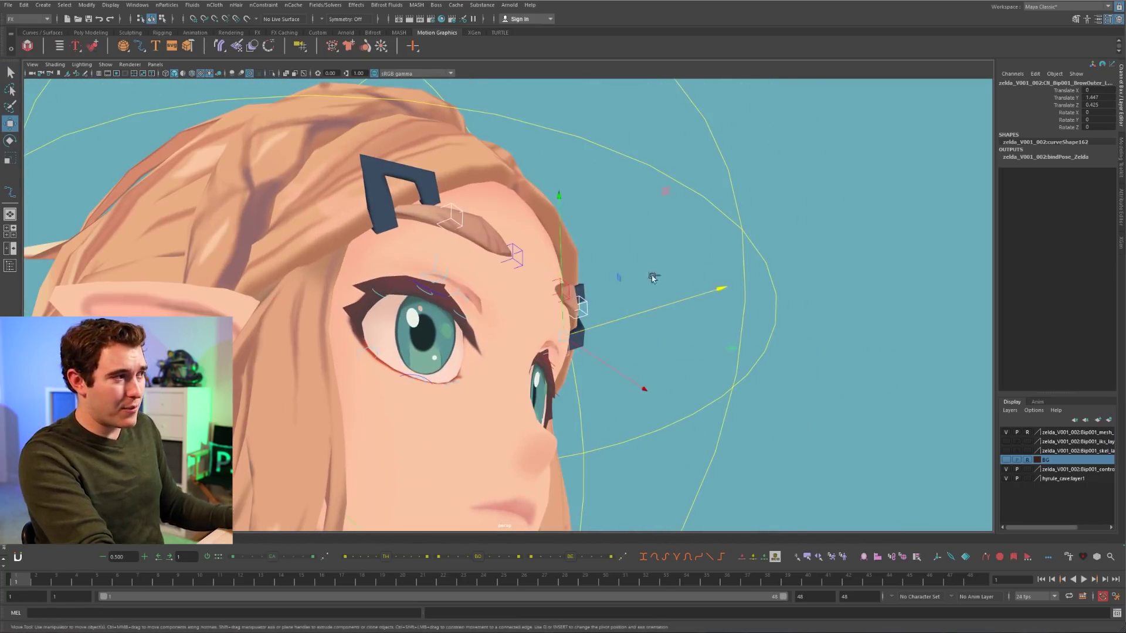
{"action": "left_click_drag", "start_coordinate": [709, 290], "coordinate": [518, 231]}
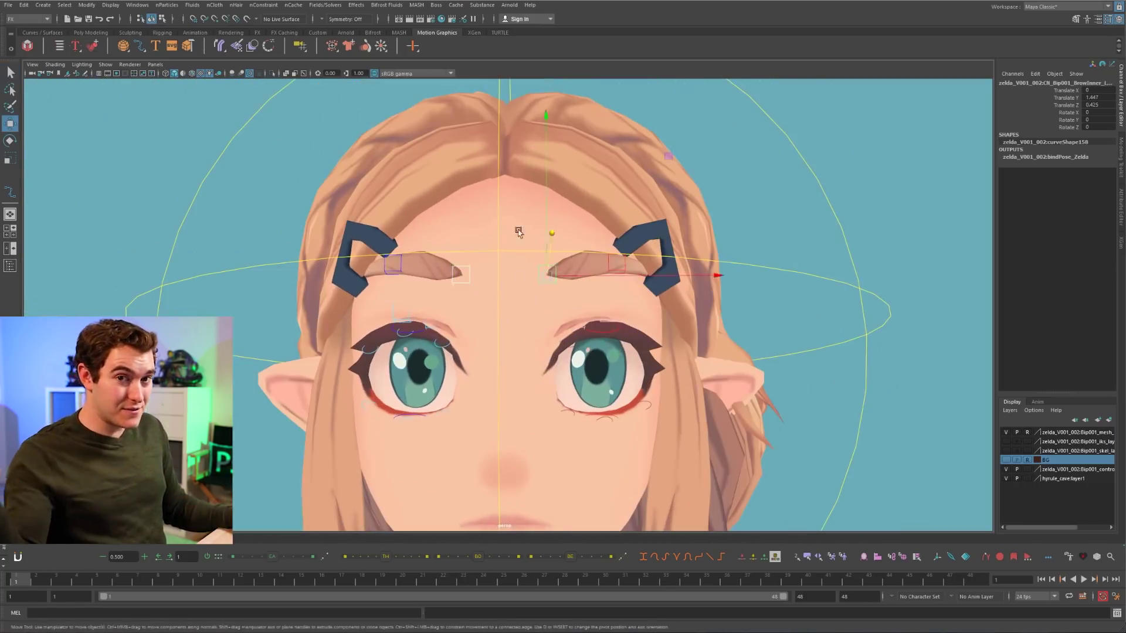
- Reposition the inner and outer brow controls individually, raising the inner ends of both eyebrows and lowering the left outer control slightly
{"action": "left_click", "coordinate": [463, 259]}
{"action": "left_click", "coordinate": [355, 280]}
{"action": "left_click_drag", "start_coordinate": [336, 254], "coordinate": [339, 259]}
{"action": "left_click", "coordinate": [547, 258]}
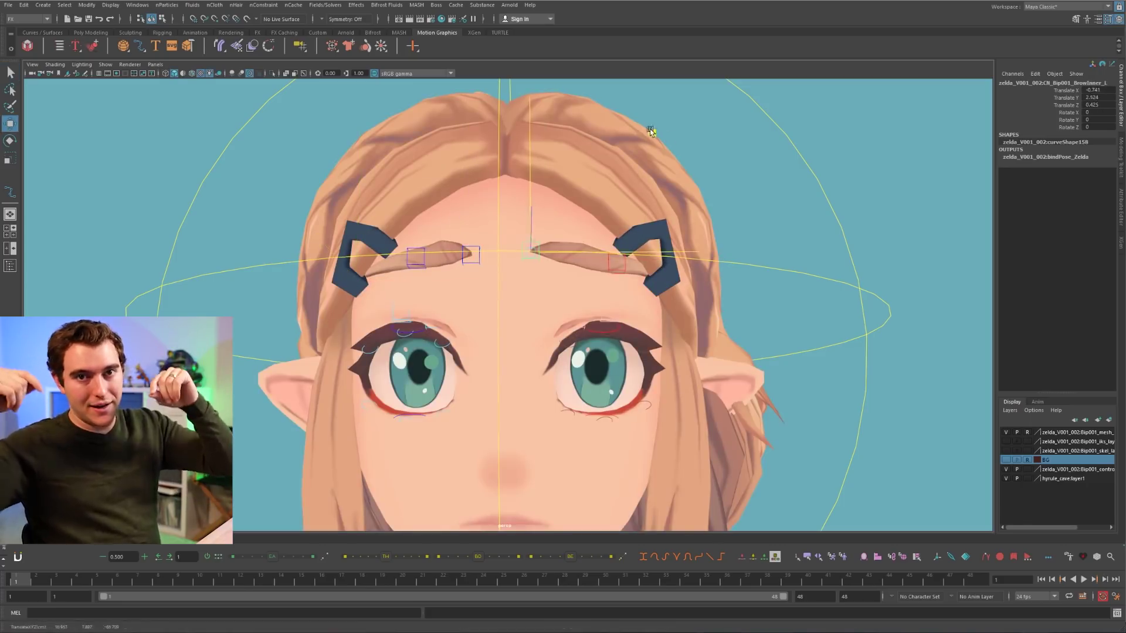
{"action": "left_click", "coordinate": [617, 263]}
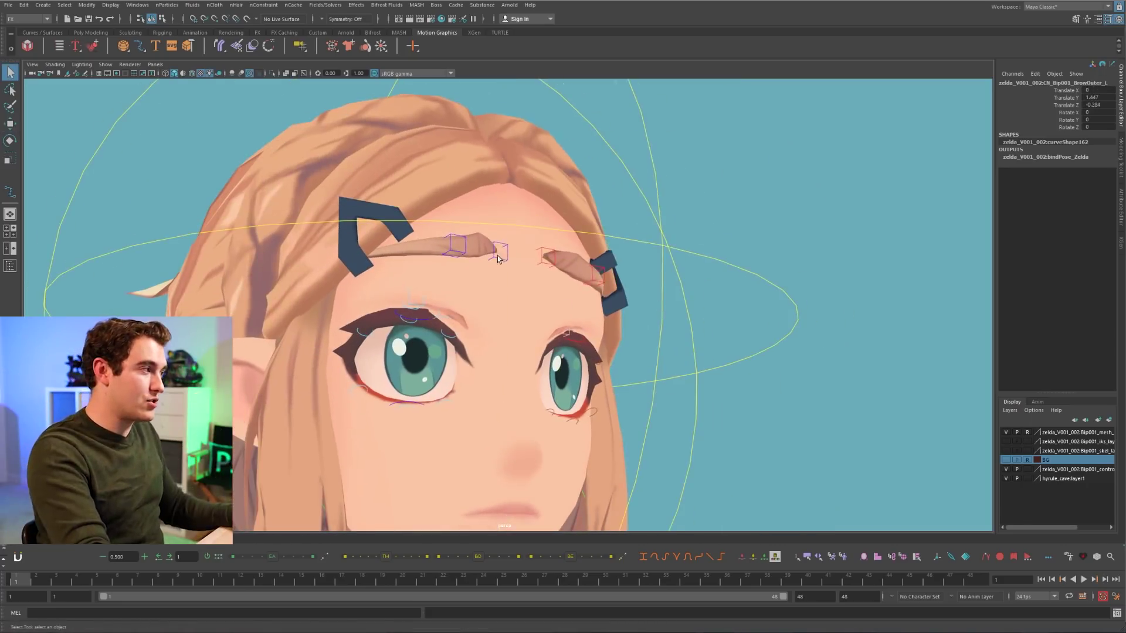
{"action": "key", "text": "q"}
{"action": "left_click_drag", "start_coordinate": [596, 302], "coordinate": [504, 339], "text": "alt"}
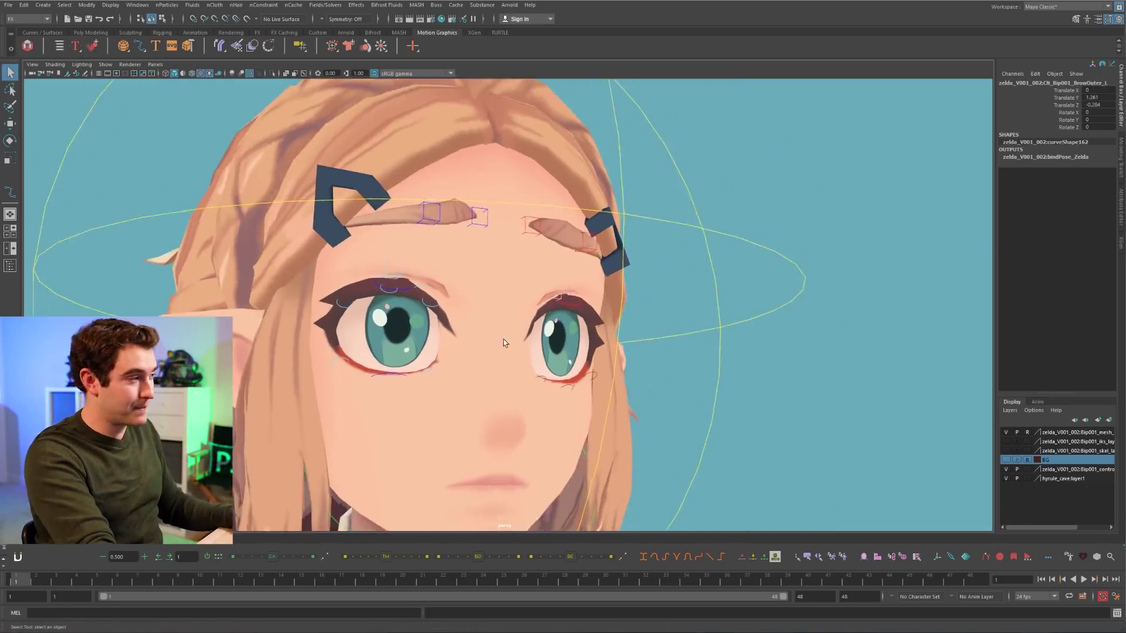
- Pull up the upper eyelid sub controls of the character's right eye to reshape the lid
{"action": "left_click", "coordinate": [377, 291]}
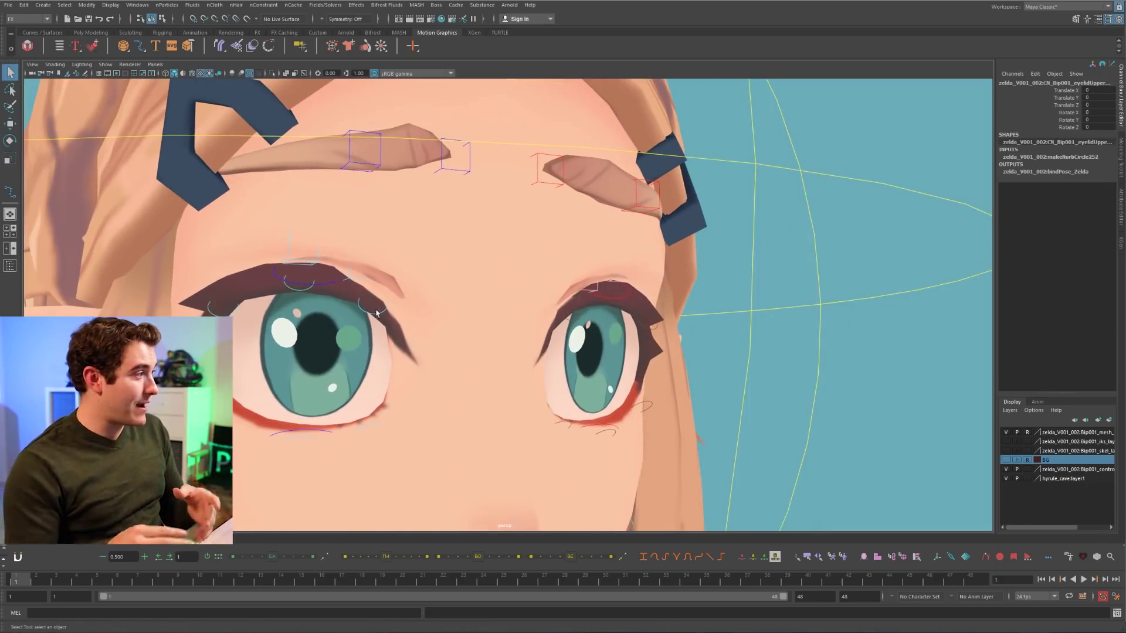
{"action": "key", "text": "w"}
{"action": "left_click_drag", "start_coordinate": [236, 336], "coordinate": [258, 313]}
{"action": "key", "text": "q"}
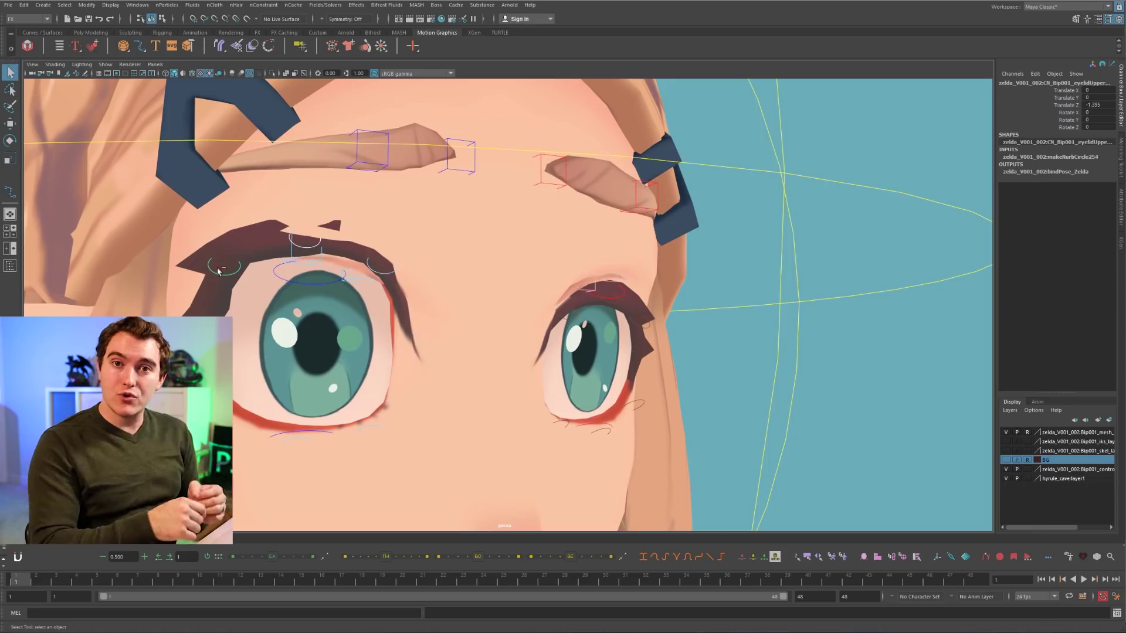
{"action": "left_click", "coordinate": [377, 268]}
{"action": "key", "text": "w"}
{"action": "left_click_drag", "start_coordinate": [377, 311], "coordinate": [574, 293], "text": "alt"}
{"action": "left_click_drag", "start_coordinate": [542, 195], "coordinate": [487, 220]}
{"action": "left_click_drag", "start_coordinate": [469, 231], "coordinate": [499, 241], "text": "alt"}
- Raise the upper eyelid sub controls of the character's left eye to widen it like the right one
{"action": "left_click", "coordinate": [535, 246]}
{"action": "key", "text": "q"}
{"action": "left_click_drag", "start_coordinate": [704, 276], "coordinate": [528, 301], "text": "alt"}
{"action": "left_click", "coordinate": [711, 322]}
{"action": "key", "text": "w"}
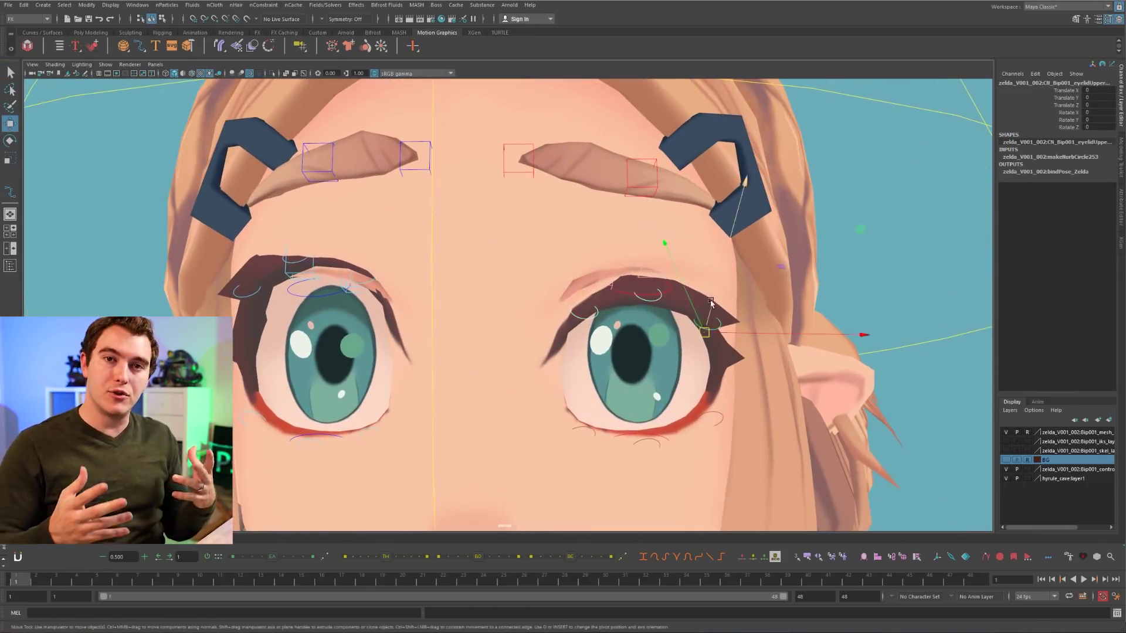
{"action": "left_click_drag", "start_coordinate": [712, 322], "coordinate": [711, 282]}
{"action": "mouse_move", "coordinate": [586, 284]}
{"action": "left_mouse_down", "text": "alt"}
{"action": "mouse_move", "coordinate": [516, 284]}
{"action": "mouse_move", "coordinate": [592, 293]}
{"action": "left_mouse_up", "text": "alt"}
{"action": "key", "text": "q"}
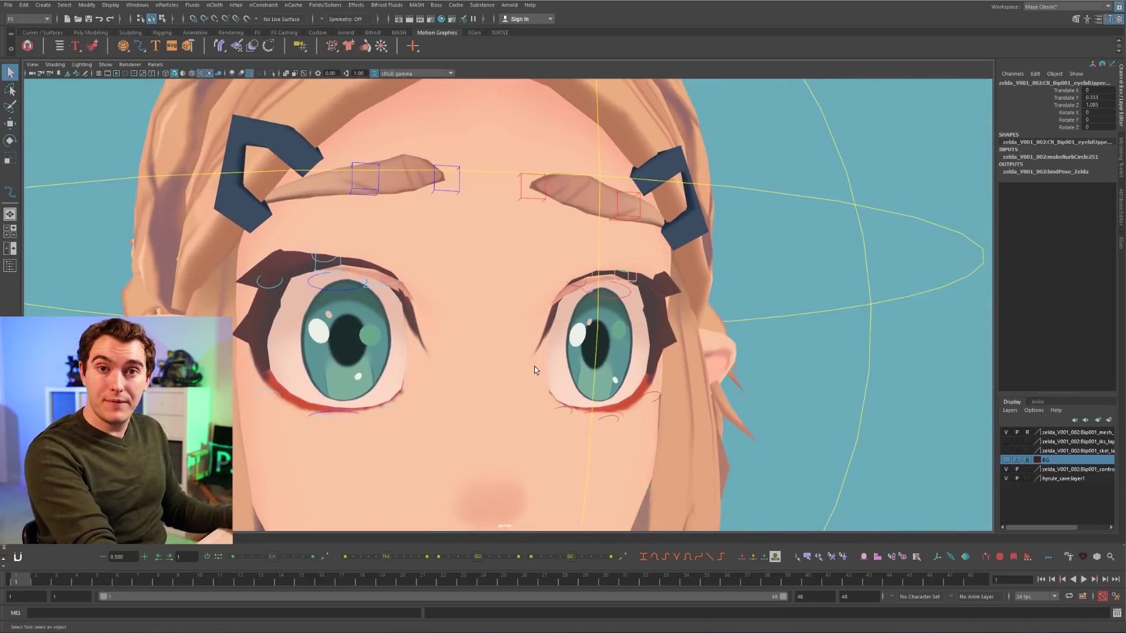
- Try raising the brow flesh control above the character's right eye, and undo the move
{"action": "left_click_drag", "start_coordinate": [533, 367], "coordinate": [540, 245], "text": "alt"}
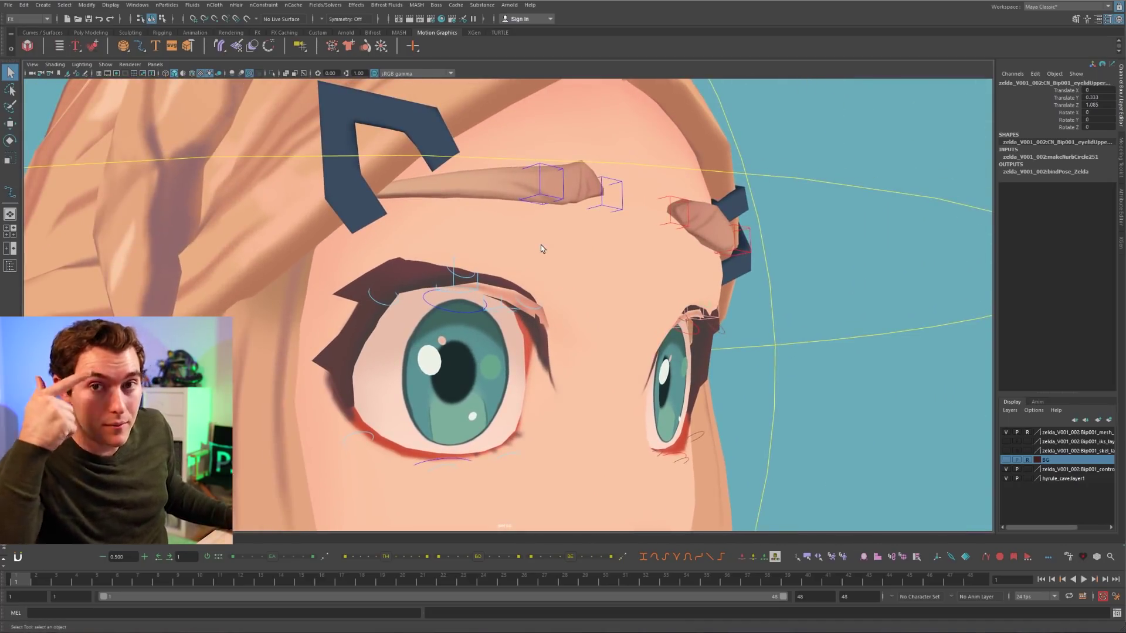
{"action": "left_click_drag", "start_coordinate": [505, 170], "coordinate": [470, 262], "text": "alt"}
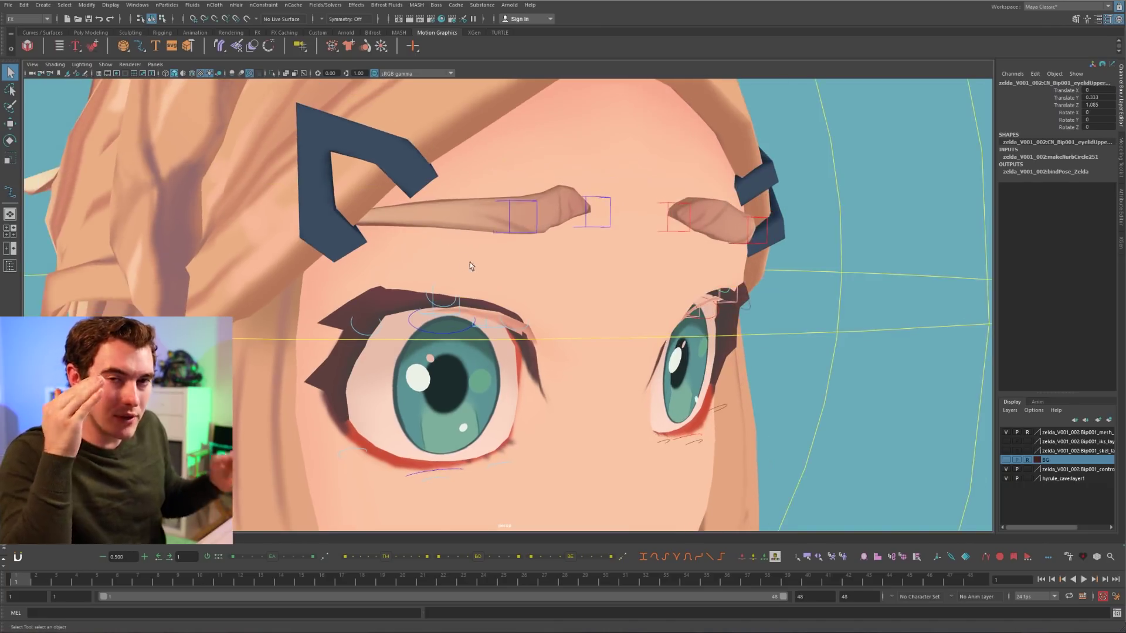
{"action": "left_click", "coordinate": [453, 305]}
{"action": "left_click", "coordinate": [451, 316]}
{"action": "key", "text": "w"}
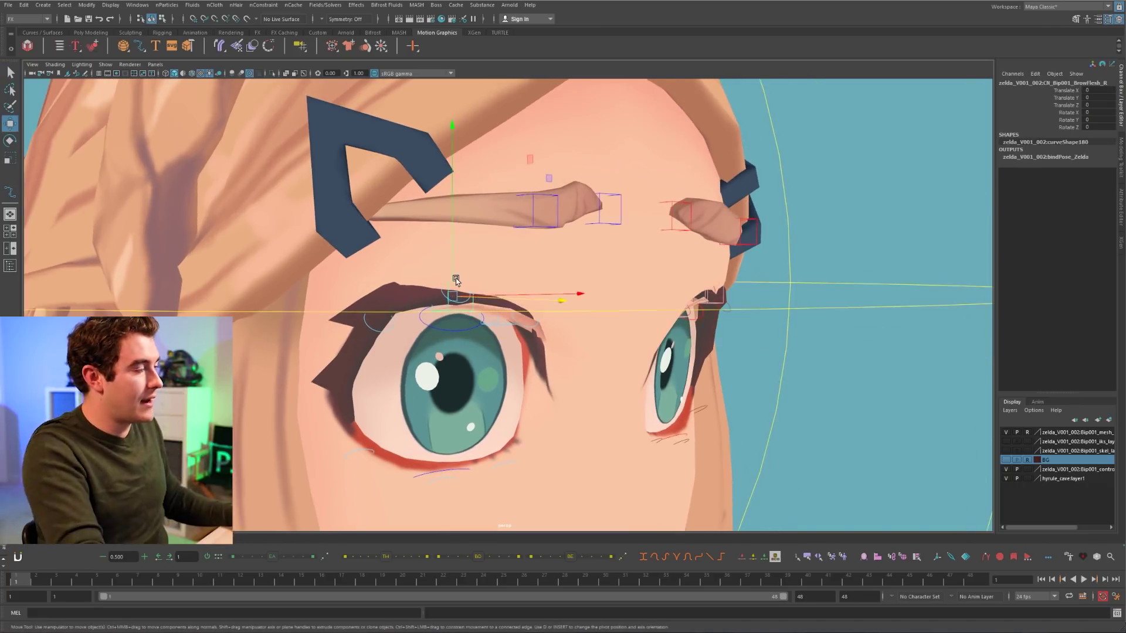
{"action": "left_click_drag", "start_coordinate": [455, 278], "coordinate": [533, 262]}
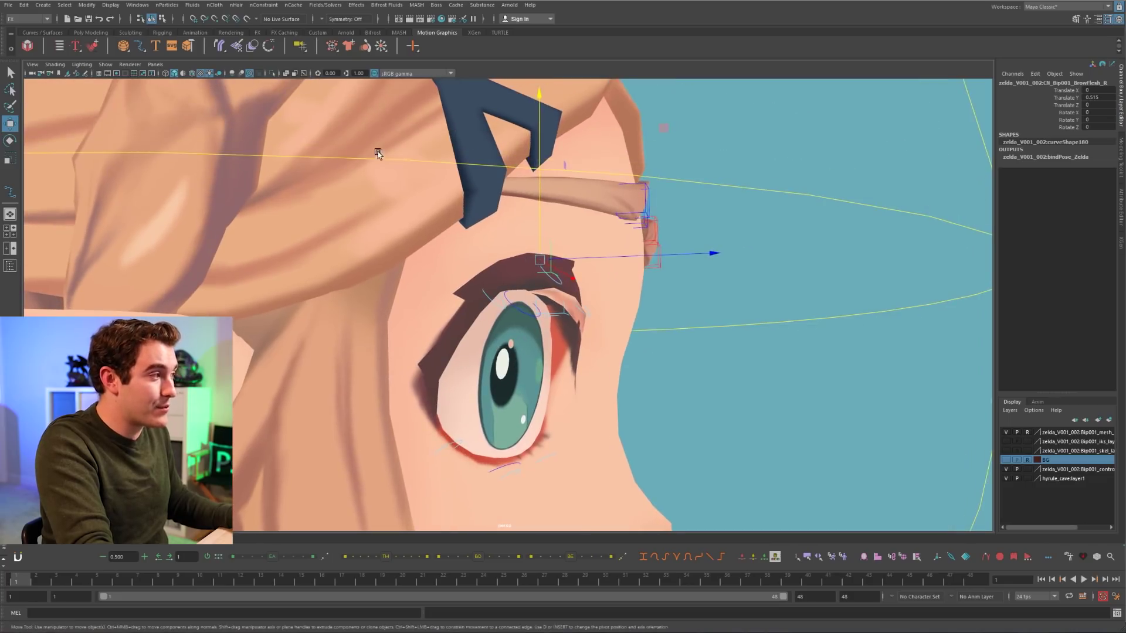
{"action": "key", "text": "ctrl+z"}
- Show the wireframe over the shaded model and raise the brow flesh control above the character's left eye by about 0.7
{"action": "key", "text": "alt+5"}
{"action": "mouse_move", "coordinate": [529, 215]}
{"action": "left_mouse_down", "text": "alt"}
{"action": "mouse_move", "coordinate": [508, 228]}
{"action": "mouse_move", "coordinate": [506, 210]}
{"action": "mouse_move", "coordinate": [508, 235]}
{"action": "left_mouse_up", "text": "alt"}
{"action": "left_click_drag", "start_coordinate": [508, 235], "coordinate": [477, 277], "text": "alt"}
{"action": "left_click_drag", "start_coordinate": [694, 293], "coordinate": [662, 289], "text": "alt"}
{"action": "key", "text": "q"}
{"action": "left_click", "coordinate": [741, 297]}
{"action": "left_click", "coordinate": [738, 297]}
{"action": "key", "text": "w"}
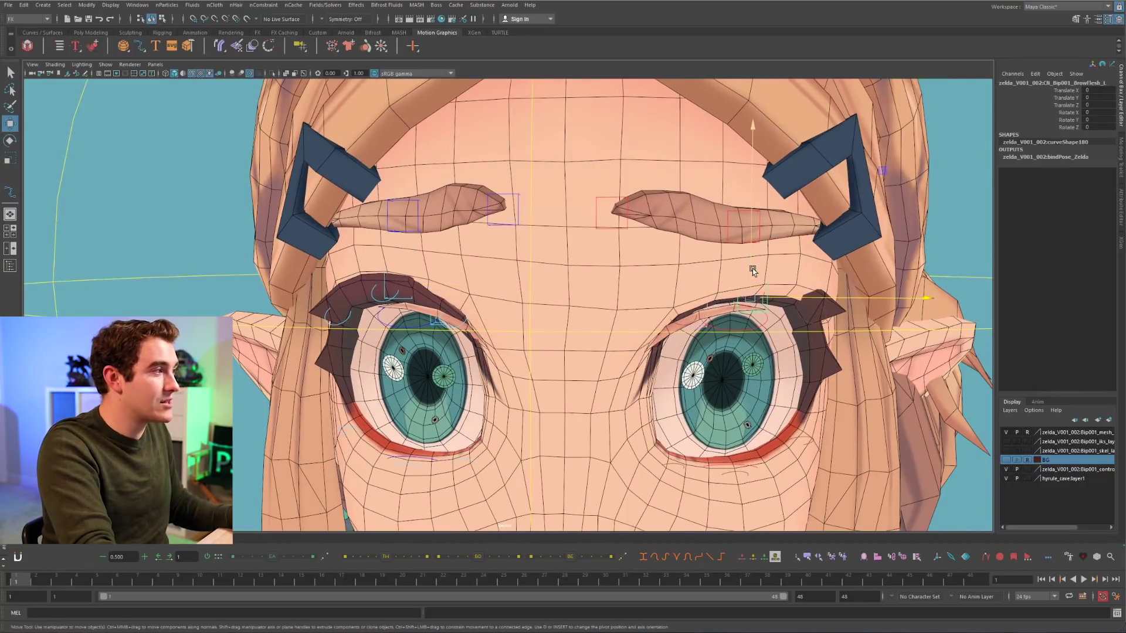
{"action": "left_click_drag", "start_coordinate": [752, 269], "coordinate": [396, 216]}
{"action": "key", "text": "q"}
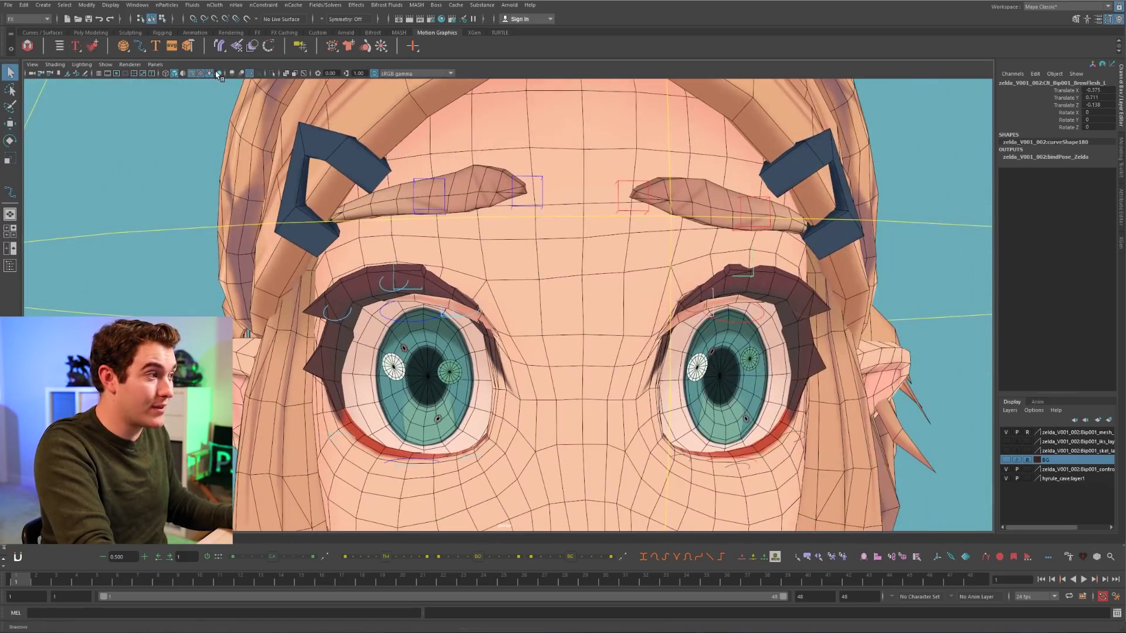
- Turn off the wireframe overlay and move the character's right eyelid crease control up to about Translate Y 1.3 and Z 1.07
{"action": "left_click", "coordinate": [191, 74]}
{"action": "left_click_drag", "start_coordinate": [469, 293], "coordinate": [469, 320], "text": "alt"}
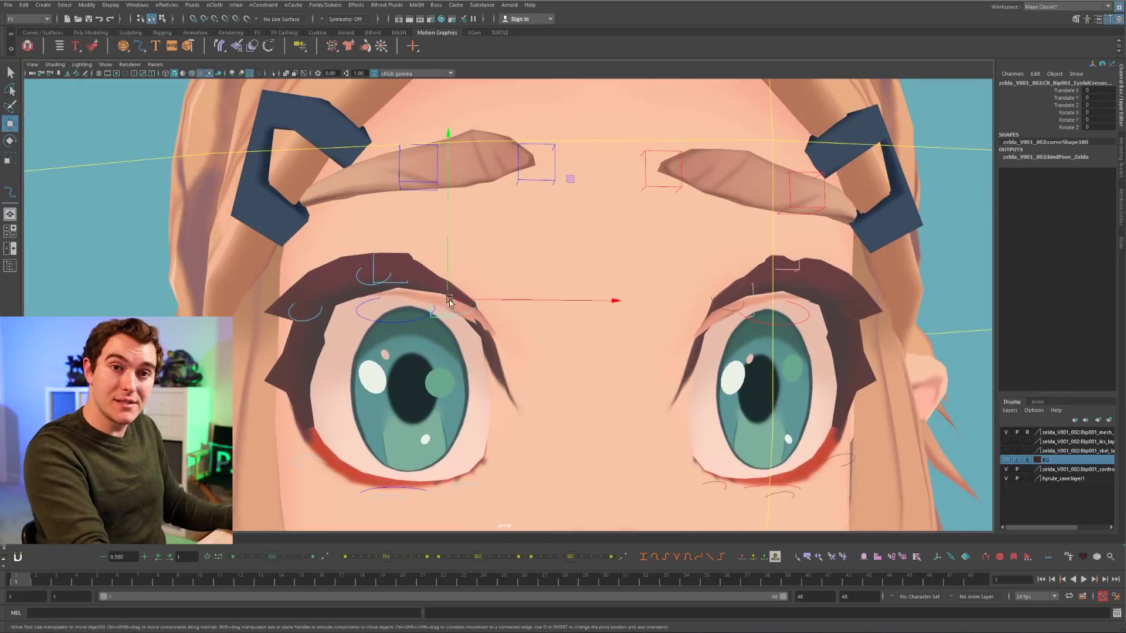
{"action": "left_click_drag", "start_coordinate": [453, 301], "coordinate": [453, 276]}
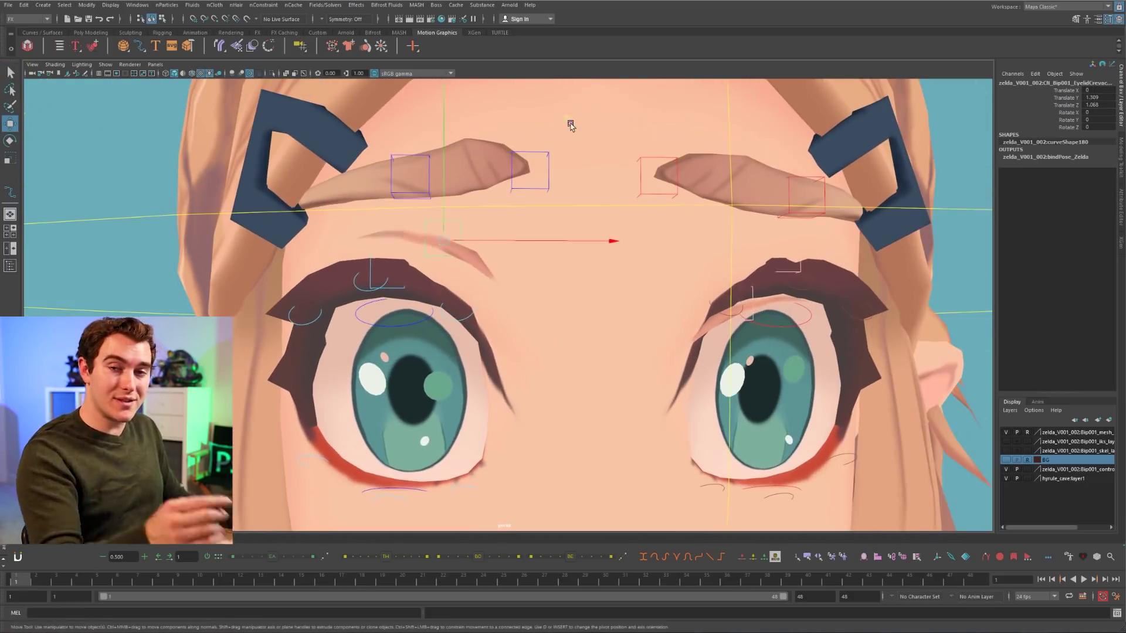
{"action": "key", "text": "q"}
- Raise the character's left eyelid crease control and adjust its position sideways and in depth along the brow
{"action": "left_click", "coordinate": [726, 314]}
{"action": "key", "text": "w"}
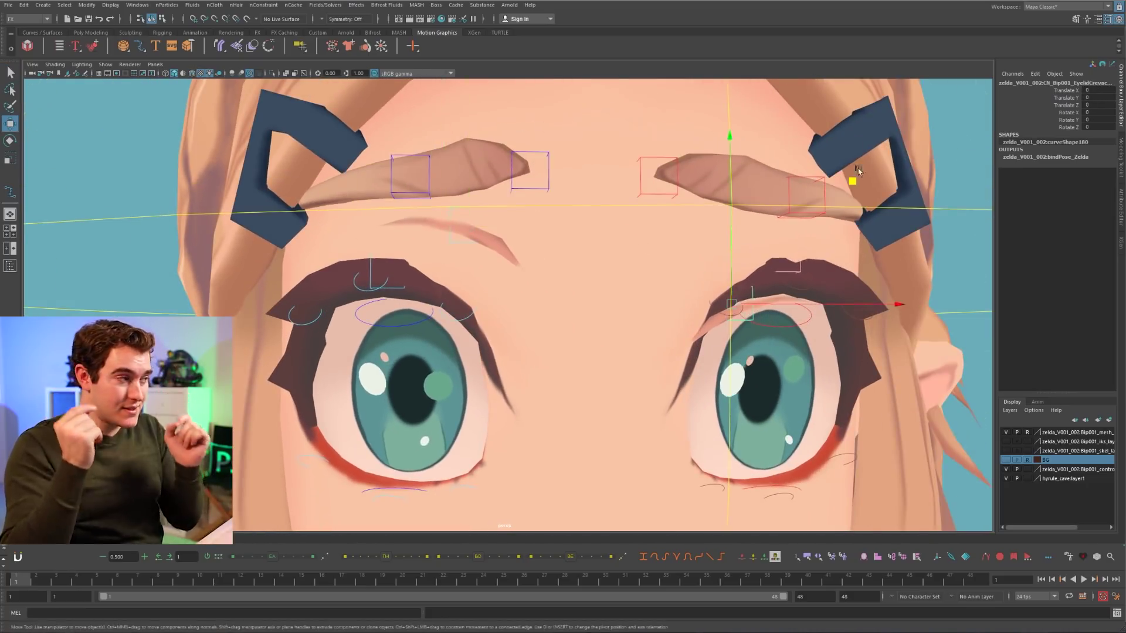
{"action": "left_click_drag", "start_coordinate": [852, 181], "coordinate": [821, 130]}
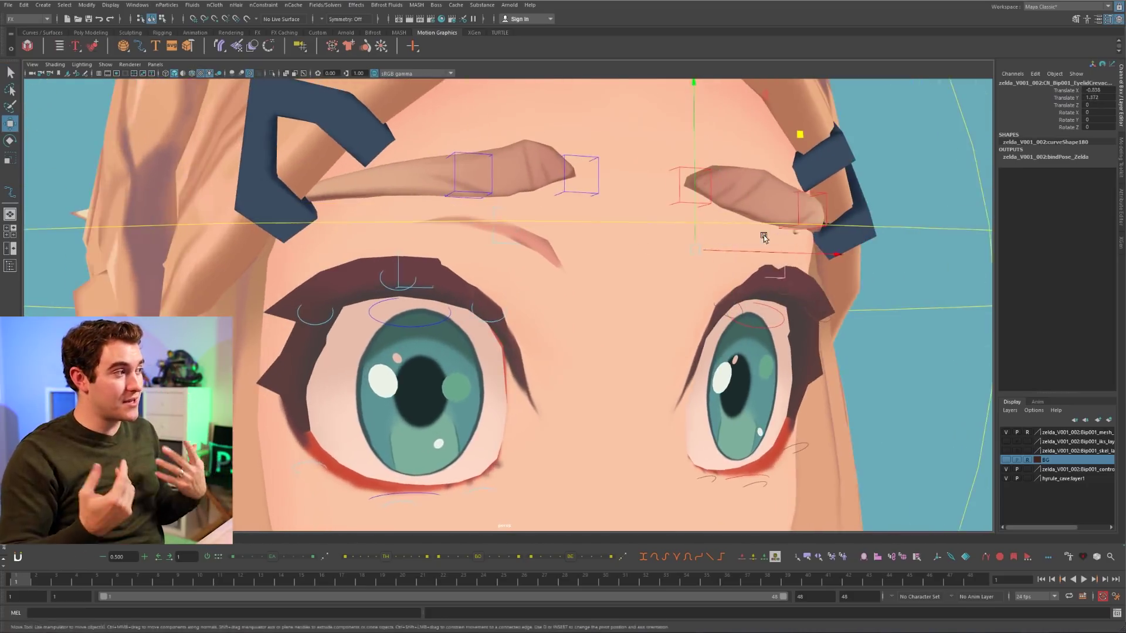
{"action": "left_click_drag", "start_coordinate": [763, 237], "coordinate": [791, 234]}
{"action": "left_click_drag", "start_coordinate": [792, 233], "coordinate": [721, 240], "text": "alt"}
{"action": "left_click_drag", "start_coordinate": [827, 227], "coordinate": [806, 227]}
{"action": "left_click_drag", "start_coordinate": [692, 264], "coordinate": [744, 272], "text": "alt"}
- Select a lower eyelid sub control on the character's right eye and move it slightly
{"action": "key", "text": "q"}
{"action": "left_click_drag", "start_coordinate": [481, 234], "coordinate": [638, 275], "text": "alt"}
{"action": "scroll", "coordinate": [639, 275], "scroll_direction": "down", "scroll_amount": 3}
{"action": "left_click", "coordinate": [452, 295]}
{"action": "key", "text": "w"}
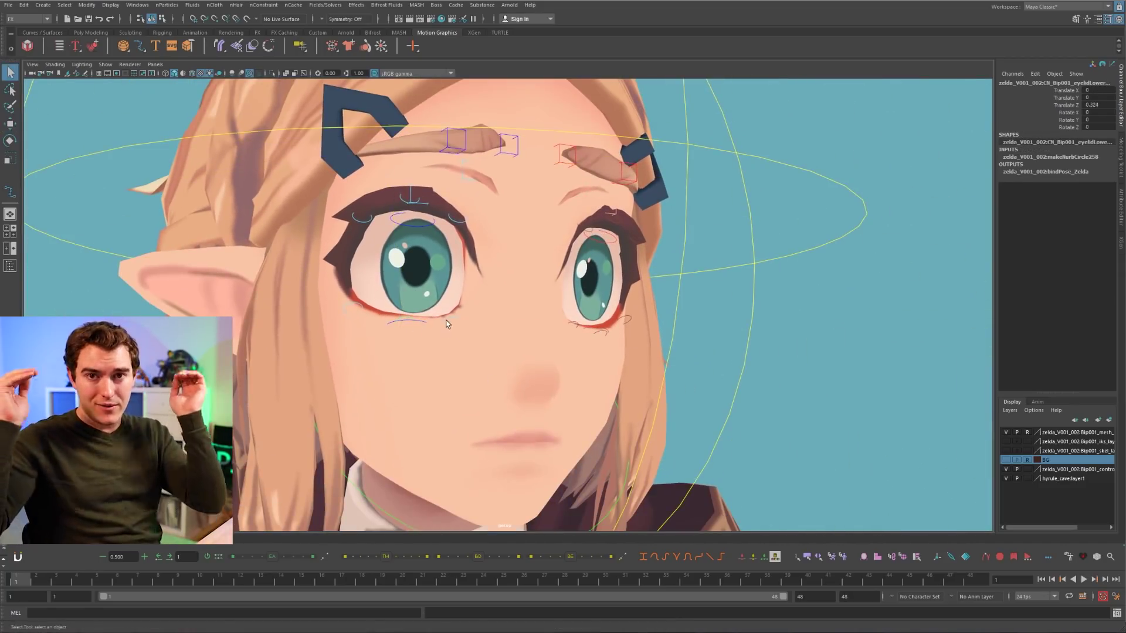
- Rotate the lower eyelid control of the character's left eye slightly around X, to about -5.8
{"action": "left_click", "coordinate": [601, 332]}
{"action": "key", "text": "e"}
{"action": "key", "text": "q"}
{"action": "scroll", "coordinate": [735, 318], "scroll_direction": "down", "scroll_amount": 6}
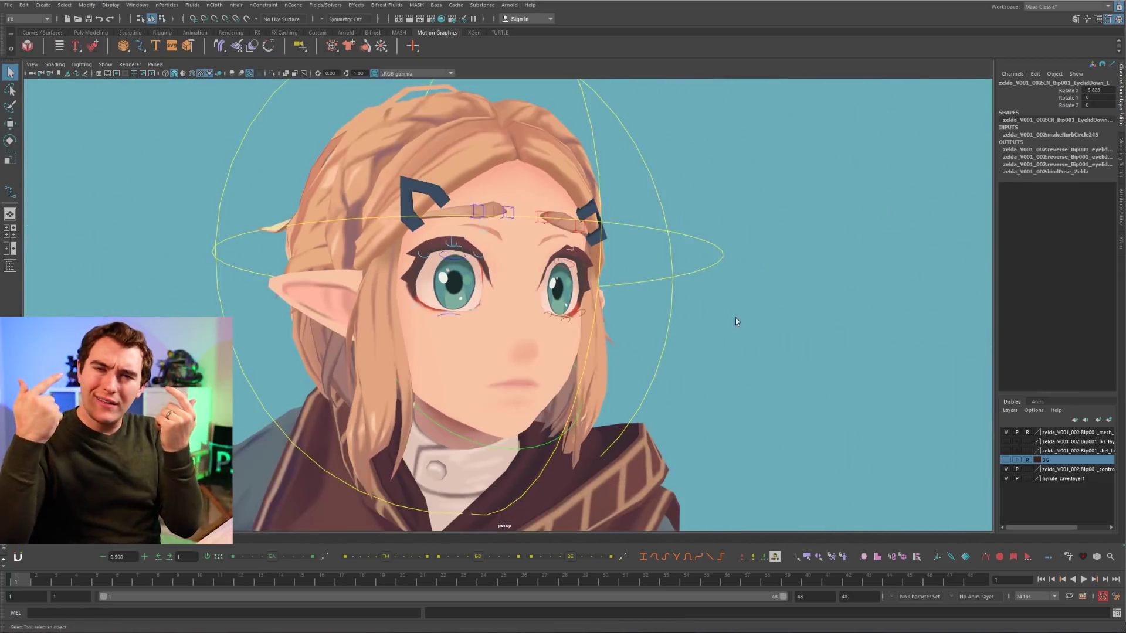
- Set the eye look control's Pupil Dilation to about -0.01 and its Iris Dilation to -1
{"action": "scroll", "coordinate": [687, 226], "scroll_direction": "down", "scroll_amount": 2}
{"action": "left_click", "coordinate": [746, 205]}
{"action": "left_click", "coordinate": [1059, 156]}
{"action": "middle_click_drag", "start_coordinate": [897, 168], "coordinate": [870, 168]}
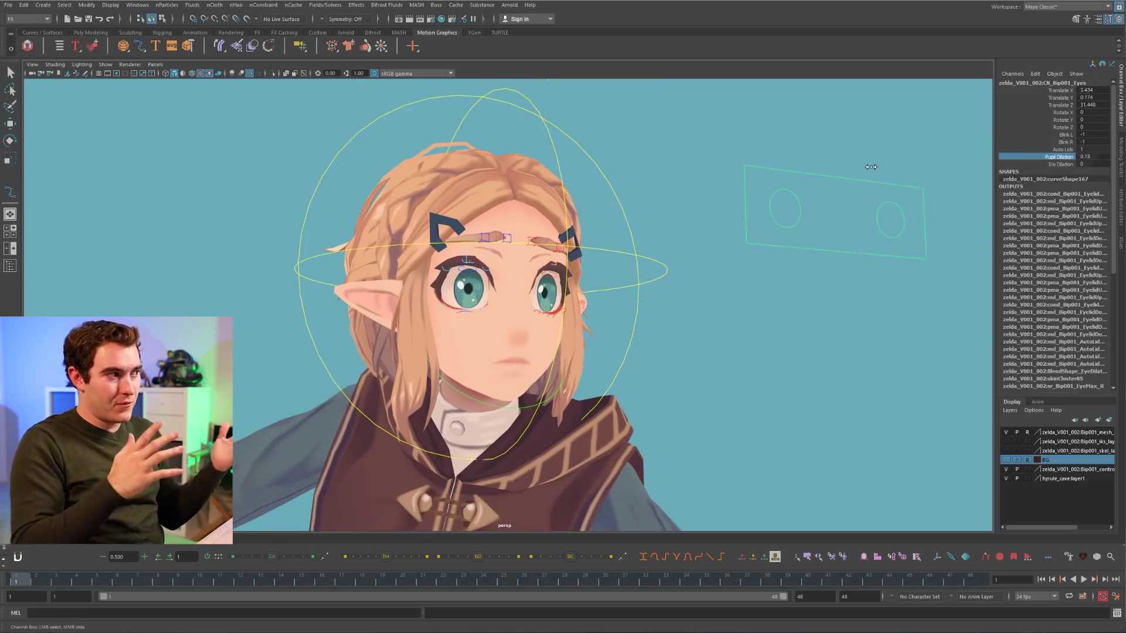
{"action": "left_click", "coordinate": [1059, 164]}
{"action": "middle_click_drag", "start_coordinate": [827, 199], "coordinate": [786, 200]}
- Try moving the main eye look control slightly and then far upward and sideways, and undo both moves
{"action": "key", "text": "w"}
{"action": "scroll", "coordinate": [868, 176], "scroll_direction": "up", "scroll_amount": 2}
{"action": "left_click_drag", "start_coordinate": [962, 124], "coordinate": [966, 133]}
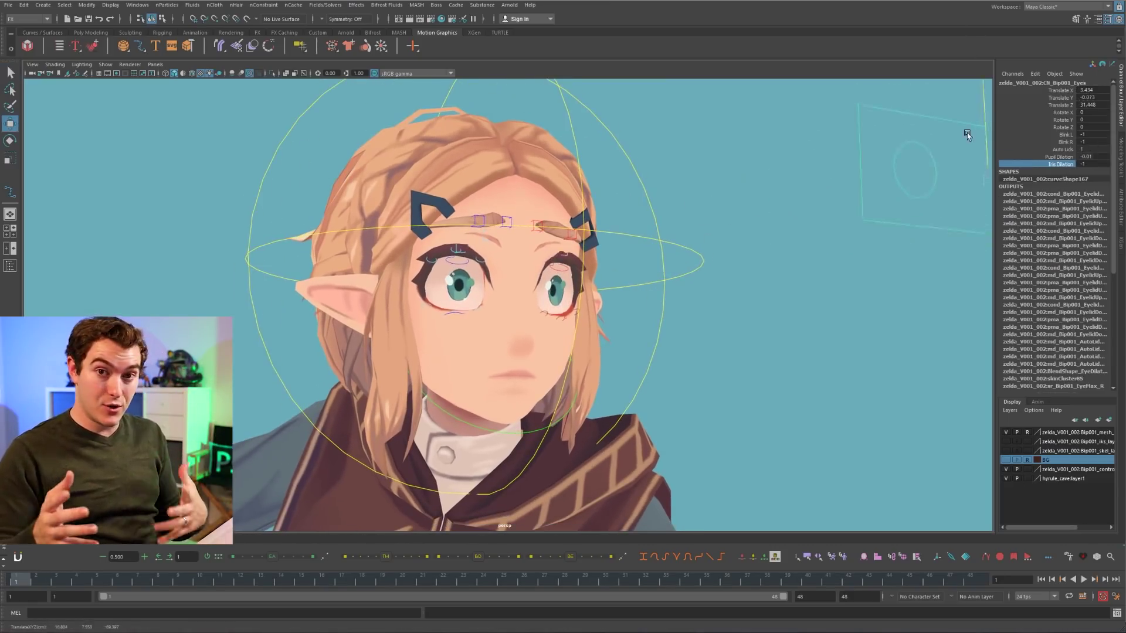
{"action": "key", "text": "ctrl+z"}
{"action": "scroll", "coordinate": [942, 363], "scroll_direction": "down", "scroll_amount": 2}
{"action": "middle_click_drag", "start_coordinate": [942, 363], "coordinate": [906, 368], "text": "alt"}
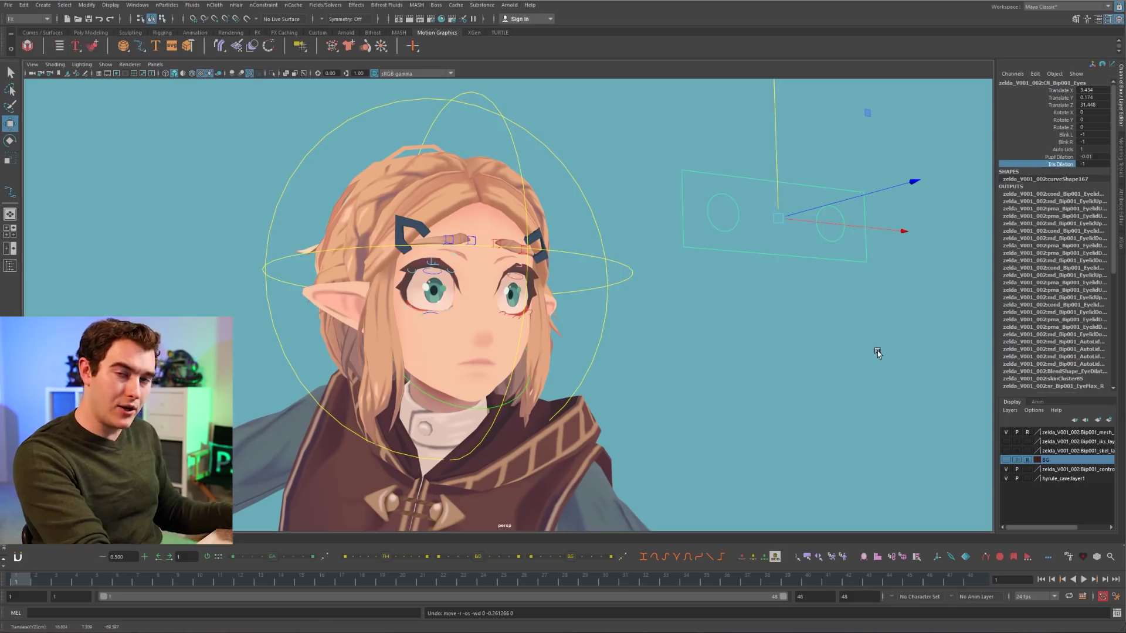
{"action": "left_click_drag", "start_coordinate": [773, 225], "coordinate": [667, 176]}
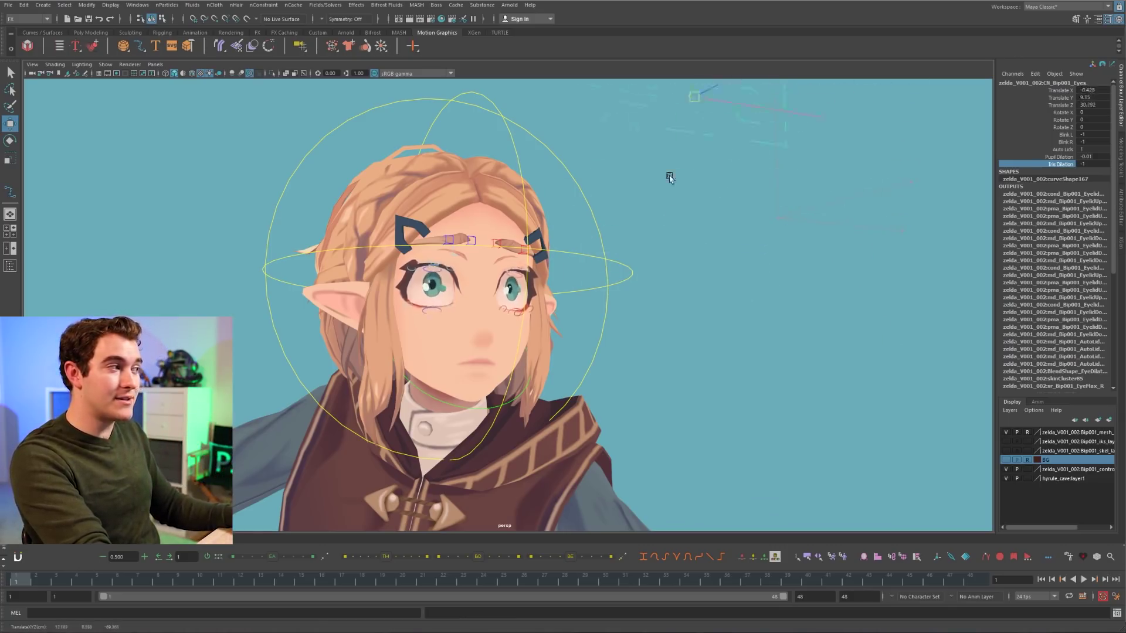
{"action": "key", "text": "ctrl+z"}
- Select the eye look control's Auto Lids attribute and move the control upward to test the eyelid response
{"action": "left_click", "coordinate": [1063, 150]}
{"action": "key", "text": "w"}
{"action": "left_click_drag", "start_coordinate": [777, 219], "coordinate": [779, 189]}
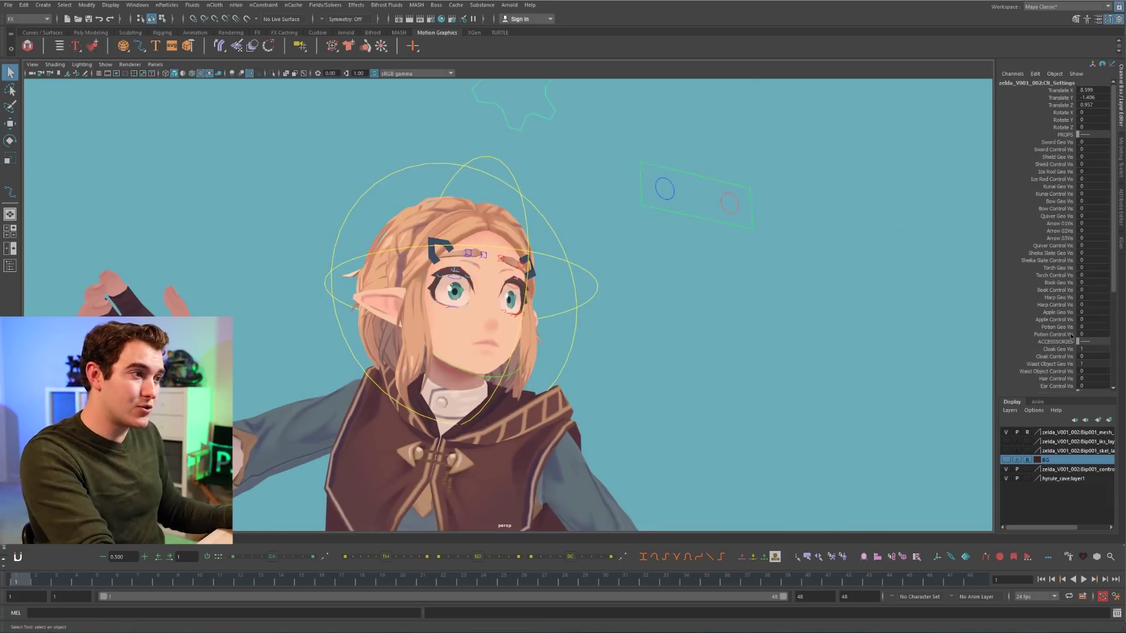
- Turn on Eye Spec Control Vis in the rig's settings control for a close-up of the eyes
{"action": "scroll", "coordinate": [1071, 339], "scroll_direction": "down", "scroll_amount": 6}
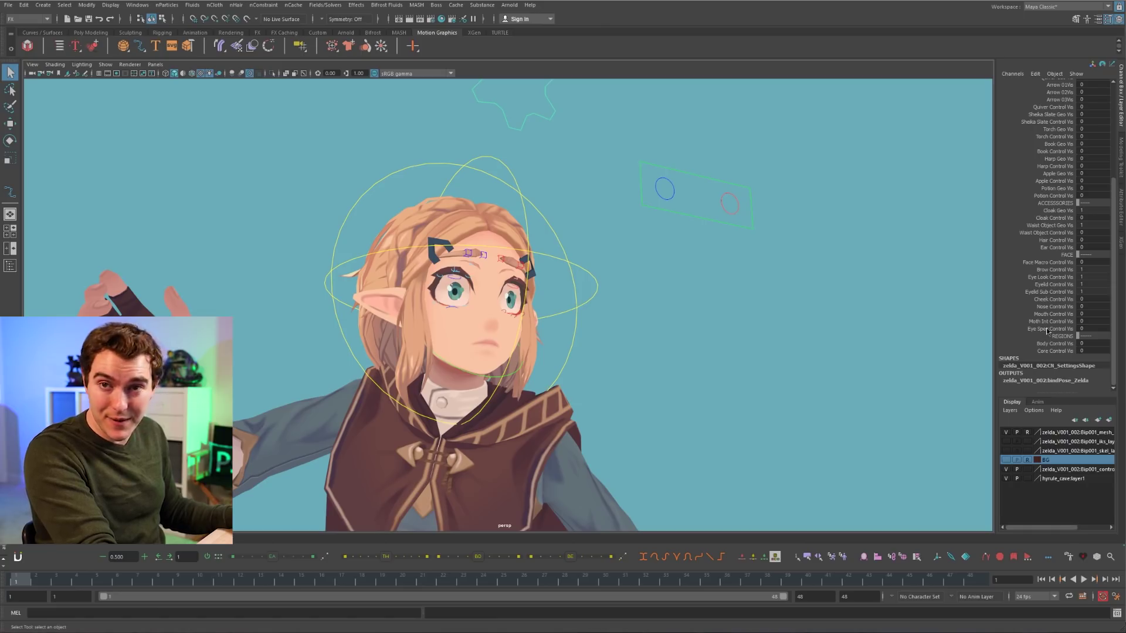
{"action": "left_click", "coordinate": [1062, 330]}
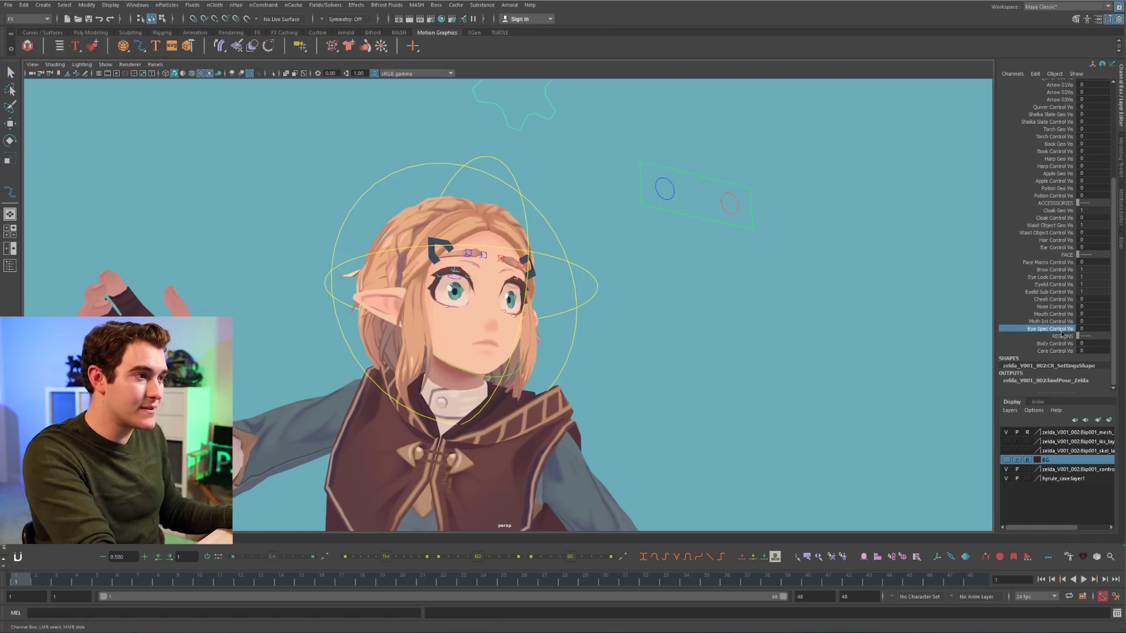
{"action": "right_click_drag", "start_coordinate": [369, 339], "coordinate": [747, 309], "text": "alt"}
{"action": "left_click_drag", "start_coordinate": [352, 367], "coordinate": [249, 377], "text": "alt"}
{"action": "right_click_drag", "start_coordinate": [249, 377], "coordinate": [535, 342], "text": "alt"}
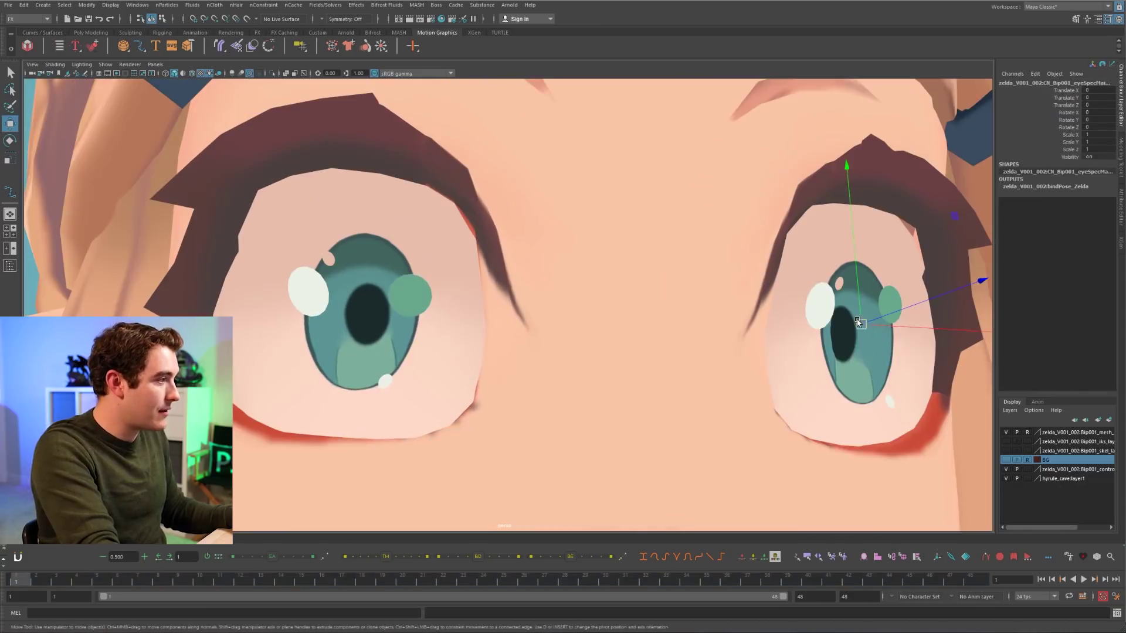
- Try moving the master specular control of the character's left eye, undo it, and show the control curves again
{"action": "mouse_move", "coordinate": [858, 323]}
{"action": "left_mouse_down"}
{"action": "mouse_move", "coordinate": [867, 312]}
{"action": "mouse_move", "coordinate": [858, 320]}
{"action": "left_mouse_up"}
{"action": "key", "text": "ctrl+z"}
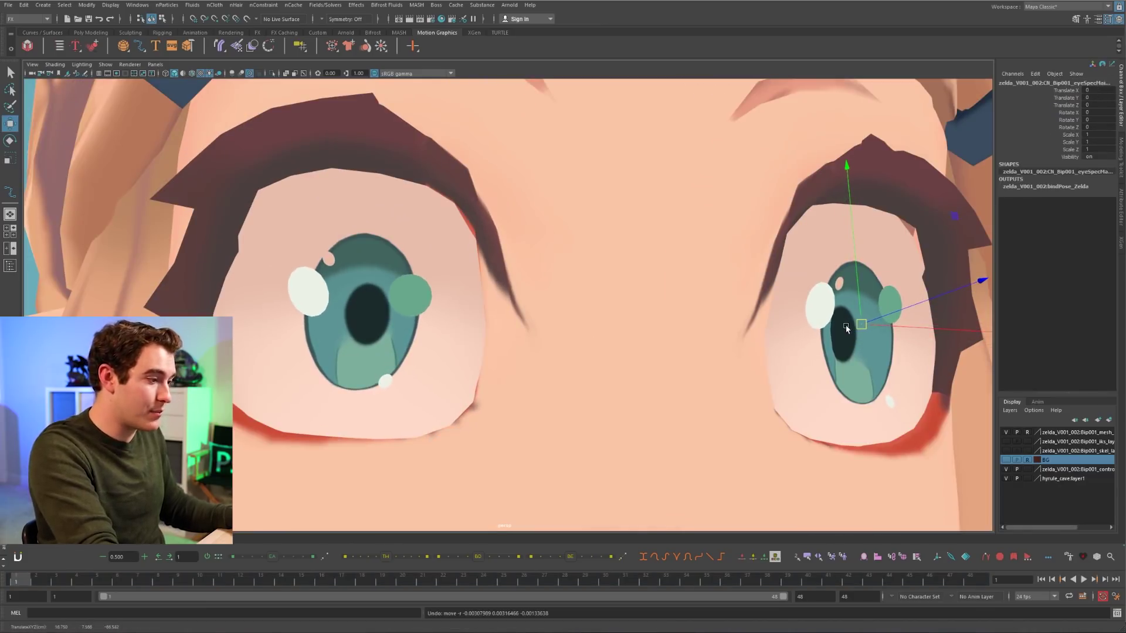
{"action": "key", "text": "alt+1"}
{"action": "key", "text": "q"}
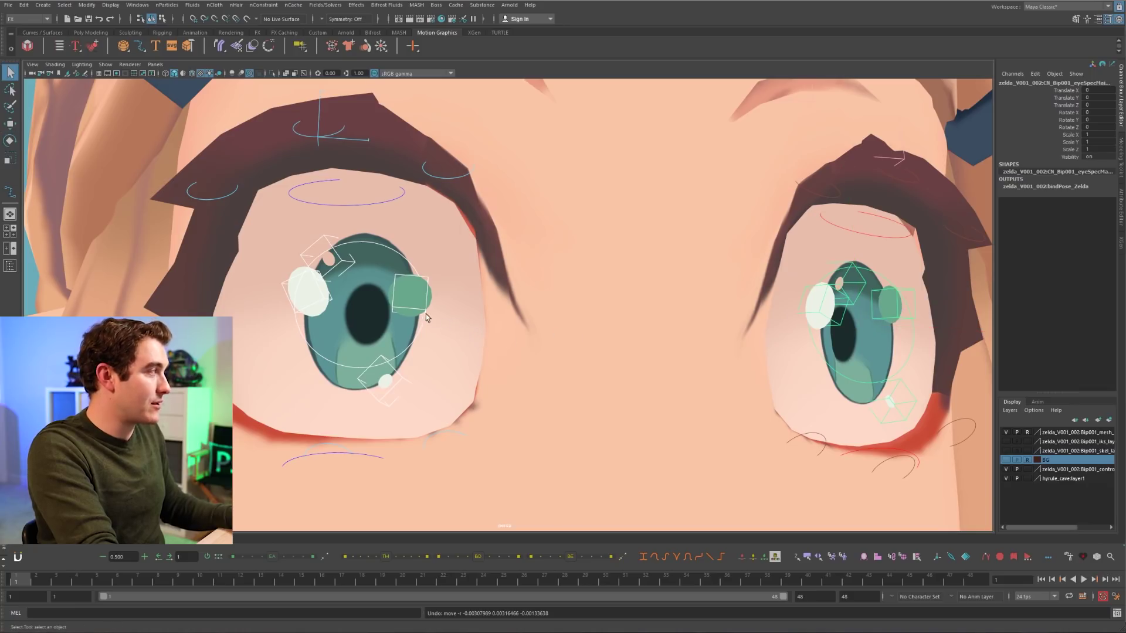
- Try moving the green highlight control of the character's right eye sideways to about Translate Z -0.32, and undo it
{"action": "left_click", "coordinate": [417, 307]}
{"action": "key", "text": "w"}
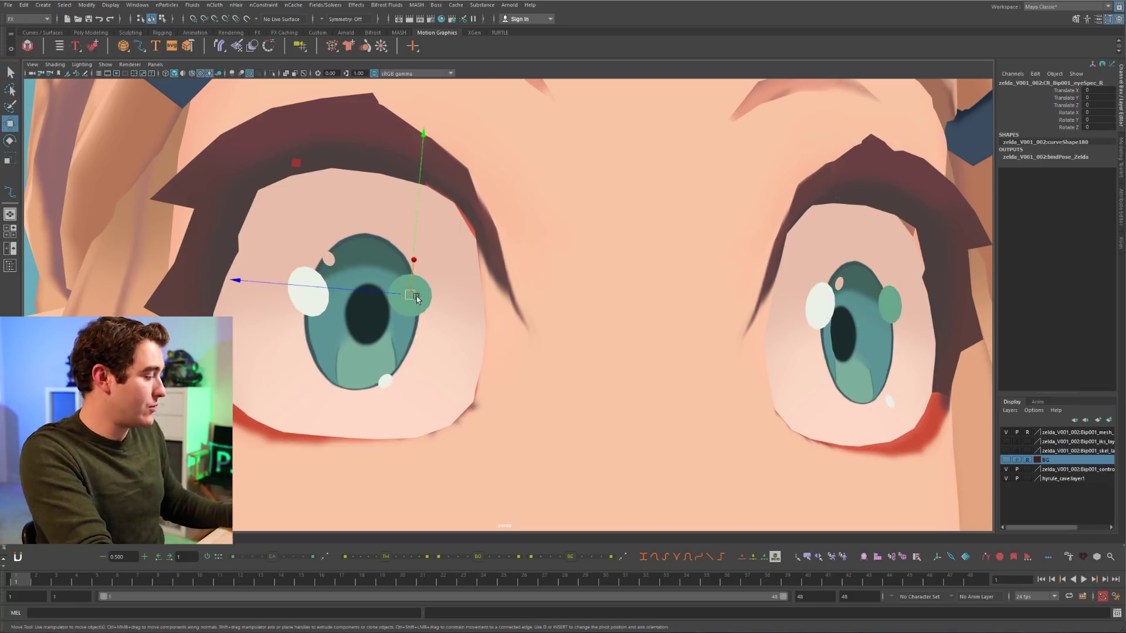
{"action": "left_click_drag", "start_coordinate": [416, 297], "coordinate": [431, 297]}
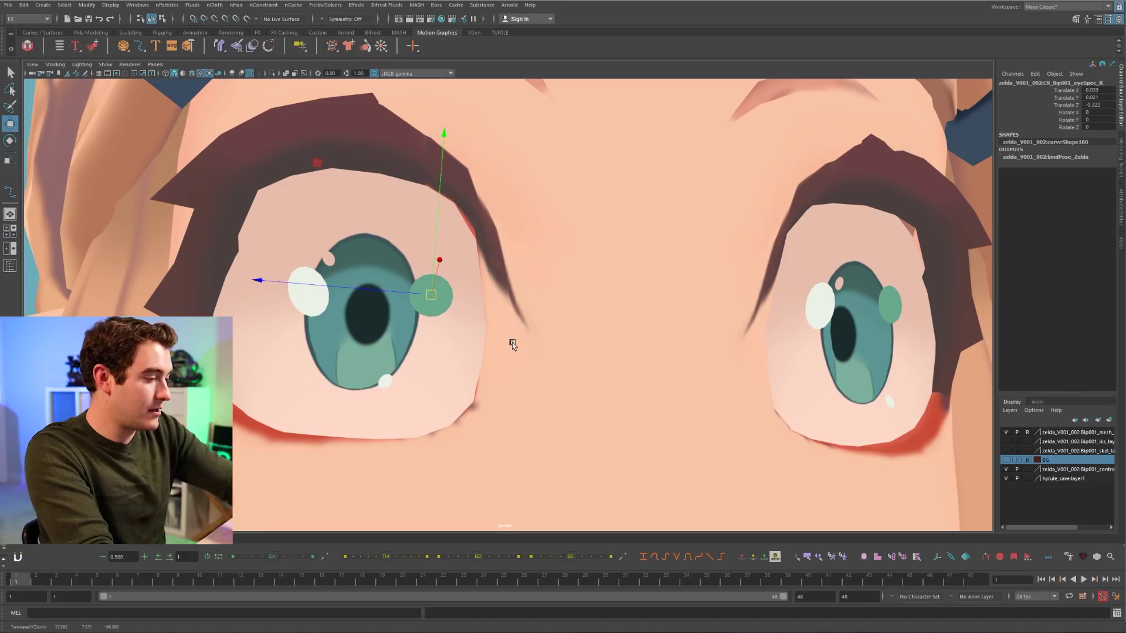
{"action": "key", "text": "ctrl+z"}
{"action": "key", "text": "q"}
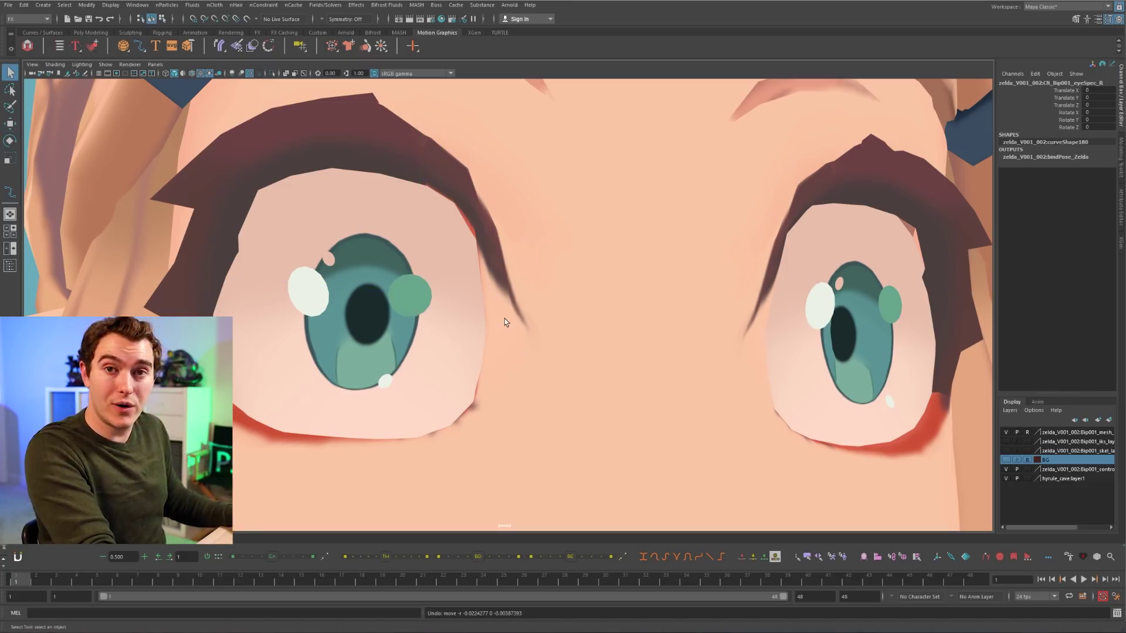
{"action": "key", "text": "alt+1"}
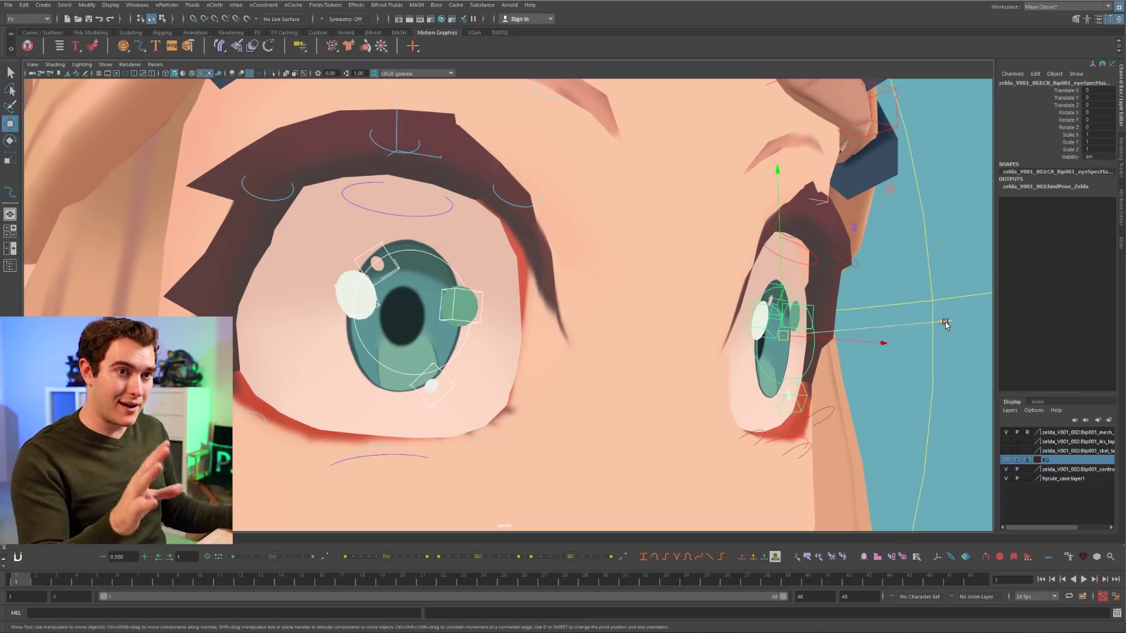
- Move the master specular control of the character's left eye along its Z axis and clear the selection
{"action": "left_click_drag", "start_coordinate": [945, 322], "coordinate": [902, 329]}
{"action": "key", "text": "q"}
{"action": "left_click", "coordinate": [868, 335]}
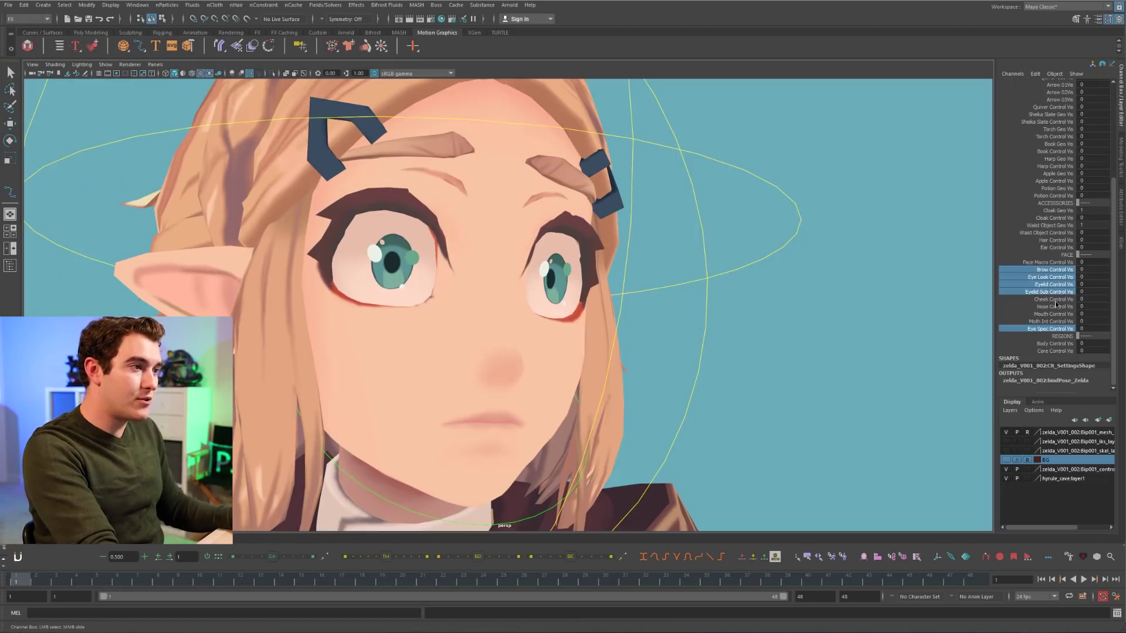
- Set the Cheek, Nose, Mouth and Mouth Int Control Vis attributes to 1
{"action": "left_click_drag", "start_coordinate": [1055, 301], "coordinate": [1060, 322]}
{"action": "middle_click_drag", "start_coordinate": [777, 283], "coordinate": [809, 283]}
{"action": "key", "text": "q"}
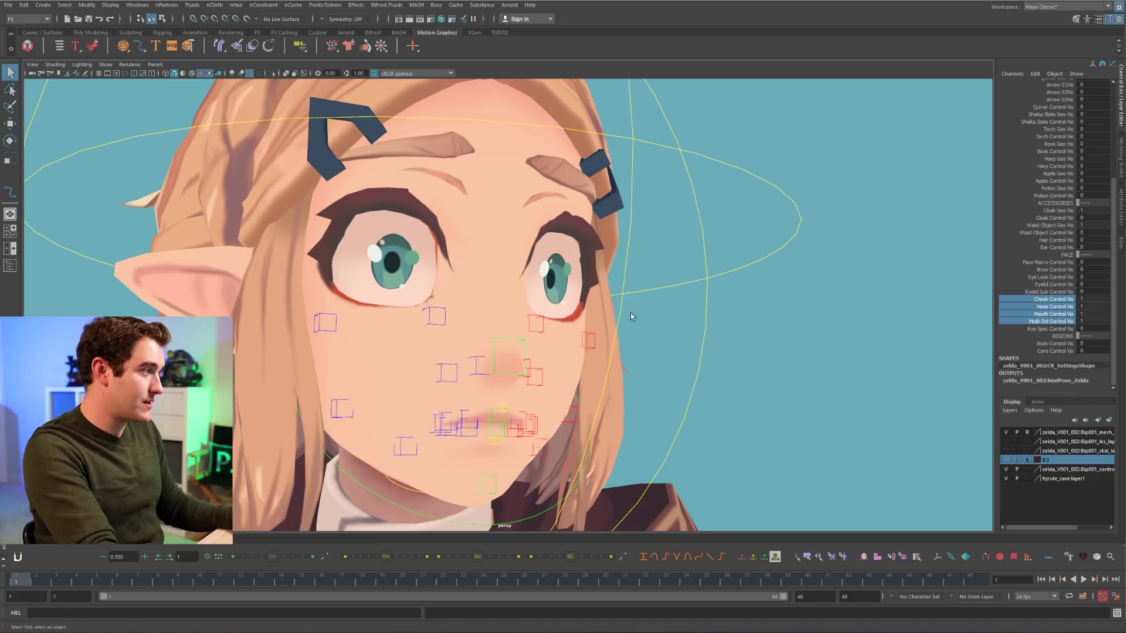
- Show the wireframe over the shaded face, try moving the character's right smile control upward, and undo the move
{"action": "mouse_move", "coordinate": [632, 313]}
{"action": "left_mouse_down", "text": "alt"}
{"action": "mouse_move", "coordinate": [602, 332]}
{"action": "mouse_move", "coordinate": [685, 326]}
{"action": "mouse_move", "coordinate": [657, 320]}
{"action": "left_mouse_up", "text": "alt"}
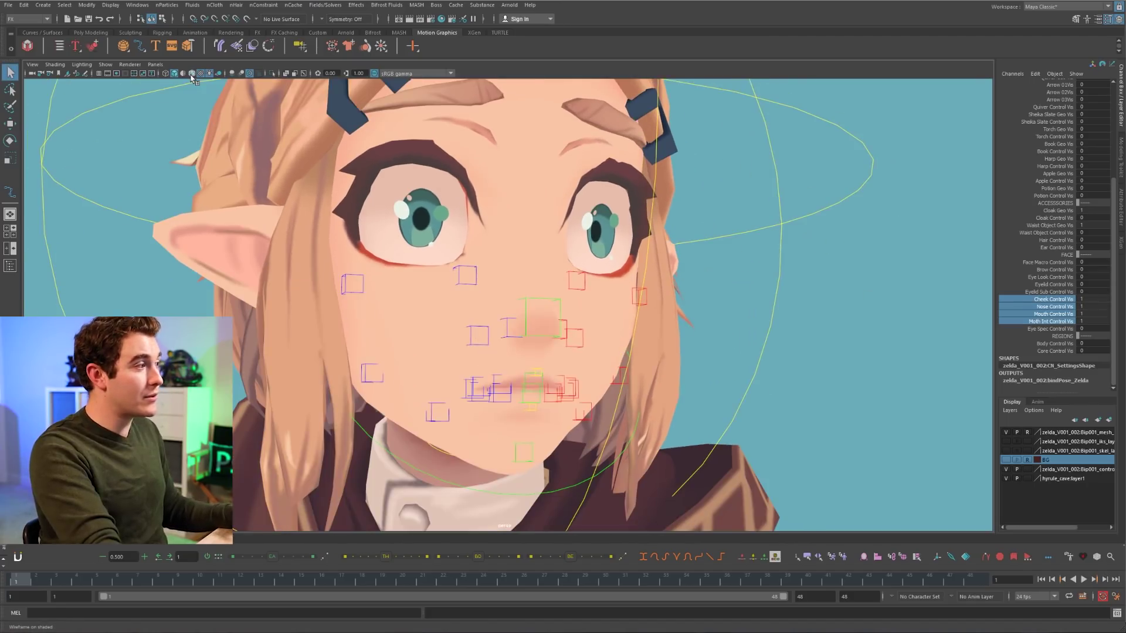
{"action": "left_click", "coordinate": [191, 74]}
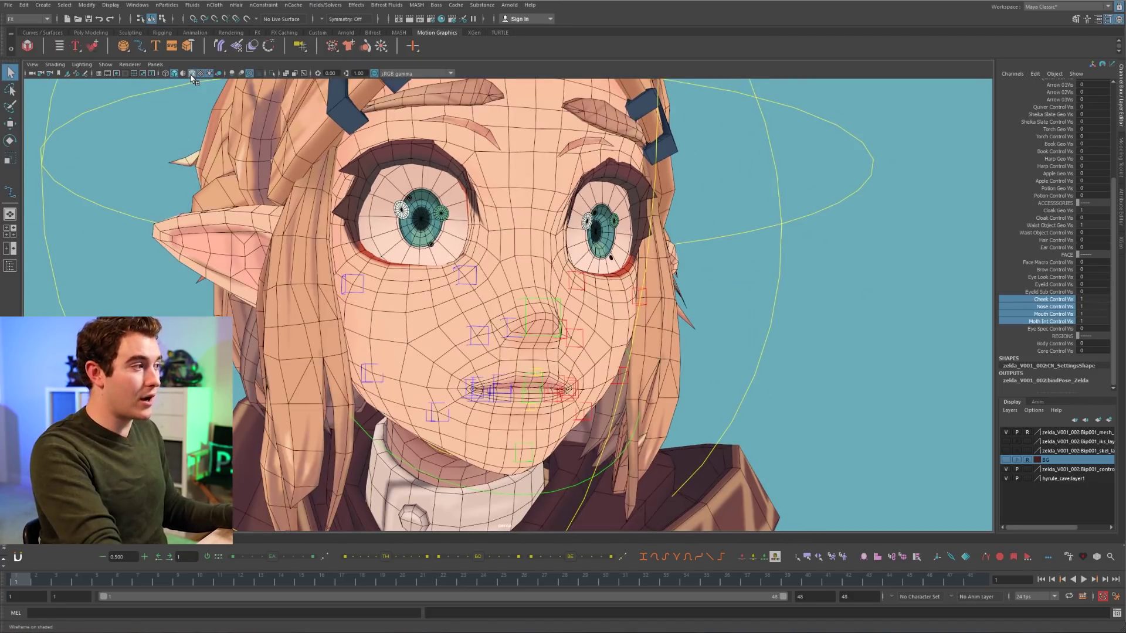
{"action": "left_click", "coordinate": [465, 345]}
{"action": "key", "text": "w"}
{"action": "left_click_drag", "start_coordinate": [466, 345], "coordinate": [469, 327]}
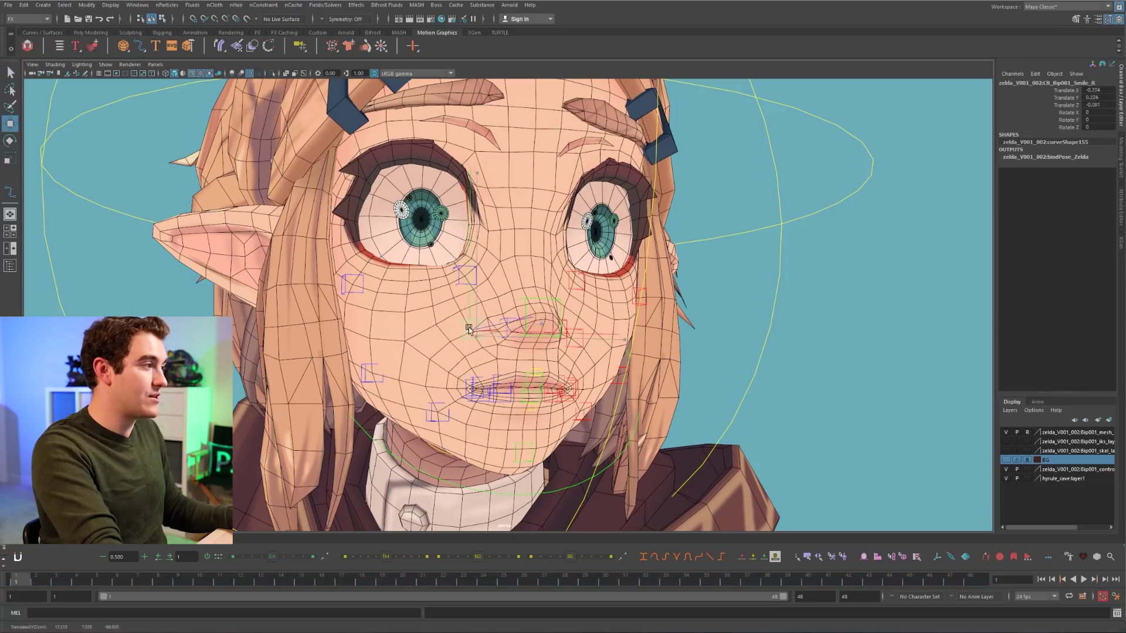
{"action": "key", "text": "ctrl+z"}
{"action": "key", "text": "ctrl+z"}
{"action": "key", "text": "ctrl+z"}
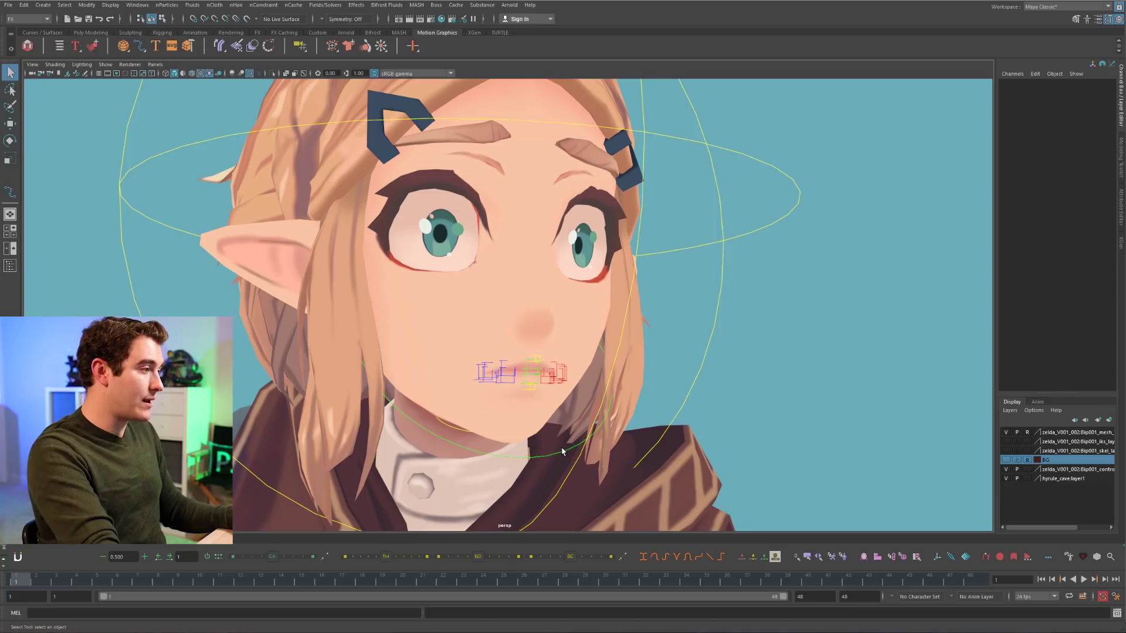
- Open the jaw by rotating its control to about 19.7 in X and shifting it down and forward
{"action": "left_click", "coordinate": [560, 453]}
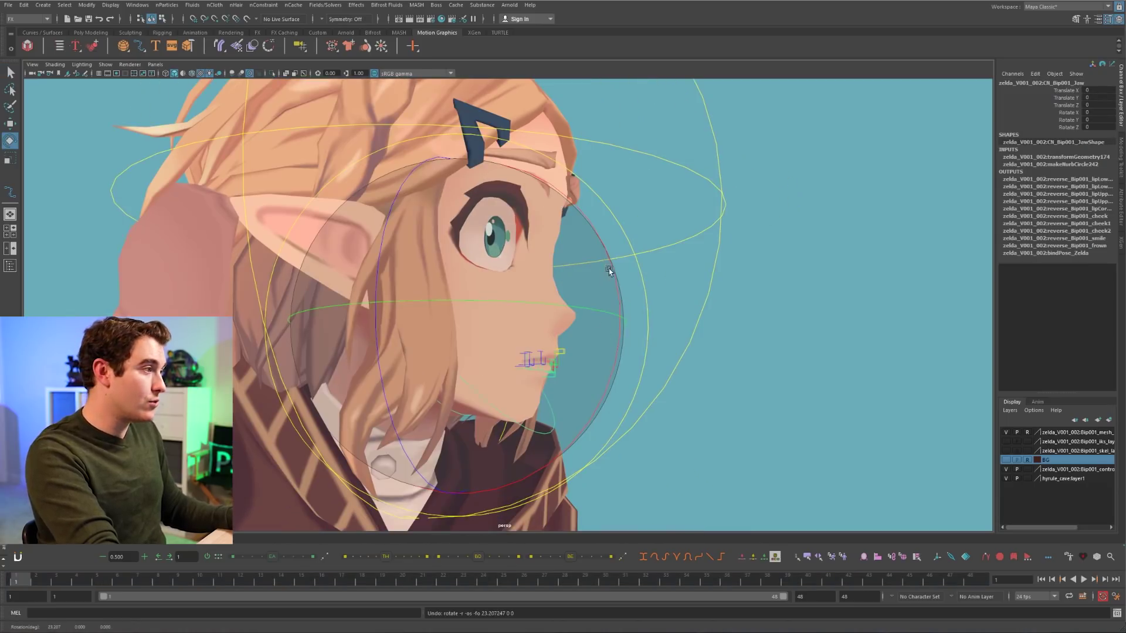
{"action": "left_click_drag", "start_coordinate": [609, 270], "coordinate": [575, 365]}
{"action": "key", "text": "w"}
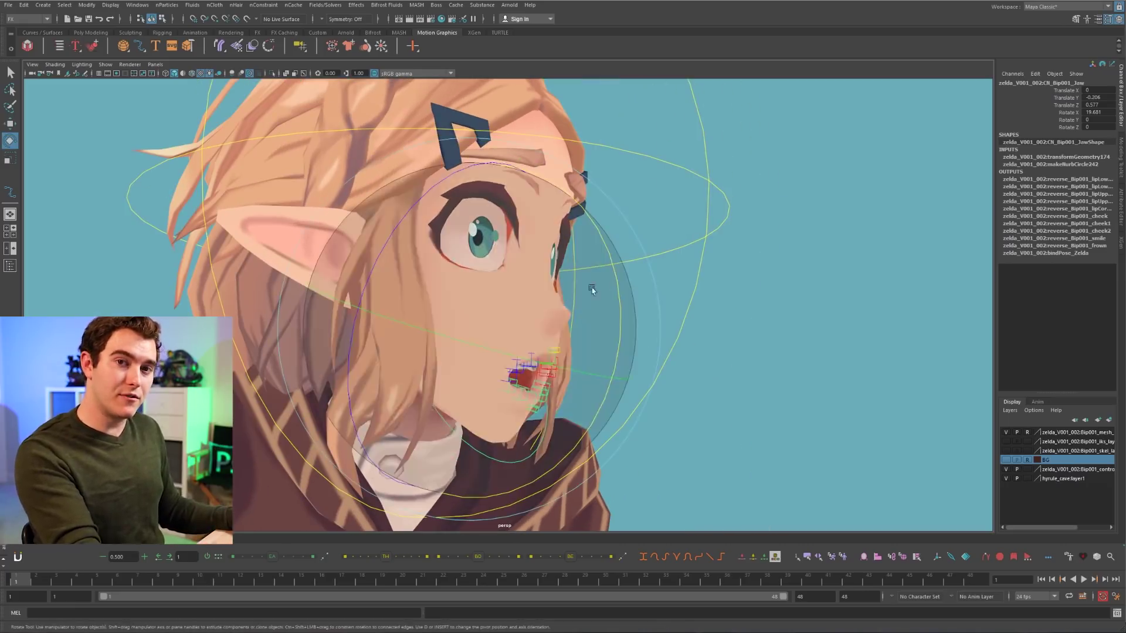
{"action": "left_click_drag", "start_coordinate": [542, 376], "coordinate": [457, 468]}
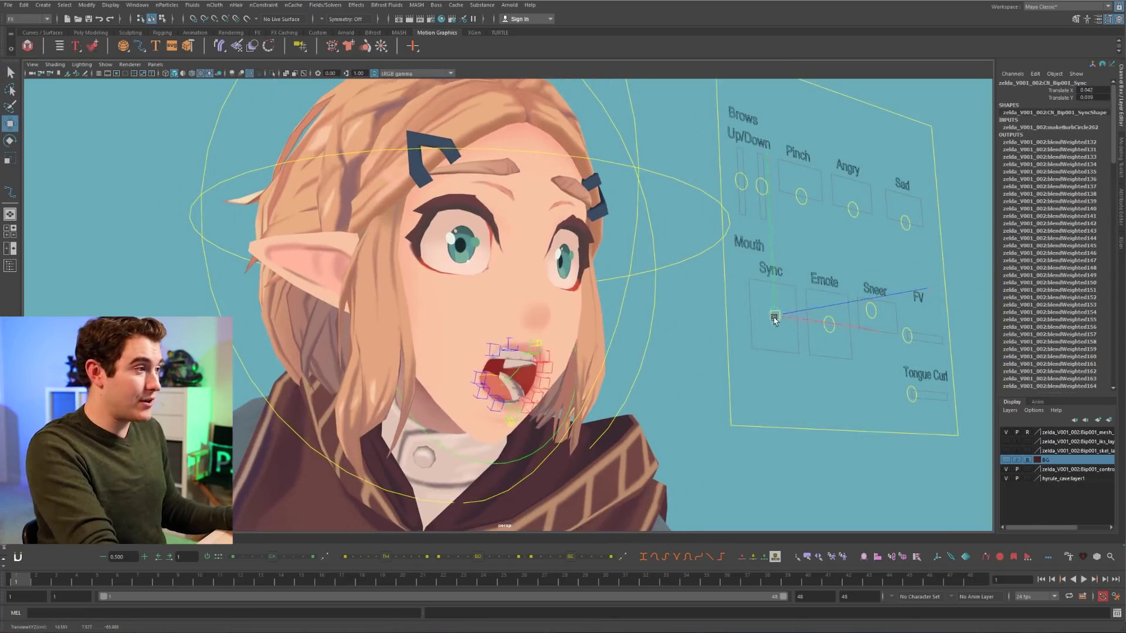
- Select a mouth control, undo the recent mouth control moves, and clear the selection
{"action": "left_click", "coordinate": [481, 375]}
{"action": "key", "text": "ctrl+z"}
{"action": "key", "text": "ctrl+z"}
{"action": "key", "text": "ctrl+z"}
{"action": "key", "text": "ctrl+z"}
{"action": "key", "text": "ctrl+z"}
{"action": "key", "text": "ctrl+z"}
{"action": "key", "text": "ctrl+z"}
{"action": "key", "text": "ctrl+z"}
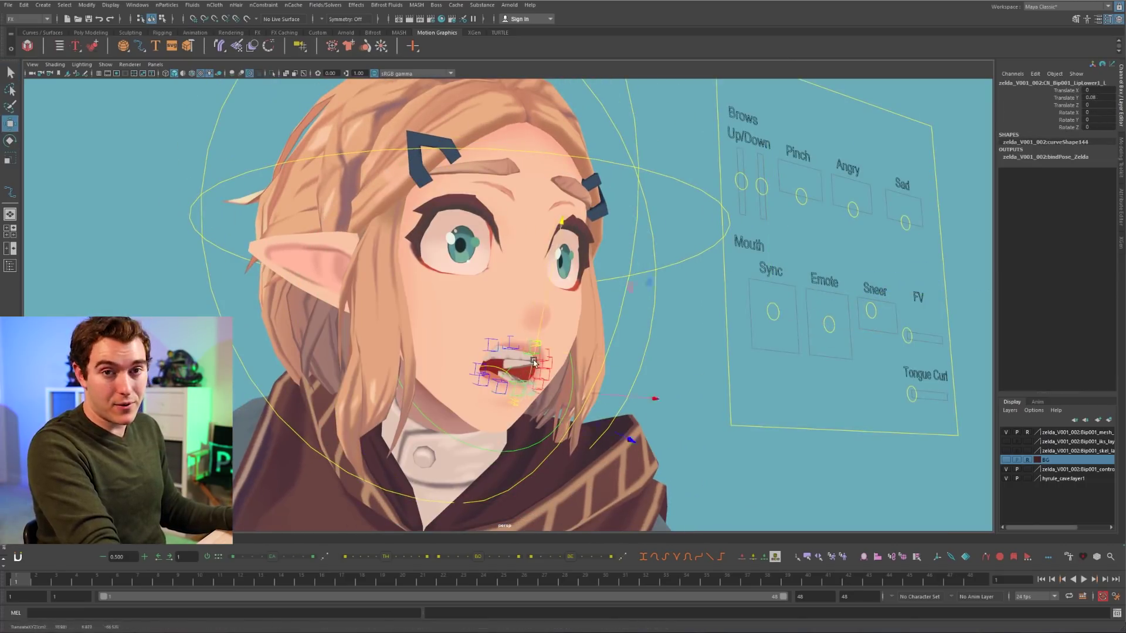
{"action": "key", "text": "q"}
{"action": "left_click", "coordinate": [608, 344]}
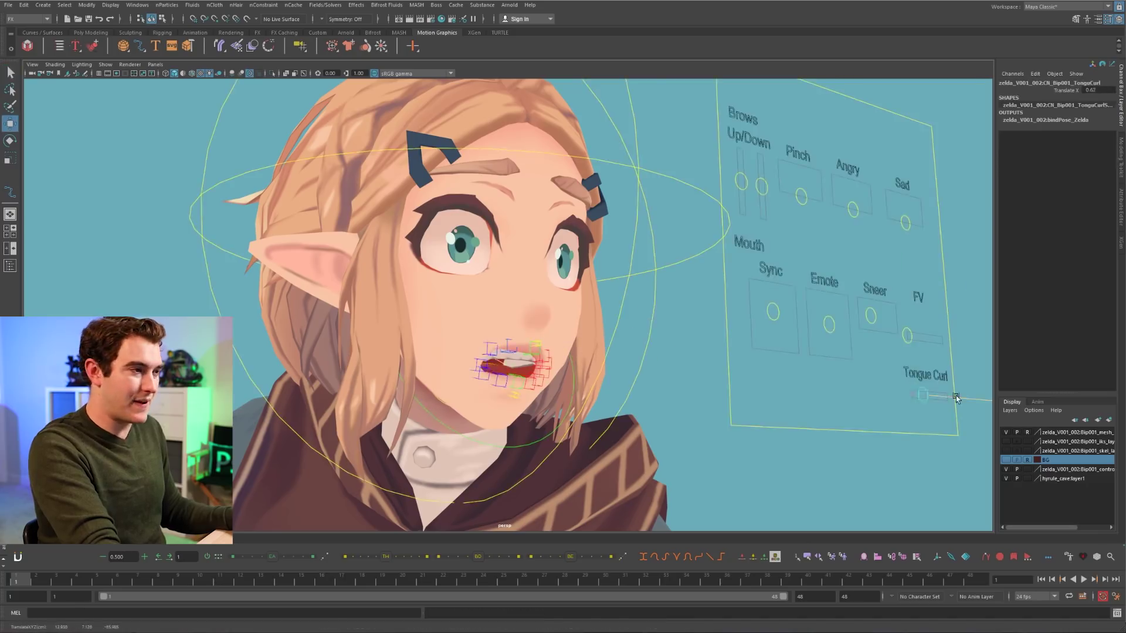
- Hide the rig's control layer and show the BG layer with the cave environment
{"action": "key", "text": "q"}
{"action": "left_click", "coordinate": [1005, 469]}
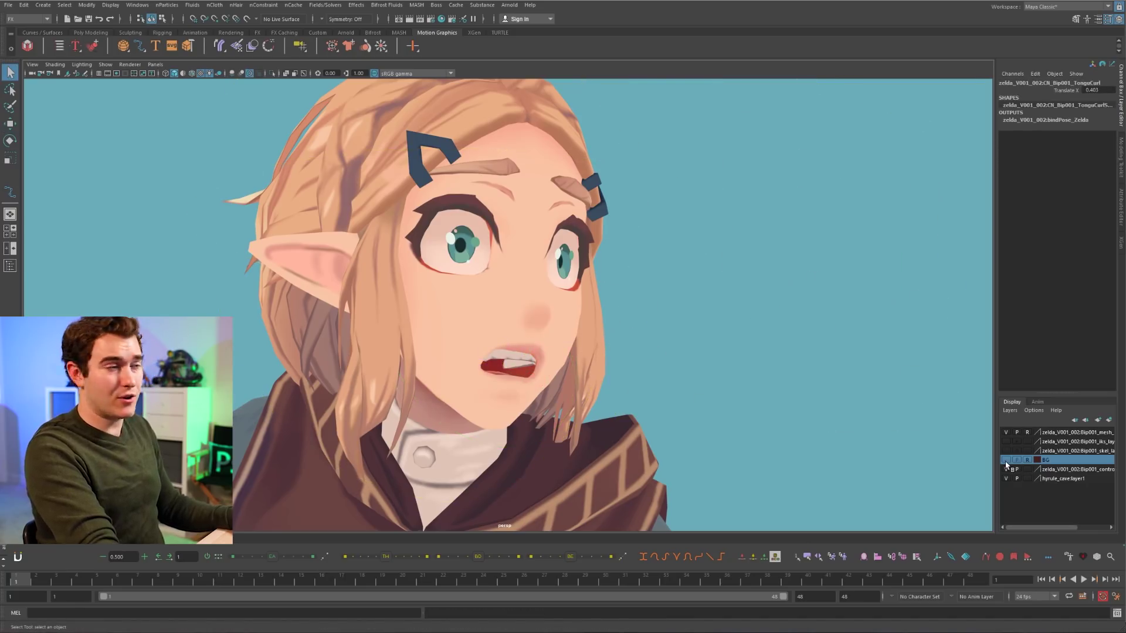
{"action": "left_click", "coordinate": [1006, 460]}
{"action": "left_click_drag", "start_coordinate": [765, 416], "coordinate": [721, 432], "text": "alt"}
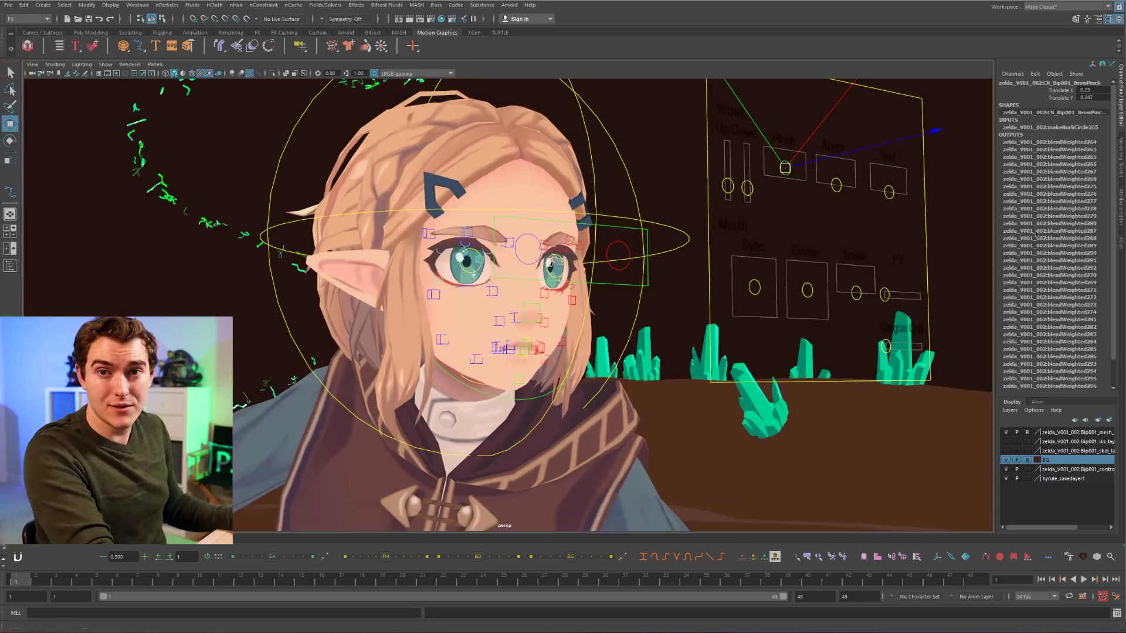
- Test the brow Up/Down, mouth Emote and Sync controls on the face panel, adjusting the Emote control
{"action": "key", "text": "w"}
{"action": "left_click", "coordinate": [739, 183]}
{"action": "left_click", "coordinate": [808, 290]}
{"action": "left_click_drag", "start_coordinate": [807, 290], "coordinate": [754, 284]}
{"action": "left_click", "coordinate": [755, 287]}
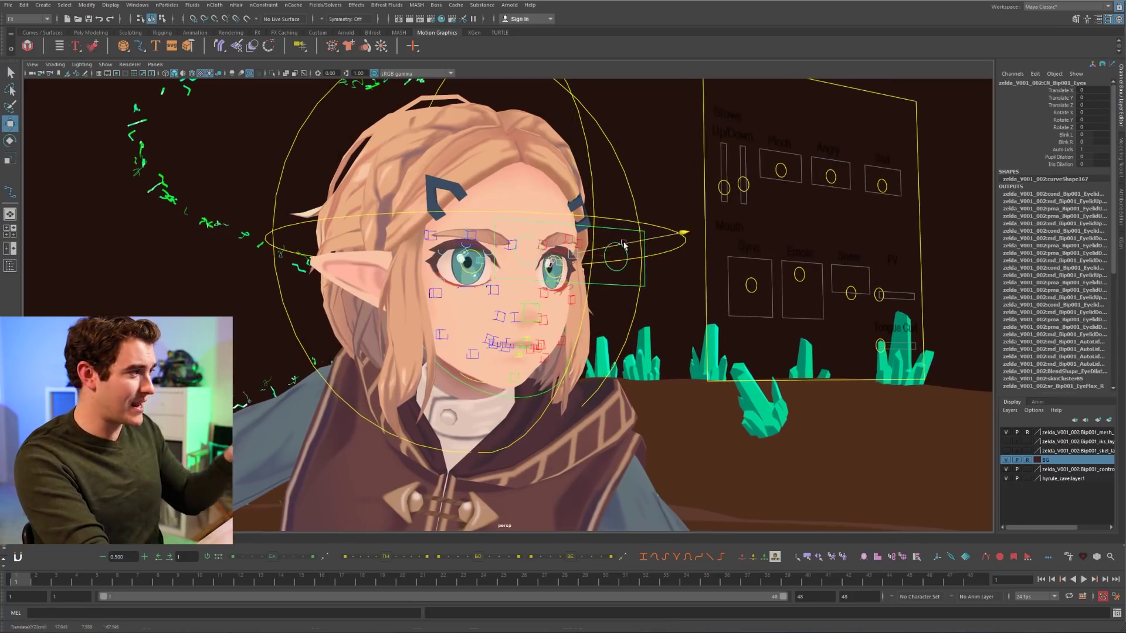
{"action": "key", "text": "w"}
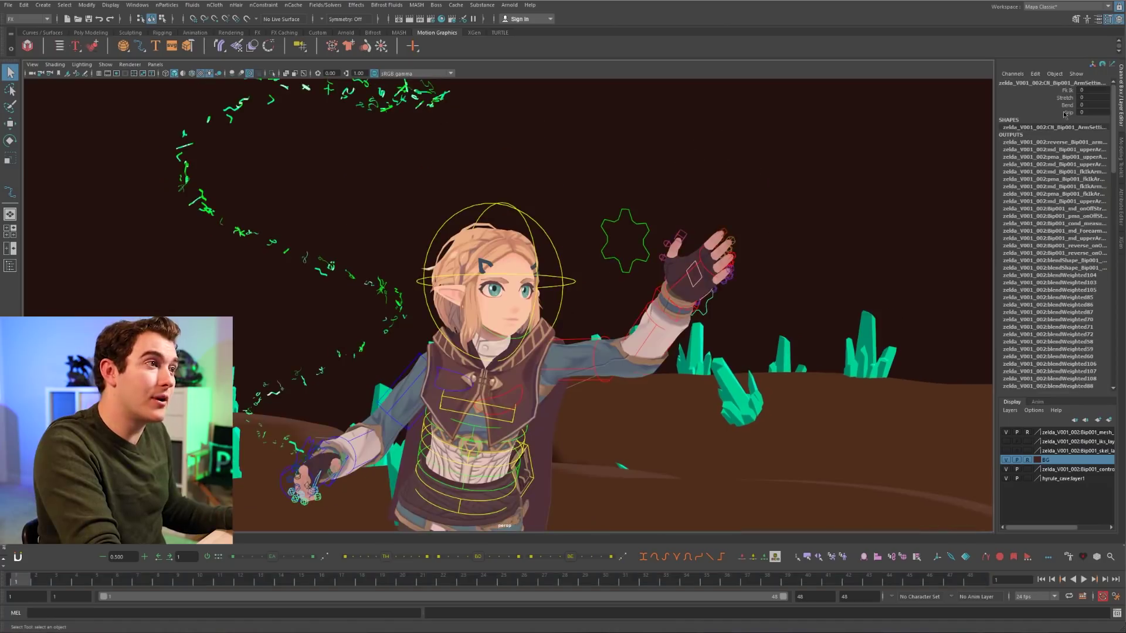
- Set Grip to 1 on the left and right arm settings controls to close both hands
{"action": "left_click", "coordinate": [1066, 112]}
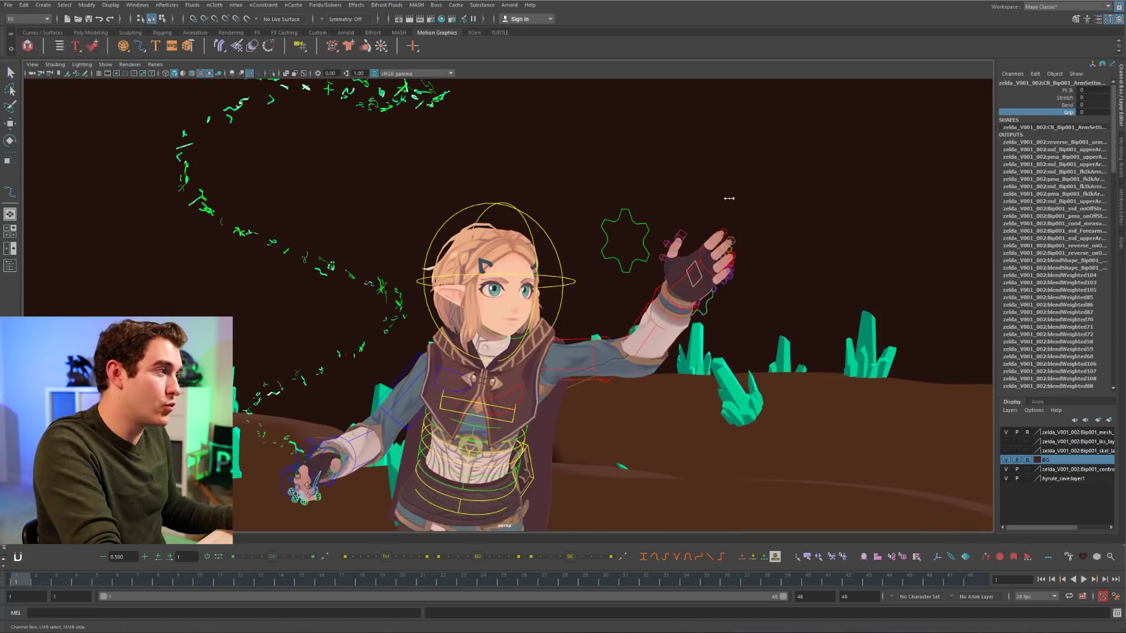
{"action": "middle_click_drag", "start_coordinate": [729, 196], "coordinate": [422, 419]}
{"action": "key", "text": "ctrl+z"}
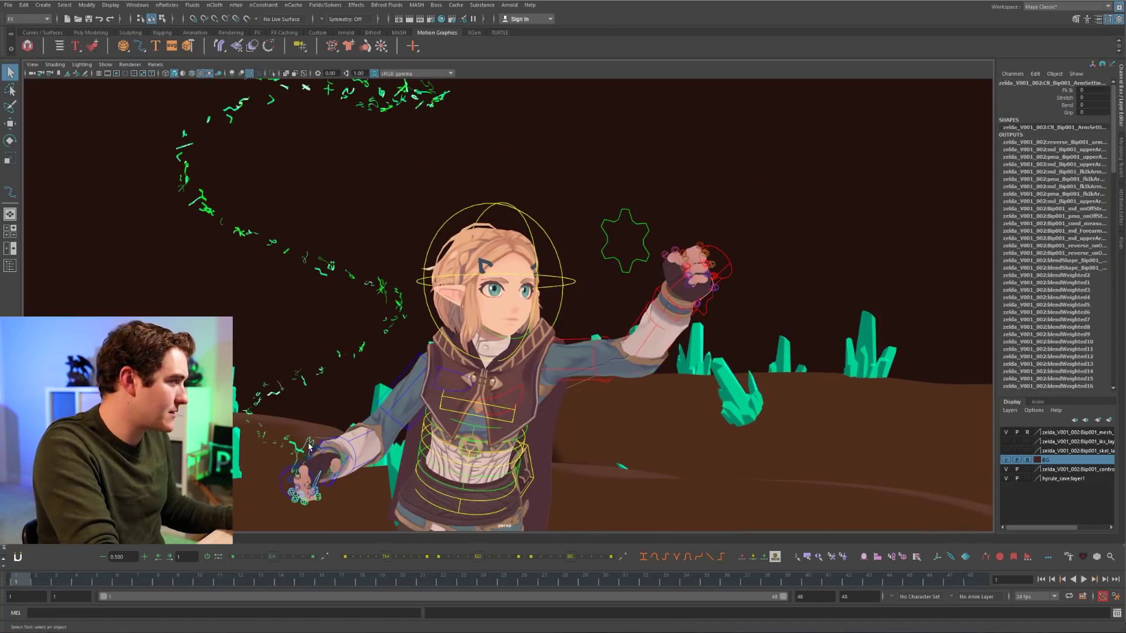
{"action": "left_click", "coordinate": [1066, 112]}
{"action": "middle_click_drag", "start_coordinate": [908, 163], "coordinate": [786, 181]}
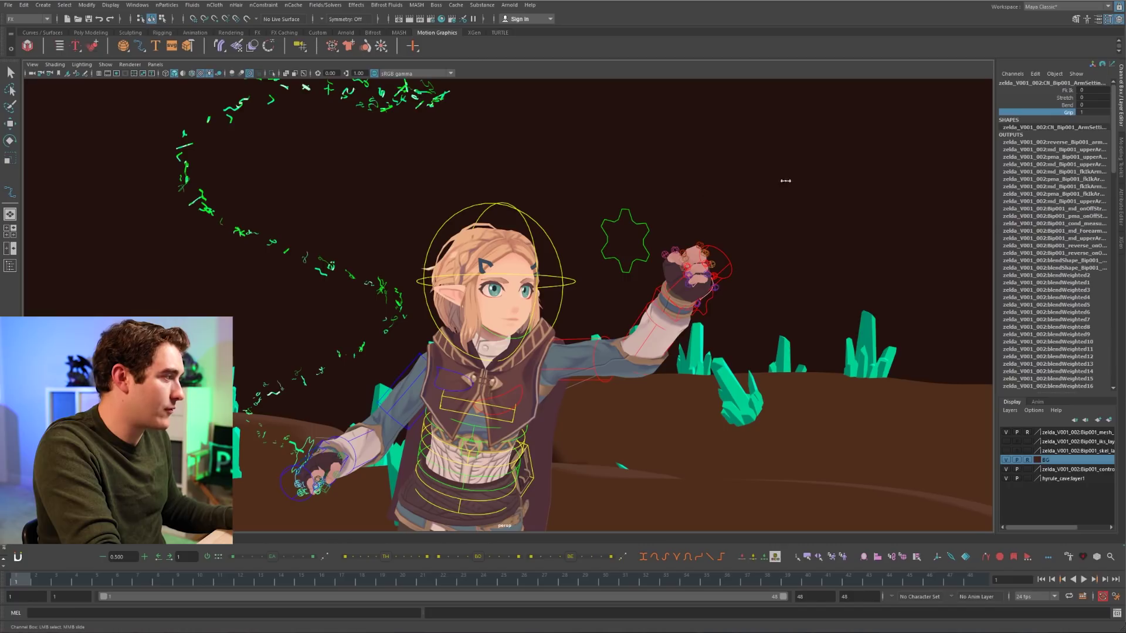
{"action": "left_click", "coordinate": [788, 183]}
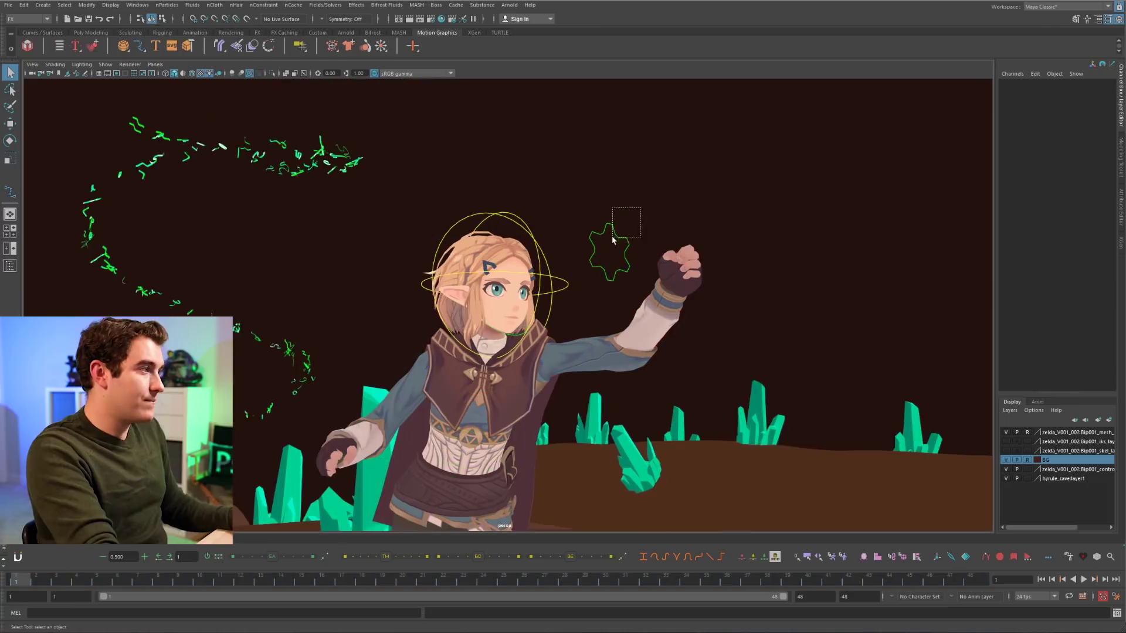
- Set Sword Geo Vis and Sword Control Vis to 1 on the rig's settings control to show the sword and its controls
{"action": "left_click", "coordinate": [632, 230]}
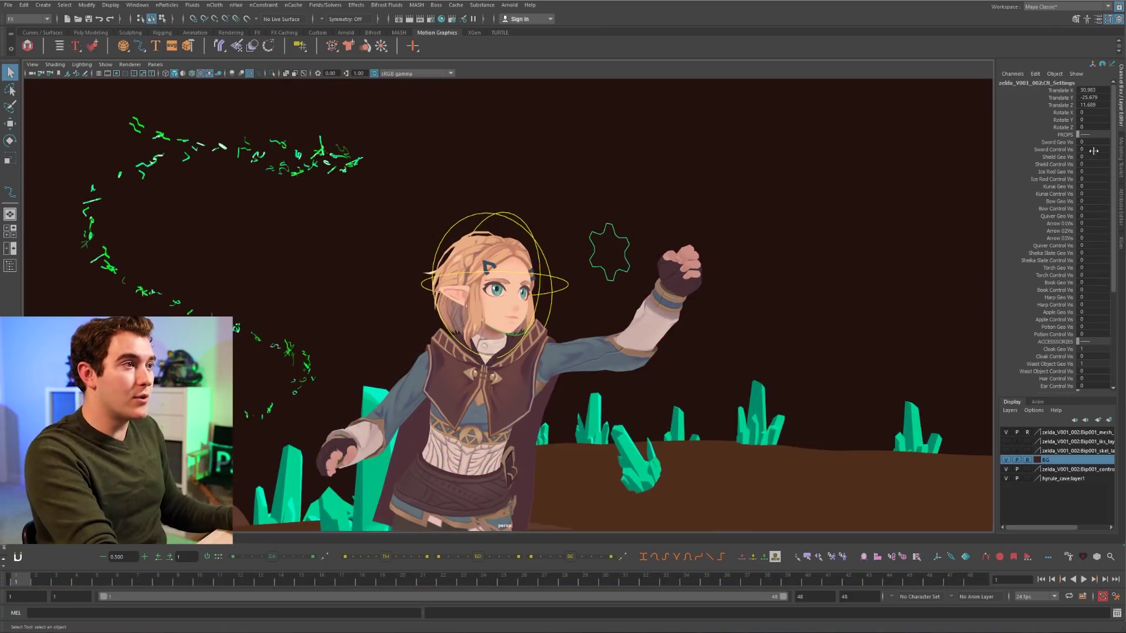
{"action": "left_click", "coordinate": [1066, 143]}
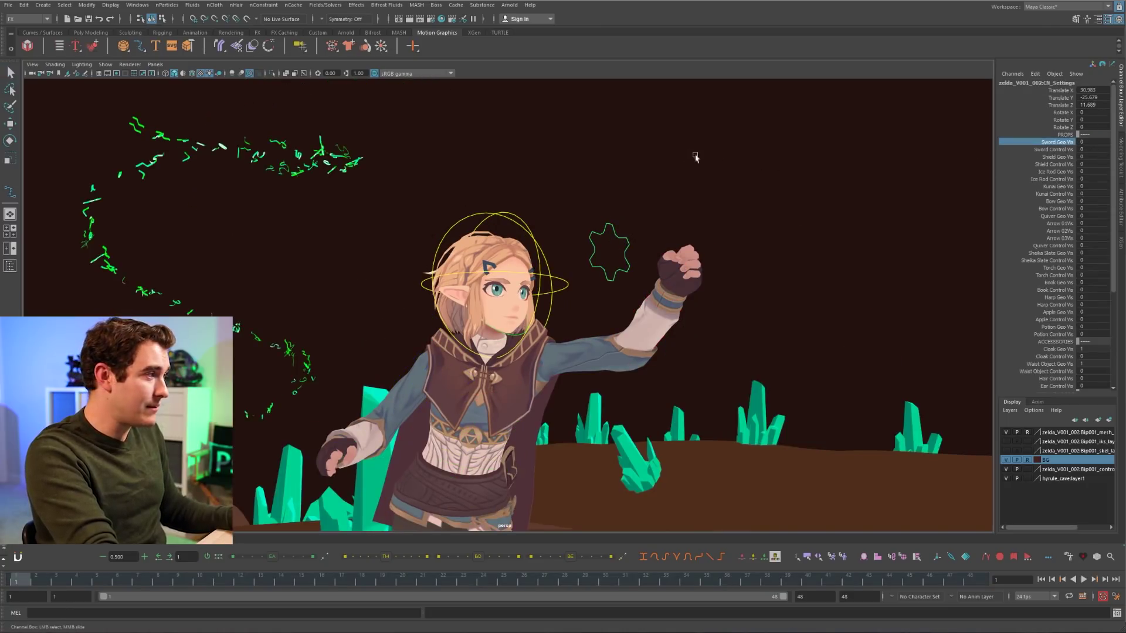
{"action": "middle_click_drag", "start_coordinate": [695, 156], "coordinate": [729, 167]}
{"action": "left_click_drag", "start_coordinate": [566, 220], "coordinate": [548, 224], "text": "alt"}
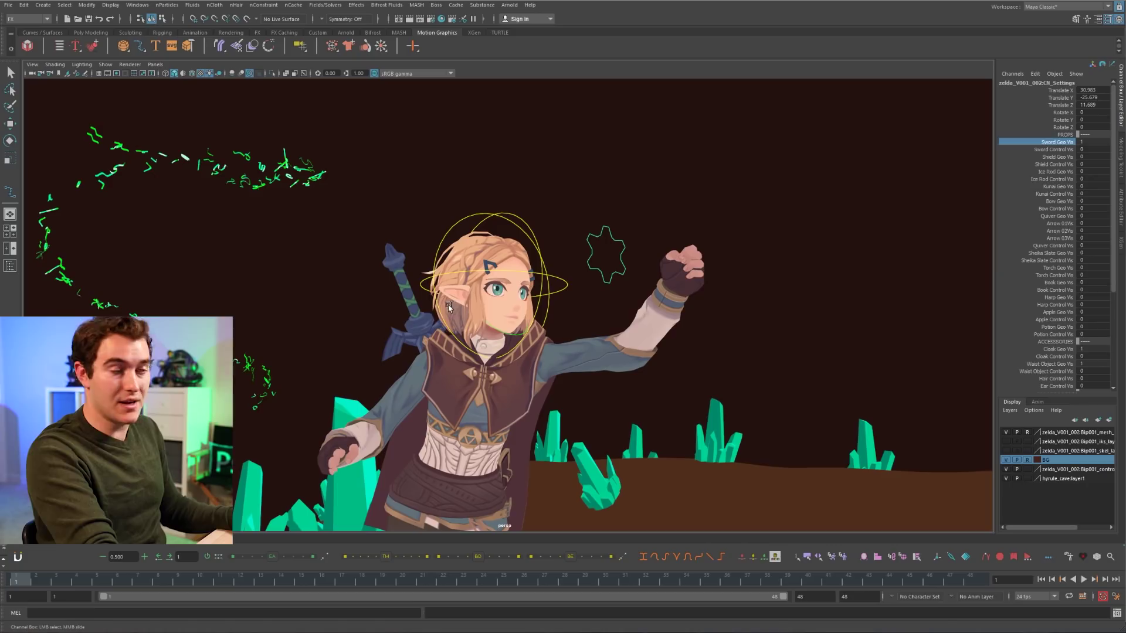
{"action": "left_click", "coordinate": [1066, 150]}
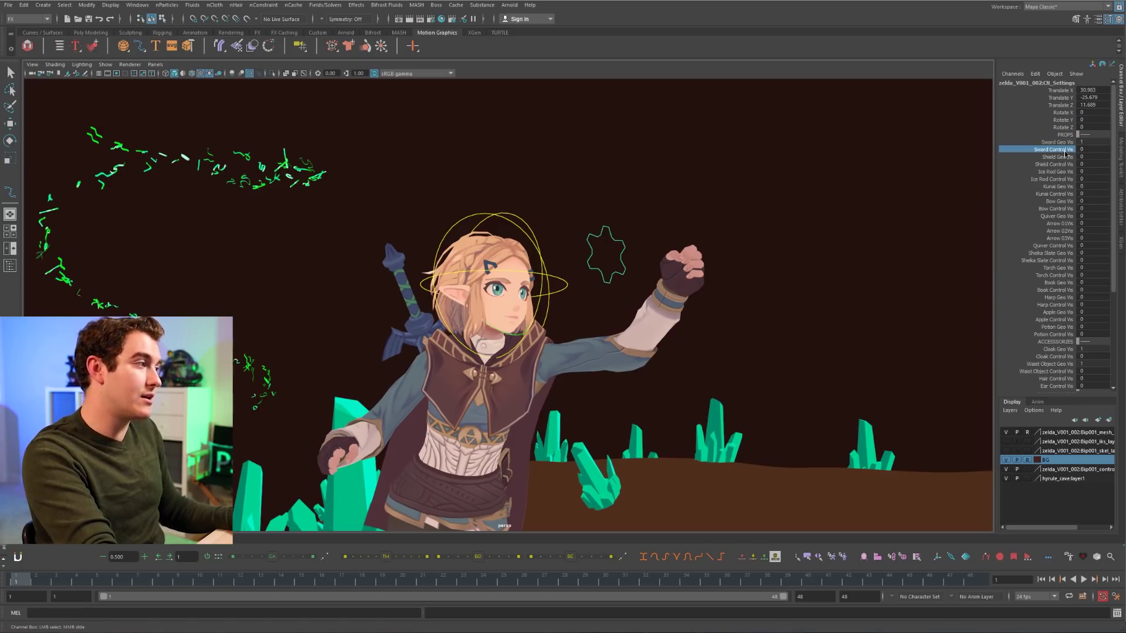
- Set Space Back Hand to 1 on the main Master Sword control to move the sword from the back into the hand
{"action": "left_click_drag", "start_coordinate": [518, 222], "coordinate": [698, 276], "text": "alt"}
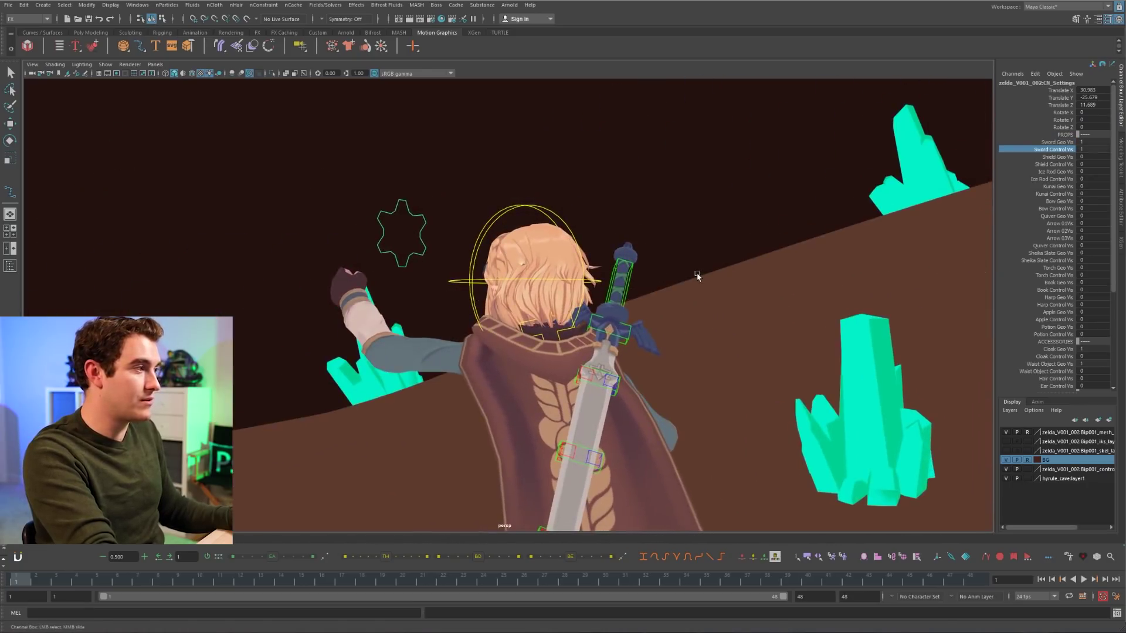
{"action": "key", "text": "q"}
{"action": "left_click", "coordinate": [627, 295]}
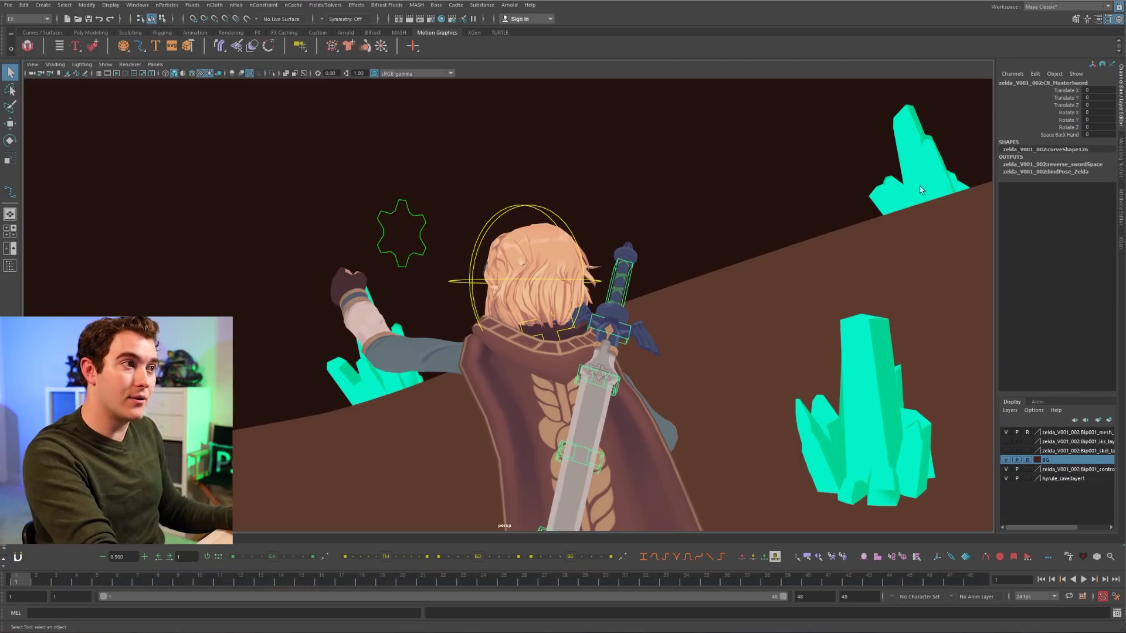
{"action": "left_click", "coordinate": [1043, 134]}
{"action": "left_click_drag", "start_coordinate": [704, 202], "coordinate": [461, 188], "text": "alt"}
{"action": "middle_click_drag", "start_coordinate": [574, 188], "coordinate": [858, 184]}
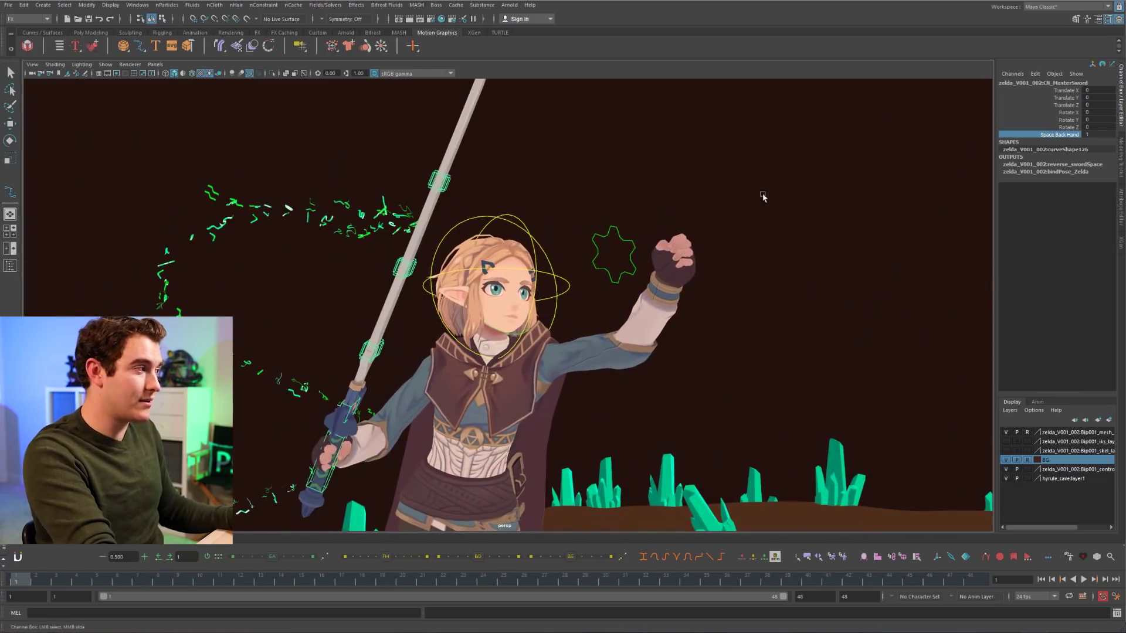
{"action": "left_click_drag", "start_coordinate": [763, 197], "coordinate": [686, 197], "text": "alt"}
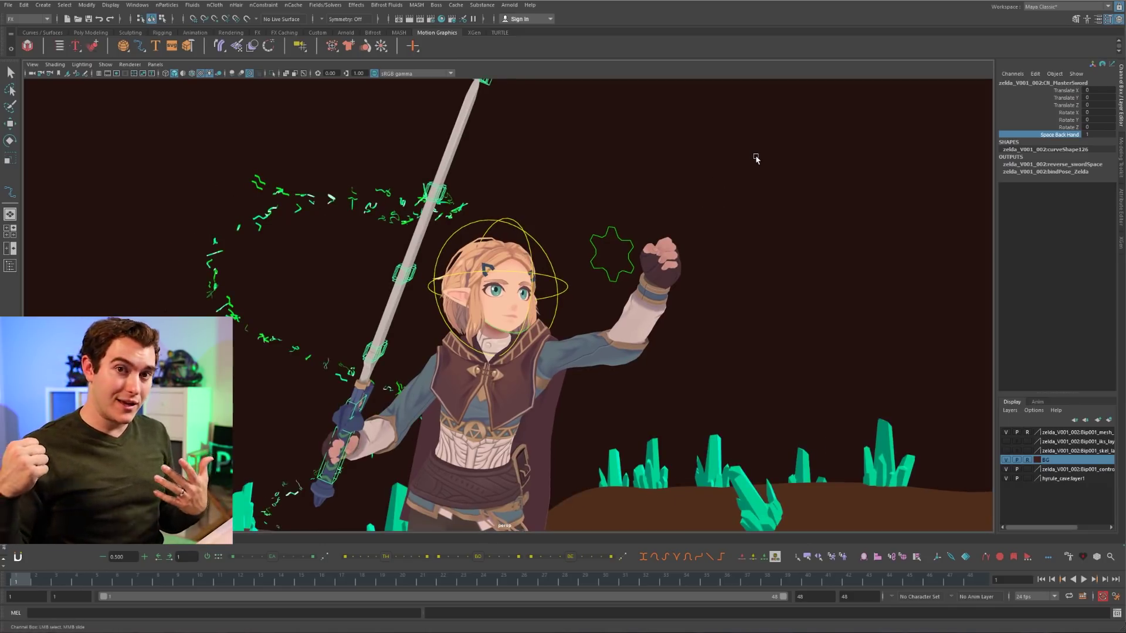
- Try moving the control at the tip of the Master Sword to test how the blade deforms
{"action": "left_click_drag", "start_coordinate": [619, 193], "coordinate": [695, 224], "text": "alt"}
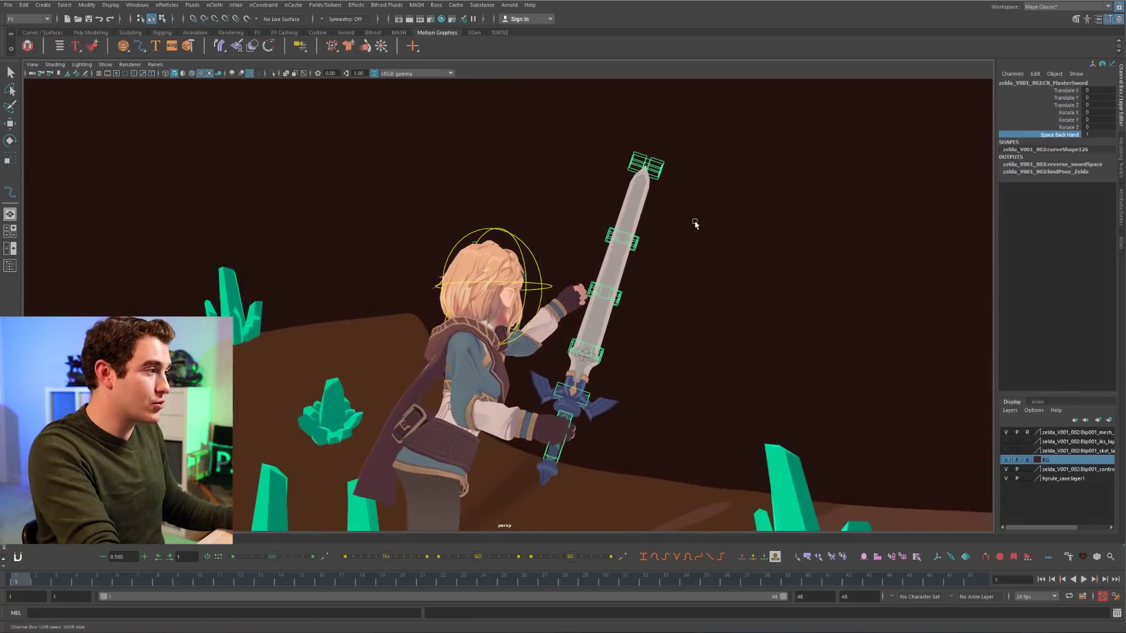
{"action": "left_click", "coordinate": [673, 150]}
{"action": "key", "text": "q"}
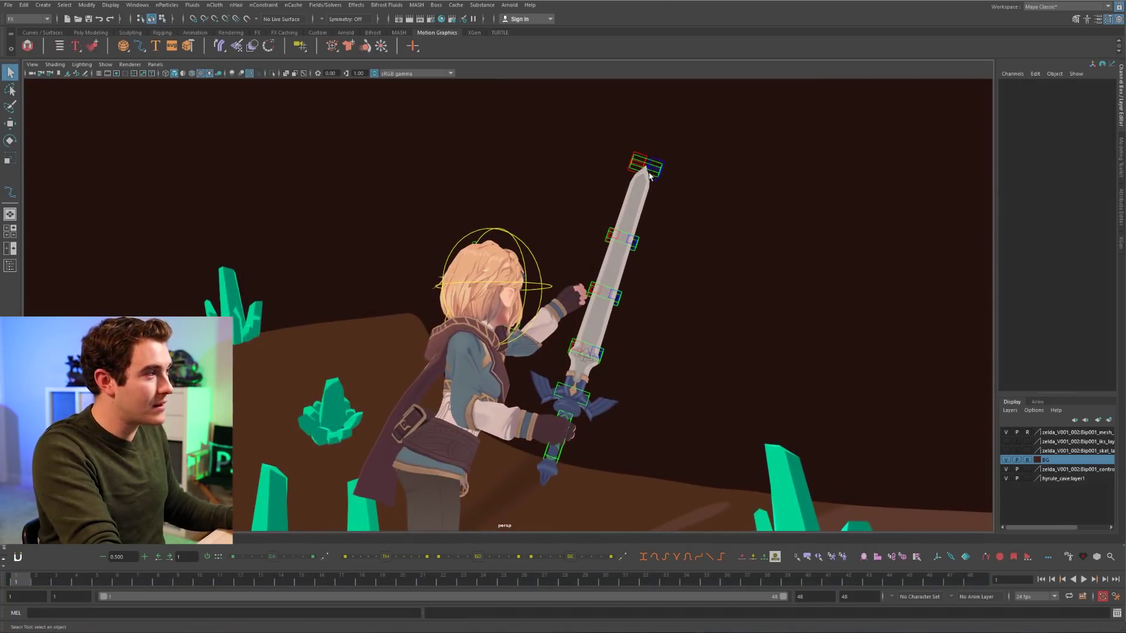
{"action": "left_click", "coordinate": [654, 175]}
{"action": "key", "text": "w"}
{"action": "mouse_move", "coordinate": [651, 170]}
{"action": "left_mouse_down"}
{"action": "mouse_move", "coordinate": [675, 176]}
{"action": "mouse_move", "coordinate": [622, 157]}
{"action": "mouse_move", "coordinate": [646, 158]}
{"action": "left_mouse_up"}
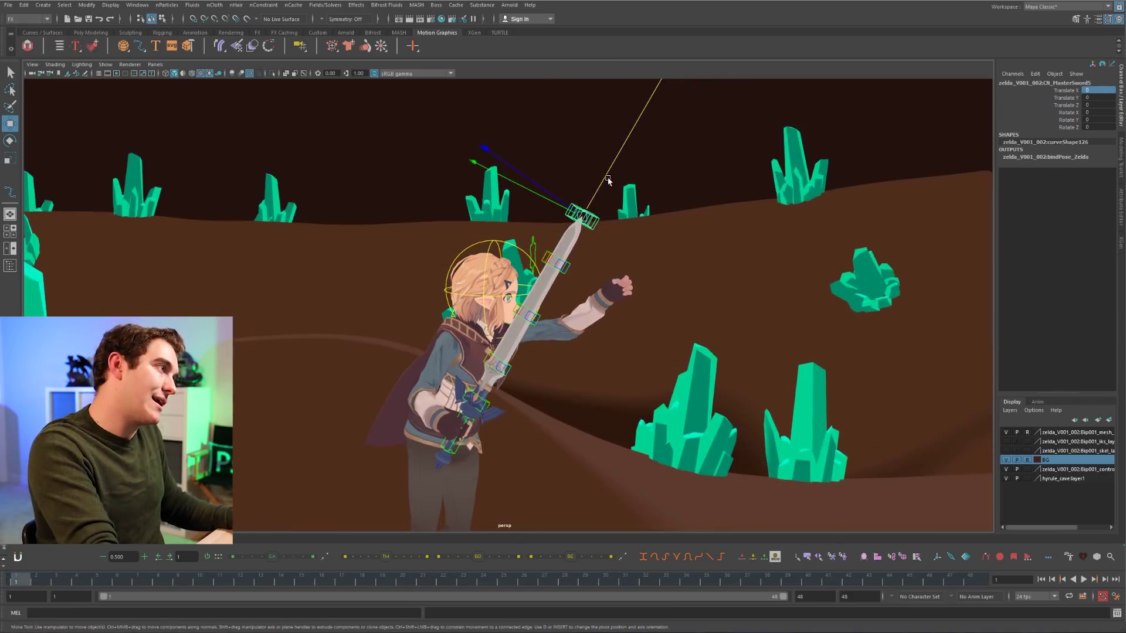
{"action": "left_click_drag", "start_coordinate": [608, 181], "coordinate": [632, 185]}
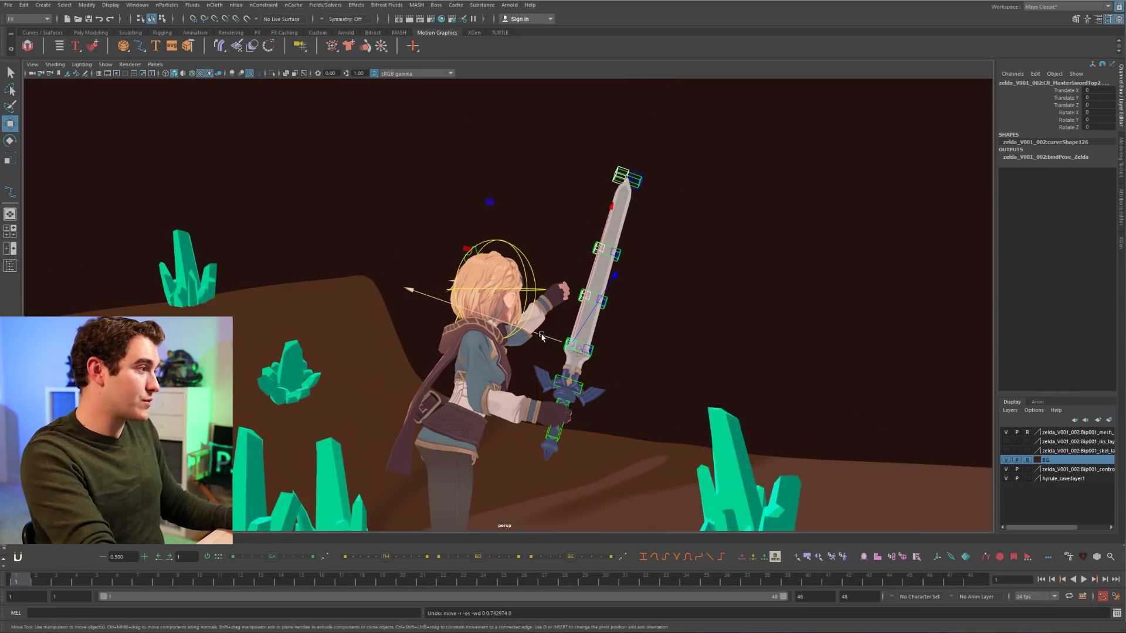
- Try widening the sword blade by moving its edge controls to Translate Y 20.741 and rotating them to Rotate Z -94.546
{"action": "left_click_drag", "start_coordinate": [541, 336], "coordinate": [352, 270]}
{"action": "key", "text": "e"}
{"action": "left_click_drag", "start_coordinate": [397, 451], "coordinate": [288, 112]}
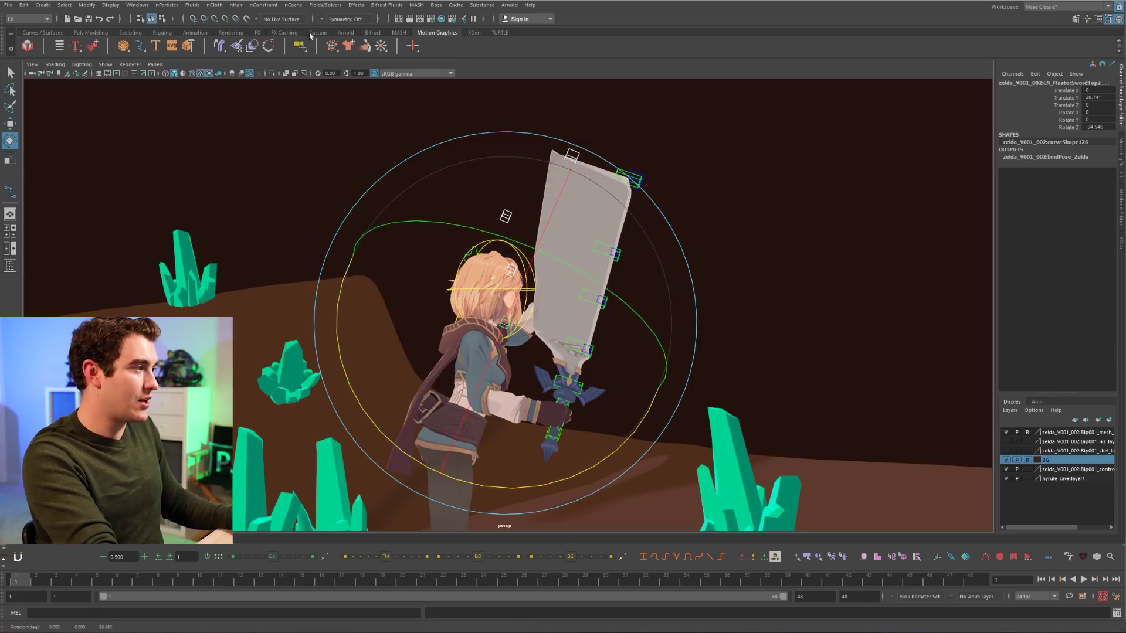
{"action": "key", "text": "q"}
{"action": "left_click_drag", "start_coordinate": [709, 221], "coordinate": [912, 224], "text": "alt"}
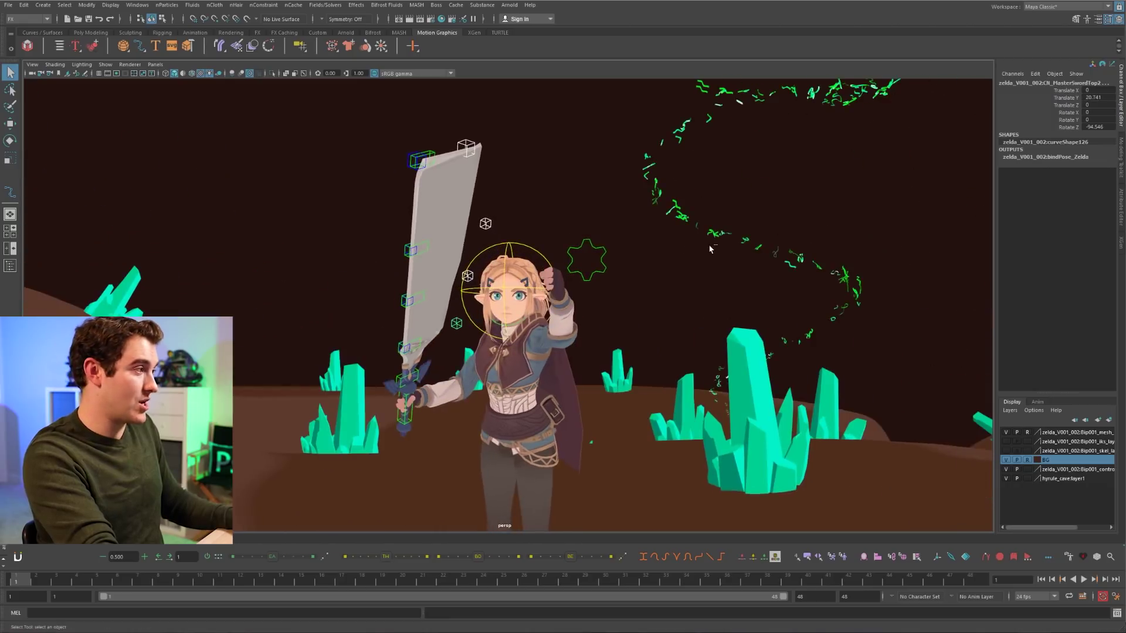
- Set Shield Geo Vis and Shield Control Vis to 1 on the settings control to show the shield and its controls
{"action": "left_click", "coordinate": [1047, 157]}
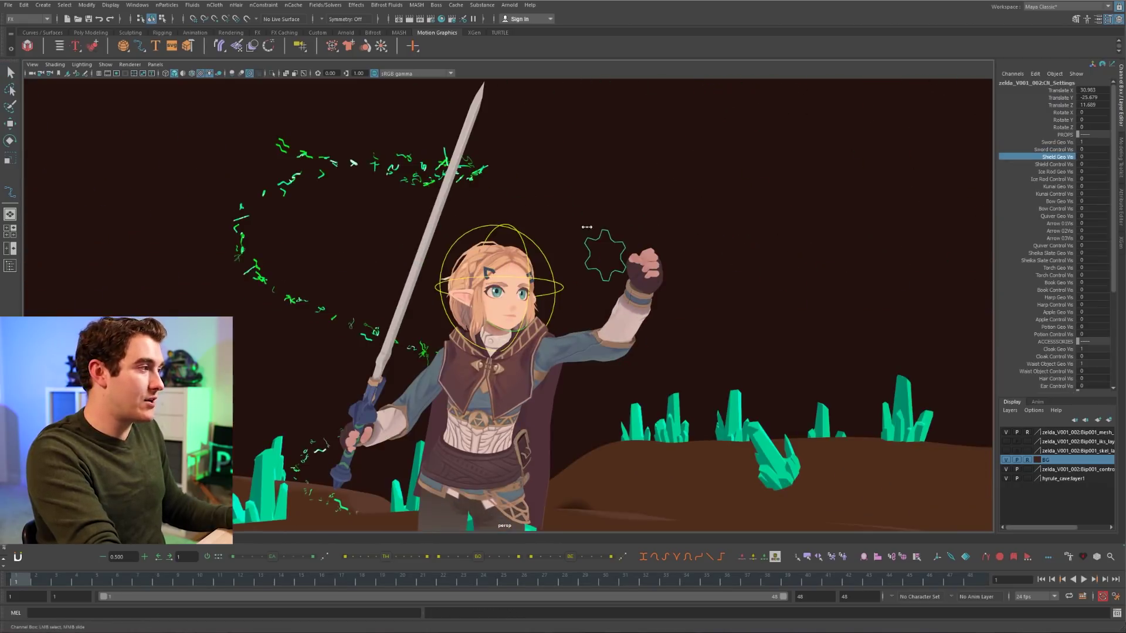
{"action": "middle_click_drag", "start_coordinate": [587, 227], "coordinate": [619, 223]}
{"action": "left_click_drag", "start_coordinate": [549, 285], "coordinate": [765, 286], "text": "alt"}
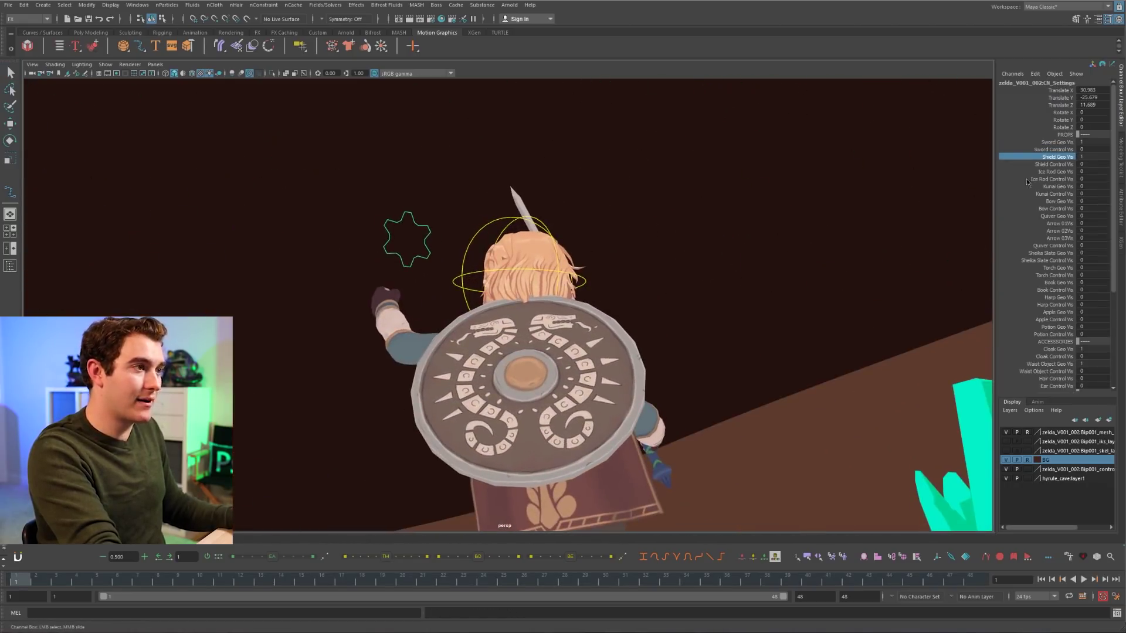
{"action": "middle_click_drag", "start_coordinate": [788, 230], "coordinate": [787, 232]}
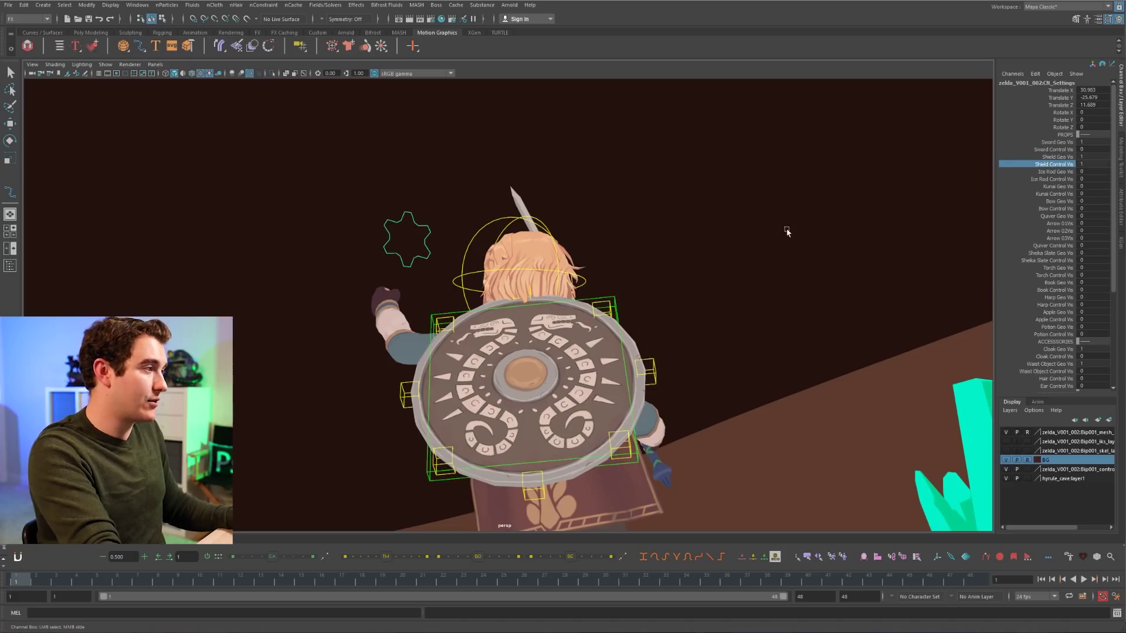
- Set Space Back Arm to 1 on the main shield control to move the shield from the back onto the arm
{"action": "left_click", "coordinate": [569, 300]}
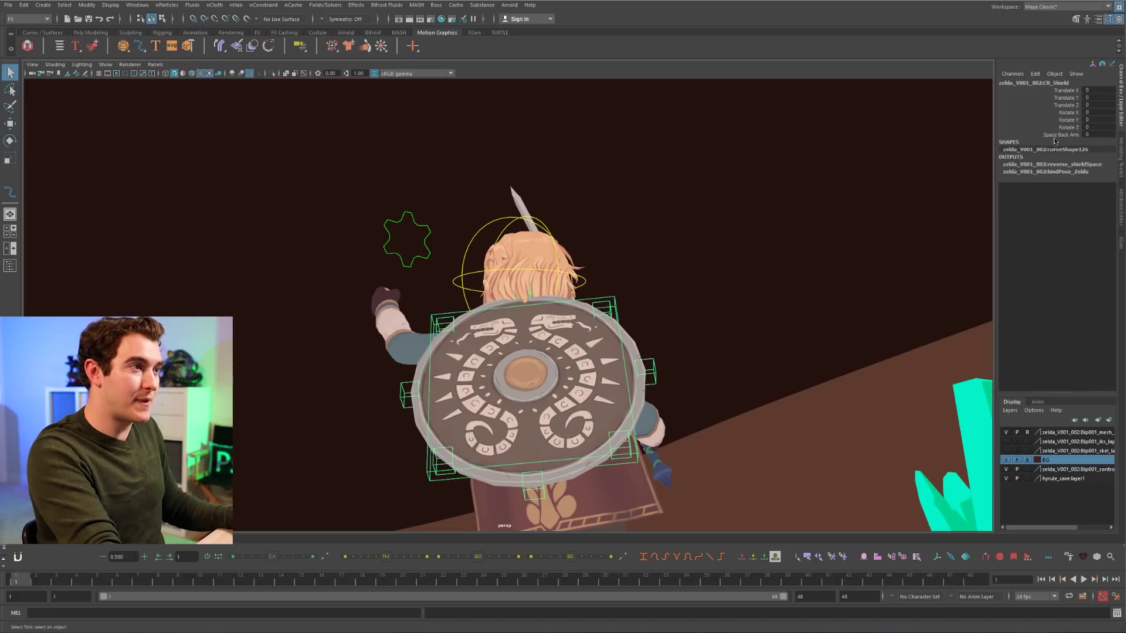
{"action": "left_click", "coordinate": [1061, 134]}
{"action": "middle_click_drag", "start_coordinate": [530, 227], "coordinate": [711, 234]}
{"action": "left_click_drag", "start_coordinate": [711, 234], "coordinate": [490, 216], "text": "alt"}
- Set Shield Geo Vis and Shield Control Vis to 0 on the settings control to hide the shield and its controls
{"action": "left_click", "coordinate": [570, 195]}
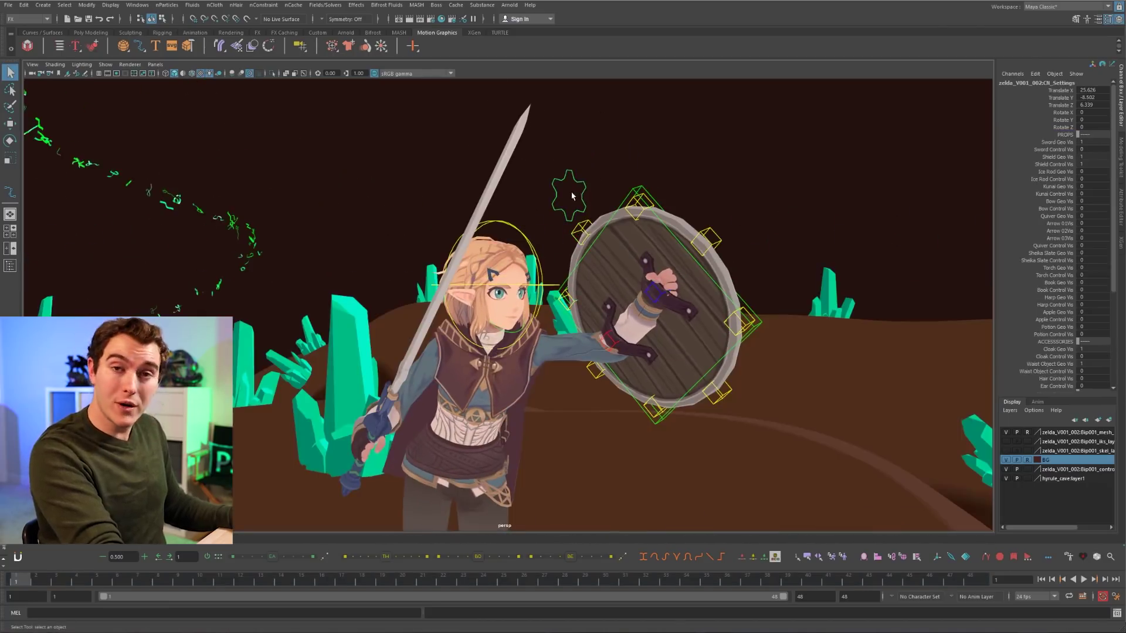
{"action": "left_click", "coordinate": [1055, 157]}
{"action": "left_click", "coordinate": [1055, 164], "text": "shift"}
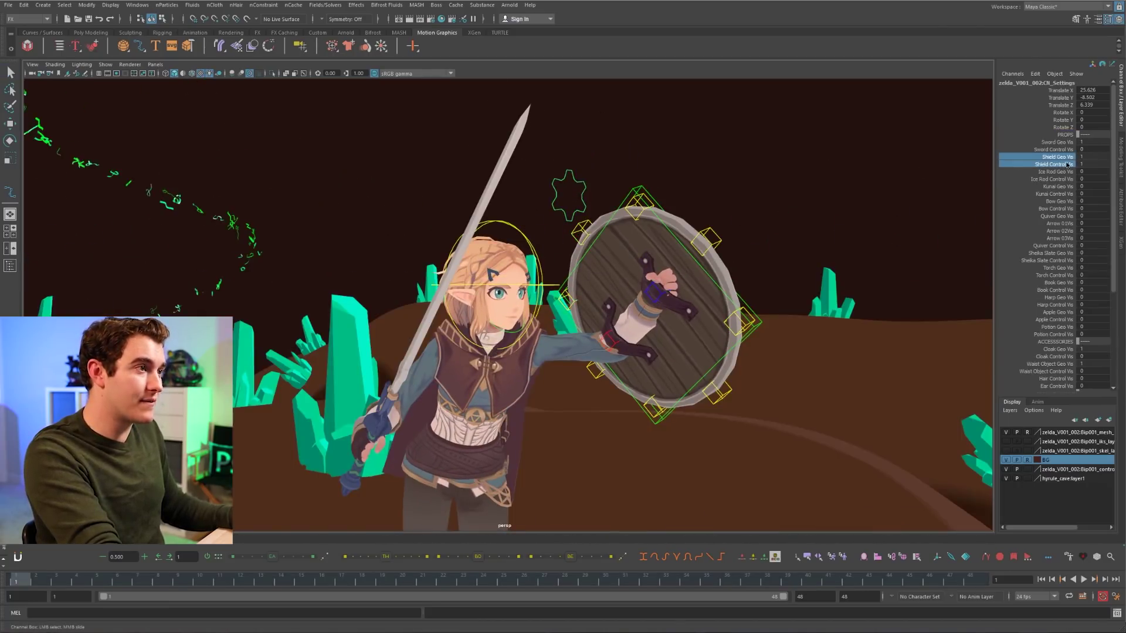
{"action": "middle_click_drag", "start_coordinate": [838, 187], "coordinate": [810, 185]}
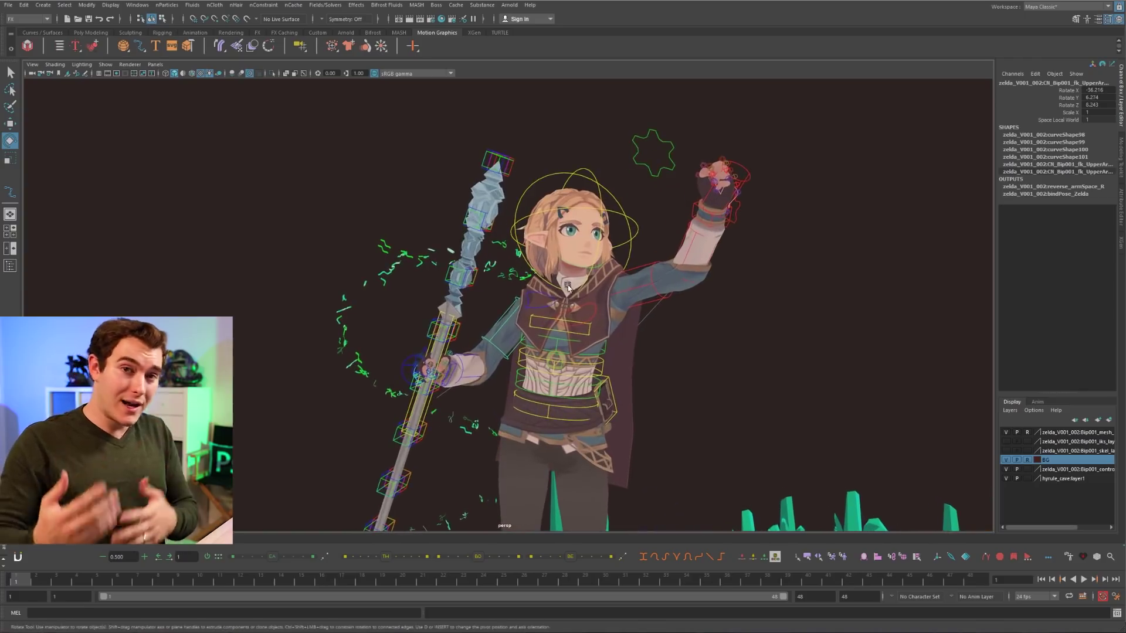
- Shift the ice rod root control's pivot along the rod and slide the rod through the hand to Translate Z -10.744
{"action": "middle_click_drag", "start_coordinate": [138, 270], "coordinate": [118, 335]}
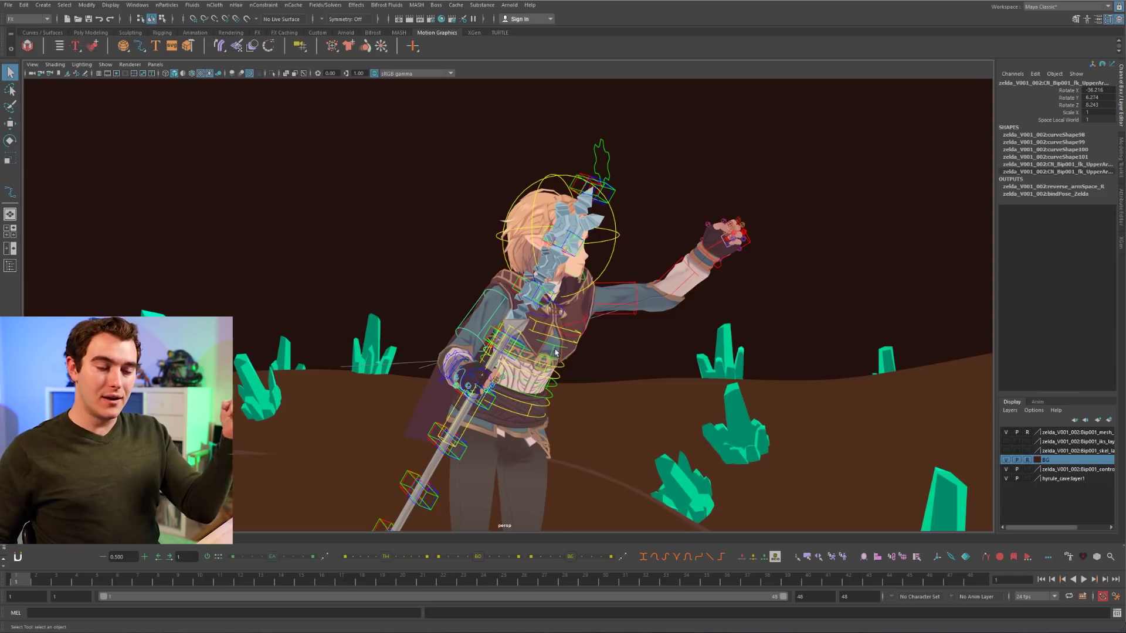
{"action": "left_click_drag", "start_coordinate": [555, 352], "coordinate": [714, 304], "text": "alt"}
{"action": "left_click", "coordinate": [714, 304]}
{"action": "left_click_drag", "start_coordinate": [516, 358], "coordinate": [721, 231], "text": "alt"}
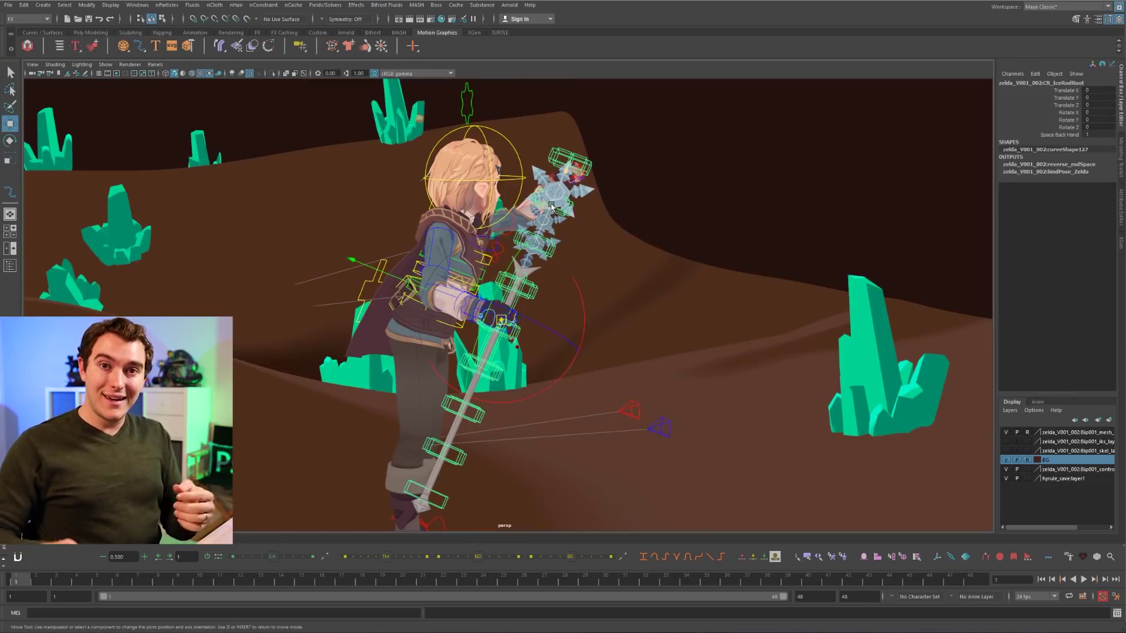
{"action": "left_click_drag", "start_coordinate": [552, 205], "coordinate": [537, 227]}
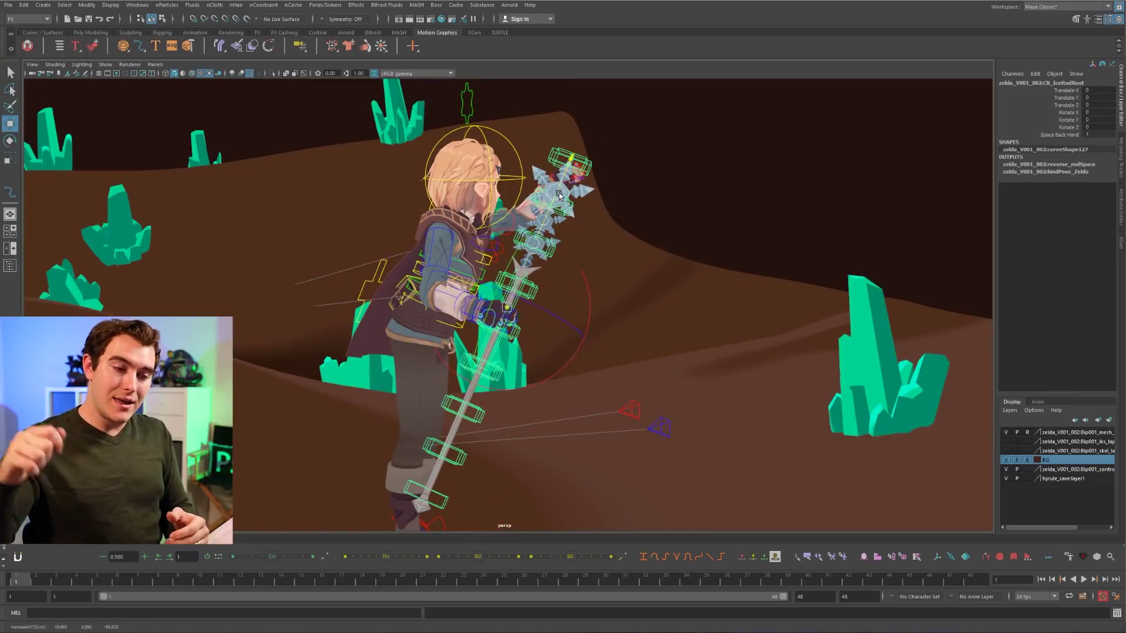
{"action": "left_click_drag", "start_coordinate": [568, 175], "coordinate": [530, 238]}
{"action": "left_click_drag", "start_coordinate": [578, 279], "coordinate": [494, 281], "text": "alt"}
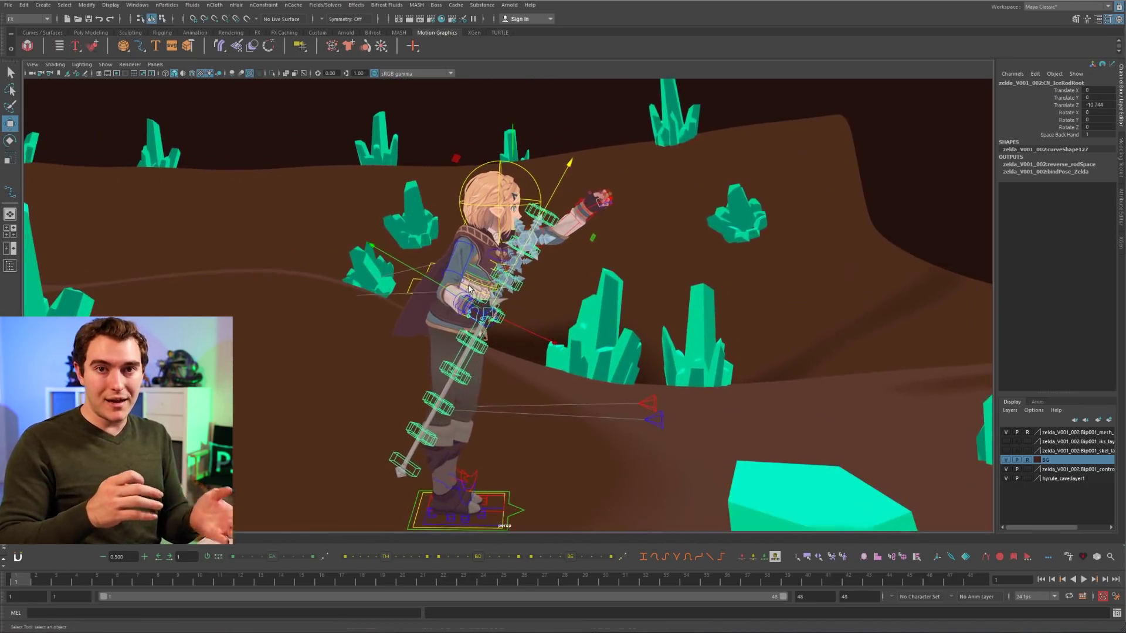
- Try rotating the right upper arm FK control while the hand holds the ice rod, and undo the rotation
{"action": "key", "text": "q"}
{"action": "left_click", "coordinate": [466, 255]}
{"action": "key", "text": "e"}
{"action": "left_click_drag", "start_coordinate": [550, 329], "coordinate": [406, 139], "text": "alt"}
{"action": "key", "text": "ctrl+z"}
{"action": "key", "text": "ctrl+z"}
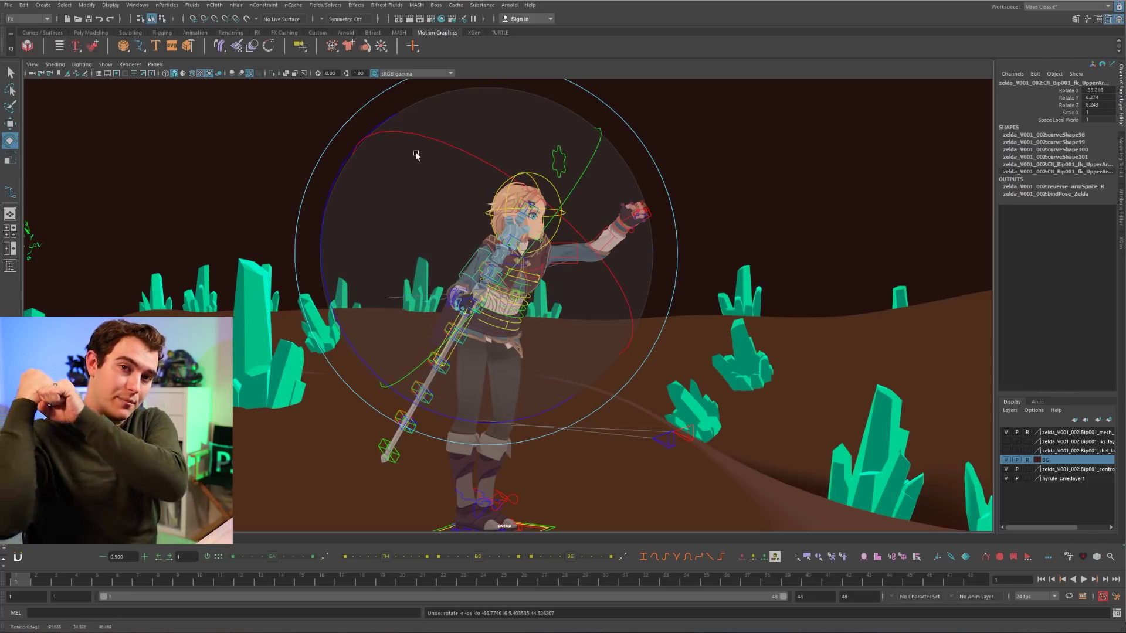
- Try rotating the right hand FK control to swing the ice rod, and undo the hand rotations
{"action": "key", "text": "q"}
{"action": "left_click_drag", "start_coordinate": [432, 201], "coordinate": [516, 201], "text": "alt"}
{"action": "left_click_drag", "start_coordinate": [557, 132], "coordinate": [502, 152]}
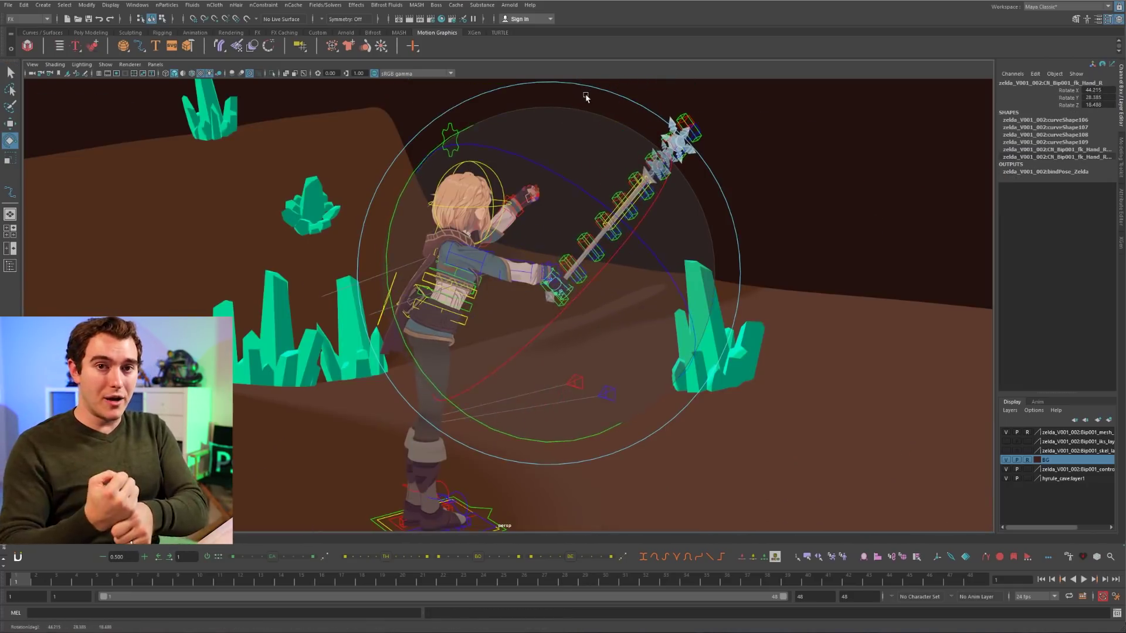
{"action": "key", "text": "q"}
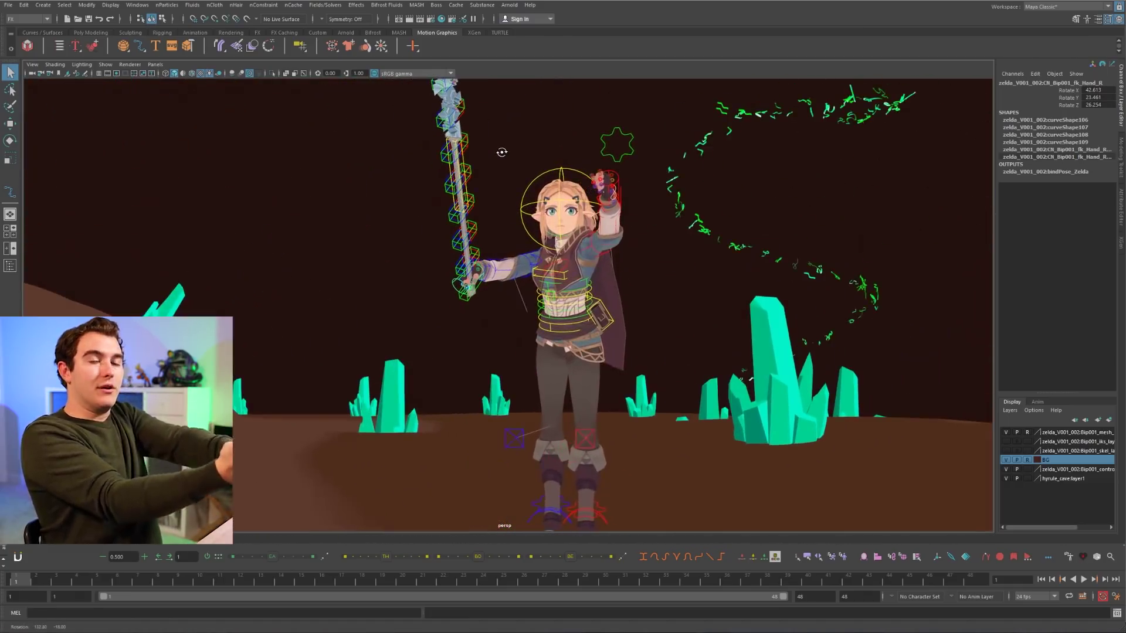
{"action": "key", "text": "ctrl+z"}
{"action": "key", "text": "ctrl+z"}
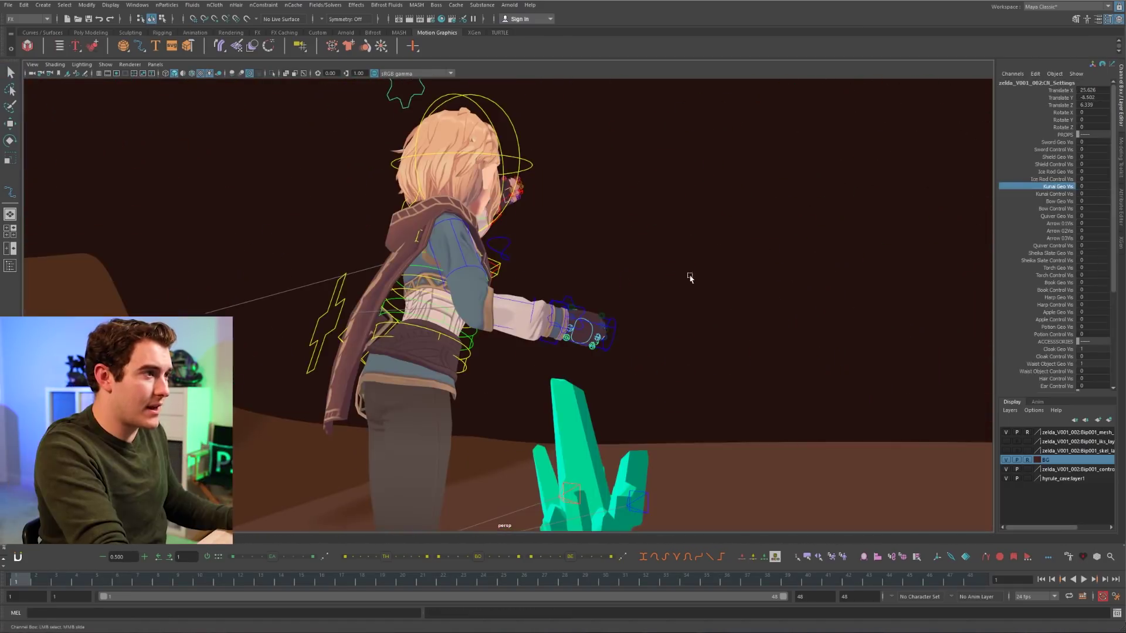
- Set Kunai Geo Vis to 1 on the settings control to show the kunai at the waist
{"action": "middle_click_drag", "start_coordinate": [690, 277], "coordinate": [717, 273]}
{"action": "left_click_drag", "start_coordinate": [548, 306], "coordinate": [571, 317], "text": "alt"}
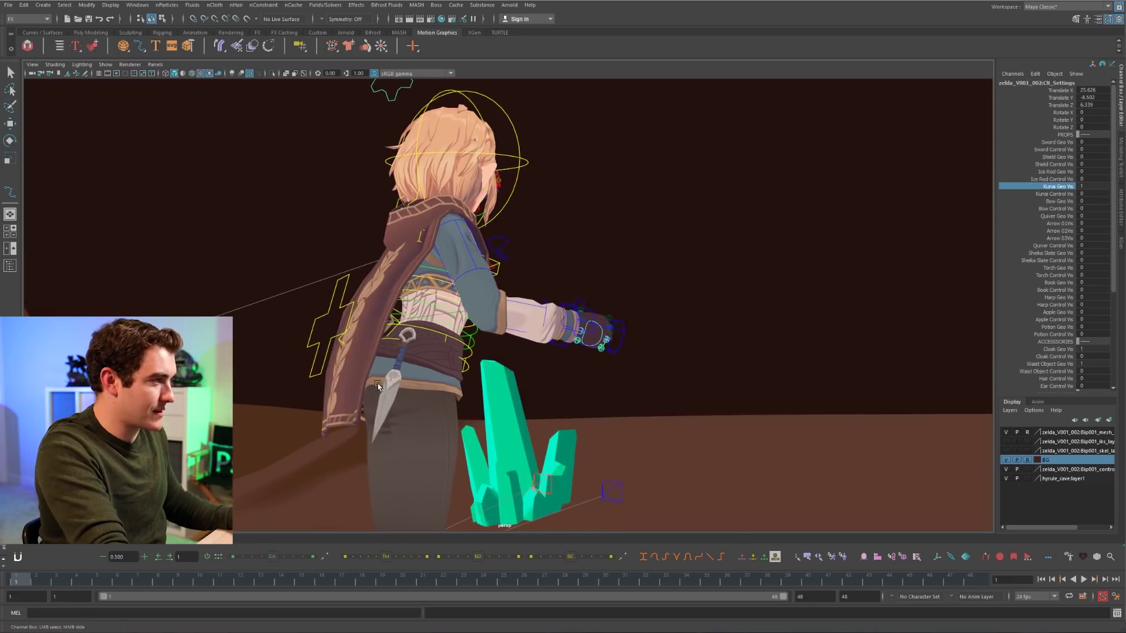
{"action": "right_click_drag", "start_coordinate": [368, 397], "coordinate": [912, 271], "text": "alt"}
{"action": "middle_click_drag", "start_coordinate": [411, 478], "coordinate": [563, 316], "text": "alt"}
{"action": "scroll", "coordinate": [563, 315], "scroll_direction": "down", "scroll_amount": 3}
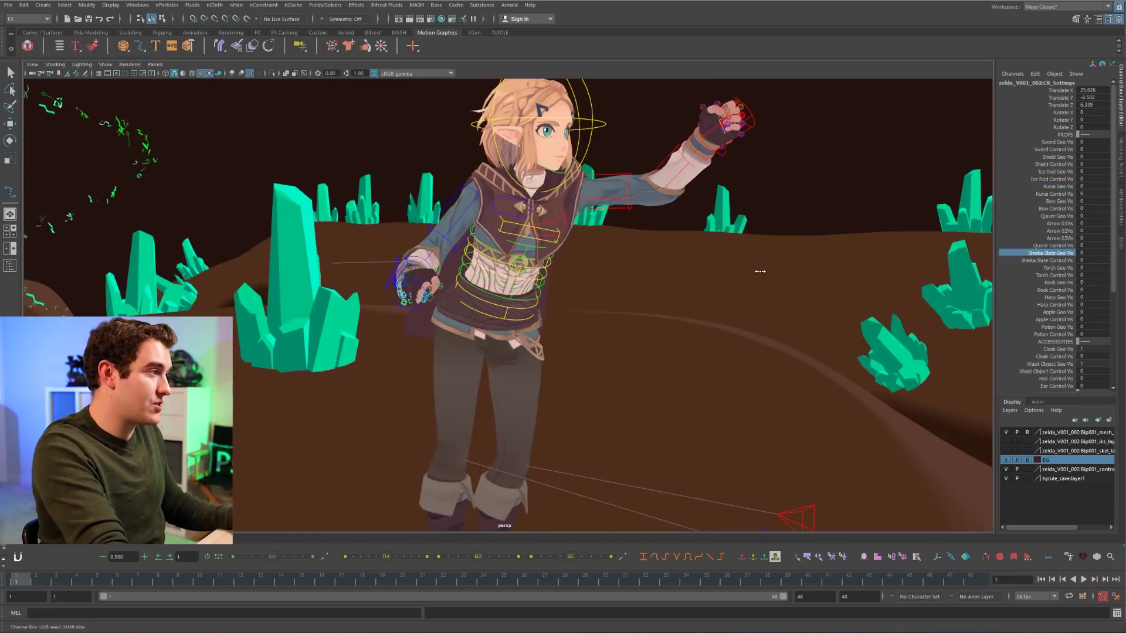
- Test the Sheikah Slate root control by switching its Space Local World to 1 and back to 0
{"action": "left_click", "coordinate": [431, 311]}
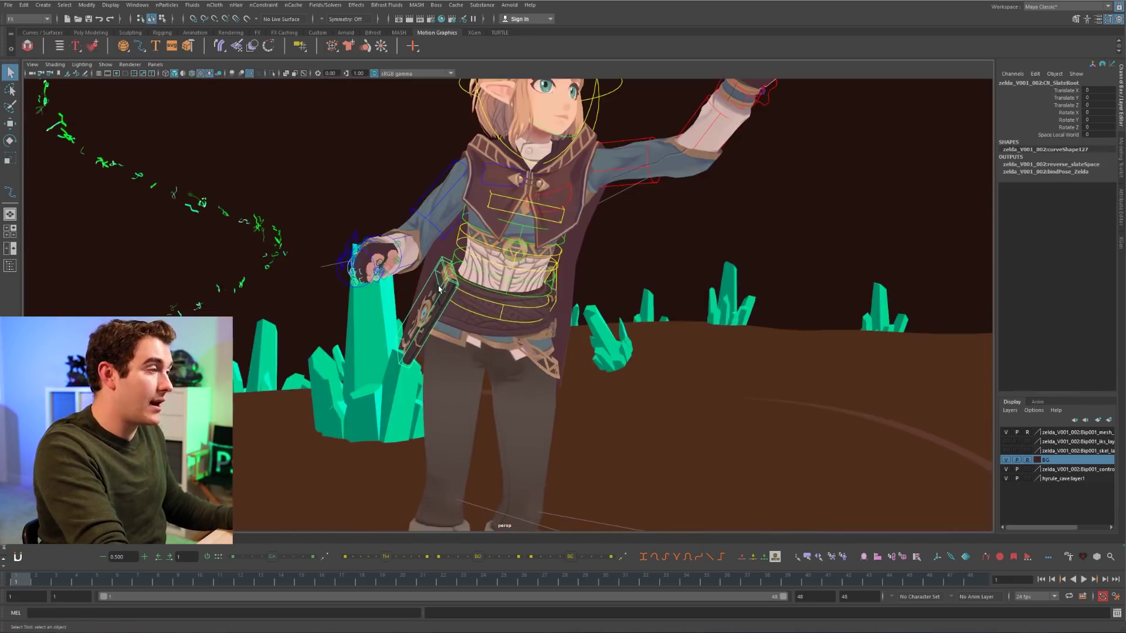
{"action": "left_click", "coordinate": [1035, 135]}
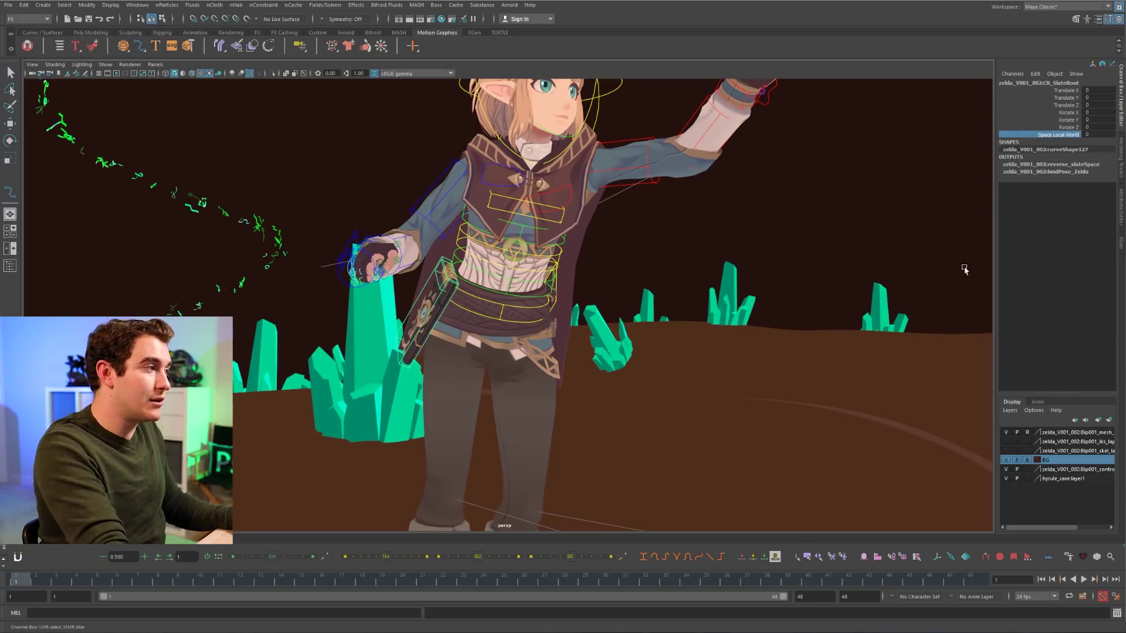
{"action": "right_click_drag", "start_coordinate": [962, 266], "coordinate": [728, 329], "text": "alt"}
{"action": "left_click_drag", "start_coordinate": [727, 328], "coordinate": [512, 382], "text": "alt"}
{"action": "middle_click_drag", "start_coordinate": [514, 385], "coordinate": [733, 354]}
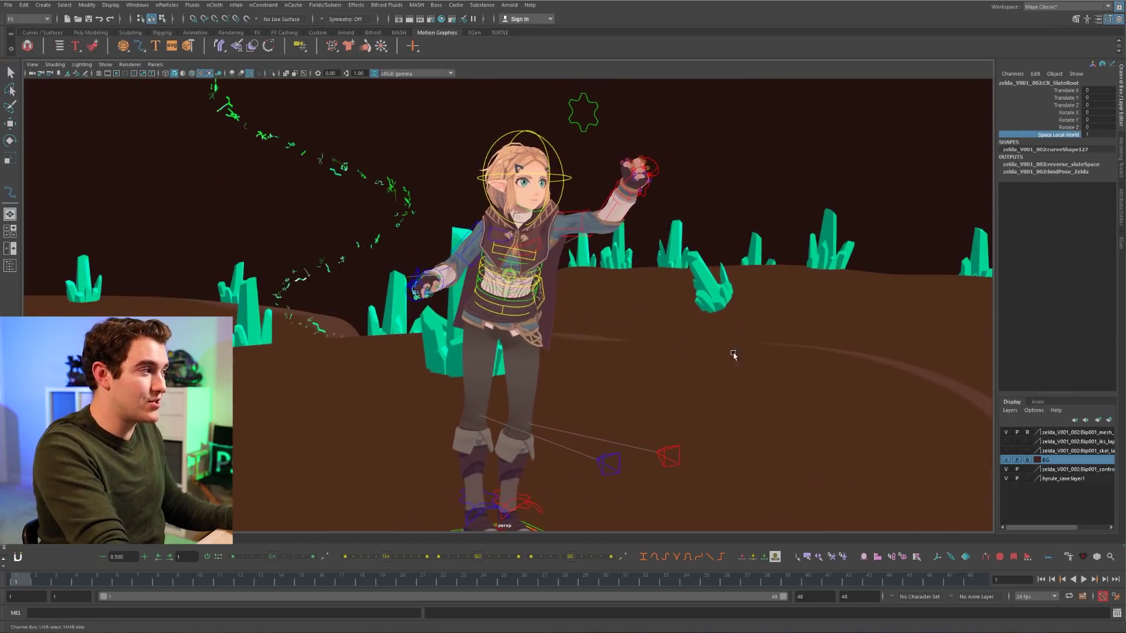
{"action": "right_click_drag", "start_coordinate": [733, 354], "coordinate": [527, 381], "text": "alt"}
{"action": "middle_click_drag", "start_coordinate": [586, 387], "coordinate": [592, 264], "text": "alt"}
{"action": "right_click_drag", "start_coordinate": [592, 264], "coordinate": [997, 286], "text": "alt"}
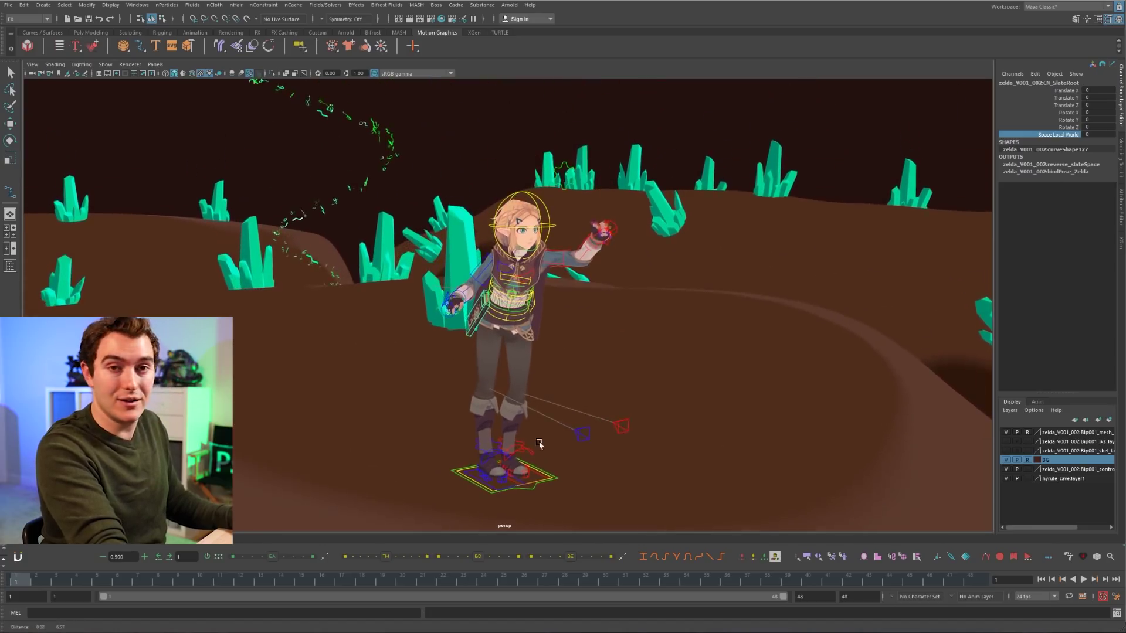
- Set the torch control's Space to HandR to move the torch into the character's right hand
{"action": "scroll", "coordinate": [630, 291], "scroll_direction": "up", "scroll_amount": 2}
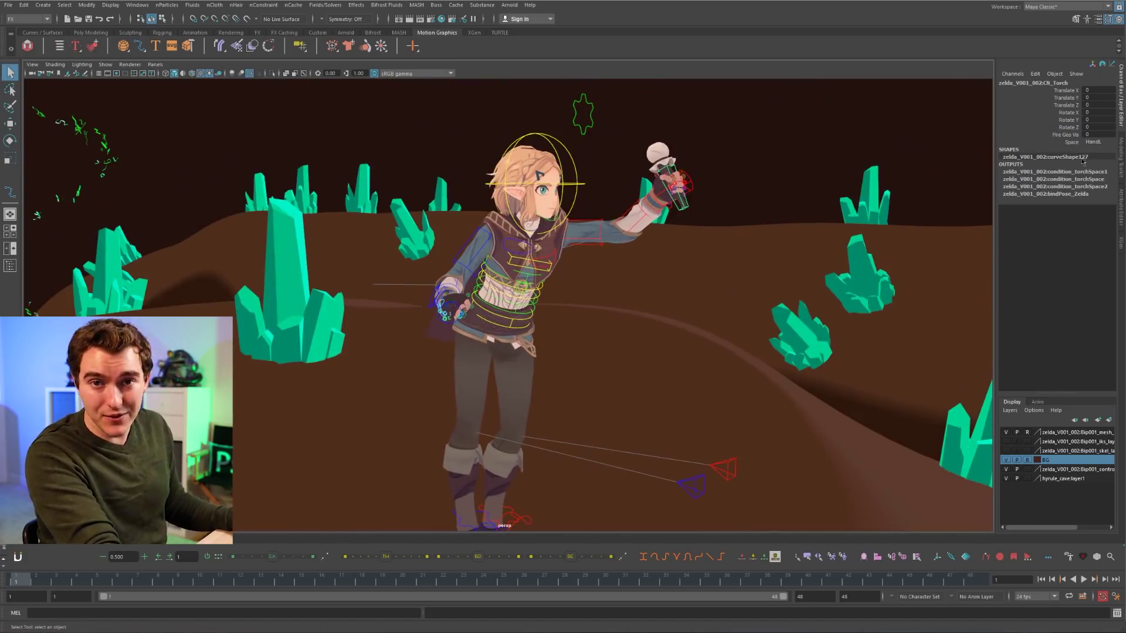
{"action": "right_click_drag", "start_coordinate": [745, 189], "coordinate": [825, 152], "text": "alt"}
{"action": "middle_click_drag", "start_coordinate": [824, 153], "coordinate": [688, 312], "text": "alt"}
{"action": "right_click_drag", "start_coordinate": [688, 312], "coordinate": [651, 312], "text": "alt"}
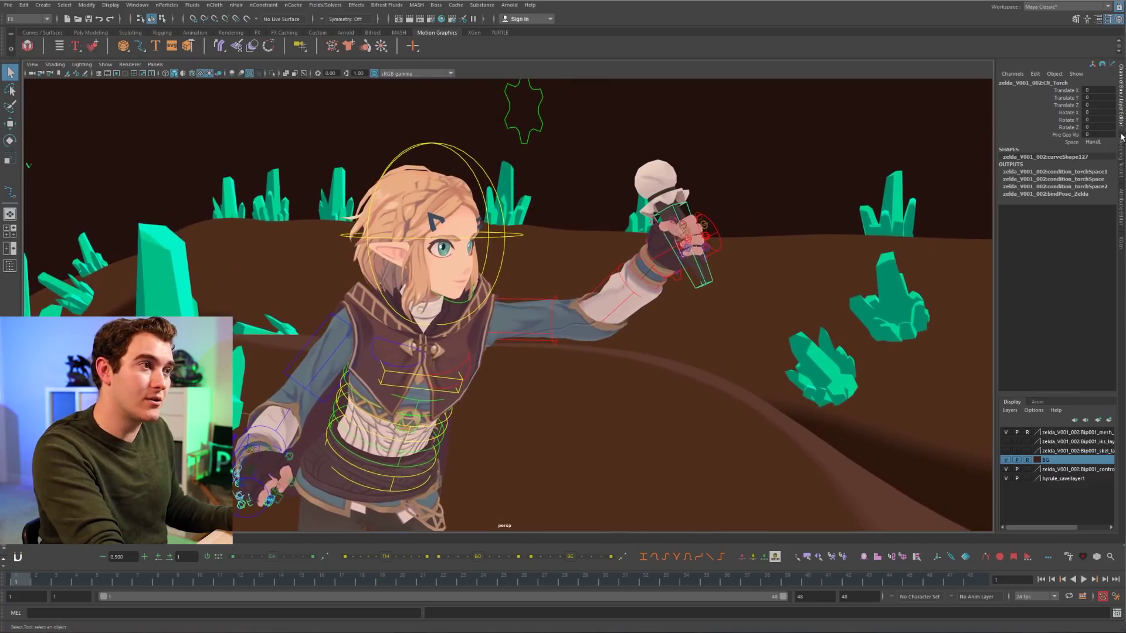
{"action": "left_click", "coordinate": [1100, 142]}
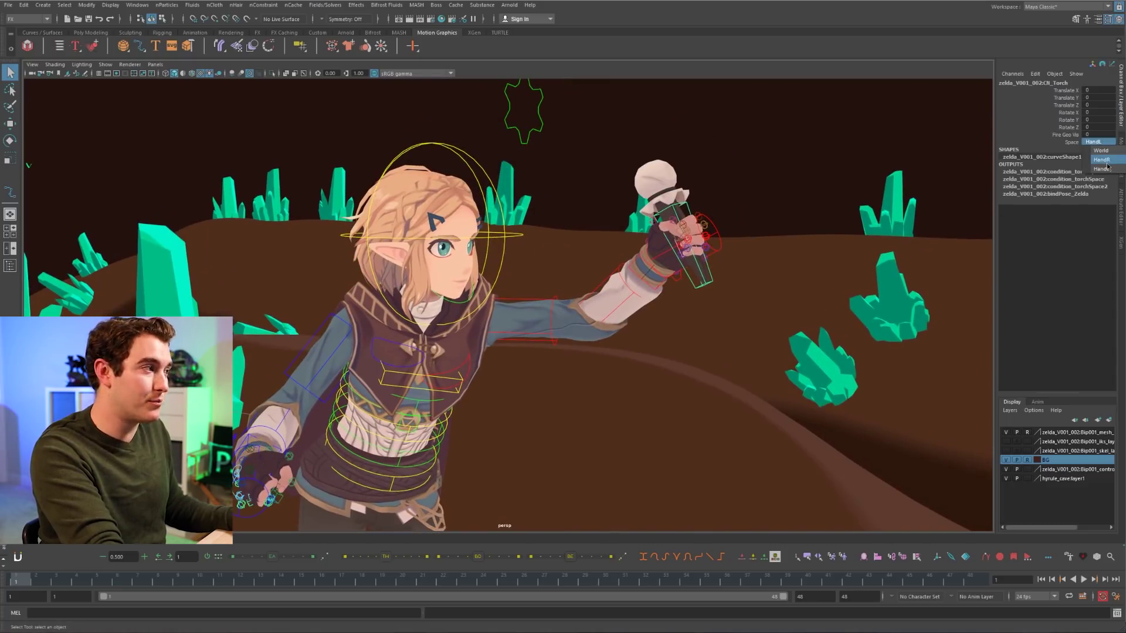
{"action": "left_click", "coordinate": [1106, 162]}
{"action": "right_click_drag", "start_coordinate": [749, 253], "coordinate": [528, 246], "text": "alt"}
{"action": "left_click_drag", "start_coordinate": [528, 247], "coordinate": [466, 212], "text": "alt"}
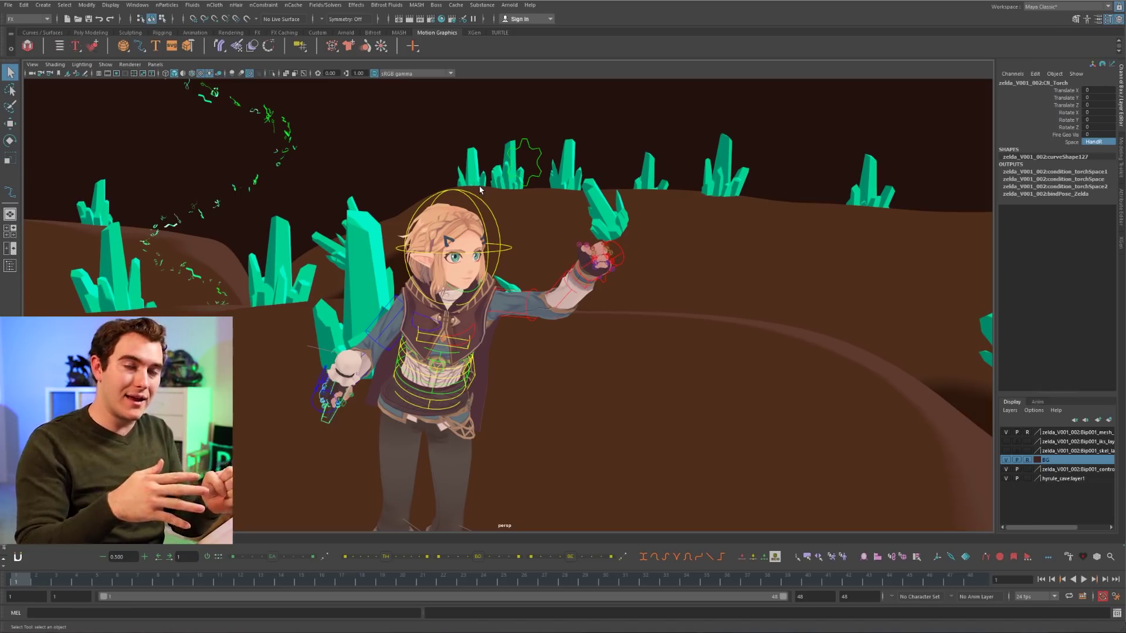
- Set Fire Geo Vis to 1 on the torch control, try rotating the flame control, and undo the rotation
{"action": "left_click", "coordinate": [1048, 135]}
{"action": "middle_click_drag", "start_coordinate": [447, 223], "coordinate": [480, 224]}
{"action": "left_click_drag", "start_coordinate": [572, 235], "coordinate": [625, 243], "text": "alt"}
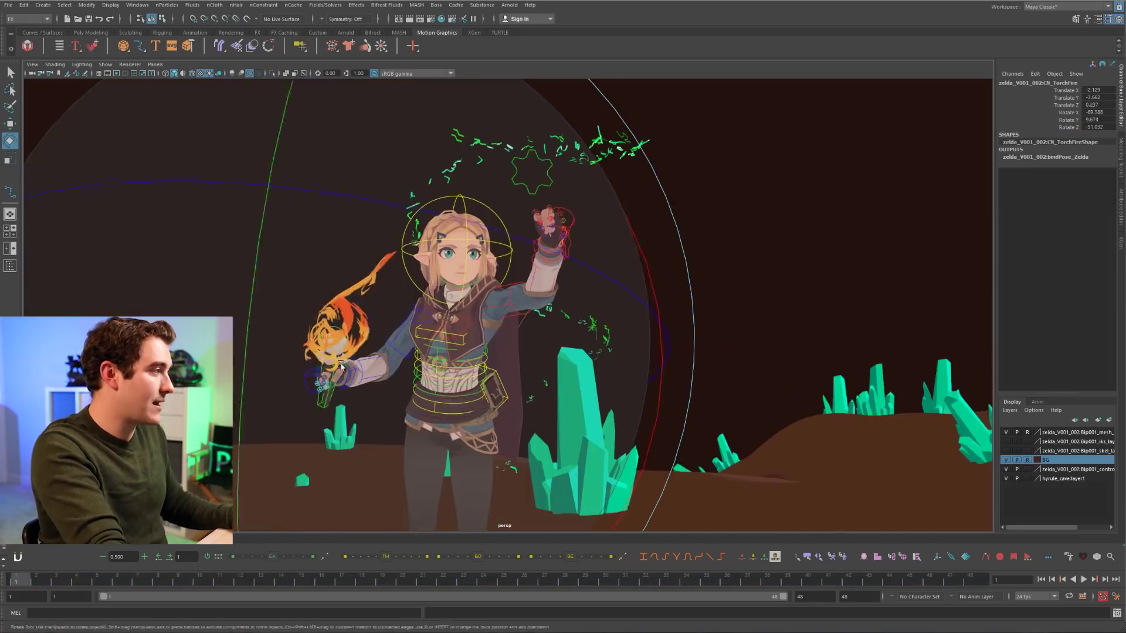
{"action": "left_click_drag", "start_coordinate": [281, 217], "coordinate": [608, 364]}
{"action": "key", "text": "ctrl+z"}
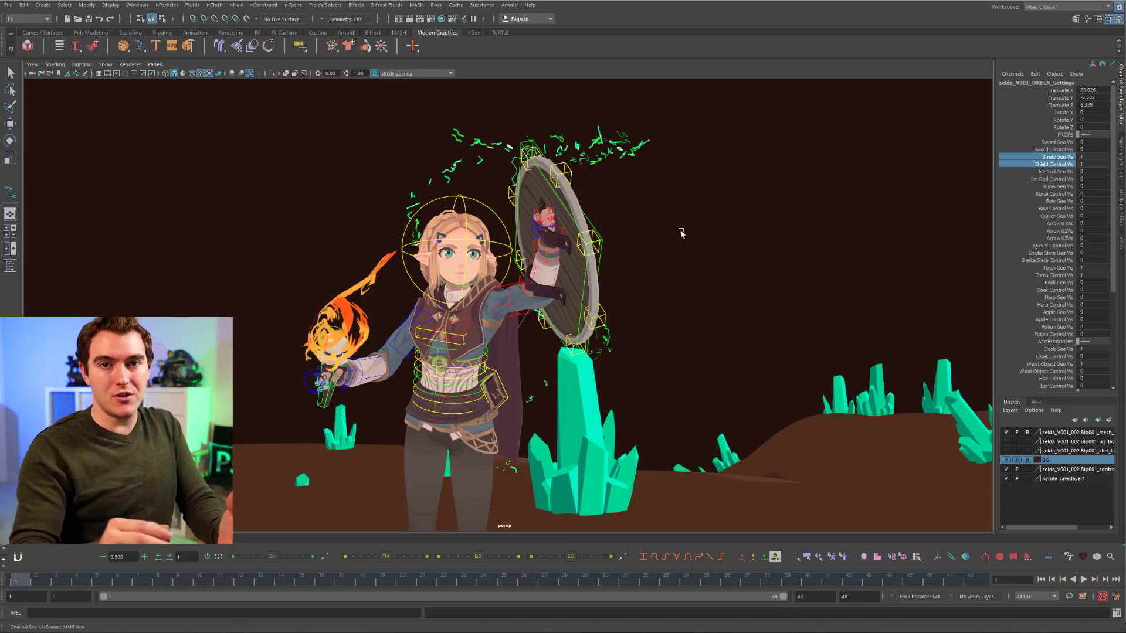
- Set Sword Geo Vis and Sword Control Vis to 1 on the settings control to show the sword alongside the torch
{"action": "mouse_move", "coordinate": [678, 234]}
{"action": "left_mouse_down", "text": "alt"}
{"action": "mouse_move", "coordinate": [657, 234]}
{"action": "mouse_move", "coordinate": [688, 233]}
{"action": "left_mouse_up", "text": "alt"}
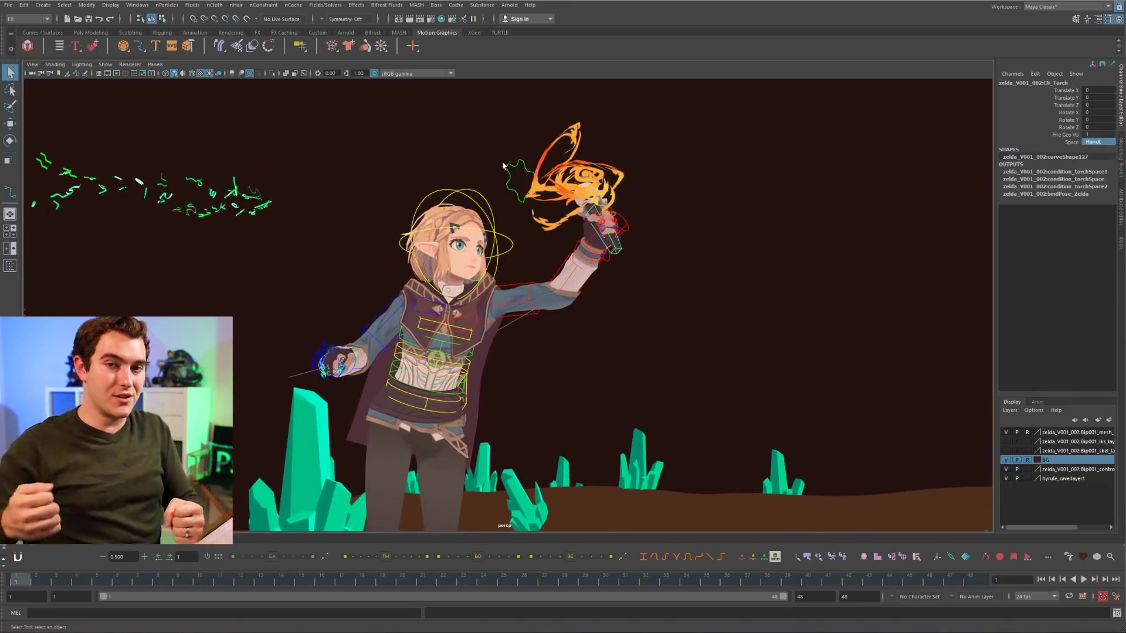
{"action": "left_click", "coordinate": [513, 174]}
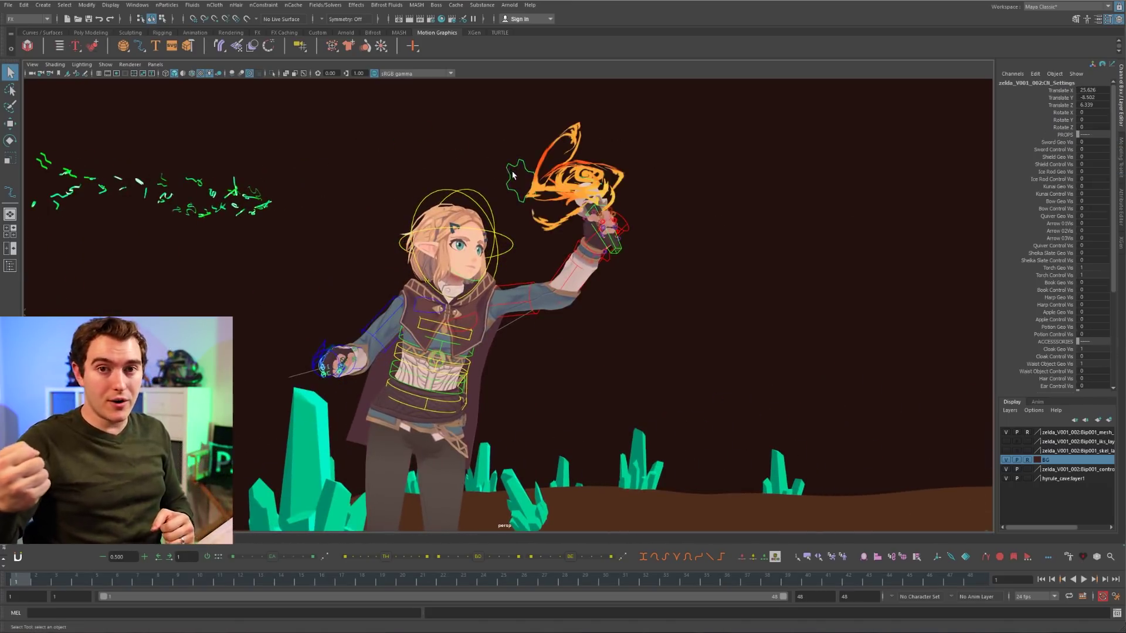
{"action": "left_click_drag", "start_coordinate": [1067, 142], "coordinate": [1063, 150]}
{"action": "middle_click_drag", "start_coordinate": [913, 193], "coordinate": [944, 194]}
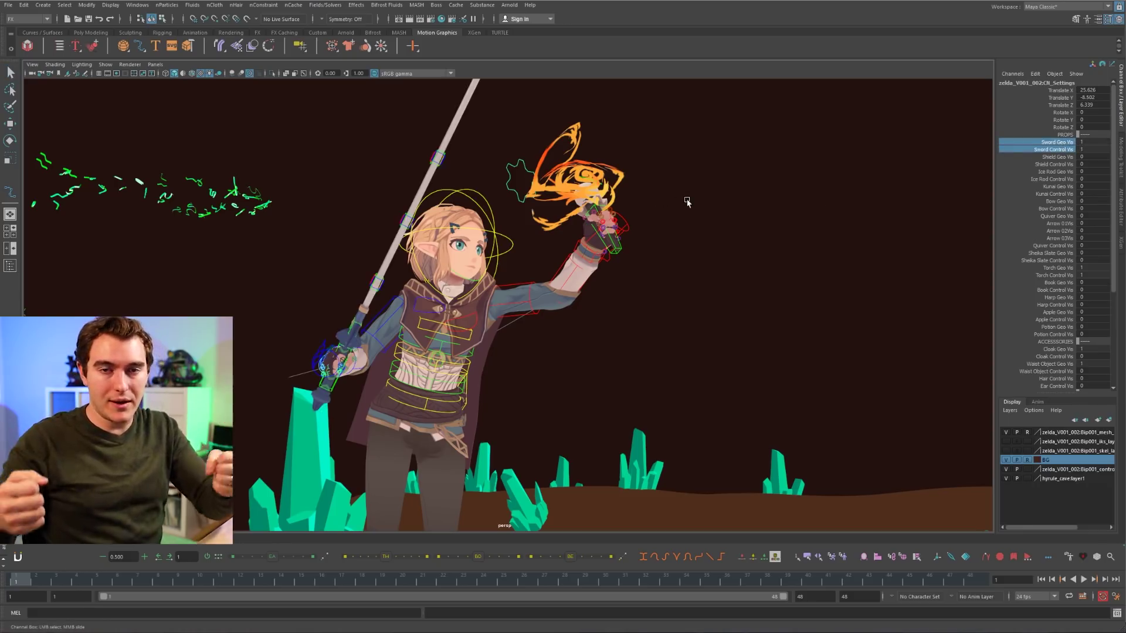
{"action": "left_click_drag", "start_coordinate": [685, 202], "coordinate": [631, 197], "text": "alt"}
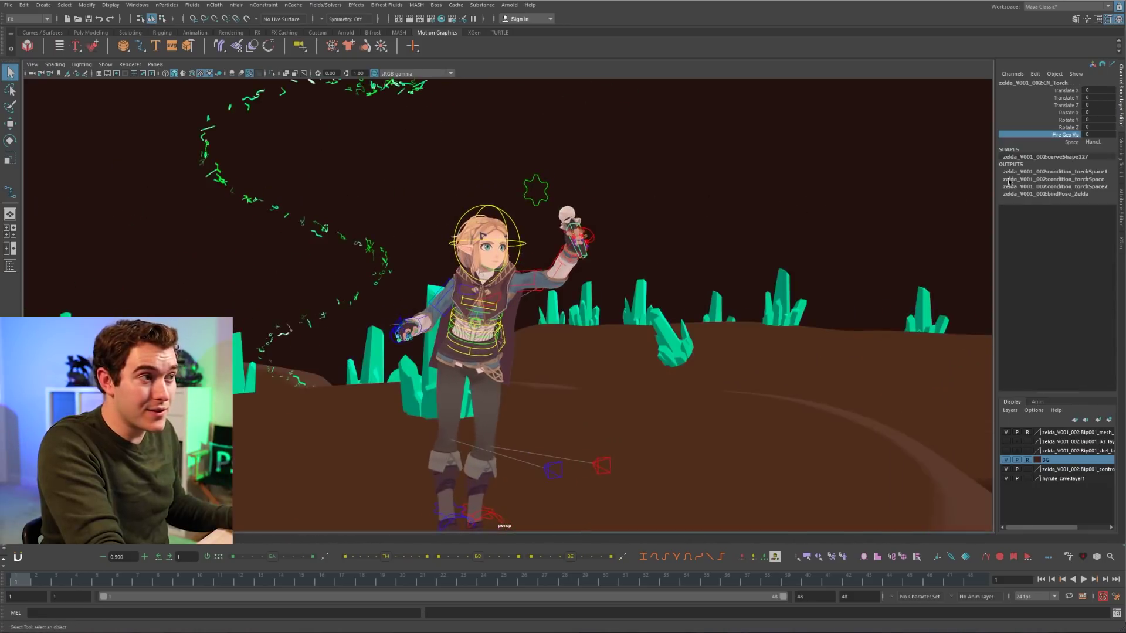
- Switch the unlit torch to the HandR space
{"action": "left_click", "coordinate": [1093, 142]}
{"action": "left_click", "coordinate": [1101, 158]}
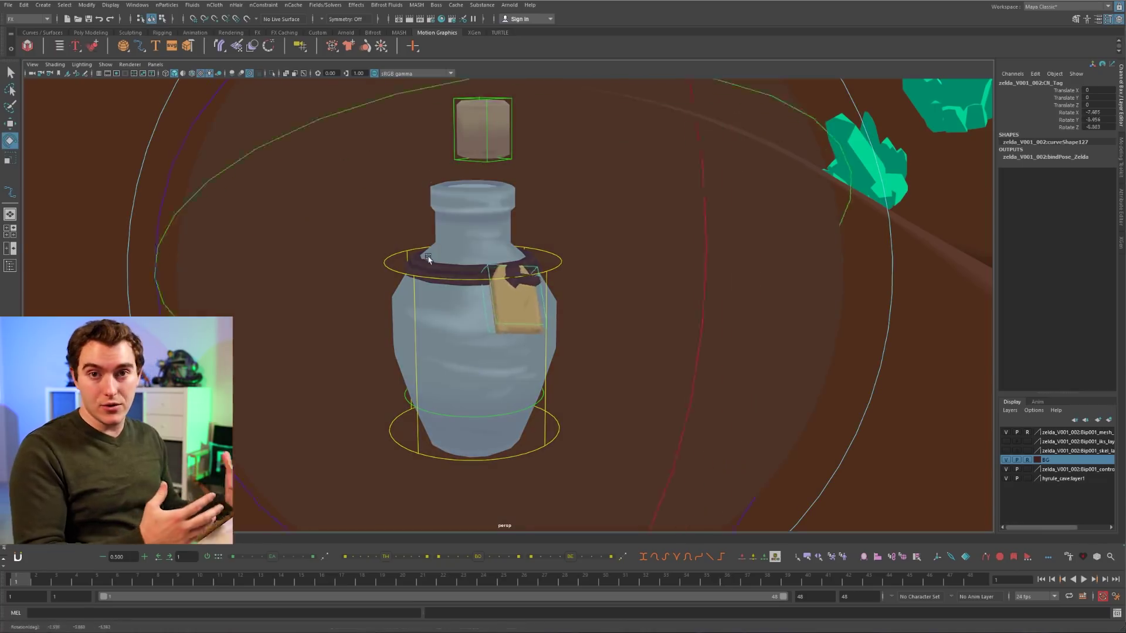
- Rotate the tag control on the potion bottle
{"action": "left_click_drag", "start_coordinate": [503, 280], "coordinate": [495, 289]}
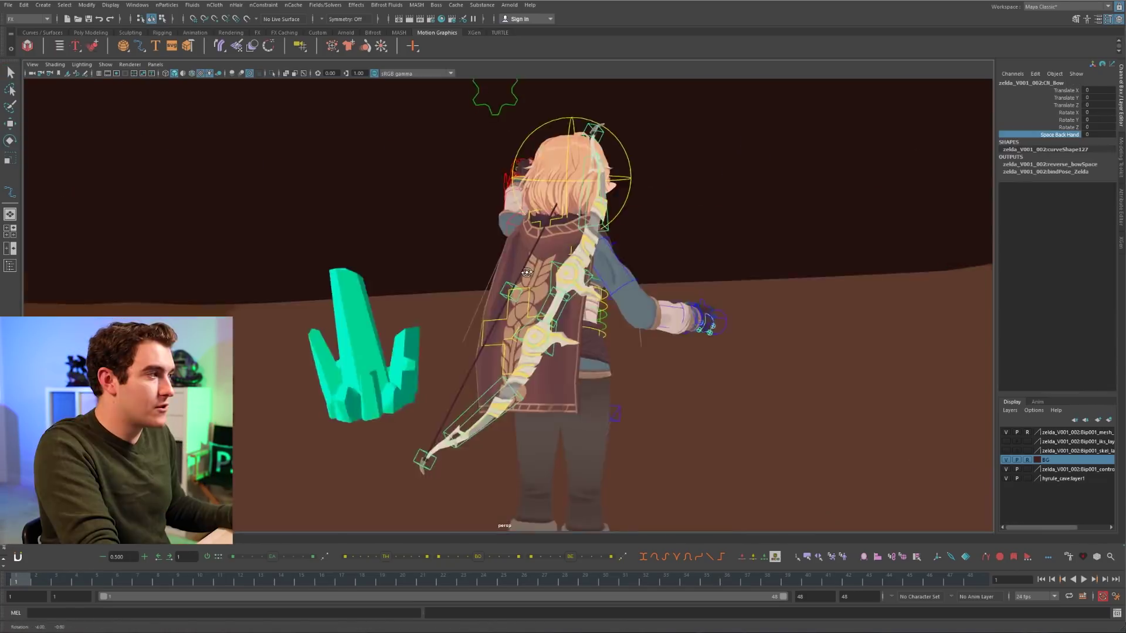
- Rotate the bow's upper limb control to test its bend, and pull the bowstring's middle control back
{"action": "left_click_drag", "start_coordinate": [557, 246], "coordinate": [642, 223], "text": "alt"}
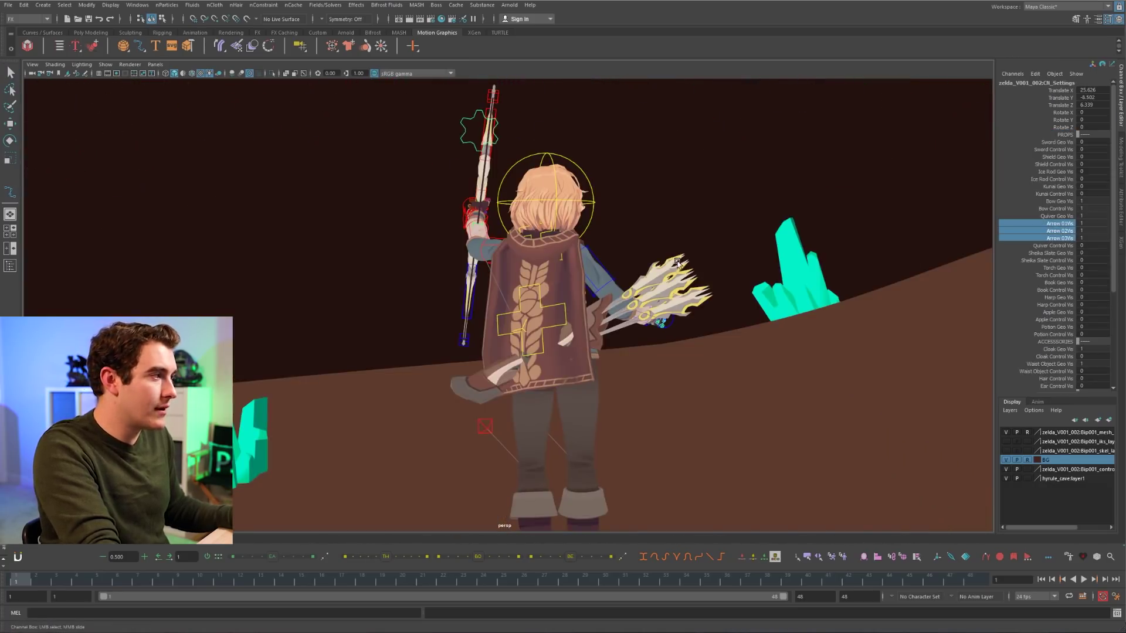
{"action": "mouse_move", "coordinate": [709, 255]}
{"action": "left_mouse_down", "text": "alt"}
{"action": "mouse_move", "coordinate": [692, 256]}
{"action": "mouse_move", "coordinate": [704, 256]}
{"action": "left_mouse_up", "text": "alt"}
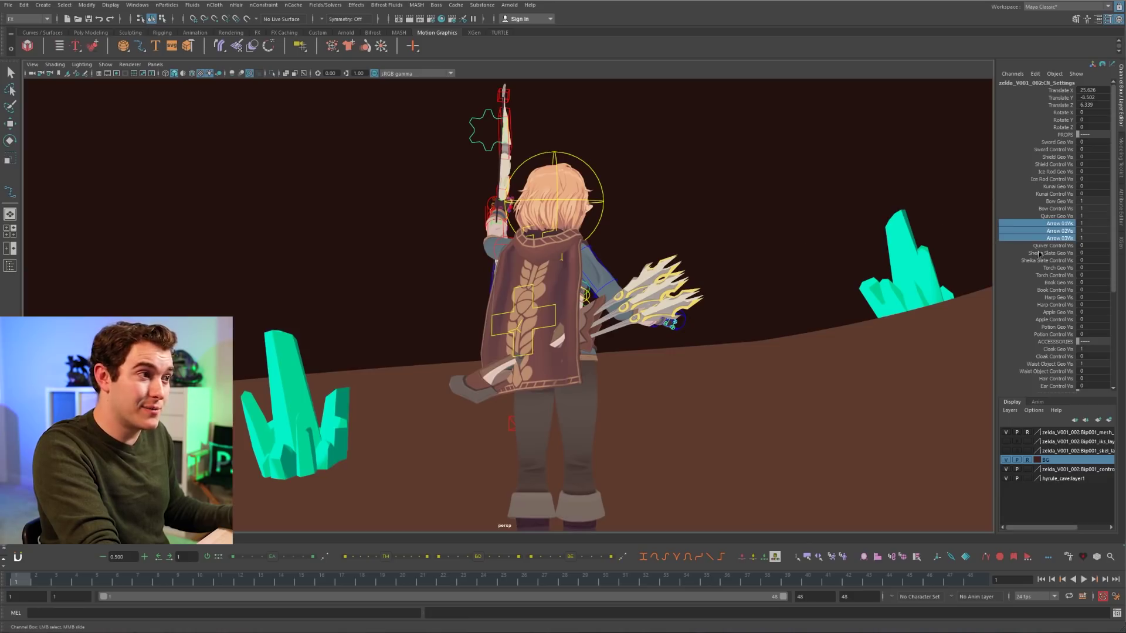
{"action": "right_click_drag", "start_coordinate": [451, 254], "coordinate": [574, 219], "text": "alt"}
{"action": "left_click", "coordinate": [487, 184]}
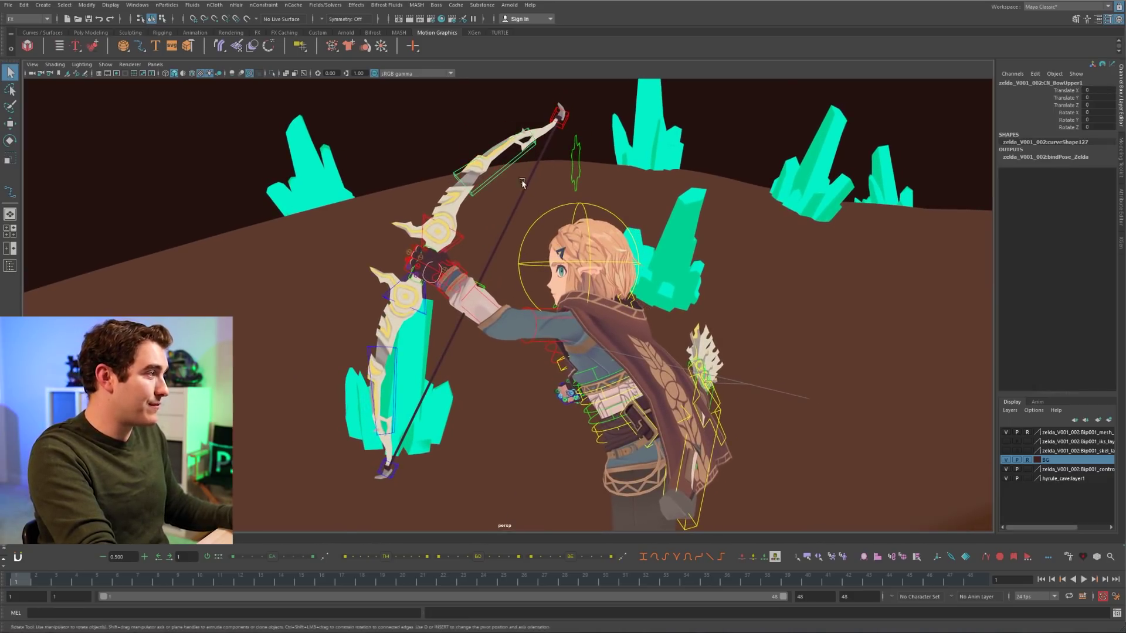
{"action": "key", "text": "e"}
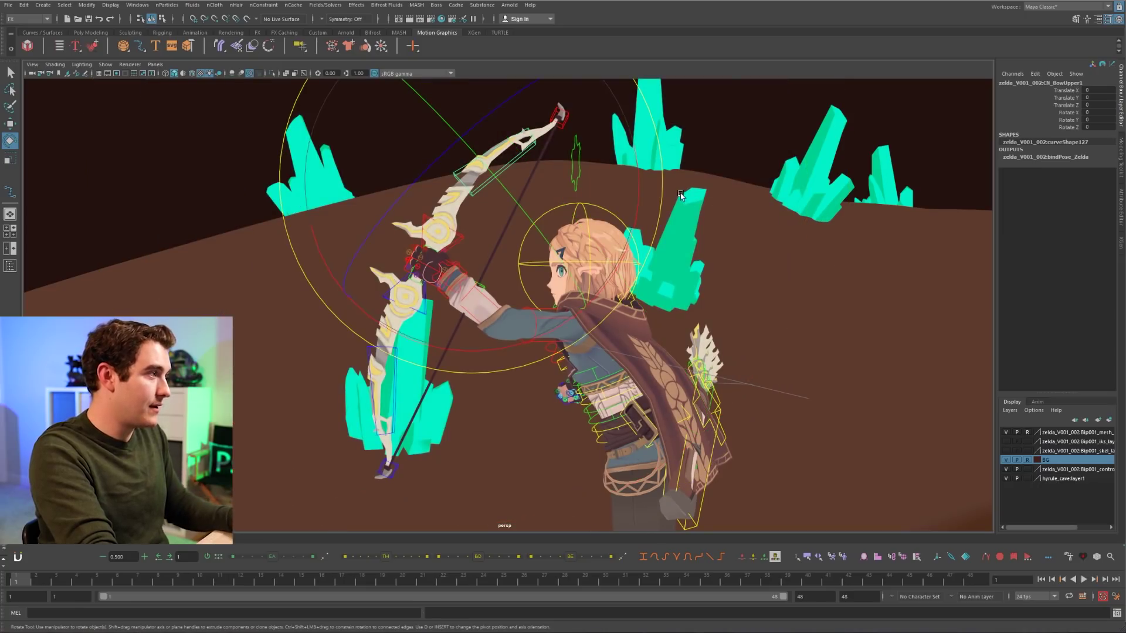
{"action": "left_click_drag", "start_coordinate": [636, 222], "coordinate": [612, 266]}
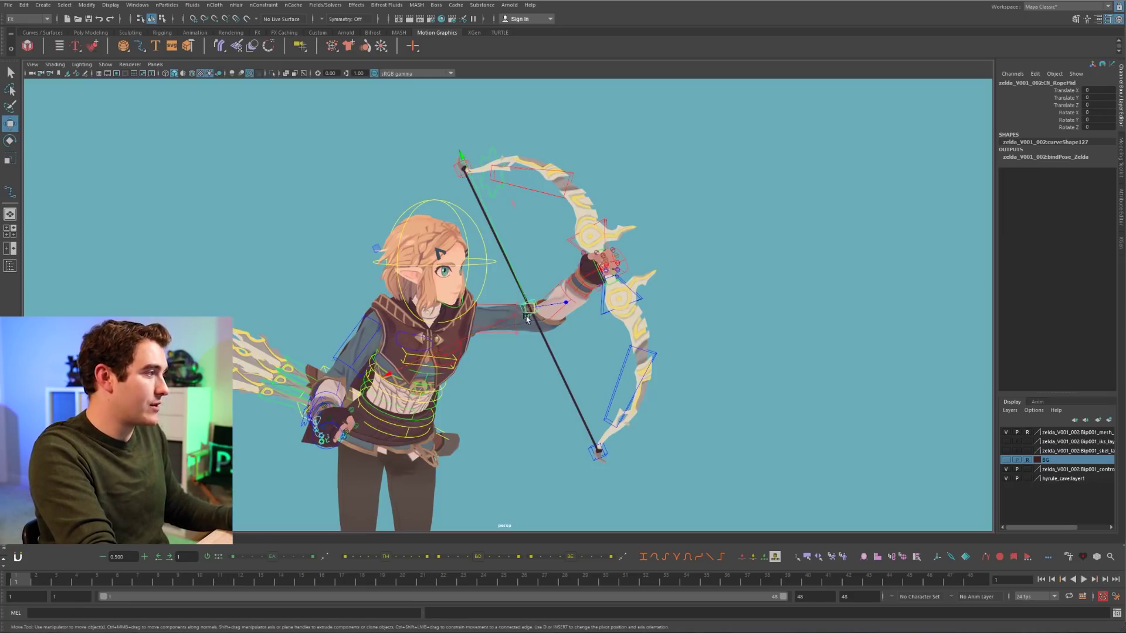
{"action": "left_click_drag", "start_coordinate": [515, 395], "coordinate": [444, 357]}
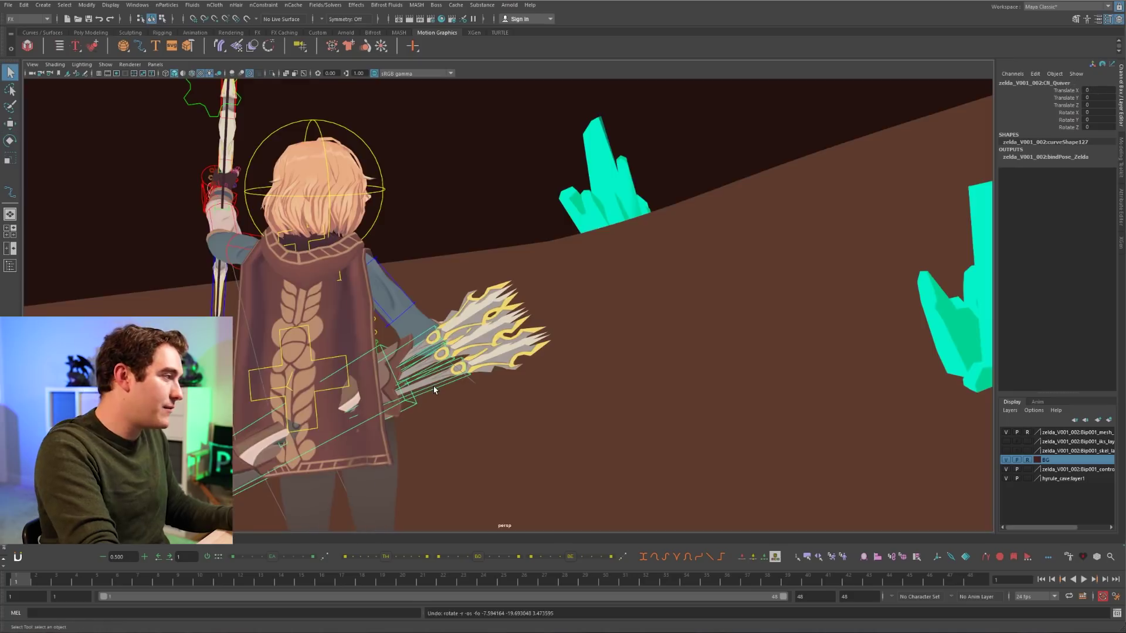
- Pull the third arrow out of the quiver to a Translate Z of about -118.7
{"action": "left_click_drag", "start_coordinate": [352, 399], "coordinate": [694, 262], "text": "alt"}
{"action": "key", "text": "q"}
{"action": "left_click", "coordinate": [732, 180]}
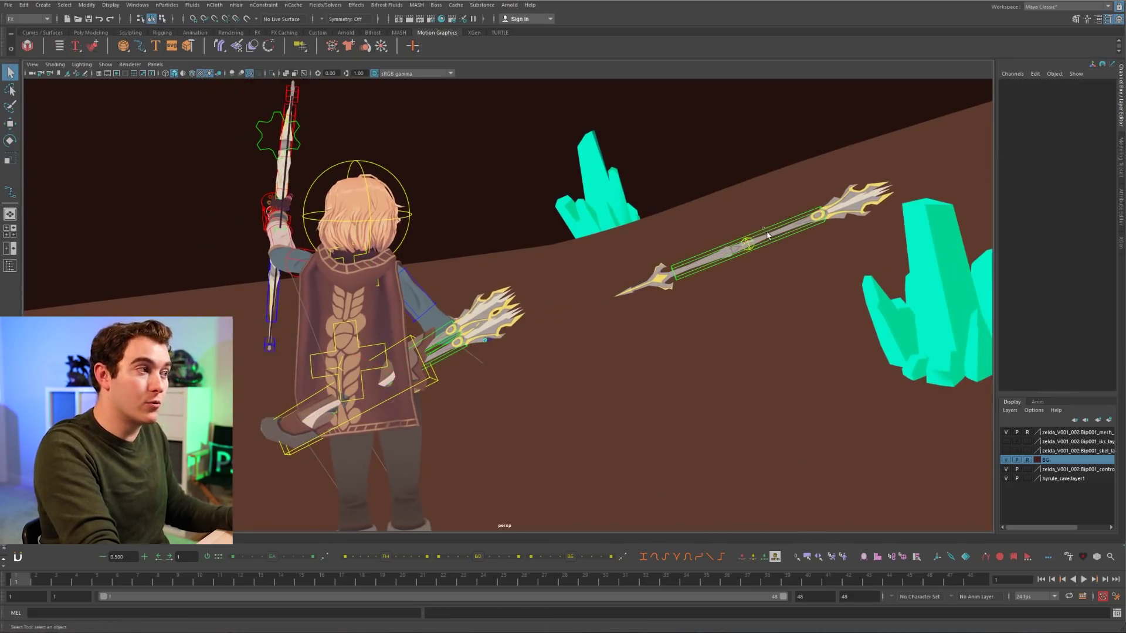
- Try rotating the extracted arrow around its default central pivot
{"action": "left_click", "coordinate": [769, 237]}
{"action": "key", "text": "e"}
{"action": "left_click_drag", "start_coordinate": [754, 281], "coordinate": [940, 392]}
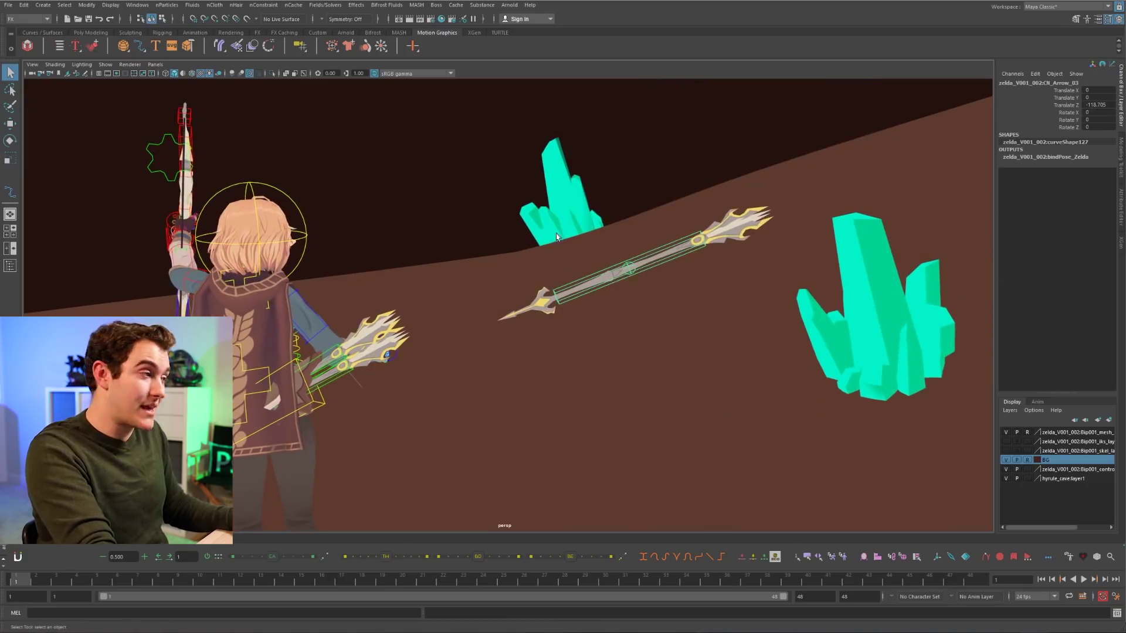
- Move the third arrow's pivot control along Z to the fletching end, at about -46.5
{"action": "scroll", "coordinate": [560, 238], "scroll_direction": "up", "scroll_amount": 3}
{"action": "middle_click_drag", "start_coordinate": [610, 235], "coordinate": [566, 256], "text": "alt"}
{"action": "scroll", "coordinate": [585, 251], "scroll_direction": "up", "scroll_amount": 4}
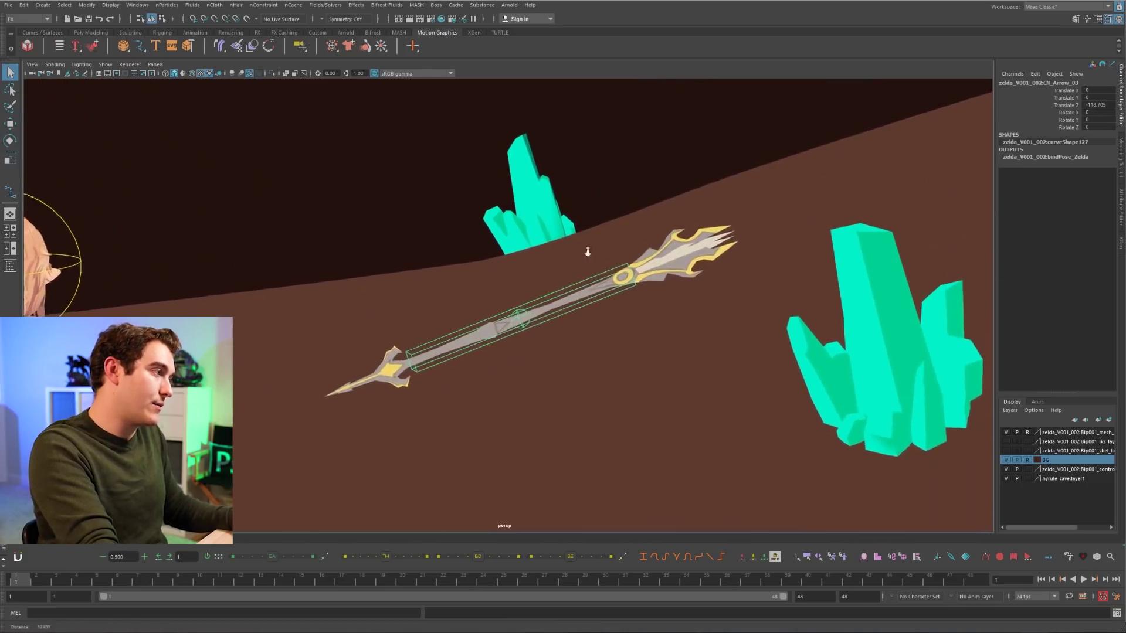
{"action": "left_click", "coordinate": [529, 325]}
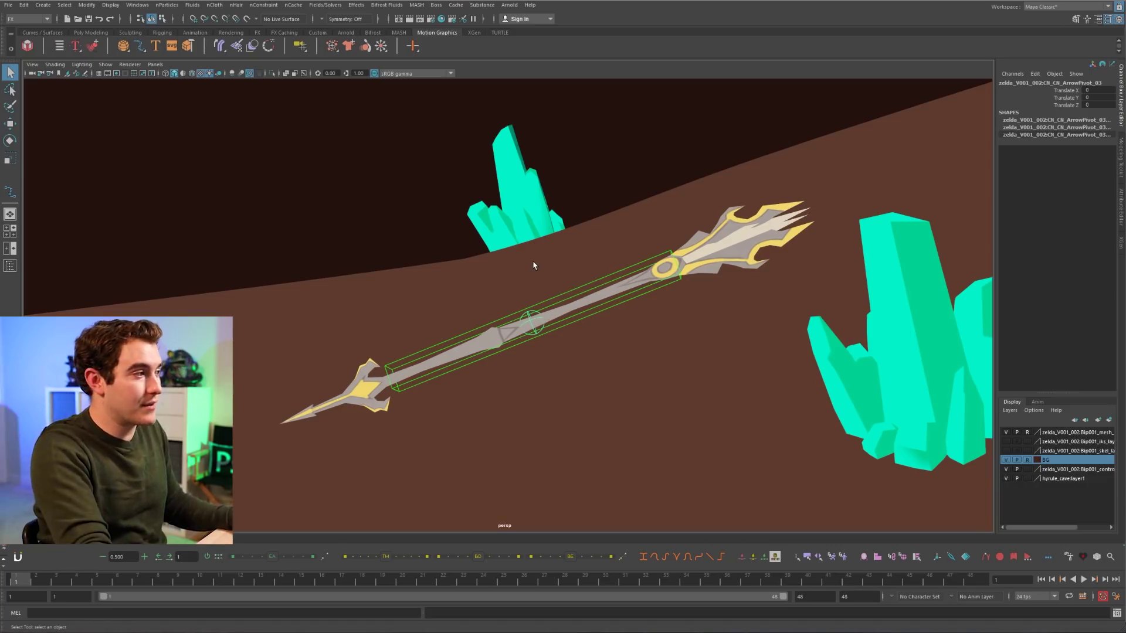
{"action": "key", "text": "w"}
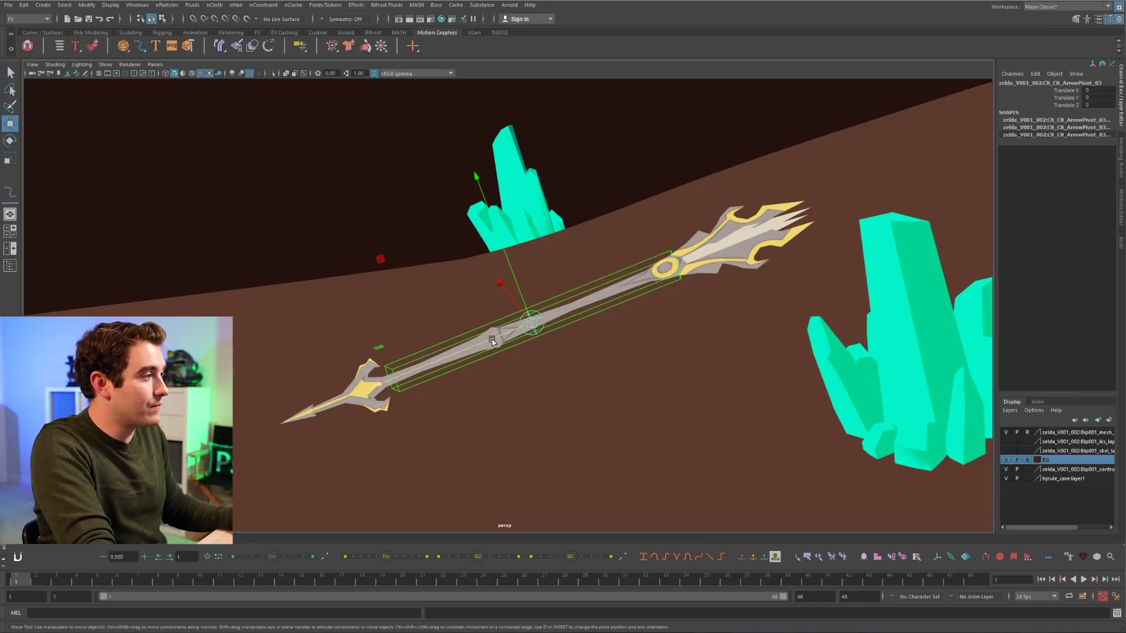
{"action": "left_click_drag", "start_coordinate": [530, 319], "coordinate": [775, 226]}
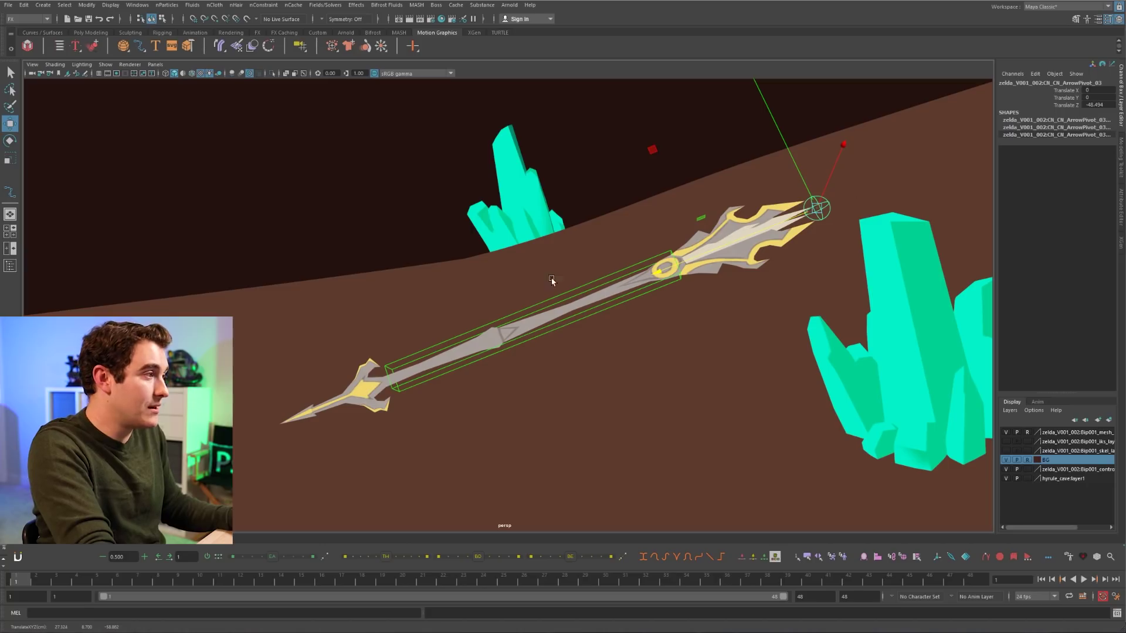
- Try rotating the third arrow around the pivot at its fletching end
{"action": "left_click_drag", "start_coordinate": [551, 284], "coordinate": [573, 341]}
{"action": "key", "text": "e"}
{"action": "left_click_drag", "start_coordinate": [658, 281], "coordinate": [754, 193]}
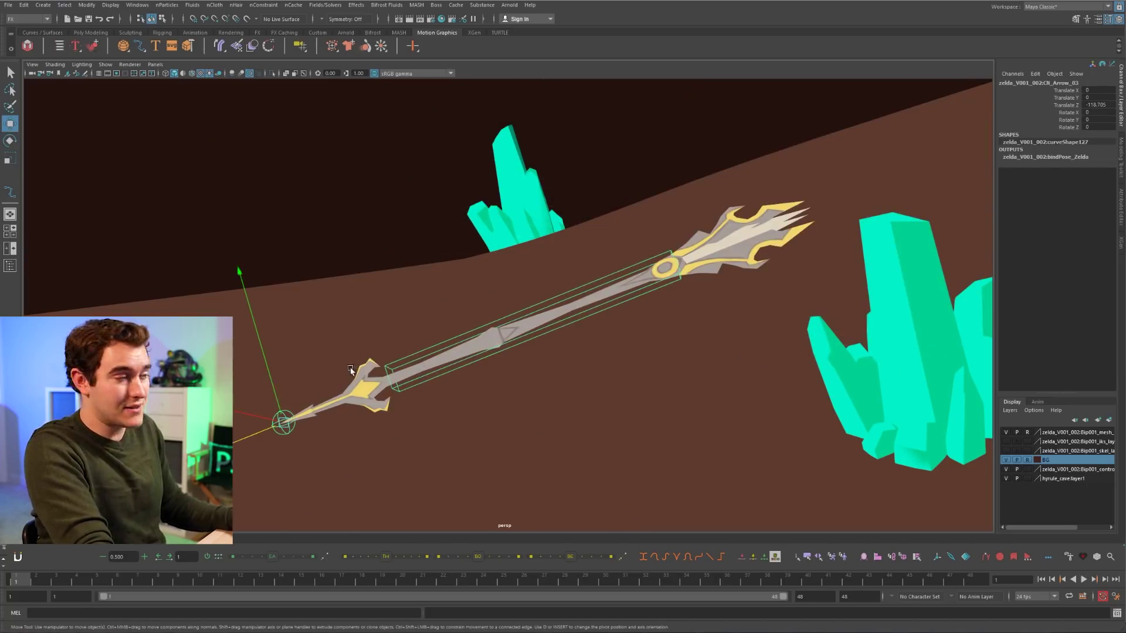
- Rotate the third arrow around the pivot placed at its tip
{"action": "key", "text": "e"}
{"action": "left_click_drag", "start_coordinate": [389, 414], "coordinate": [272, 397]}
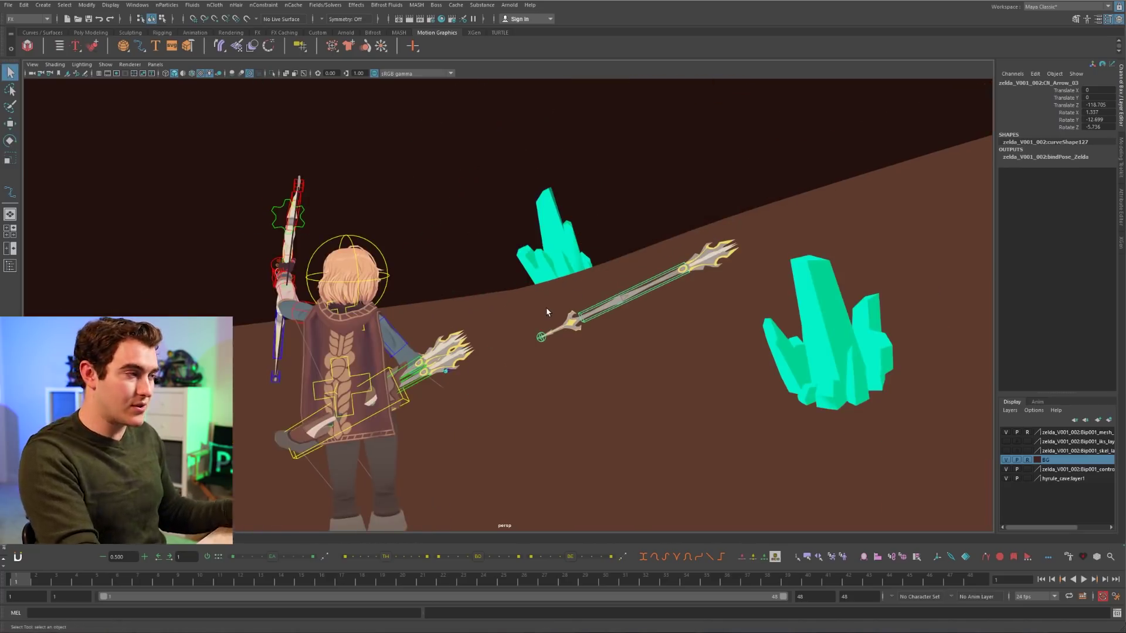